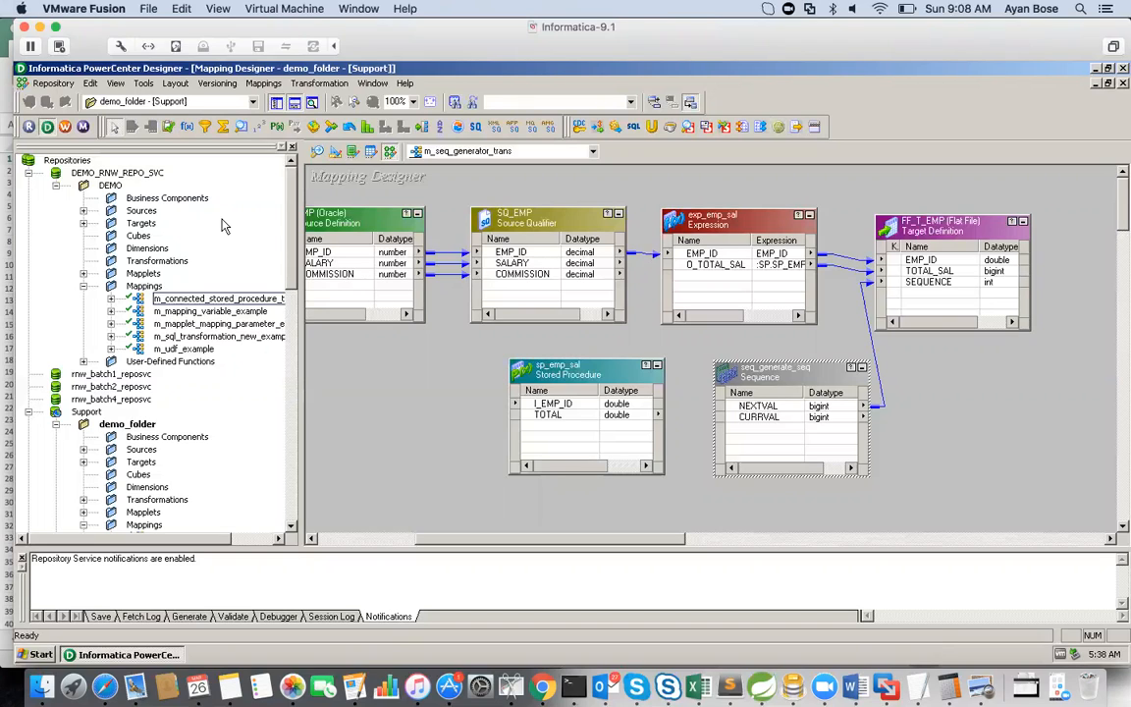
{"action": "left_click", "coordinate": [263, 82]}
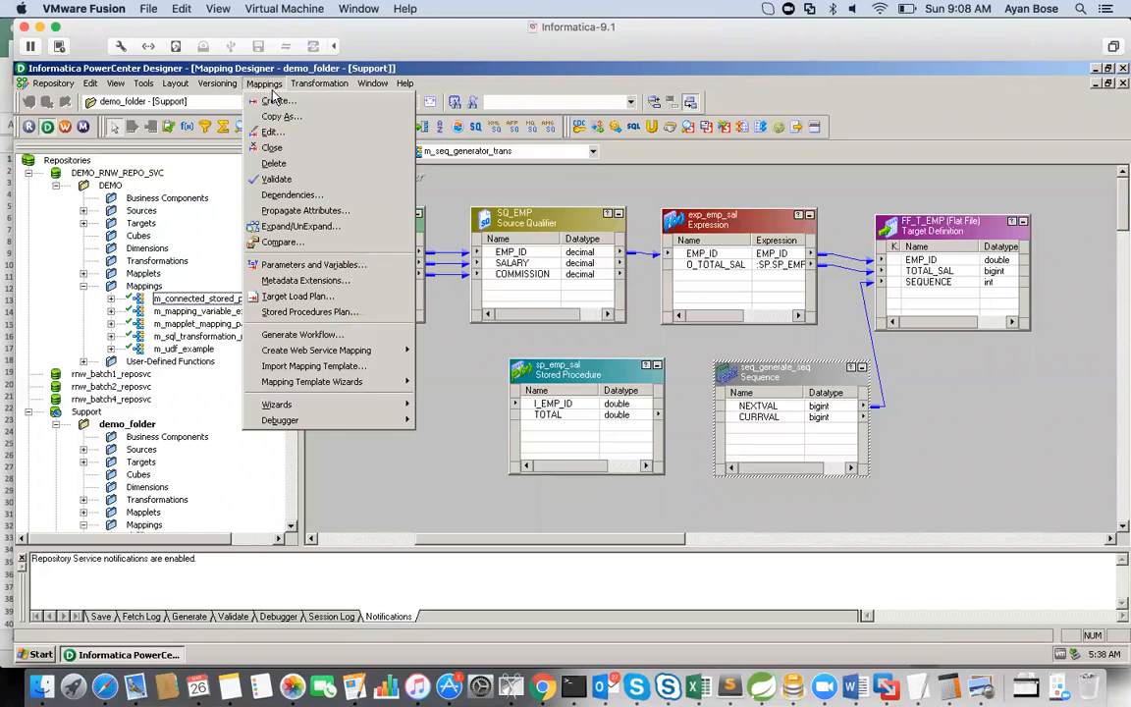
{"action": "left_click", "coordinate": [277, 101]}
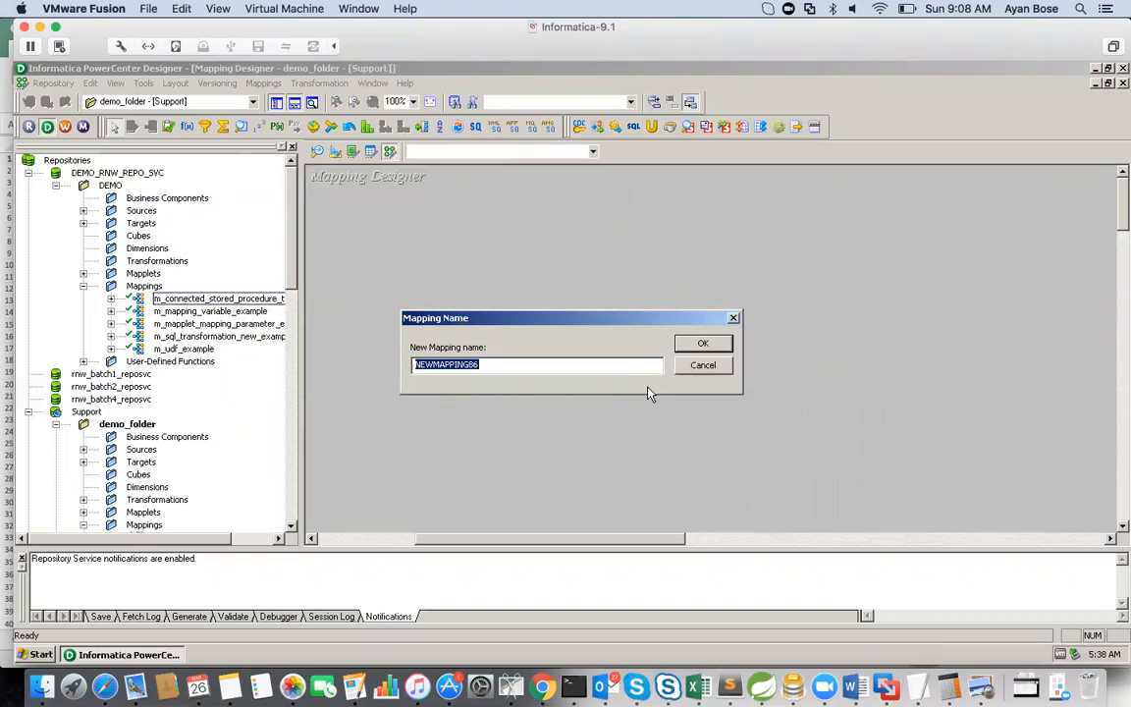
{"action": "type", "text": "m_seq_"}
{"action": "left_click", "coordinate": [703, 366]}
Step: Switch the workspace to the DEMO folder of DEMO_RNW_REPO_SVC and collapse the Support repository
{"action": "left_click", "coordinate": [253, 103]}
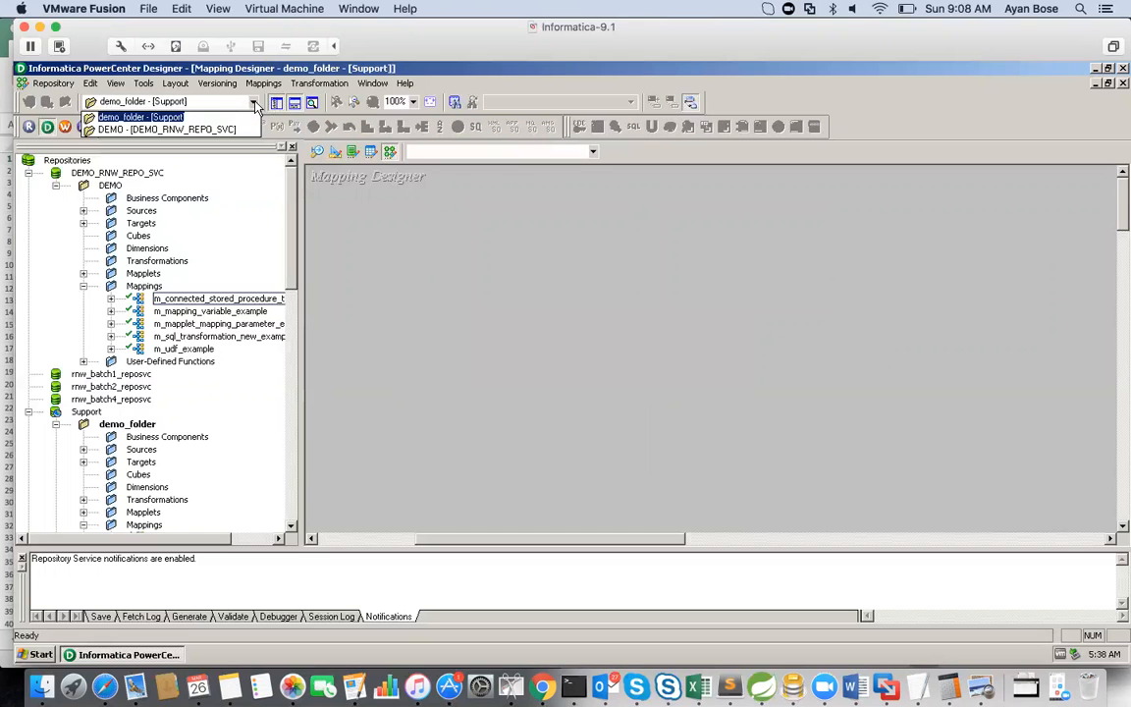
{"action": "left_click", "coordinate": [167, 128]}
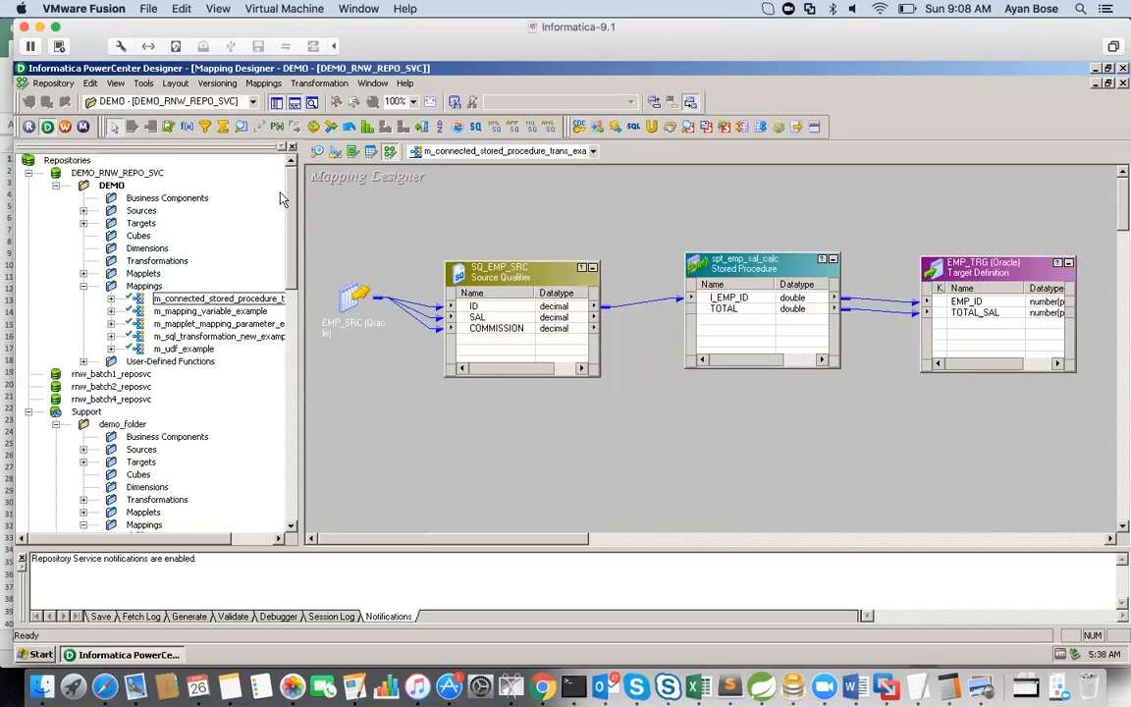
{"action": "left_click", "coordinate": [29, 411]}
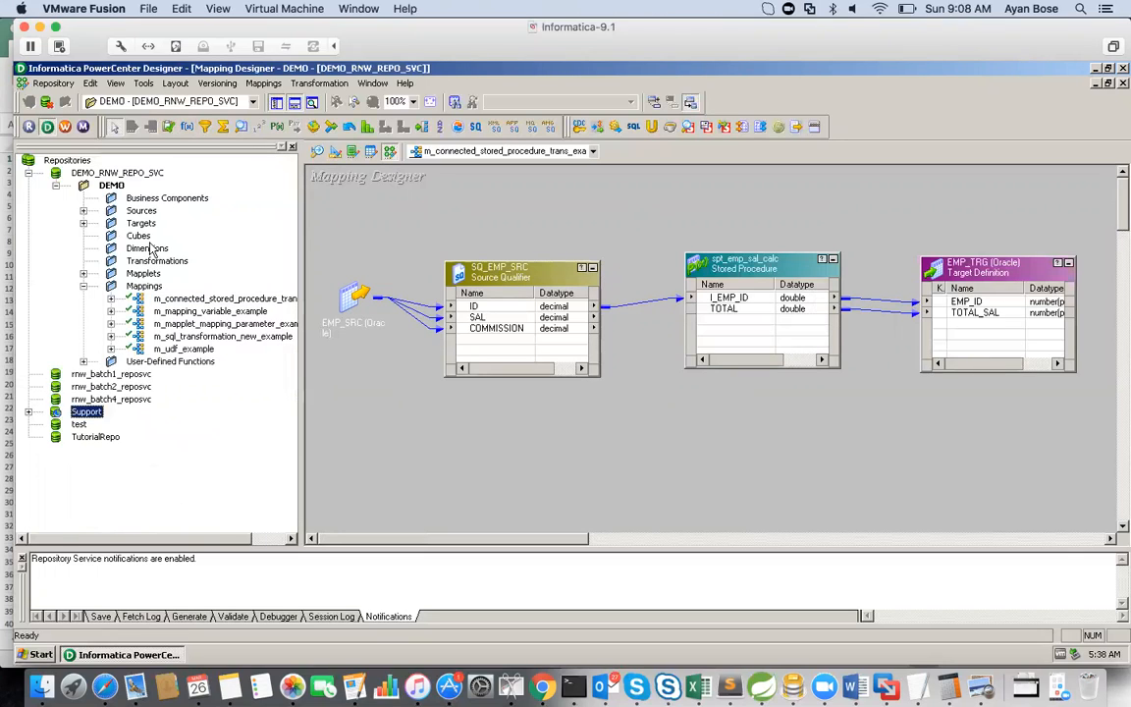
Step: Copy the mapping m_connected_stored_procedure_trans_example and paste it within the same DEMO folder, confirming the copy
{"action": "left_click", "coordinate": [206, 301]}
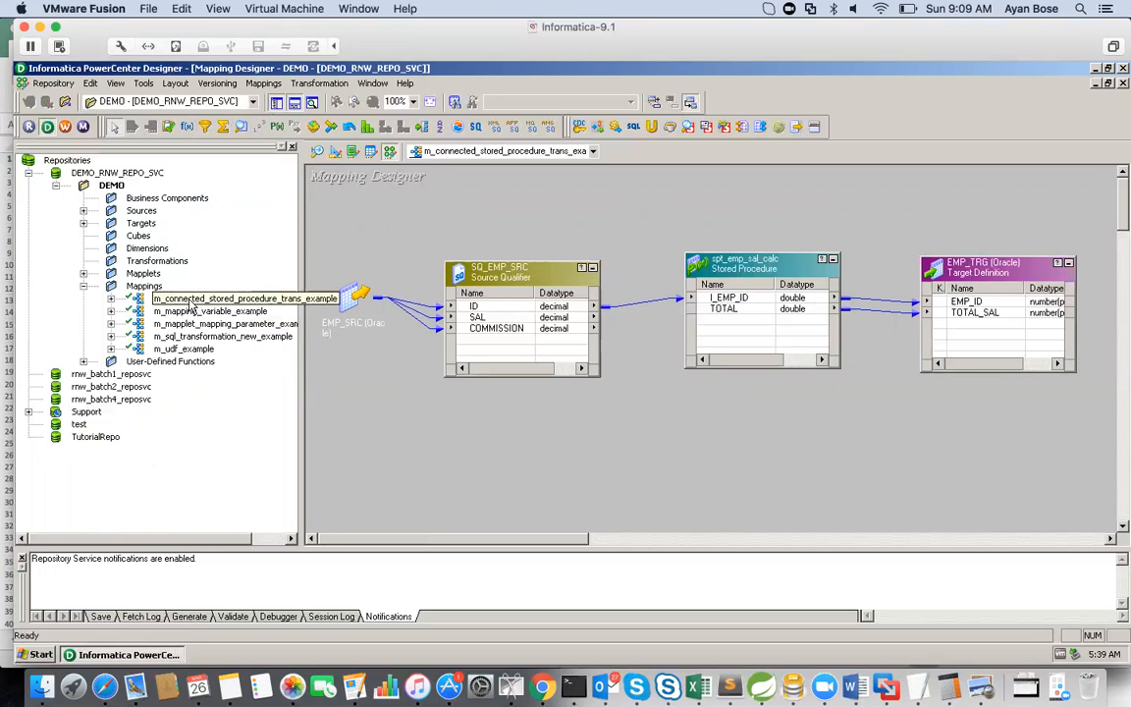
{"action": "left_click_drag", "start_coordinate": [192, 308], "coordinate": [165, 293]}
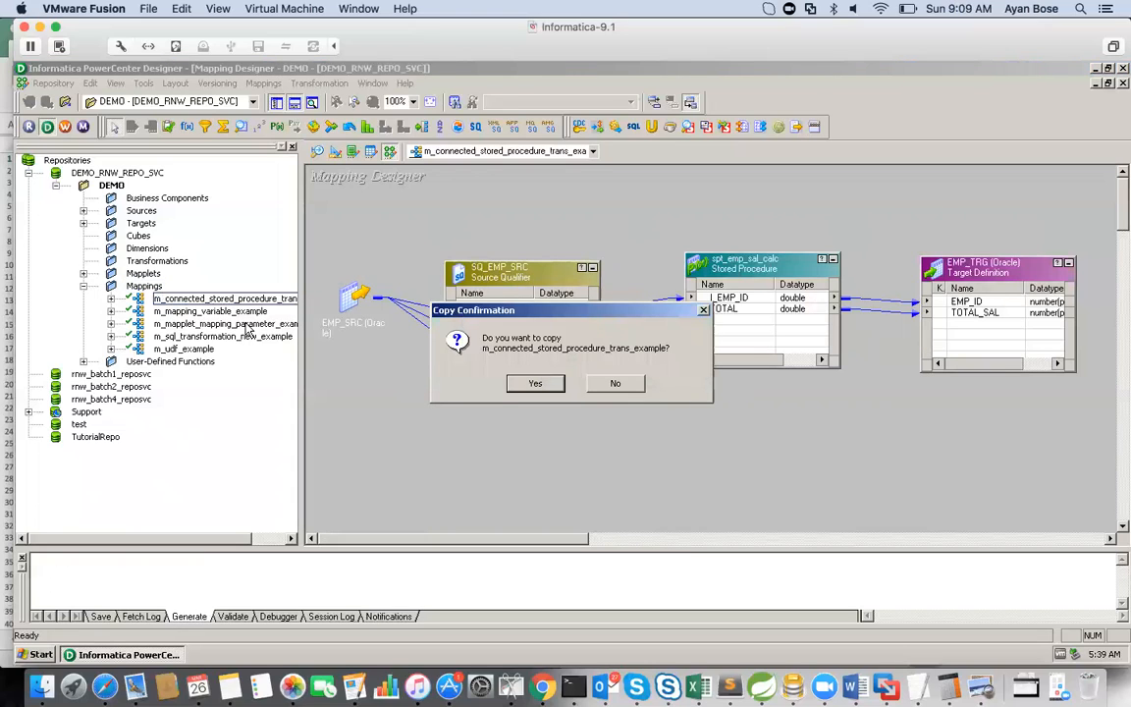
{"action": "left_click", "coordinate": [533, 384]}
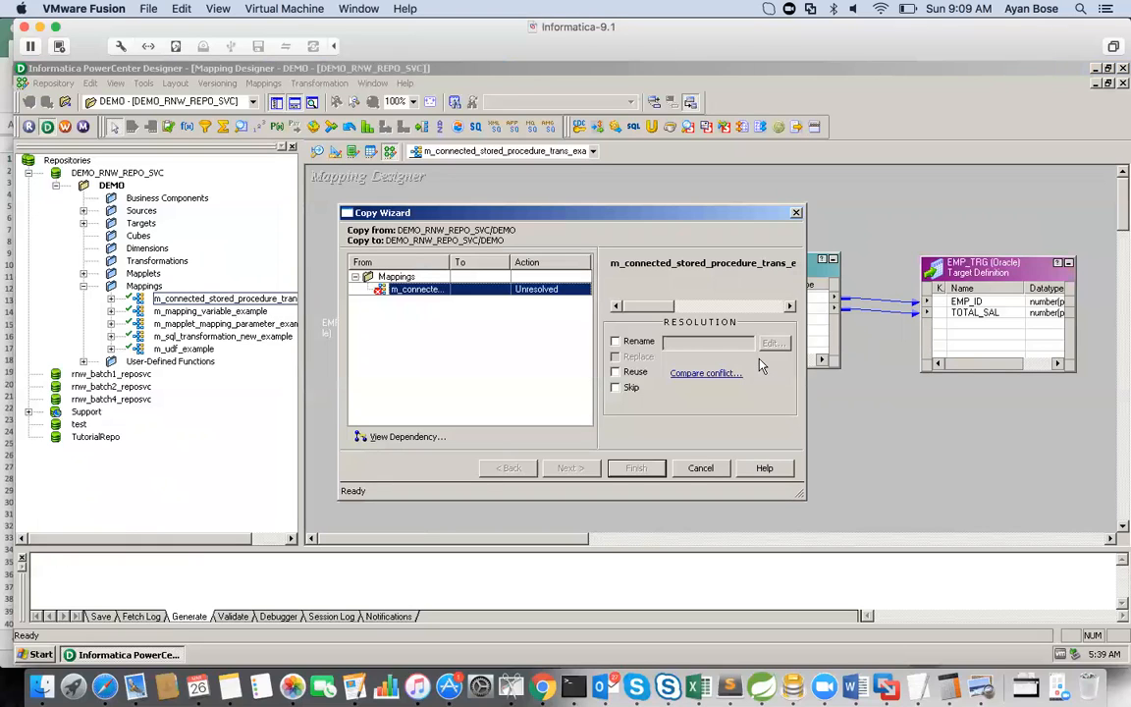
Step: Resolve the naming conflict by renaming the copied mapping to m_seq_generator_trans_example, and finish the copy
{"action": "left_click", "coordinate": [616, 341]}
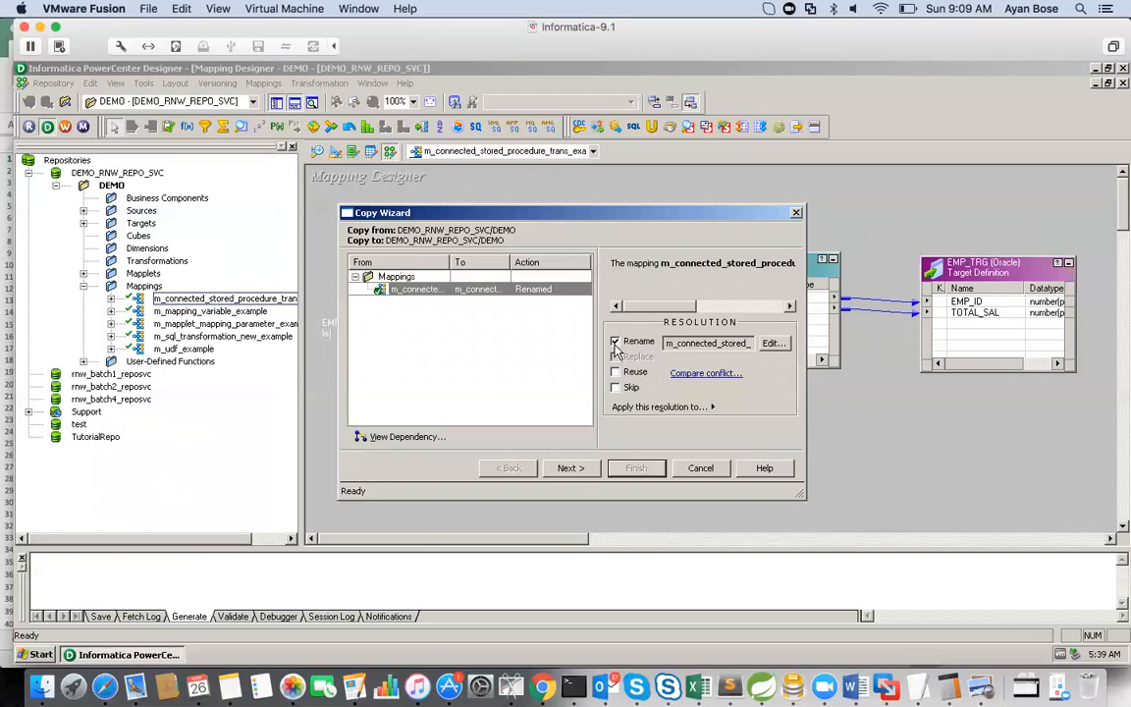
{"action": "left_click", "coordinate": [773, 346]}
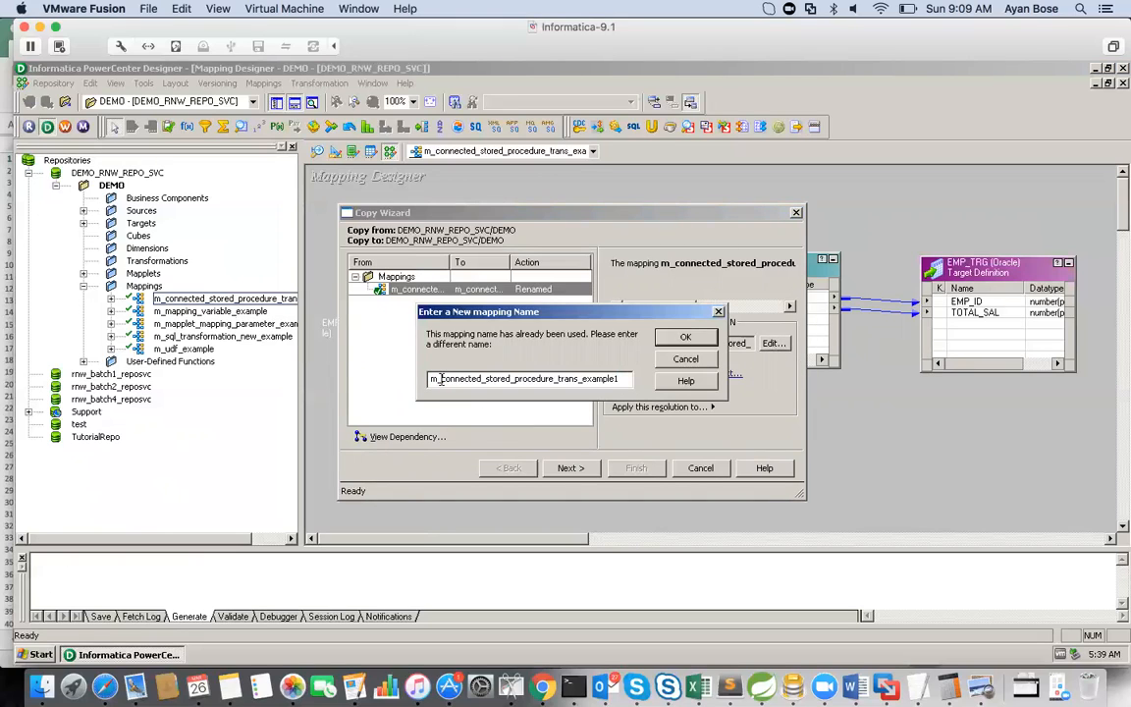
{"action": "left_click_drag", "start_coordinate": [441, 379], "coordinate": [504, 380]}
{"action": "key", "text": "shift+Right"}
{"action": "key", "text": "shift+Right"}
{"action": "key", "text": "shift+Right"}
{"action": "key", "text": "shift+Right"}
{"action": "key", "text": "shift+Right"}
{"action": "key", "text": "shift+Right"}
{"action": "key", "text": "shift+Right"}
{"action": "key", "text": "shift+Right"}
{"action": "key", "text": "shift+Right"}
{"action": "key", "text": "shift+Right"}
{"action": "key", "text": "shift+Right"}
{"action": "key", "text": "shift+Right"}
{"action": "key", "text": "shift+Right"}
{"action": "key", "text": "shift+Left"}
{"action": "type", "text": "seq"}
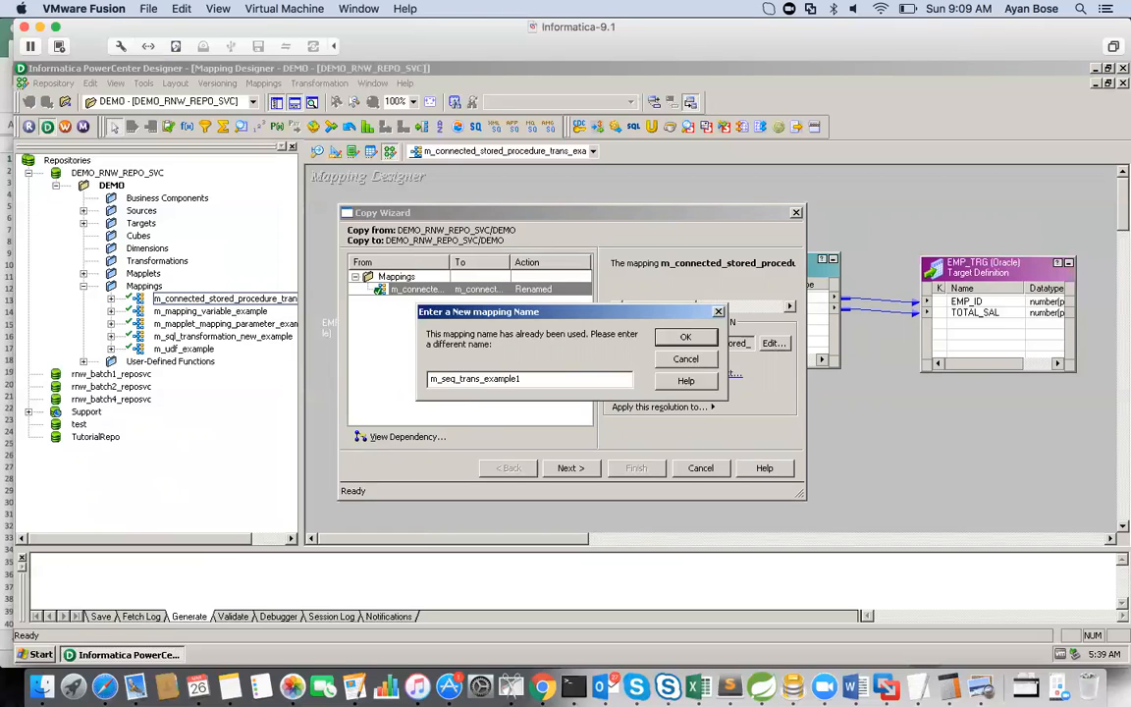
{"action": "type", "text": "_generator"}
{"action": "left_click", "coordinate": [587, 384]}
{"action": "key", "text": "BackSpace"}
{"action": "left_click", "coordinate": [690, 339]}
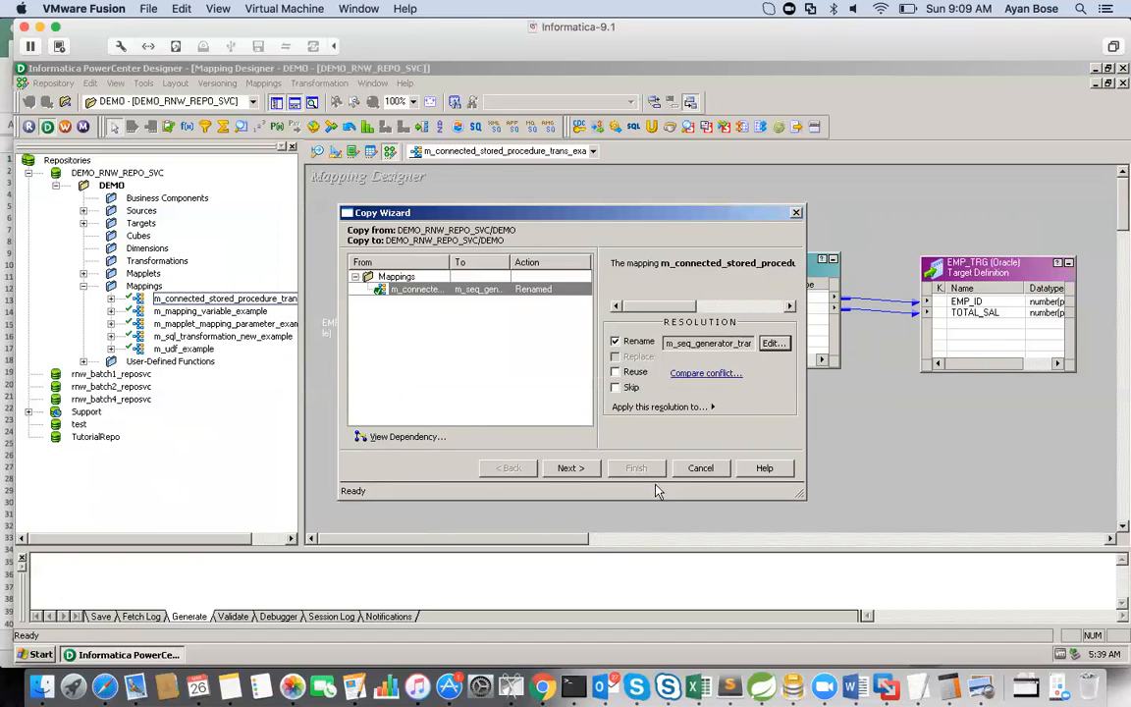
{"action": "left_click", "coordinate": [570, 470]}
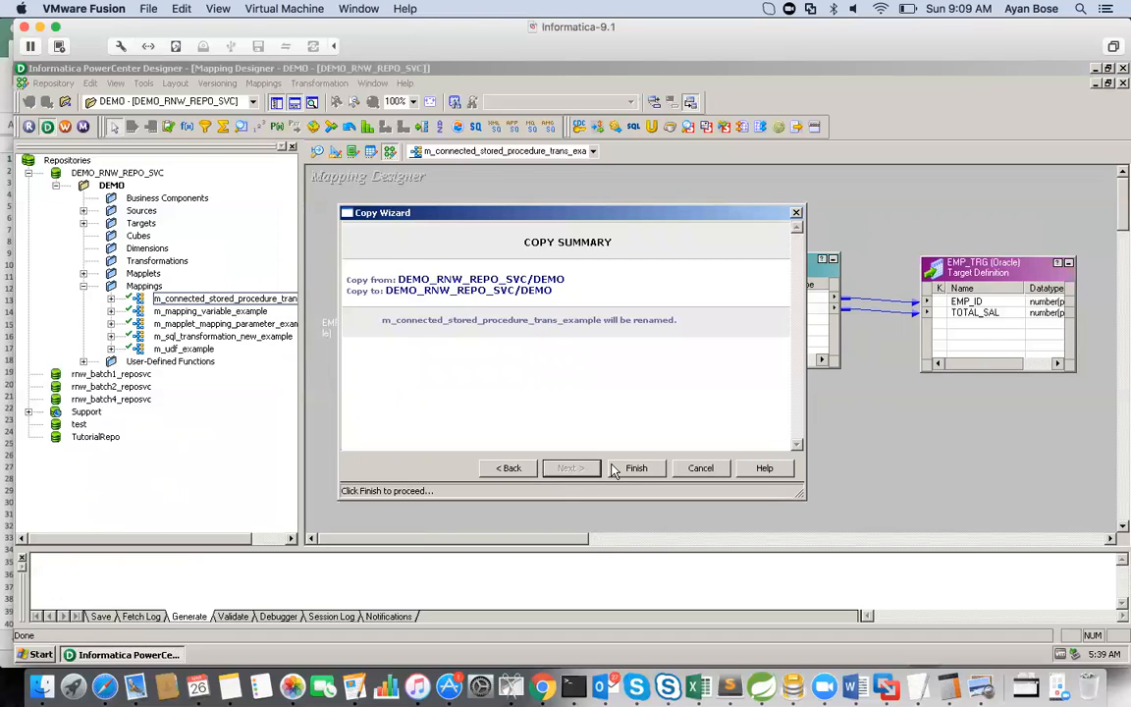
{"action": "left_click", "coordinate": [637, 469]}
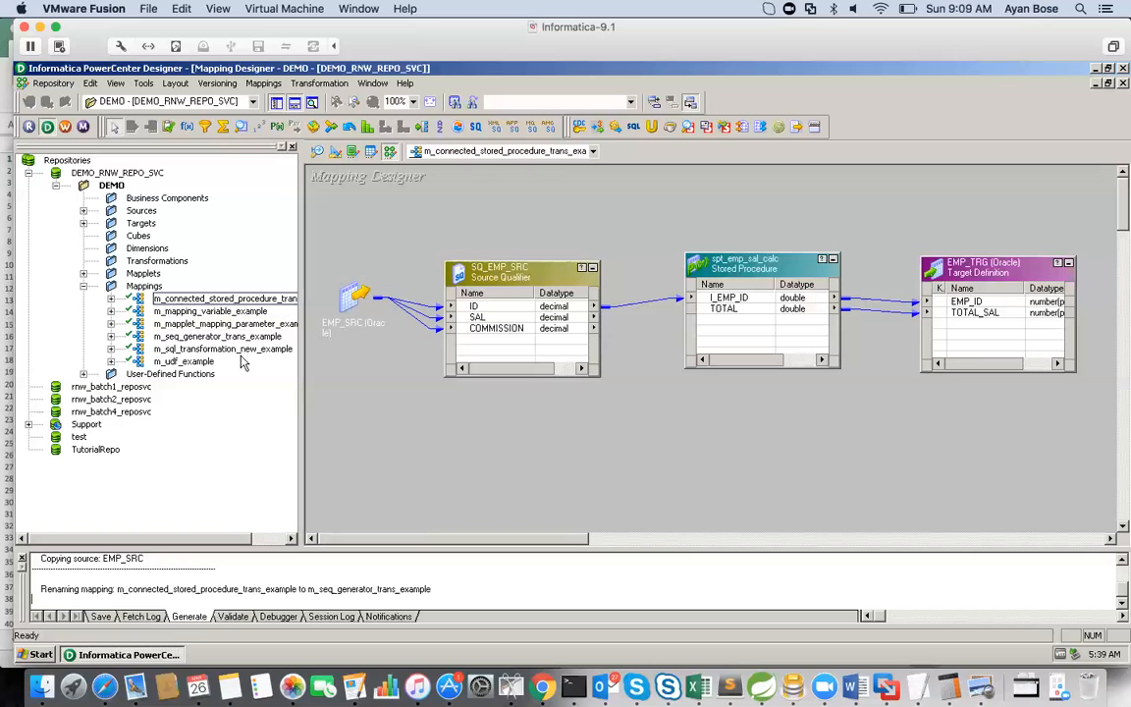
Step: Open the mapping m_seq_generator_trans_example in the Mapping Designer
{"action": "left_click", "coordinate": [220, 337]}
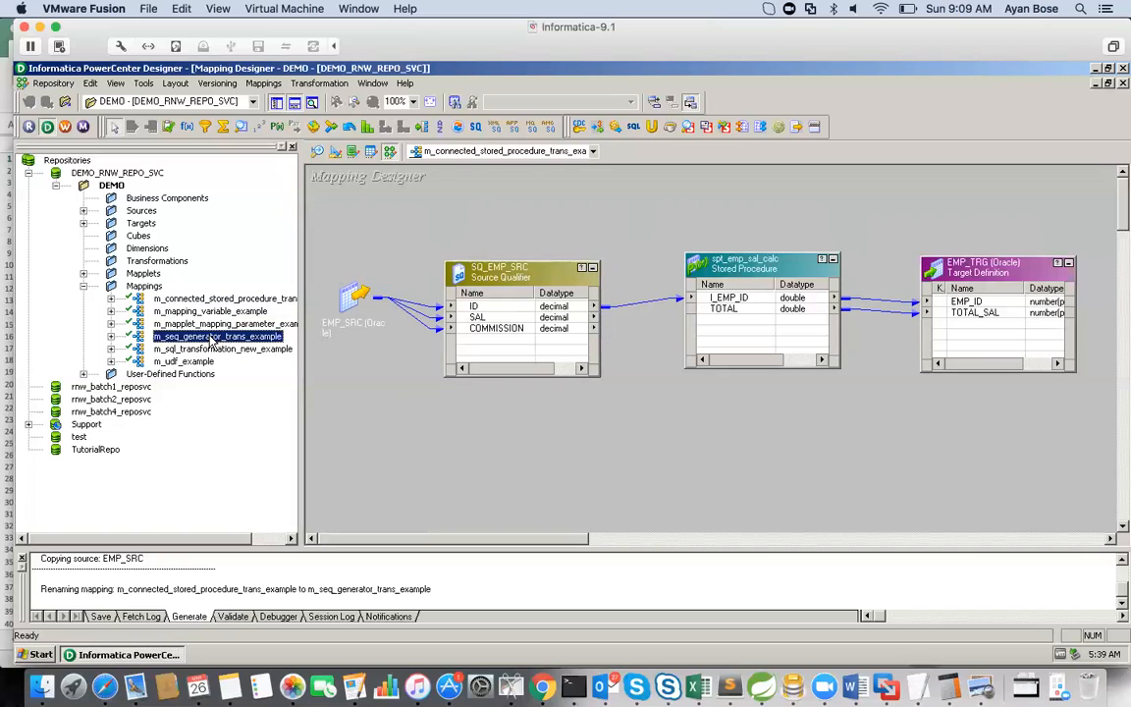
{"action": "double_click", "coordinate": [211, 340]}
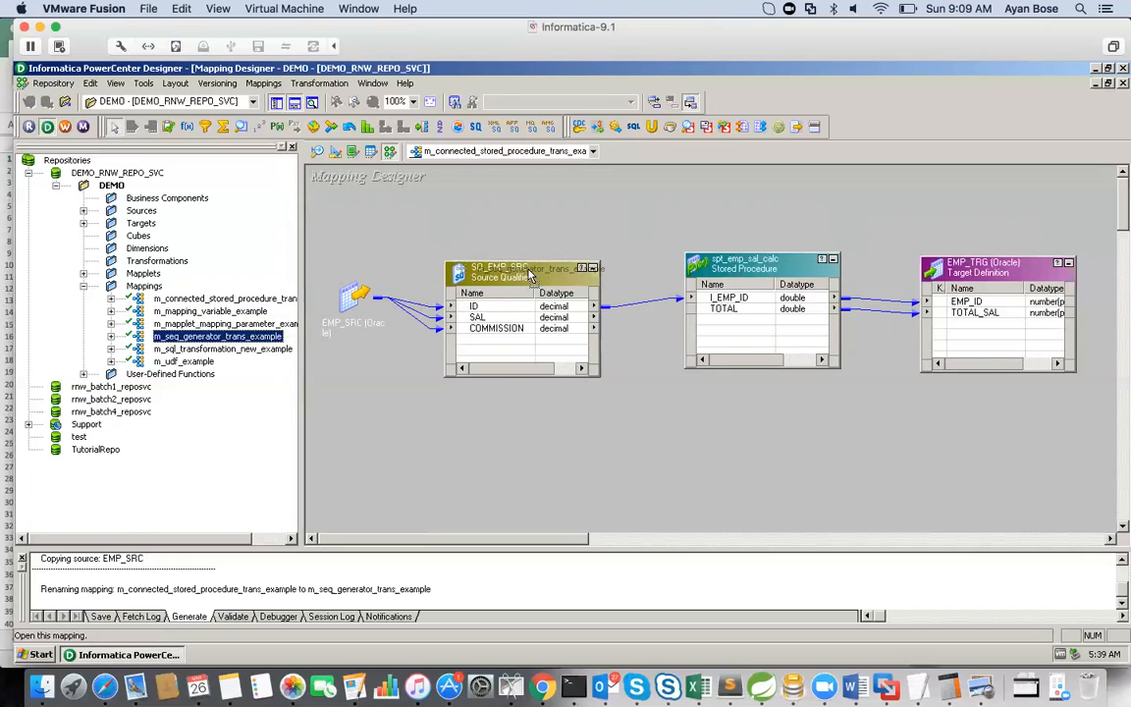
{"action": "left_click_drag", "start_coordinate": [545, 538], "coordinate": [631, 518]}
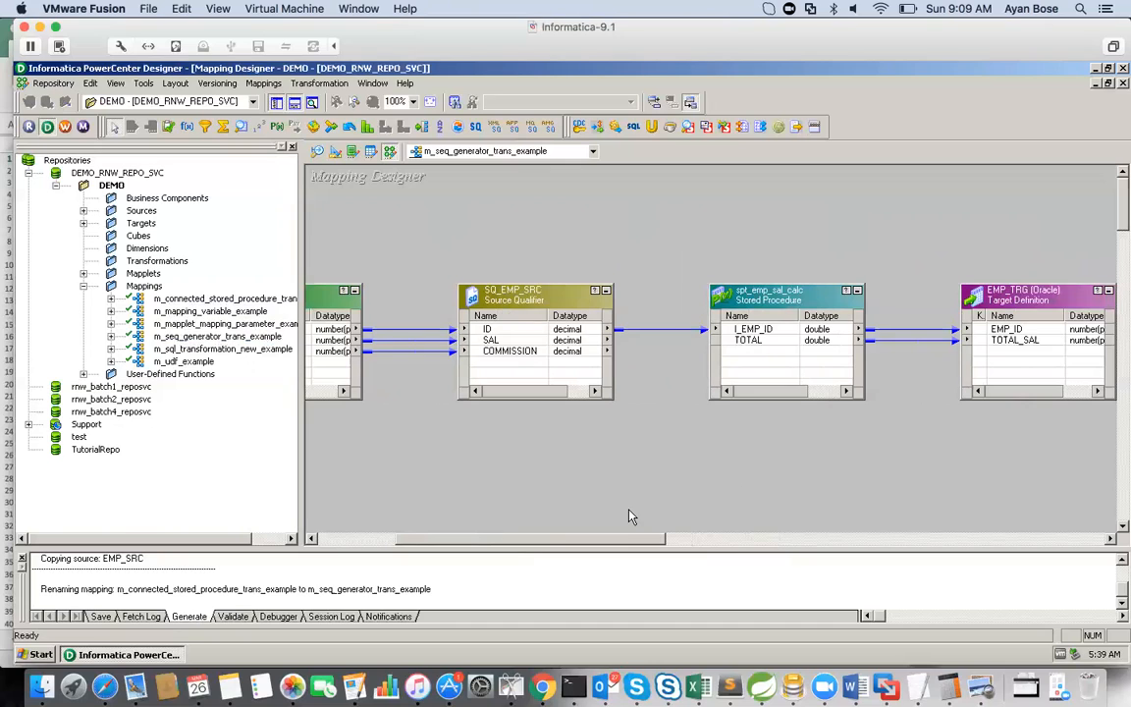
{"action": "left_click_drag", "start_coordinate": [630, 516], "coordinate": [596, 521]}
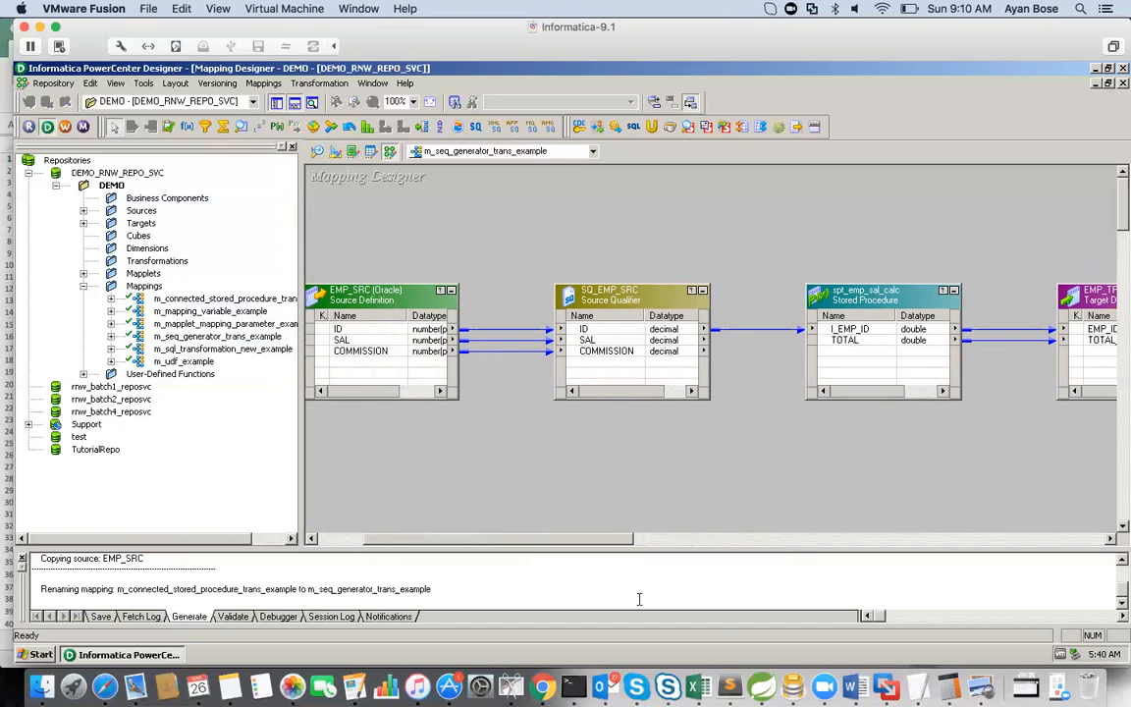
Step: Switch to the Notes workbook in Excel and enlarge the Sequence Generator Trans sheet to 180%
{"action": "left_click", "coordinate": [698, 687]}
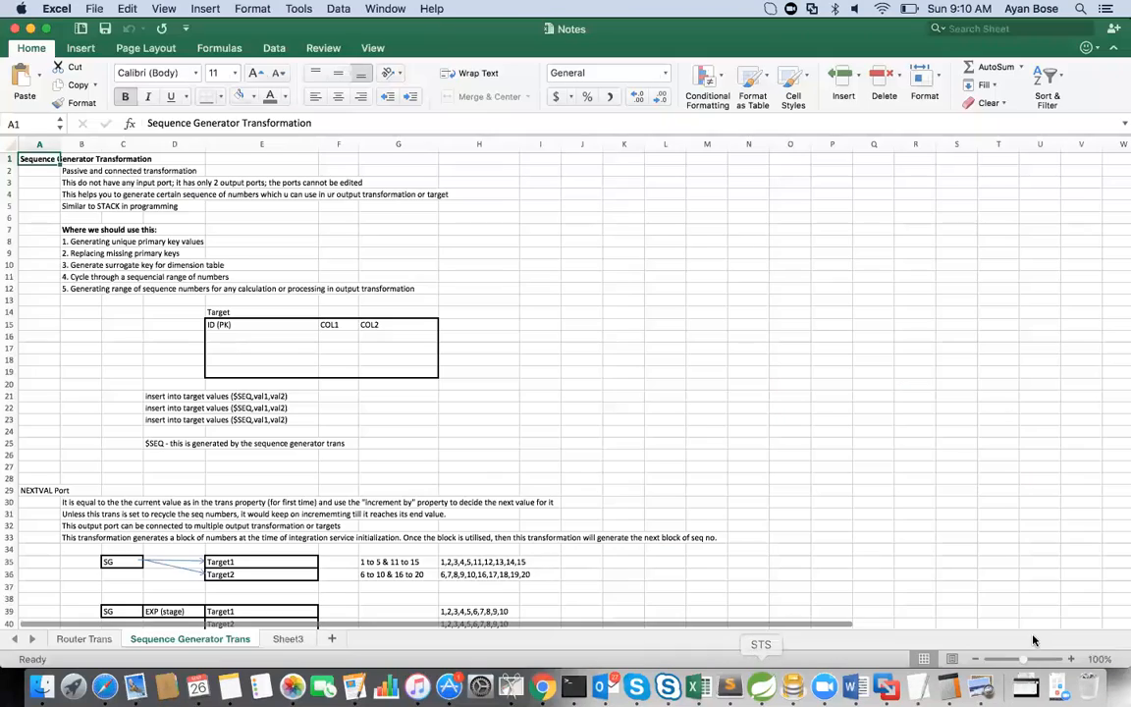
{"action": "left_click", "coordinate": [1072, 661]}
{"action": "left_click", "coordinate": [1072, 661]}
{"action": "left_click", "coordinate": [1072, 661]}
{"action": "left_click", "coordinate": [1072, 660]}
{"action": "left_click", "coordinate": [1072, 660]}
{"action": "left_click", "coordinate": [1072, 660]}
{"action": "left_click", "coordinate": [1072, 661]}
{"action": "left_click", "coordinate": [1072, 660]}
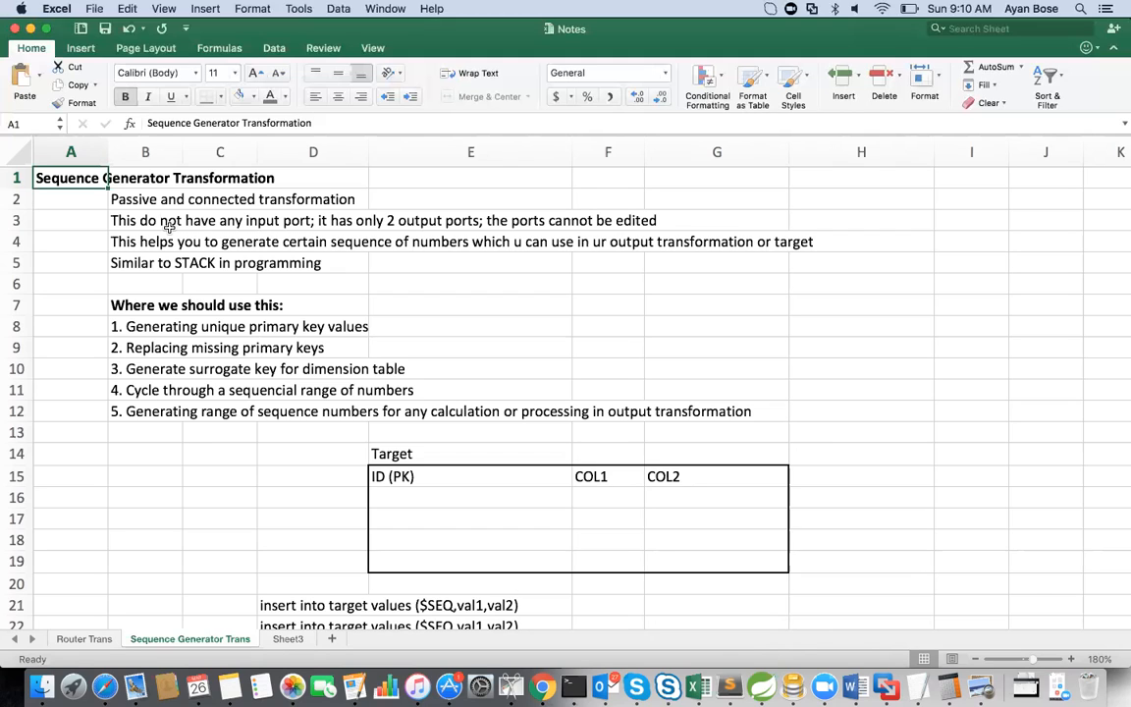
Step: Read through the Sequence Generator notes on its ports and the numbered list of use cases in rows 8 to 12
{"action": "left_click", "coordinate": [125, 222]}
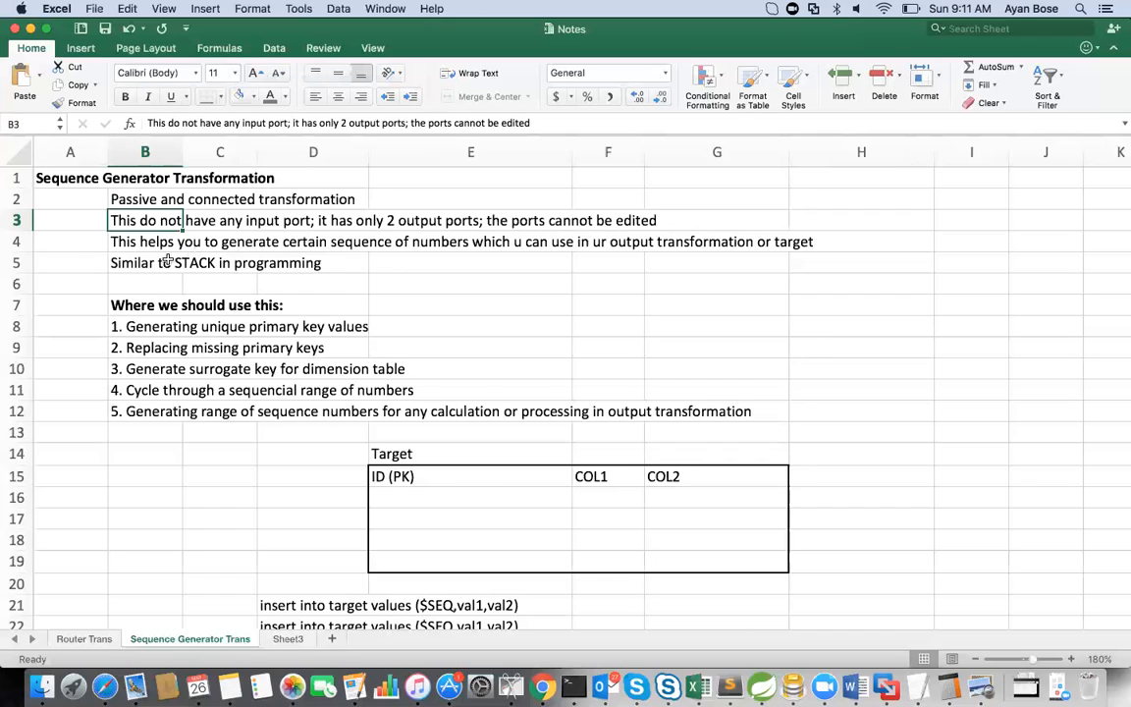
{"action": "left_click", "coordinate": [115, 308]}
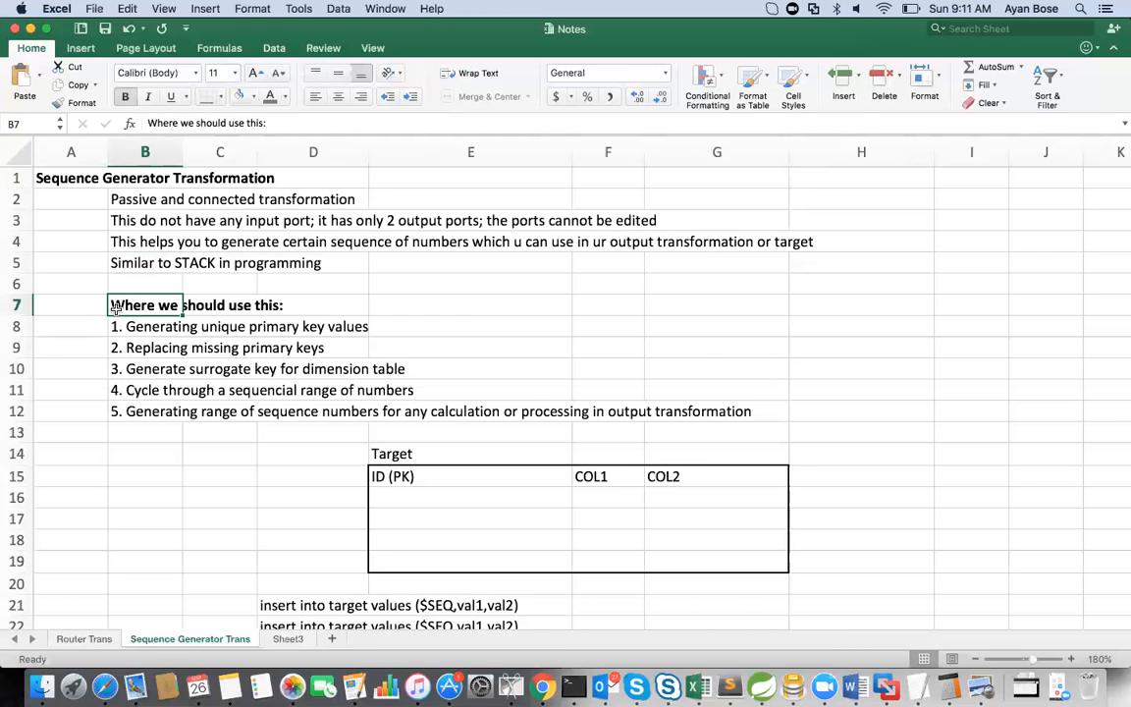
{"action": "key", "text": "Down"}
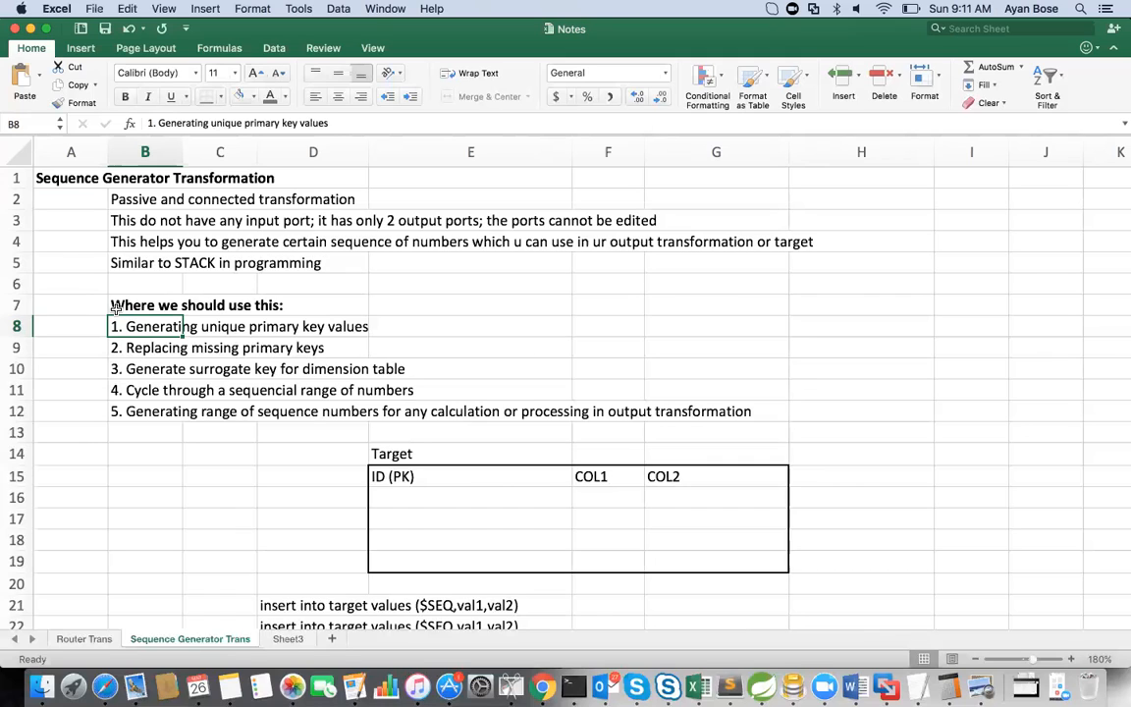
{"action": "key", "text": "Down"}
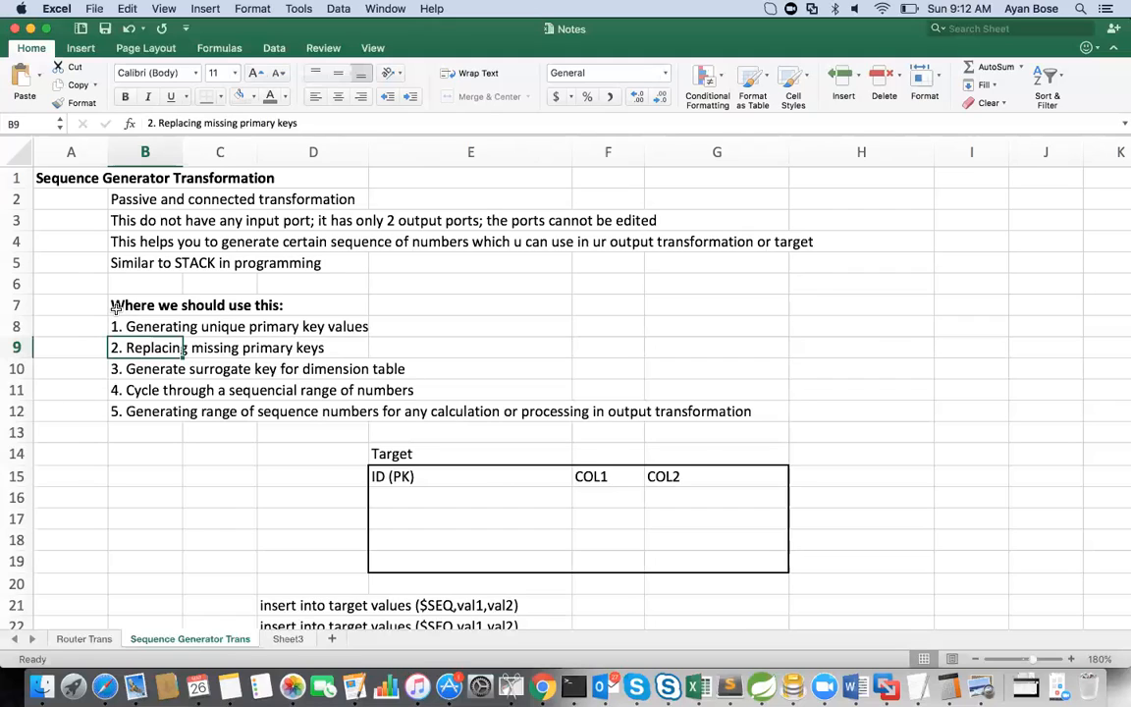
{"action": "key", "text": "Down"}
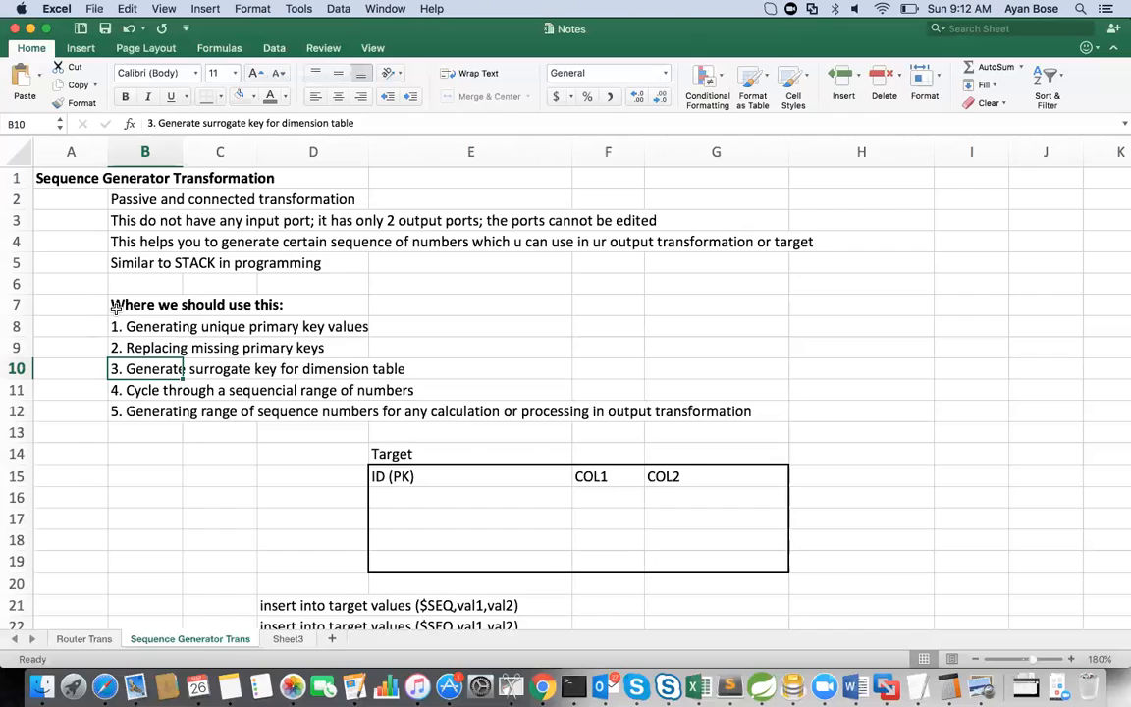
{"action": "key", "text": "Down"}
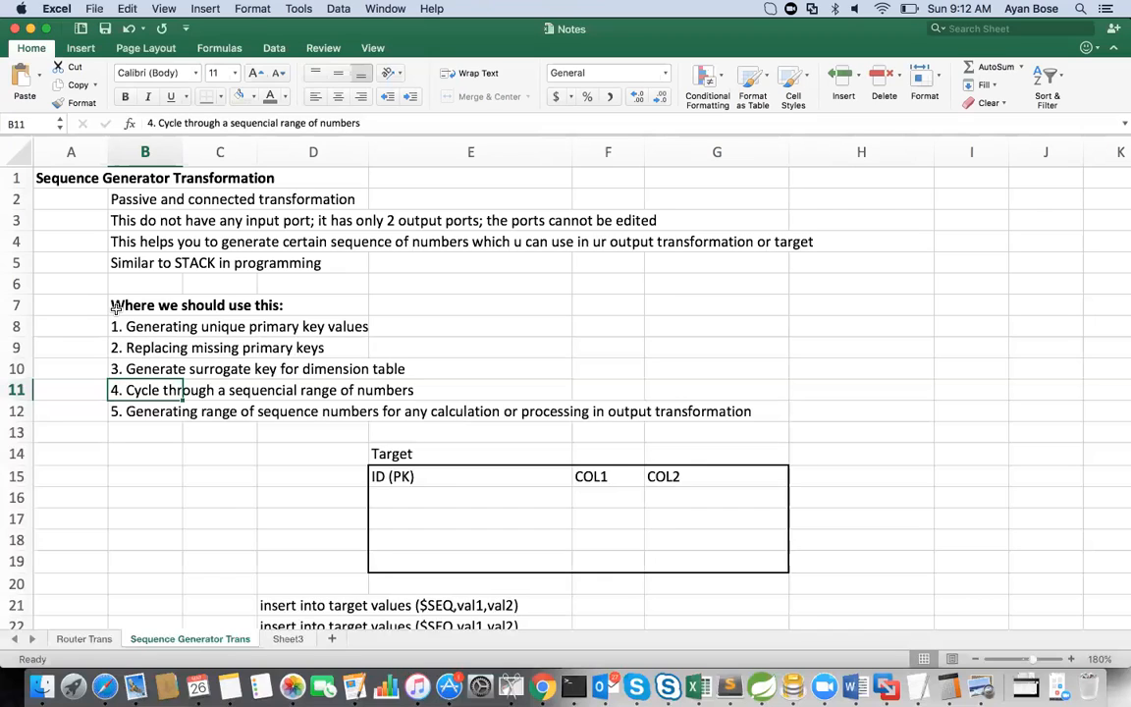
{"action": "key", "text": "Down"}
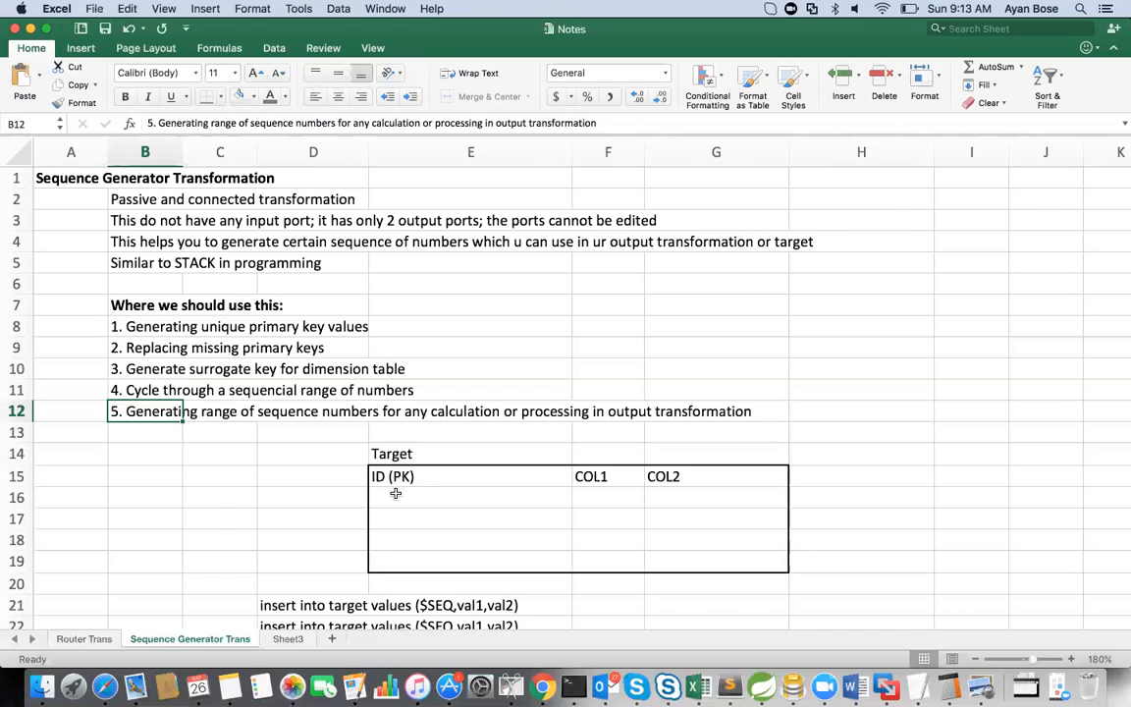
{"action": "left_click", "coordinate": [145, 330]}
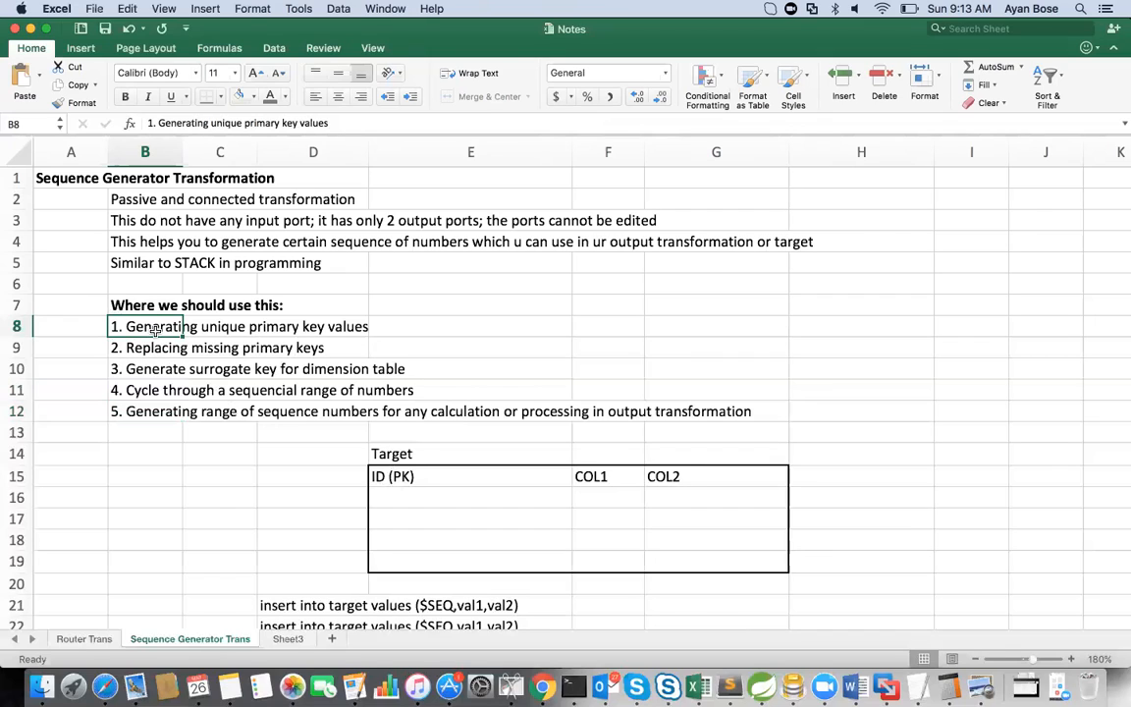
Step: Examine the example target table in E15:G19 and the insert statements in D21 to D23
{"action": "left_click", "coordinate": [377, 452]}
{"action": "left_click", "coordinate": [379, 476]}
{"action": "mouse_move", "coordinate": [379, 476]}
{"action": "left_mouse_down"}
{"action": "mouse_move", "coordinate": [574, 496]}
{"action": "mouse_move", "coordinate": [641, 518]}
{"action": "mouse_move", "coordinate": [680, 552]}
{"action": "left_mouse_up"}
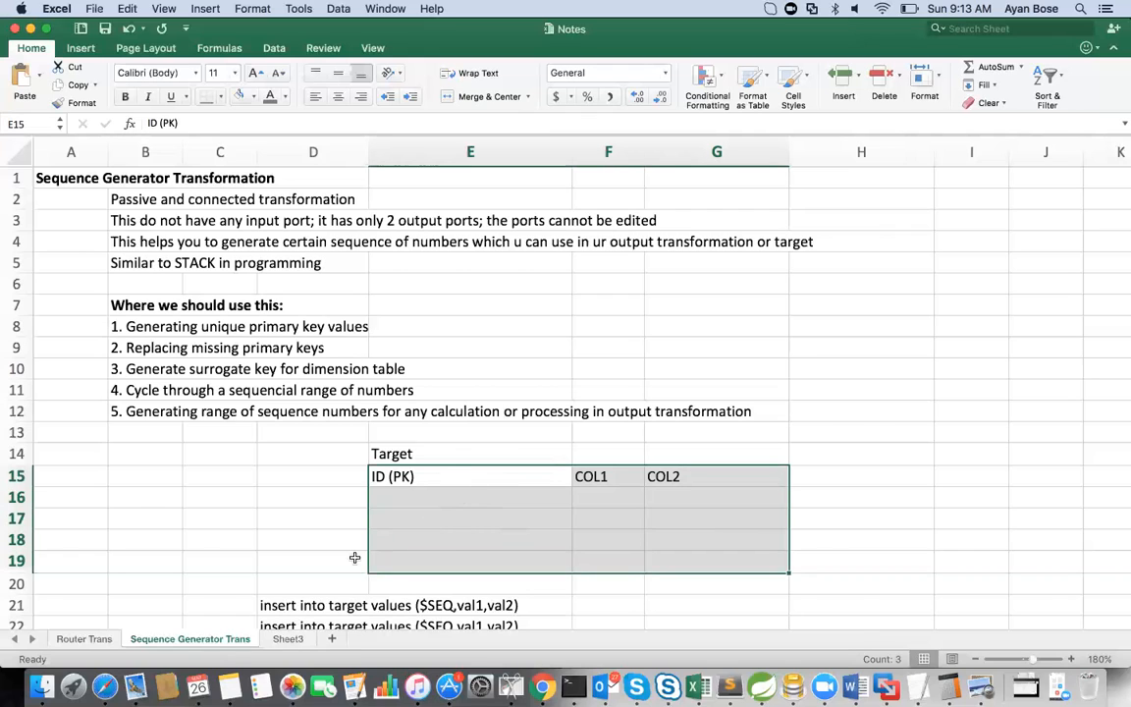
{"action": "left_click", "coordinate": [275, 606]}
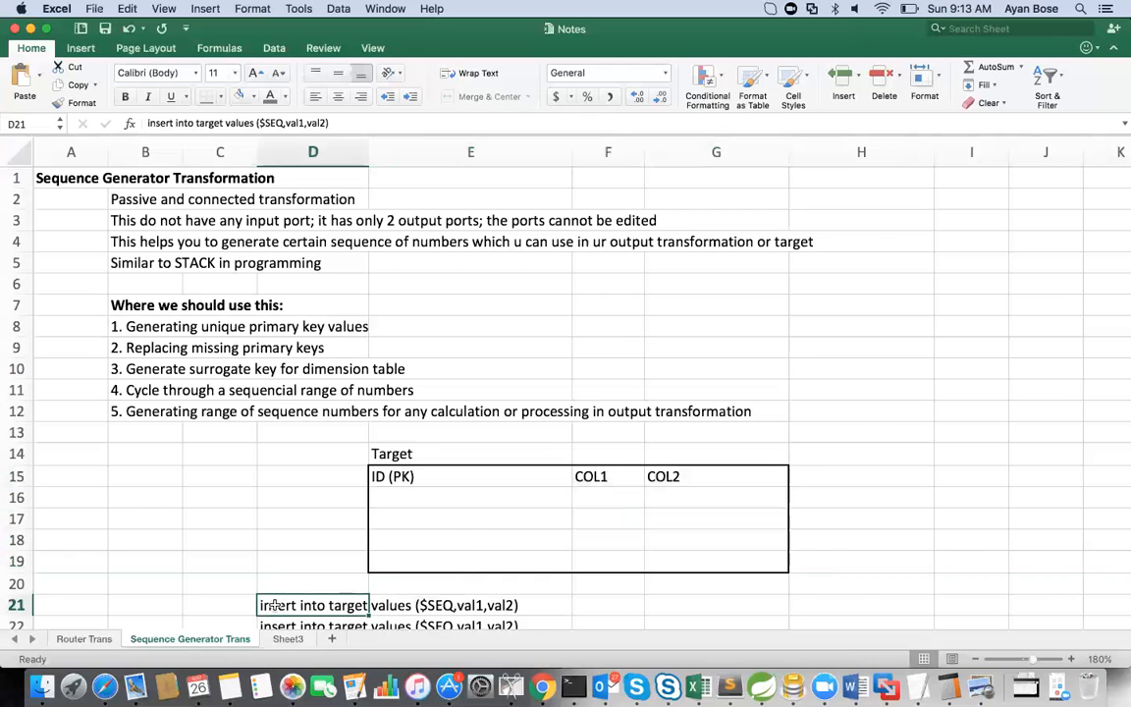
{"action": "key", "text": "Down"}
{"action": "key", "text": "Down"}
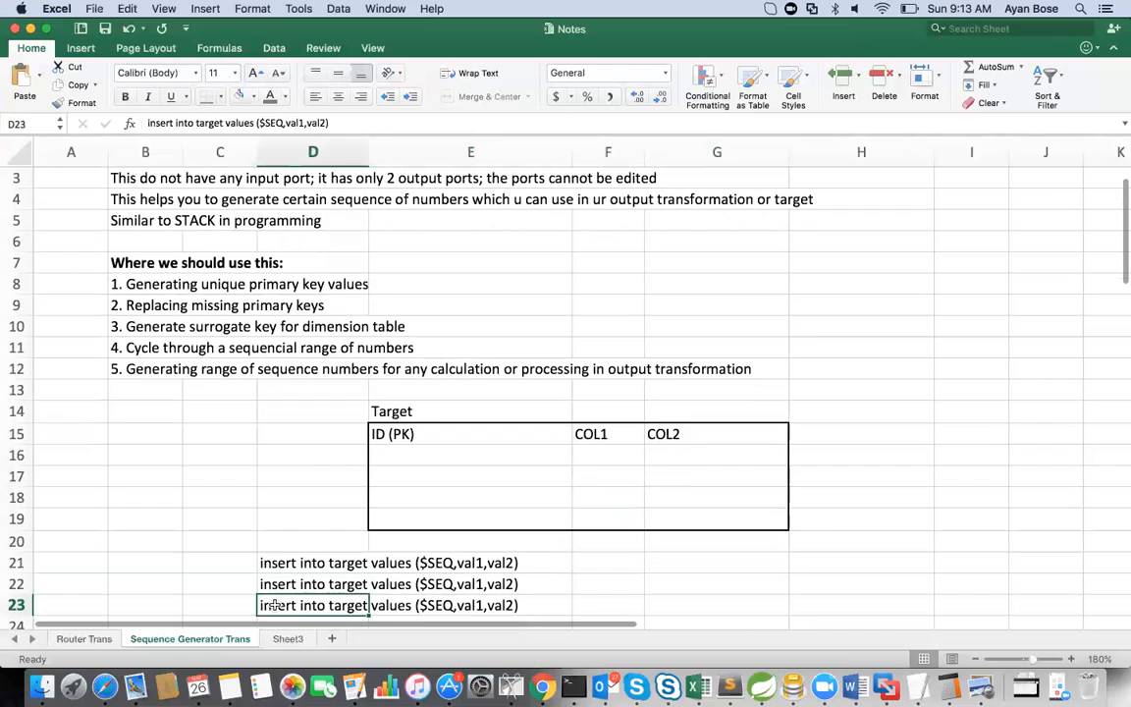
{"action": "key", "text": "Up"}
{"action": "key", "text": "Up"}
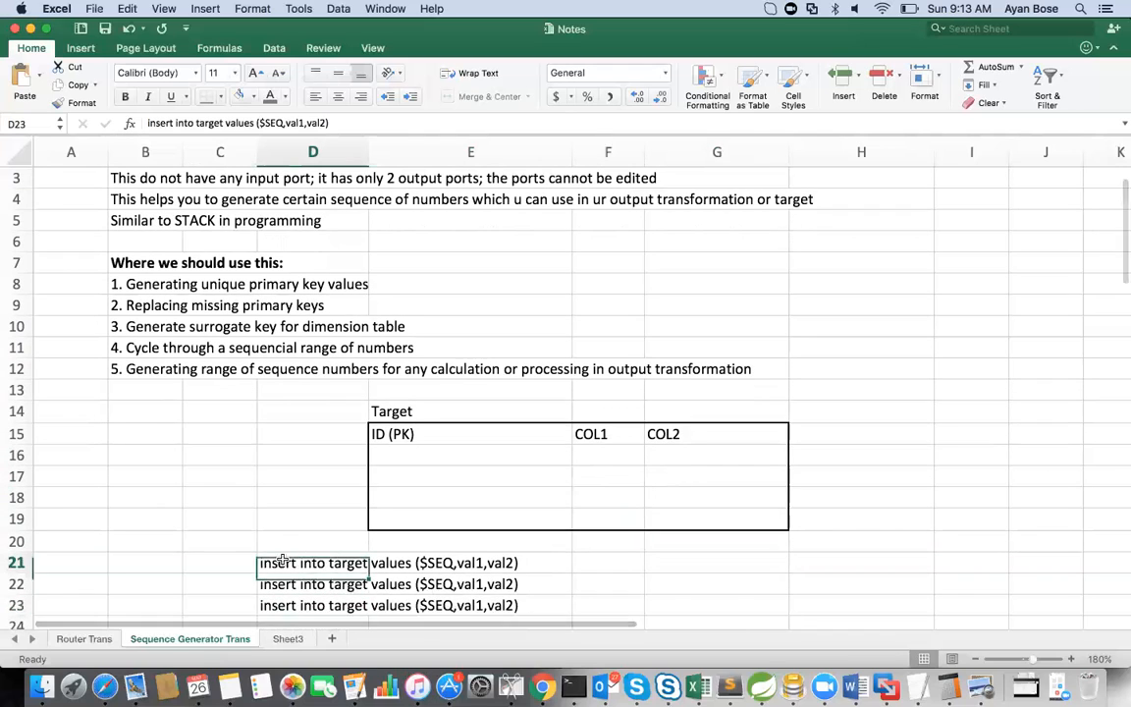
Step: Replace $SEQ with 1 in the insert statement in cell D21
{"action": "left_click_drag", "start_coordinate": [258, 123], "coordinate": [283, 124]}
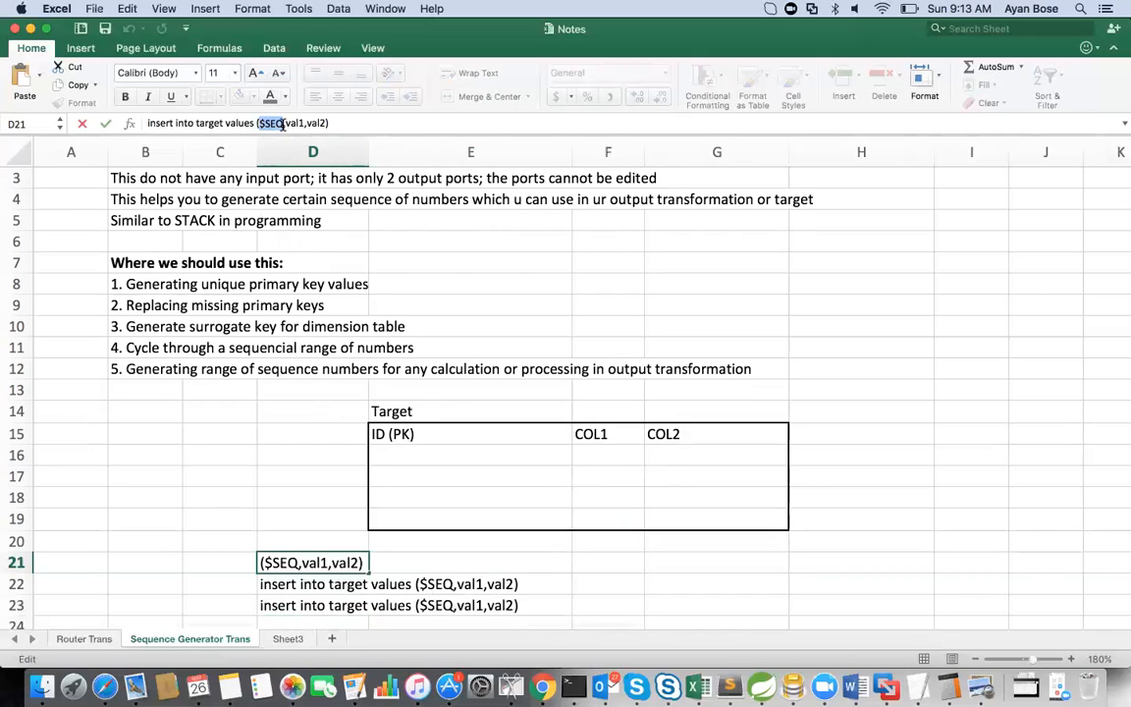
{"action": "key", "text": "BackSpace"}
{"action": "type", "text": "1"}
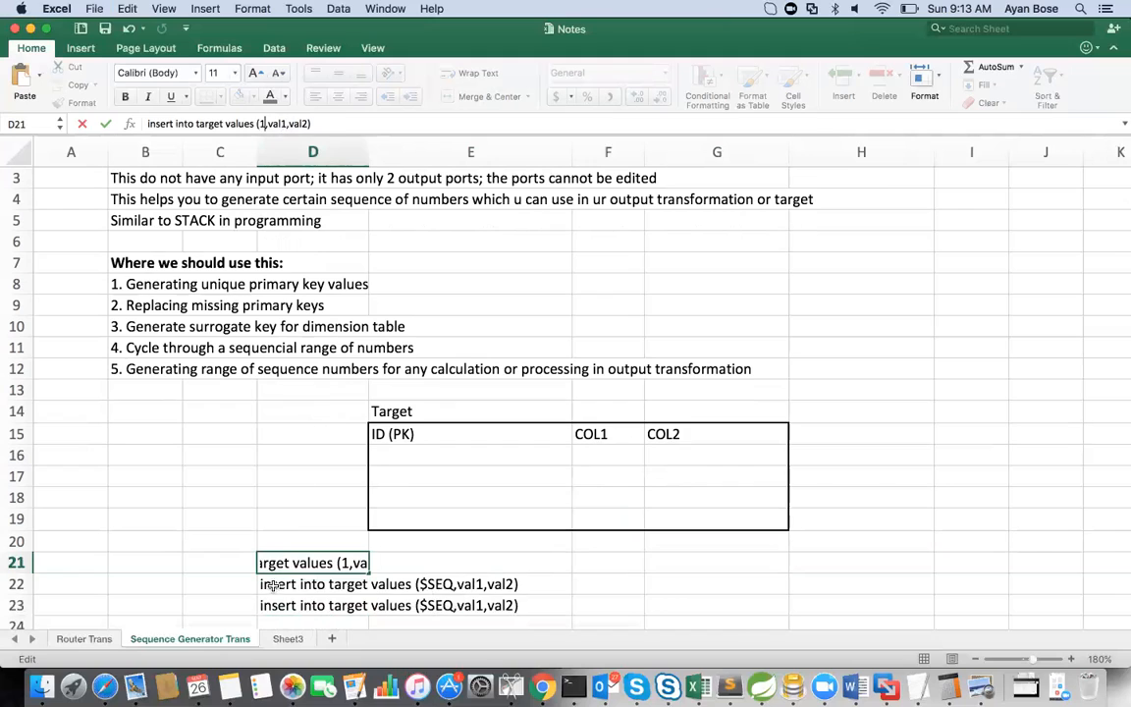
{"action": "key", "text": "Return"}
Step: Replace $SEQ with 2 in the insert statement in D22 and with 3 in the one in D23
{"action": "left_click", "coordinate": [256, 124]}
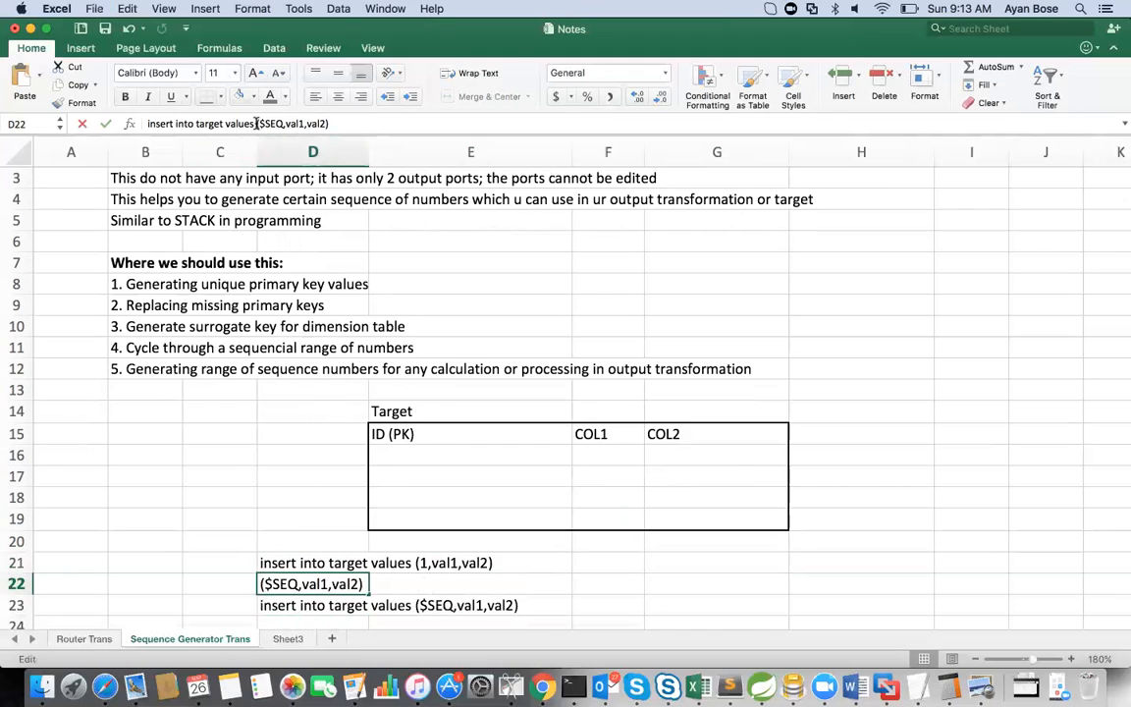
{"action": "left_click_drag", "start_coordinate": [256, 124], "coordinate": [284, 123]}
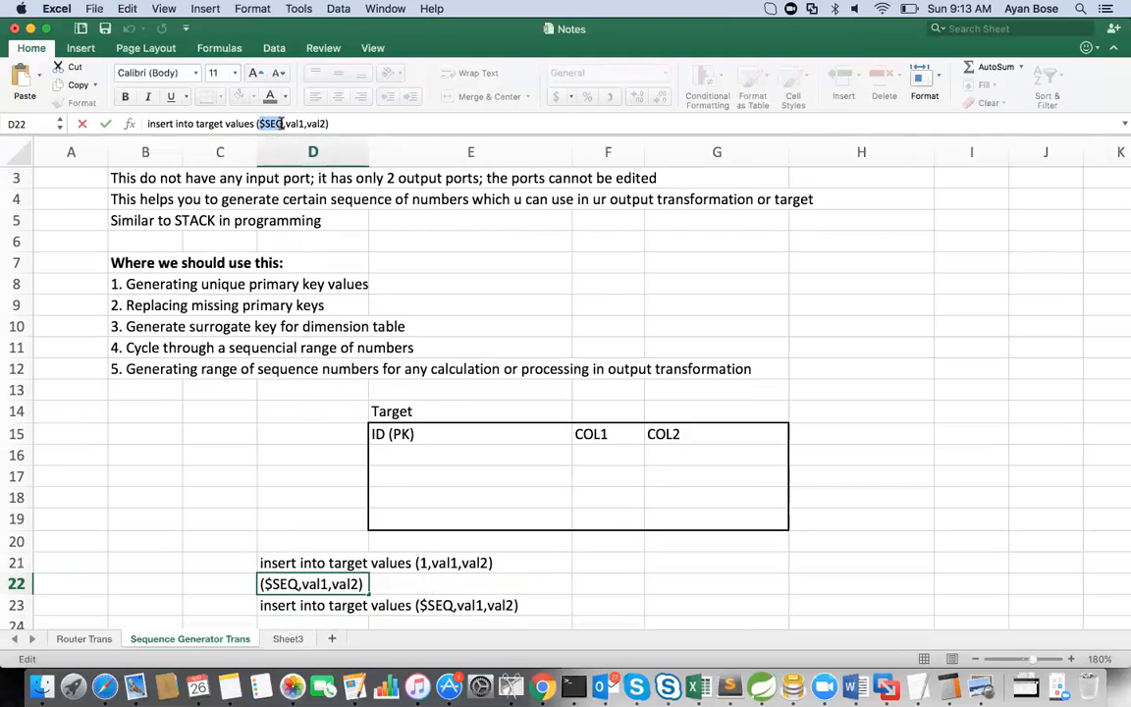
{"action": "type", "text": "(2"}
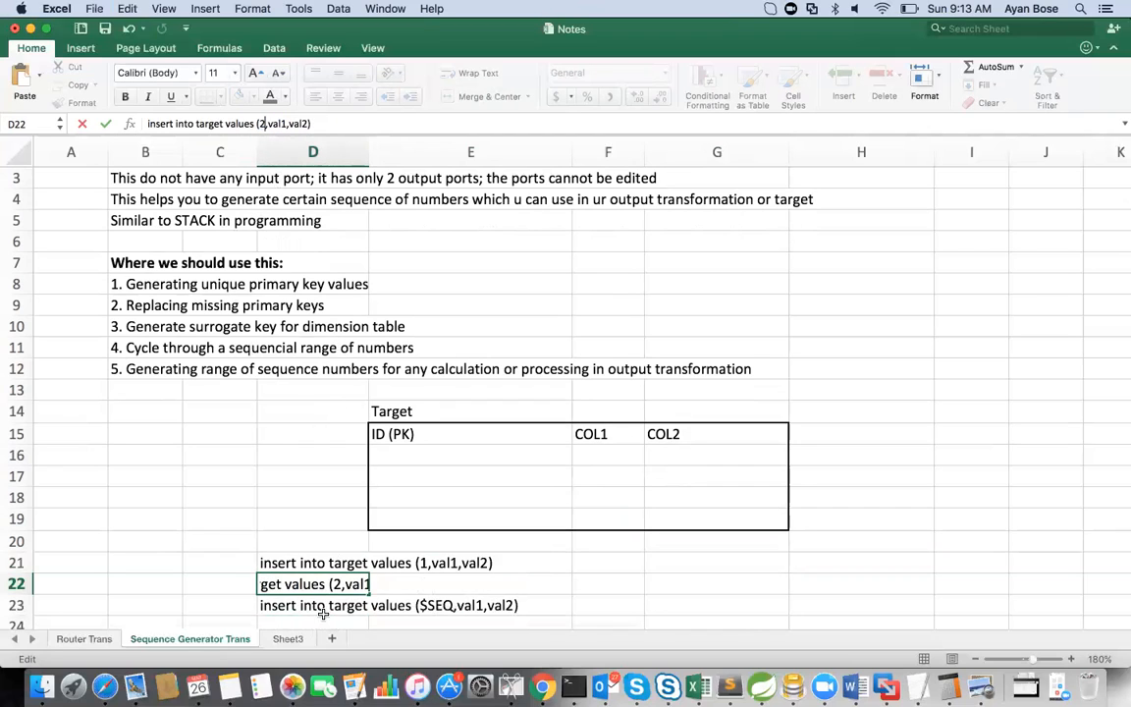
{"action": "left_click", "coordinate": [270, 607]}
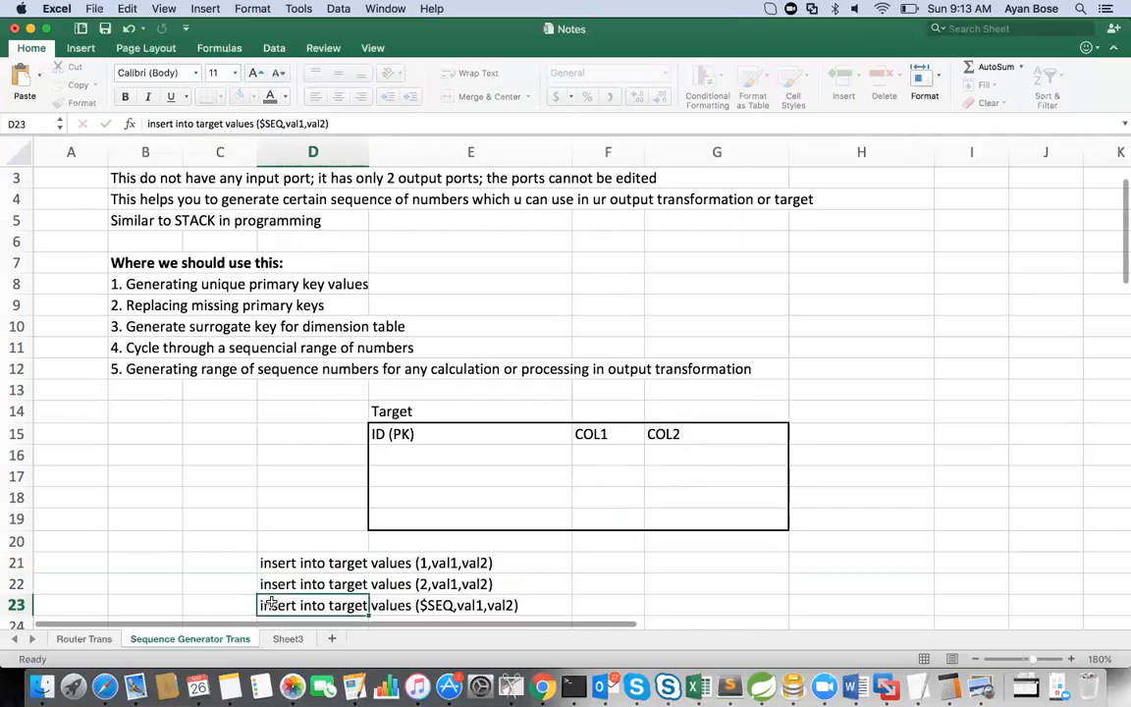
{"action": "left_click", "coordinate": [258, 123]}
{"action": "left_click_drag", "start_coordinate": [259, 124], "coordinate": [283, 124]}
{"action": "type", "text": "(3"}
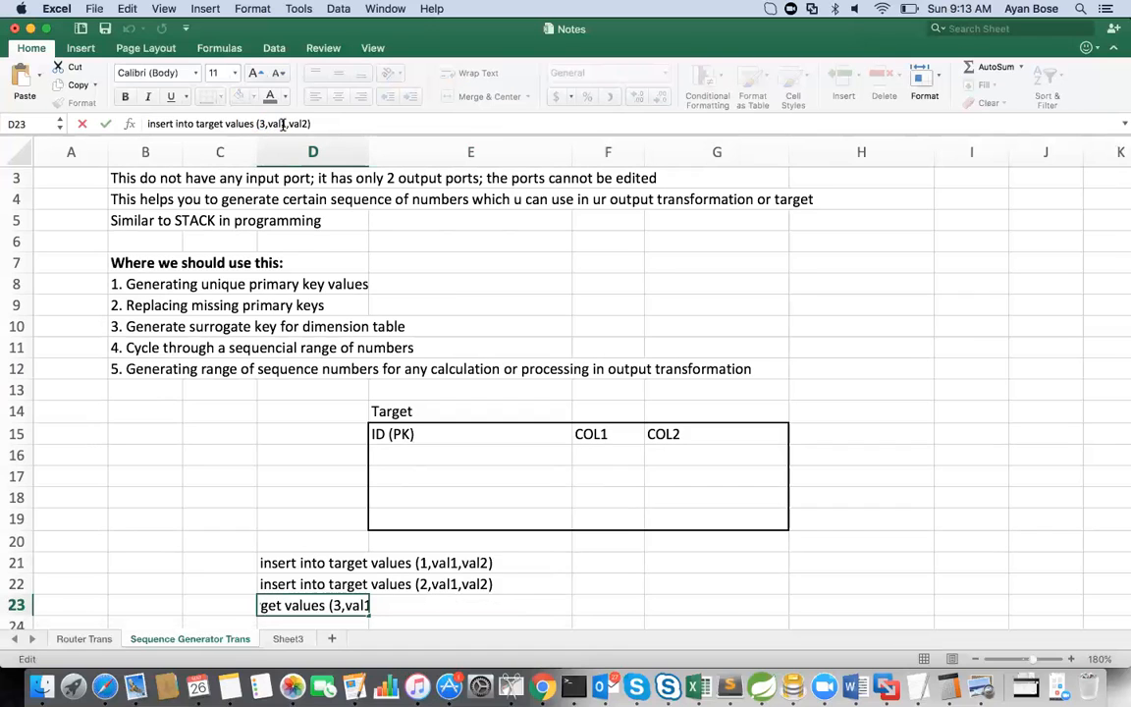
{"action": "key", "text": "Return"}
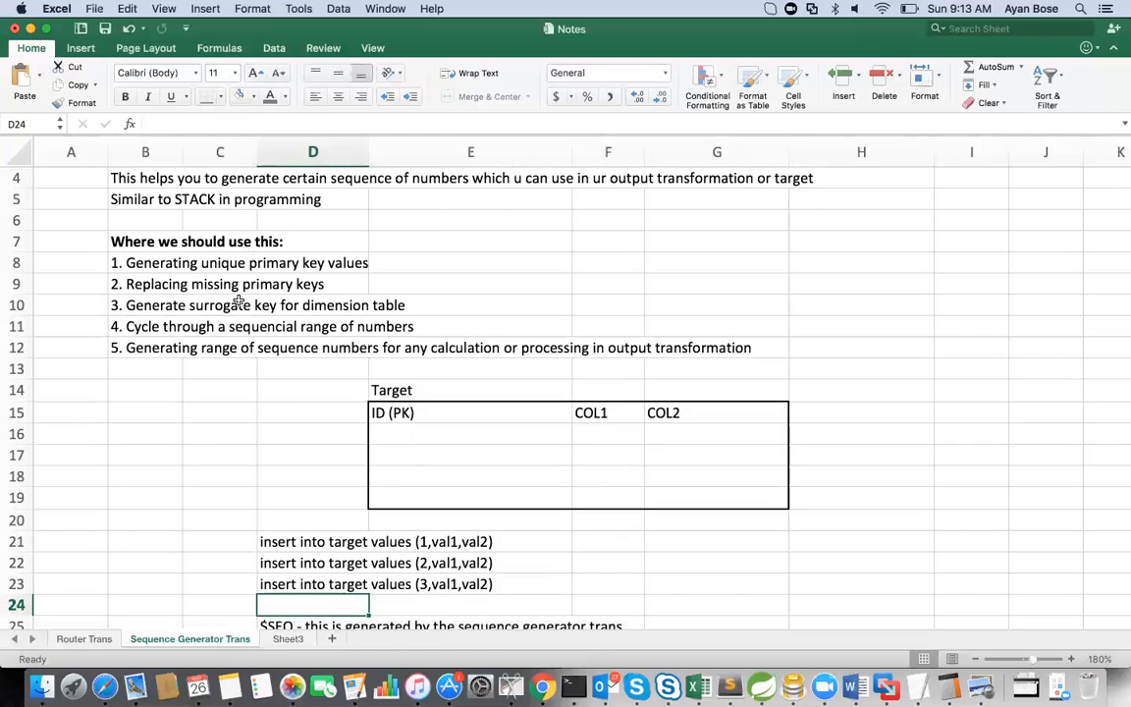
Step: Undo the number replacements in the insert statements in D21 to D23 and go to the $SEQ note in D25
{"action": "left_click_drag", "start_coordinate": [267, 539], "coordinate": [289, 583]}
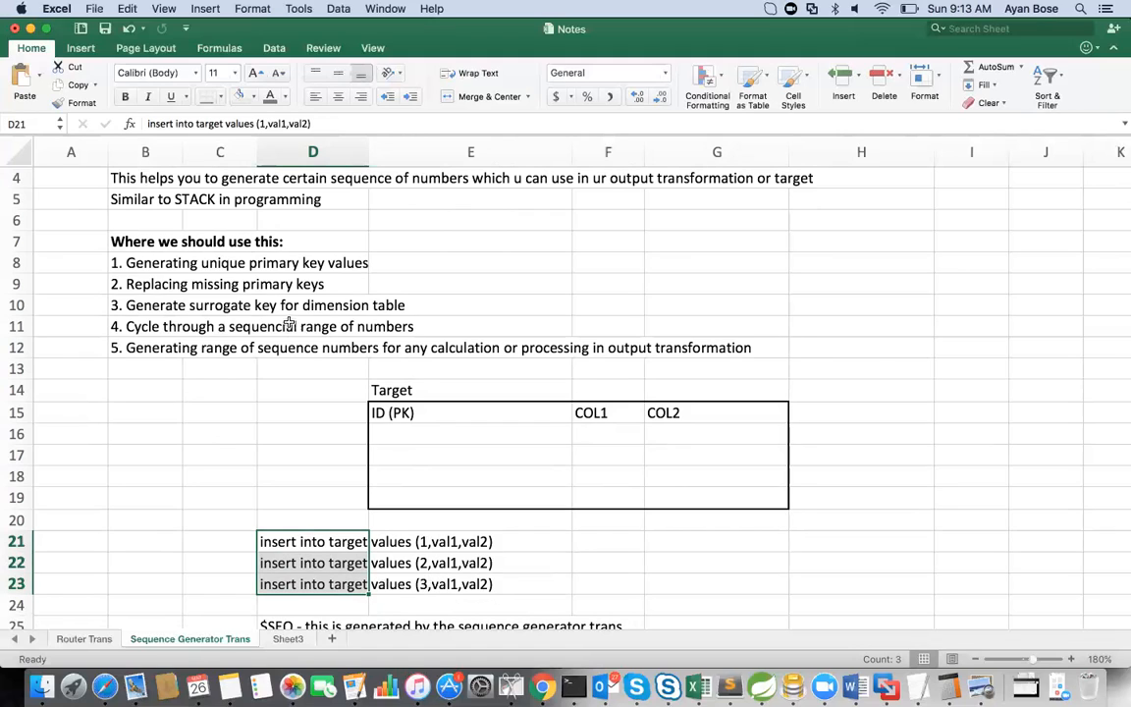
{"action": "left_click", "coordinate": [304, 541]}
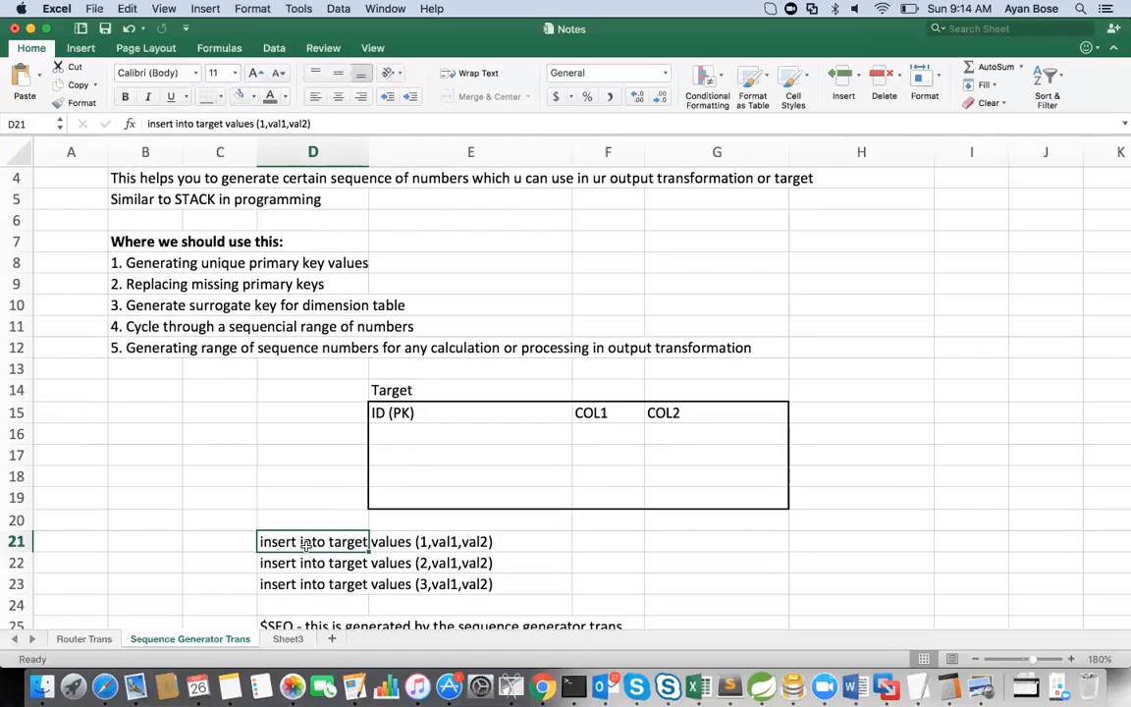
{"action": "key", "text": "super+z"}
{"action": "key", "text": "super+z"}
{"action": "key", "text": "super+z"}
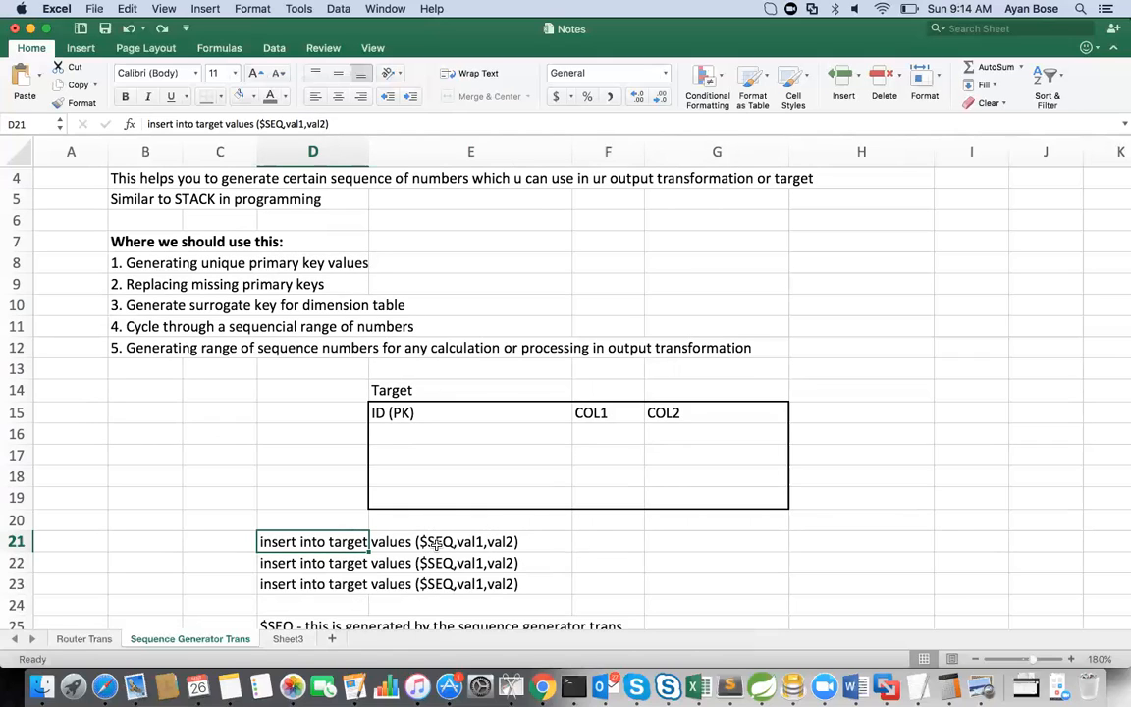
{"action": "key", "text": "Down"}
{"action": "key", "text": "Down"}
{"action": "key", "text": "Down"}
{"action": "key", "text": "Down"}
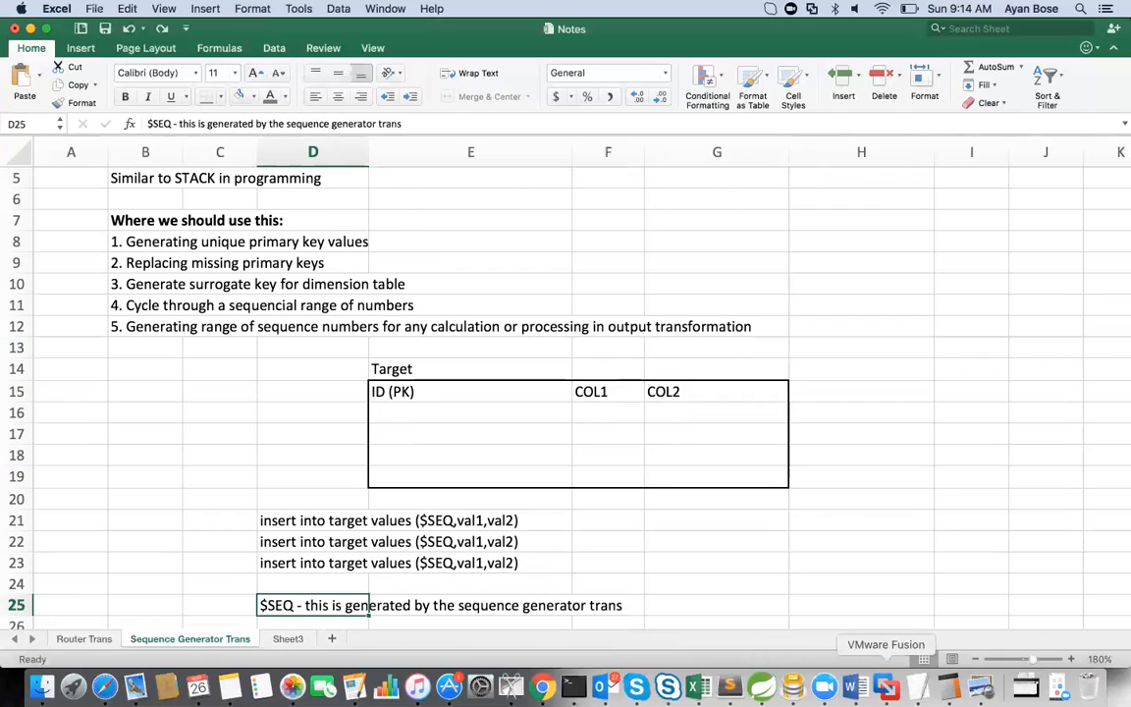
Step: Switch to Informatica PowerCenter Designer in VMware Fusion and start a new transformation of type Sequence Generator
{"action": "left_click", "coordinate": [889, 691]}
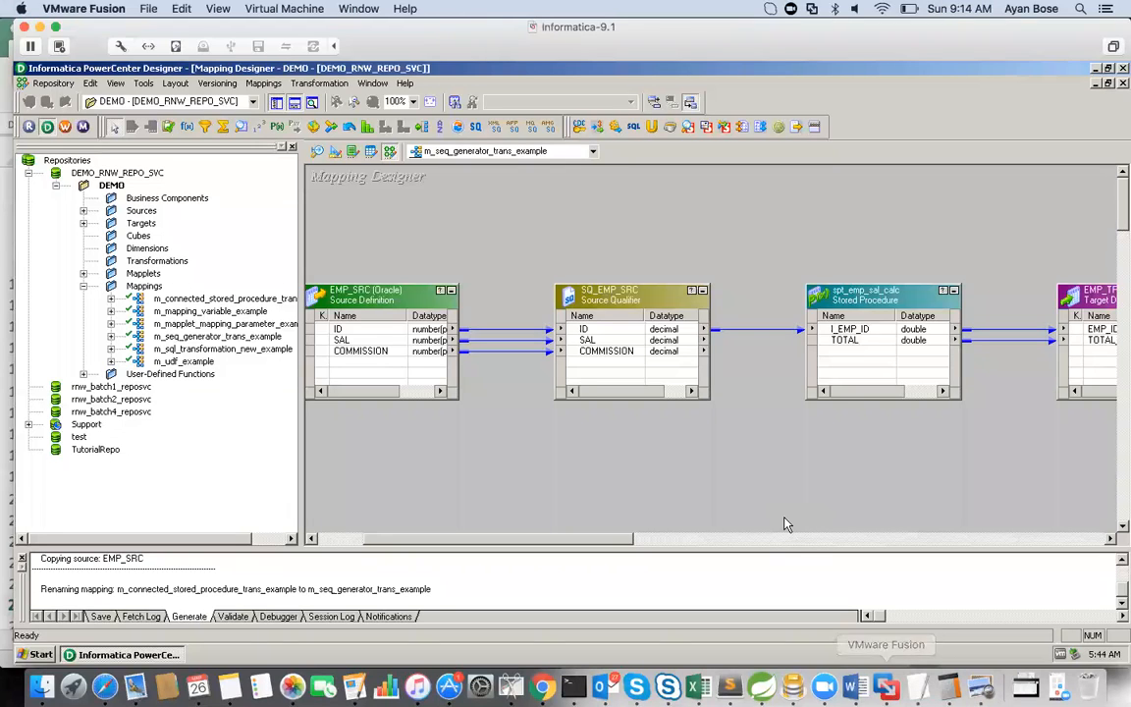
{"action": "left_click", "coordinate": [312, 83]}
{"action": "left_click", "coordinate": [323, 123]}
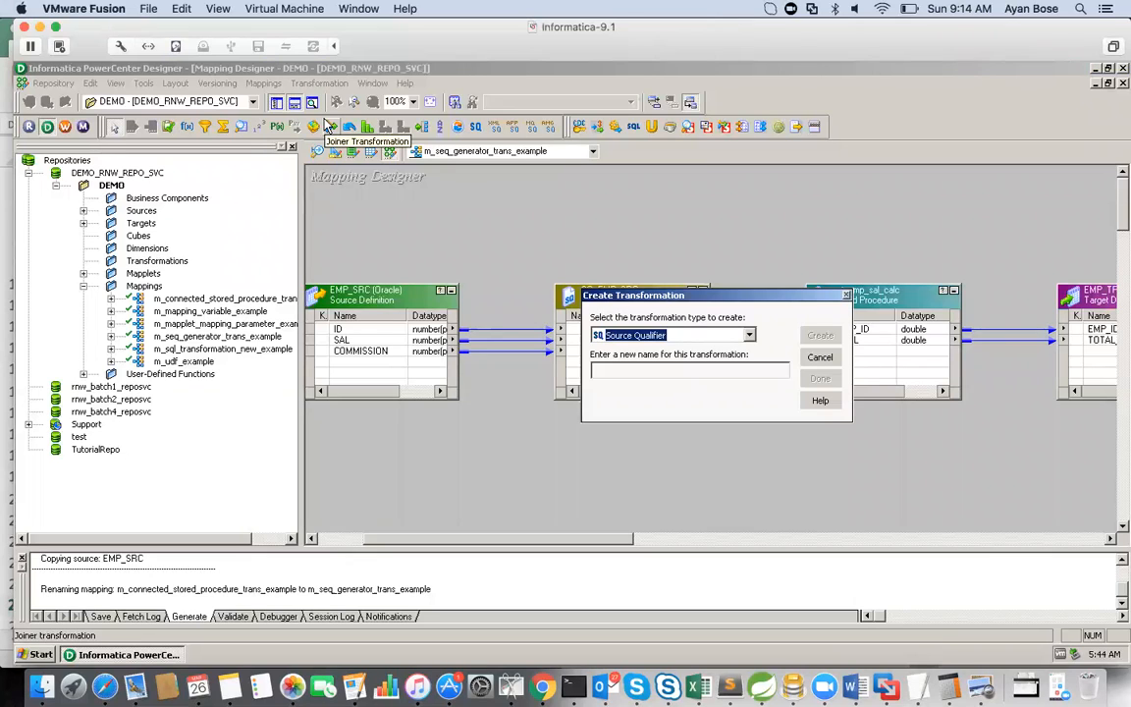
{"action": "key", "text": "s"}
{"action": "left_click", "coordinate": [747, 334]}
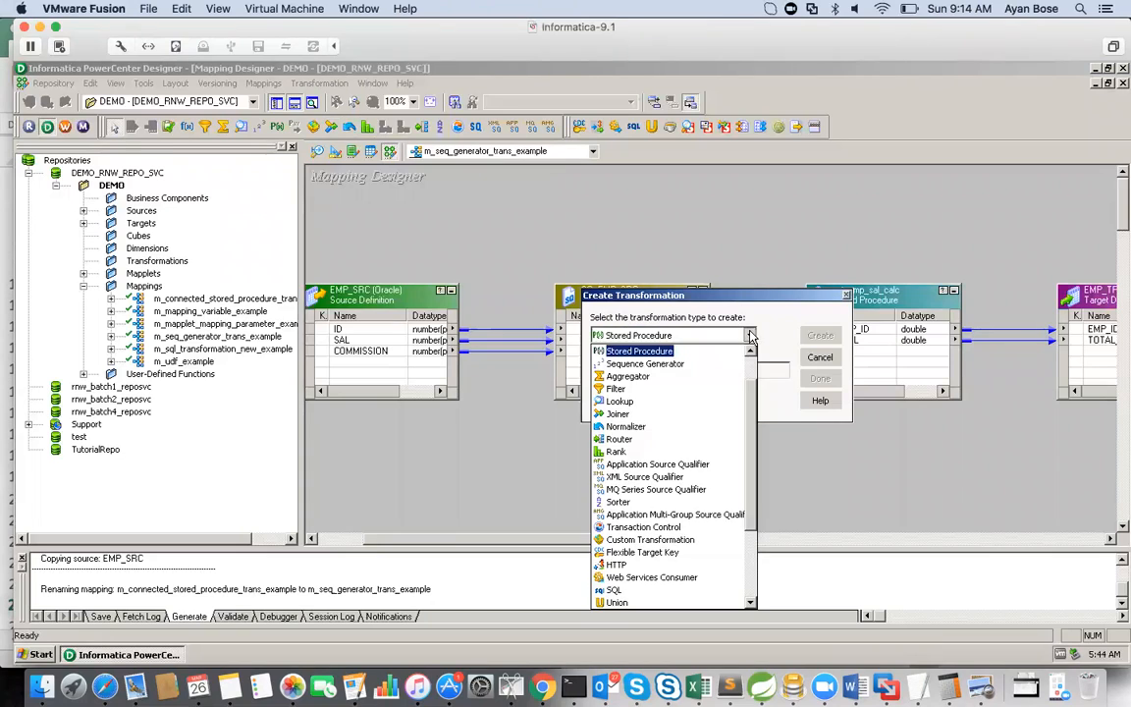
{"action": "mouse_move", "coordinate": [750, 390]}
{"action": "left_mouse_down"}
{"action": "mouse_move", "coordinate": [749, 474]}
{"action": "mouse_move", "coordinate": [758, 383]}
{"action": "left_mouse_up"}
{"action": "left_click", "coordinate": [678, 376]}
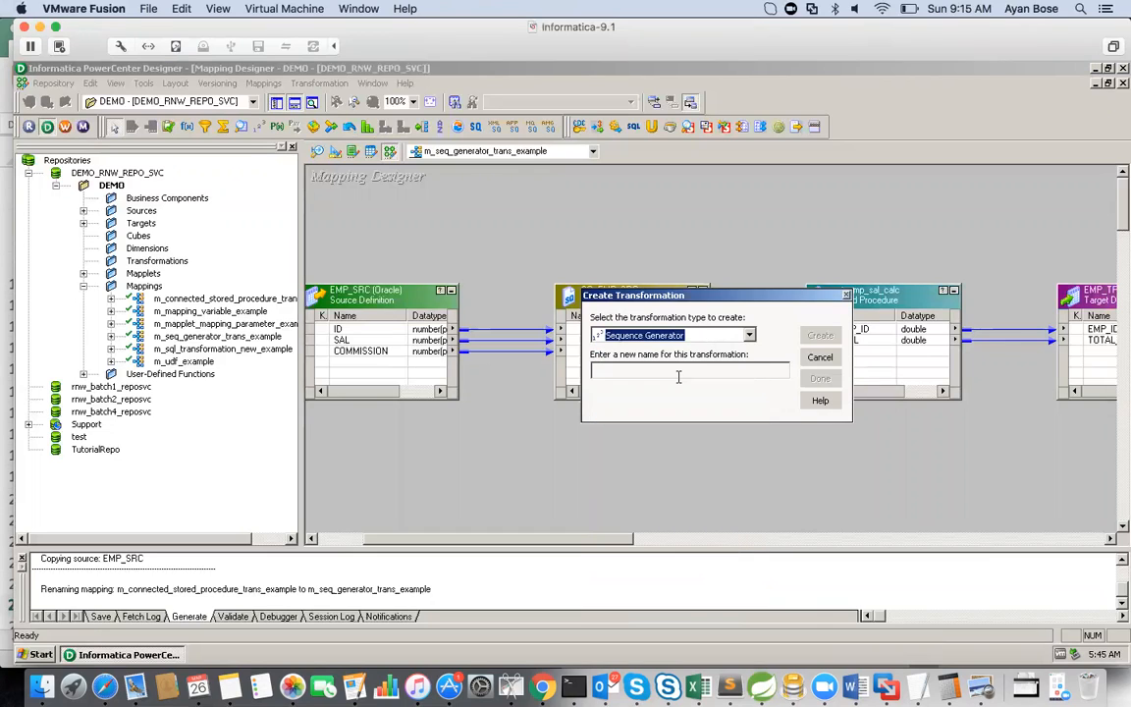
Step: Name the new transformation seq_sequence_generator and create it in the mapping
{"action": "left_click", "coordinate": [678, 376]}
{"action": "type", "text": "test"}
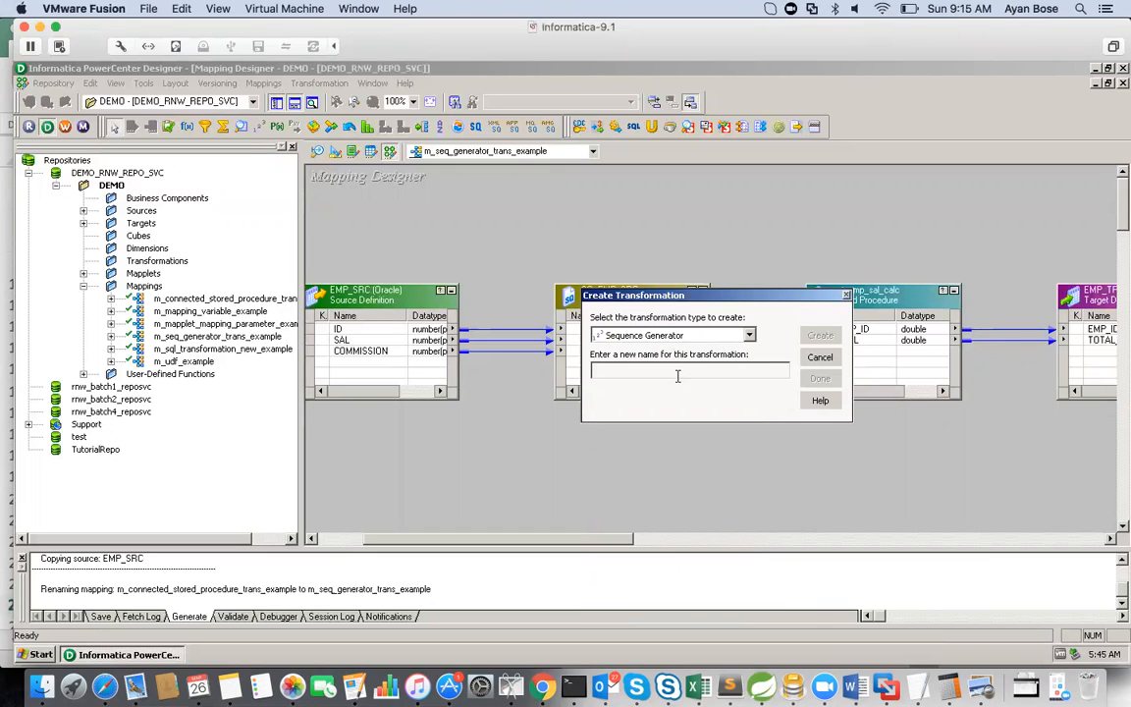
{"action": "key", "text": "BackSpace"}
{"action": "key", "text": "BackSpace"}
{"action": "key", "text": "BackSpace"}
{"action": "key", "text": "BackSpace"}
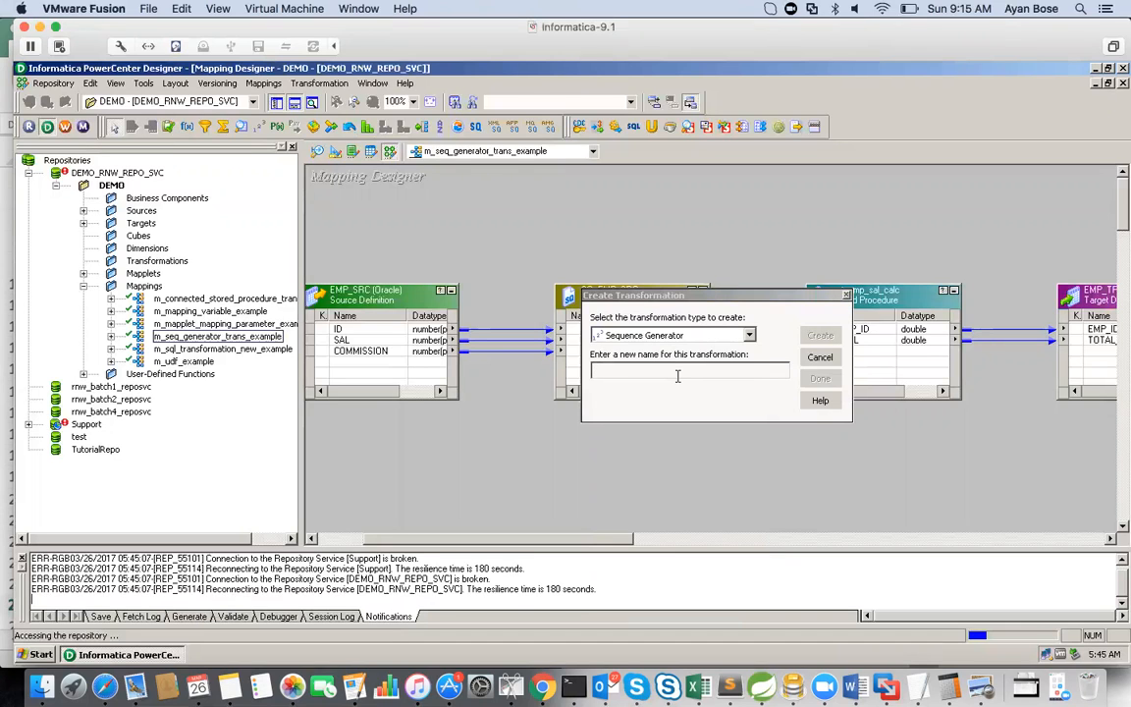
{"action": "type", "text": "seq_"}
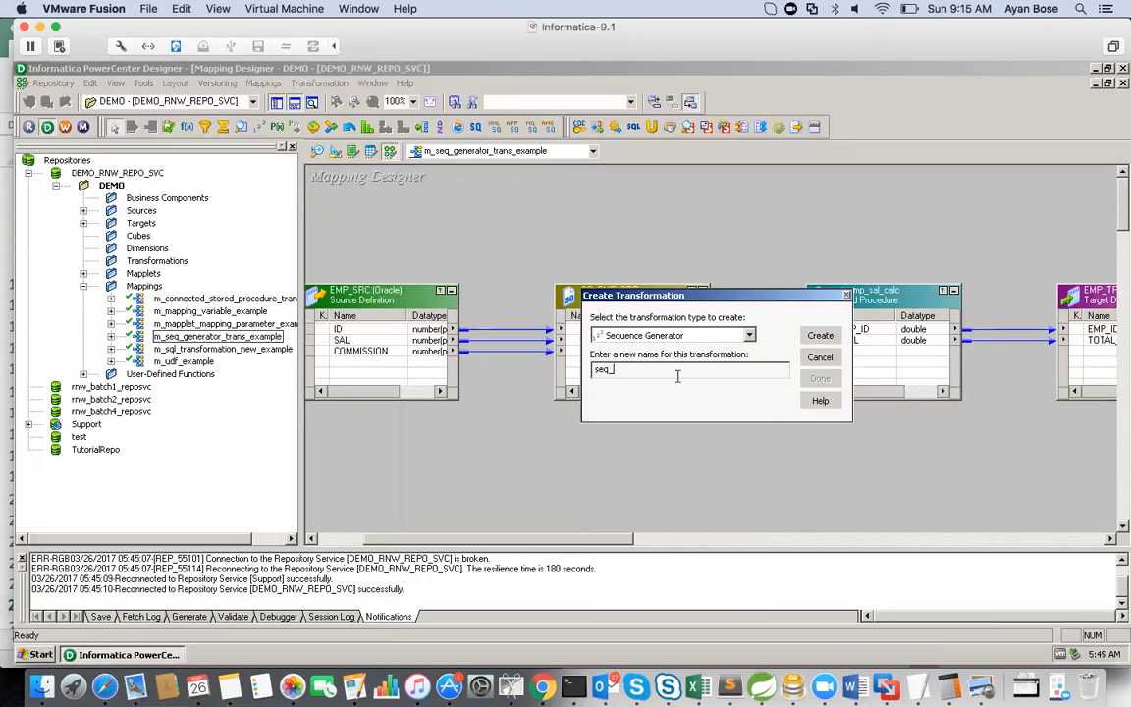
{"action": "type", "text": "sequence_generator"}
{"action": "key", "text": "Return"}
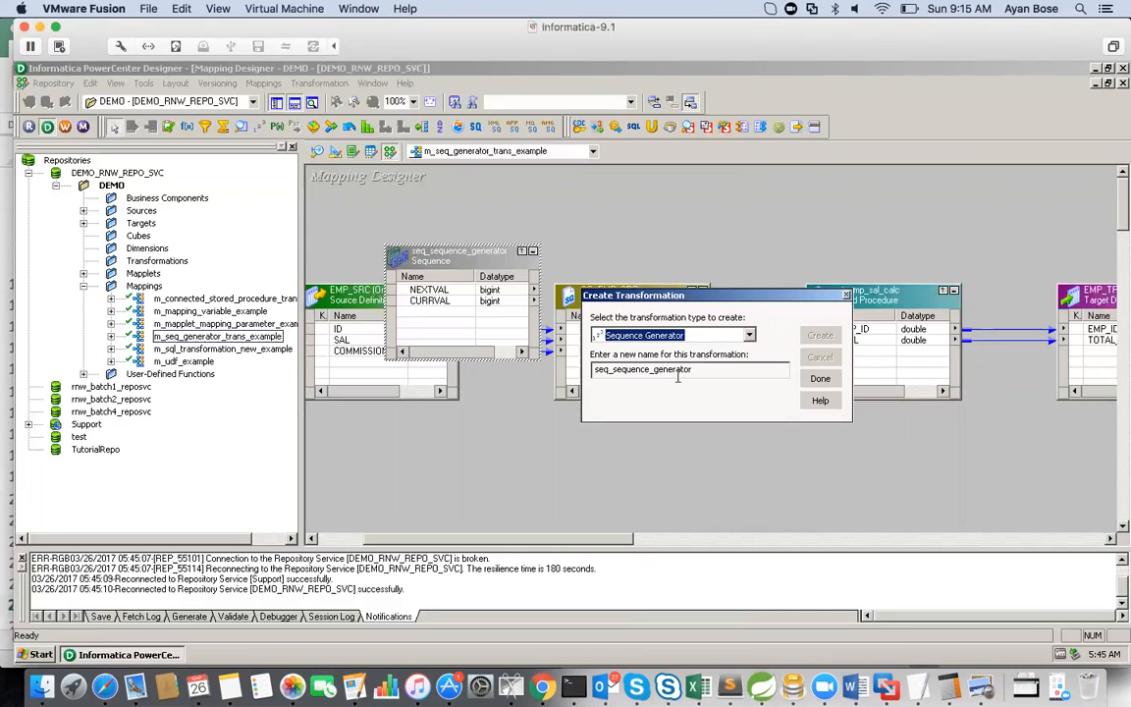
{"action": "left_click", "coordinate": [833, 381]}
Step: Move seq_sequence_generator into the free space below and between SQ_EMP_SRC and spt_emp_sal_calc
{"action": "left_click_drag", "start_coordinate": [479, 279], "coordinate": [736, 431]}
{"action": "left_click", "coordinate": [701, 455]}
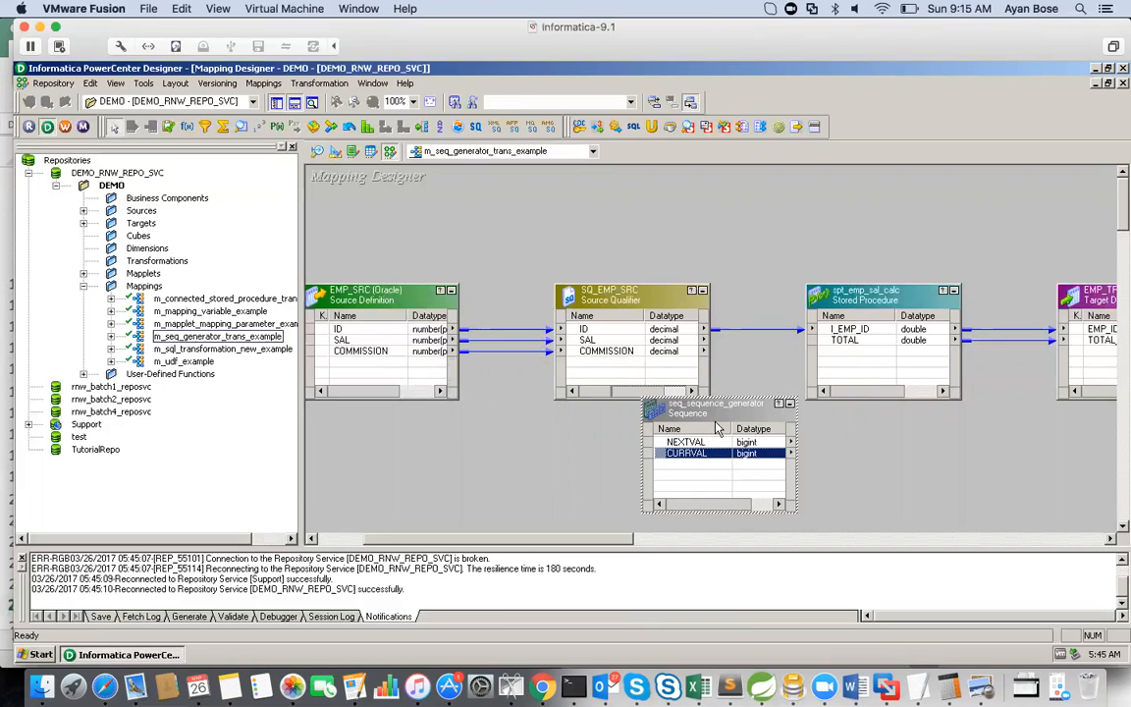
{"action": "left_click_drag", "start_coordinate": [713, 422], "coordinate": [761, 433]}
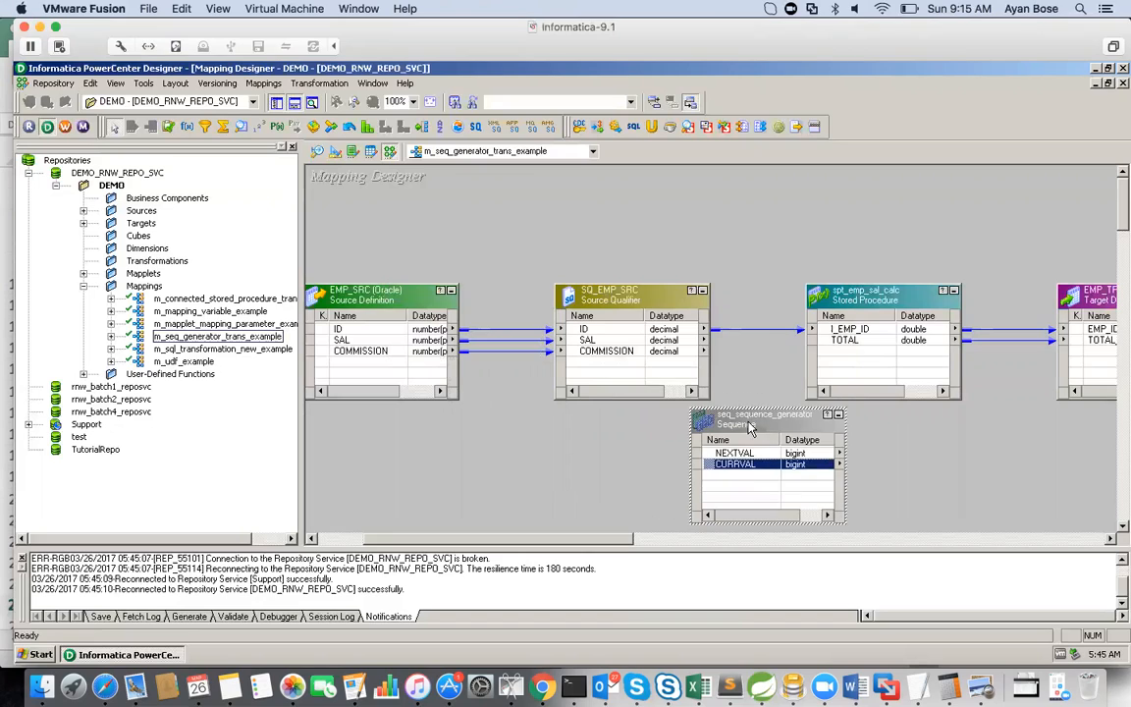
Step: Try to copy the SAL and COMMISSION ports from SQ_EMP_SRC into seq_sequence_generator
{"action": "left_click", "coordinate": [604, 340]}
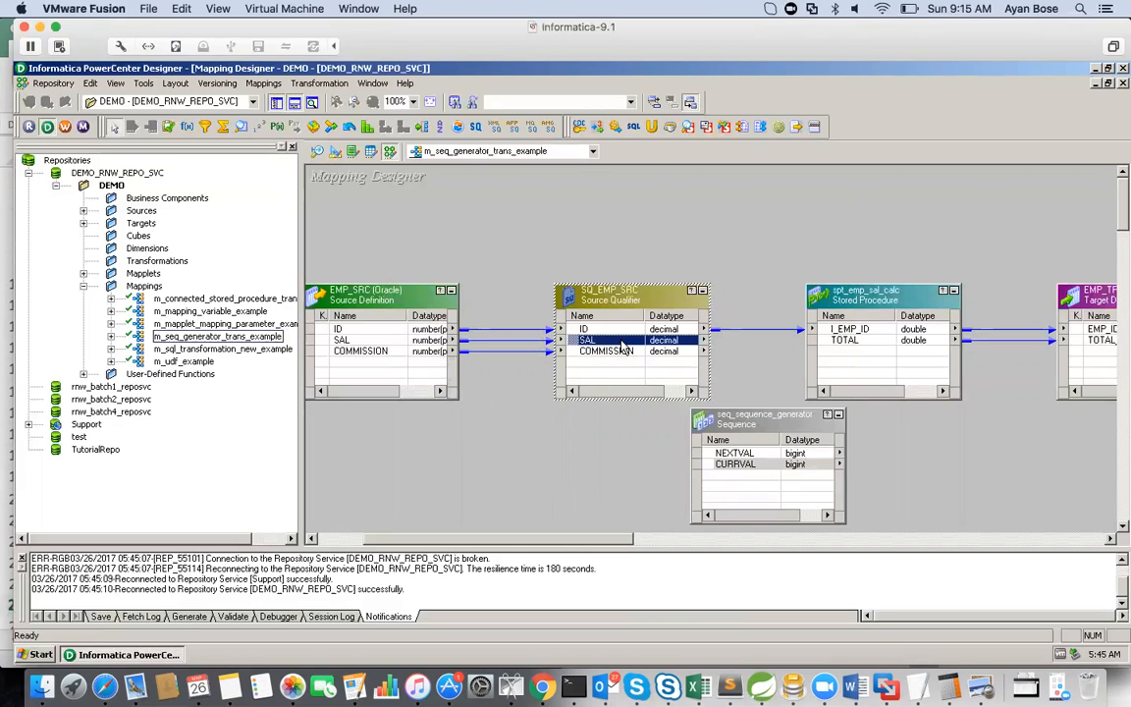
{"action": "left_click", "coordinate": [621, 353], "text": "shift"}
{"action": "left_click_drag", "start_coordinate": [624, 354], "coordinate": [725, 494]}
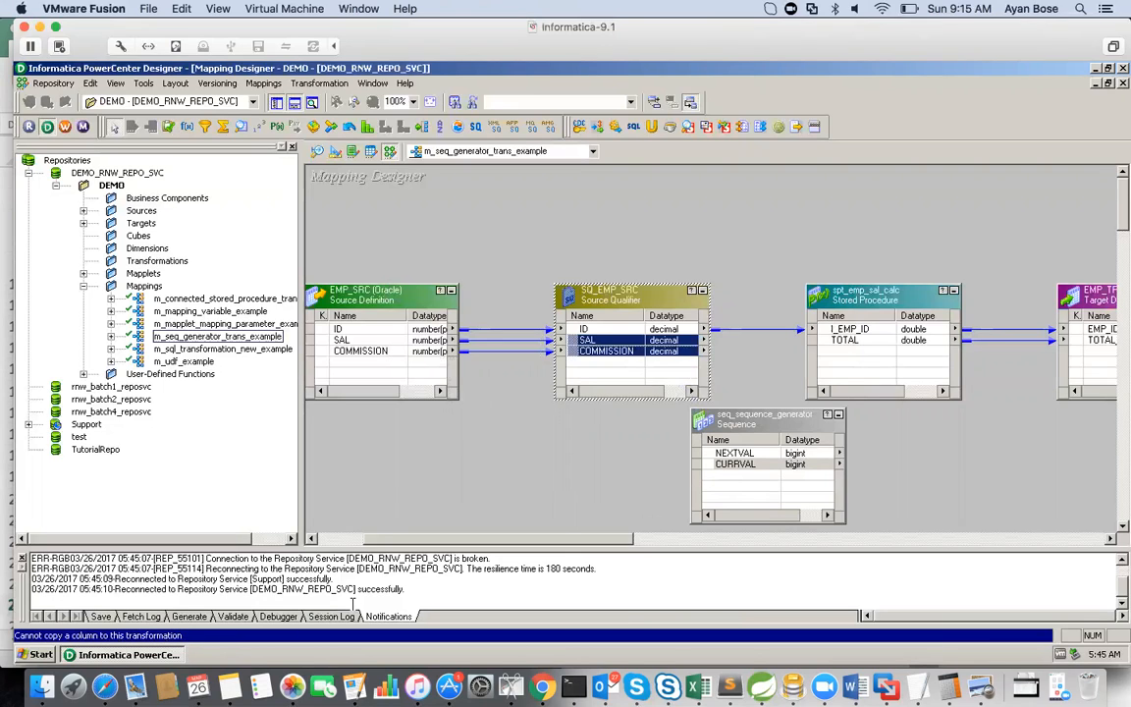
Step: Examine the port definitions of seq_sequence_generator and close the editor without changes
{"action": "left_click", "coordinate": [744, 424]}
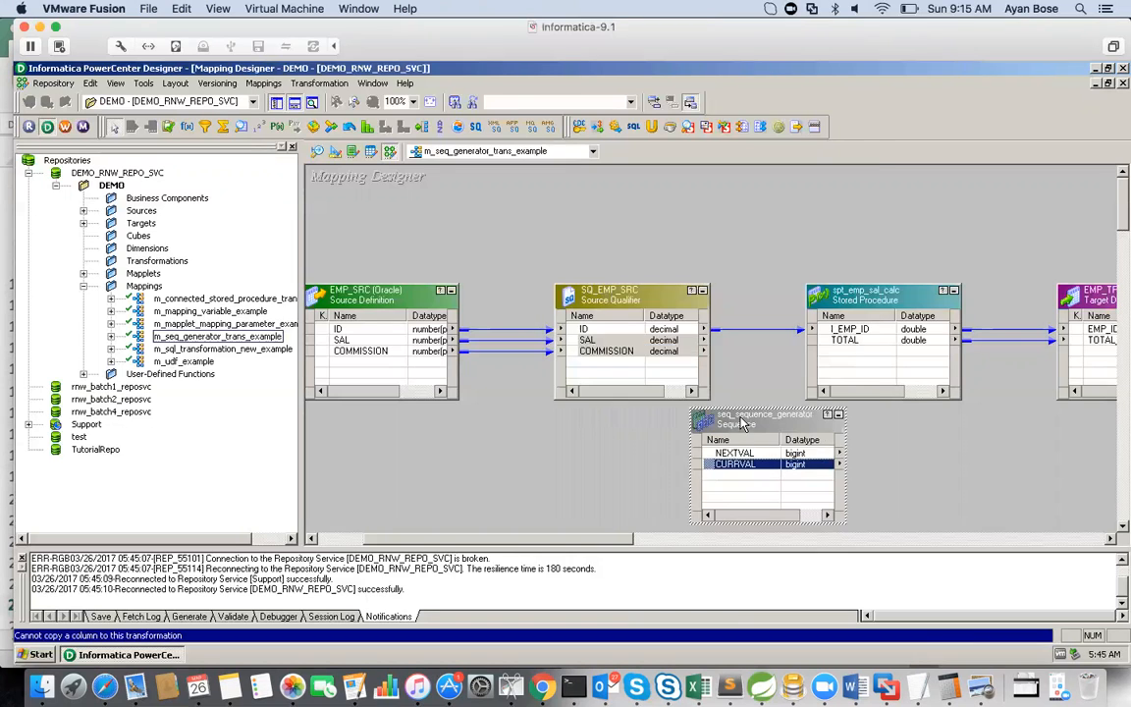
{"action": "double_click", "coordinate": [744, 424]}
{"action": "left_click", "coordinate": [357, 146]}
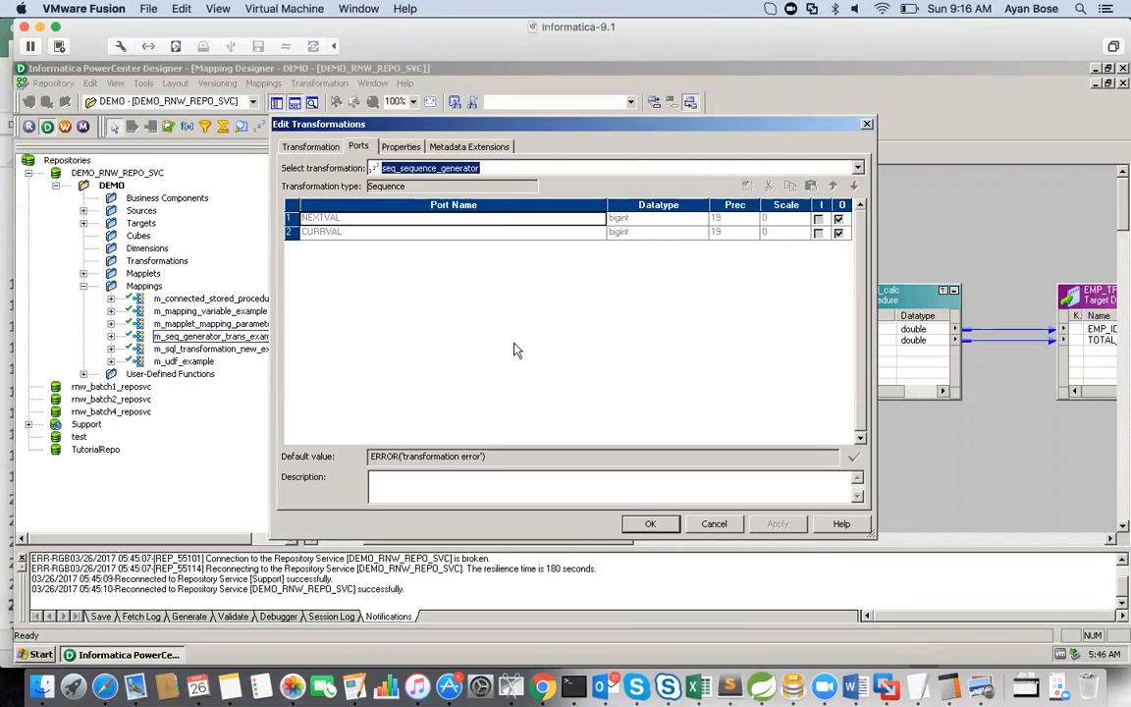
{"action": "left_click", "coordinate": [713, 524]}
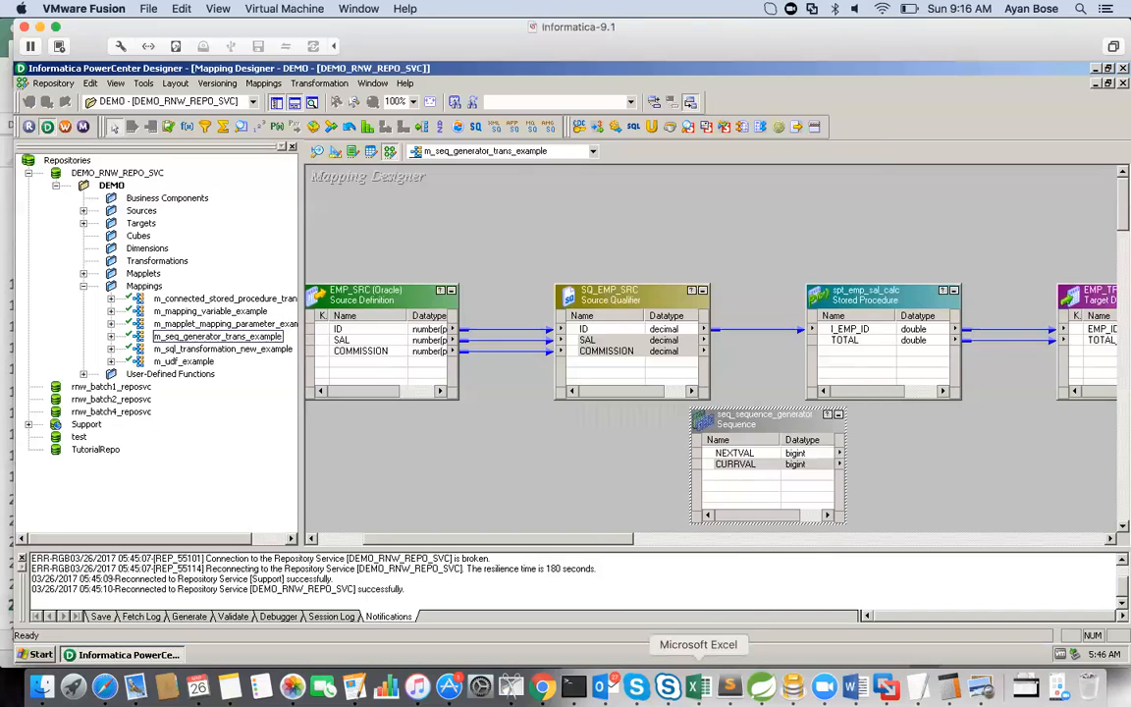
Step: Switch to the Notes workbook in Excel and read the NEXTVAL Port section from row 29, starting with the note in B30
{"action": "left_click", "coordinate": [698, 686]}
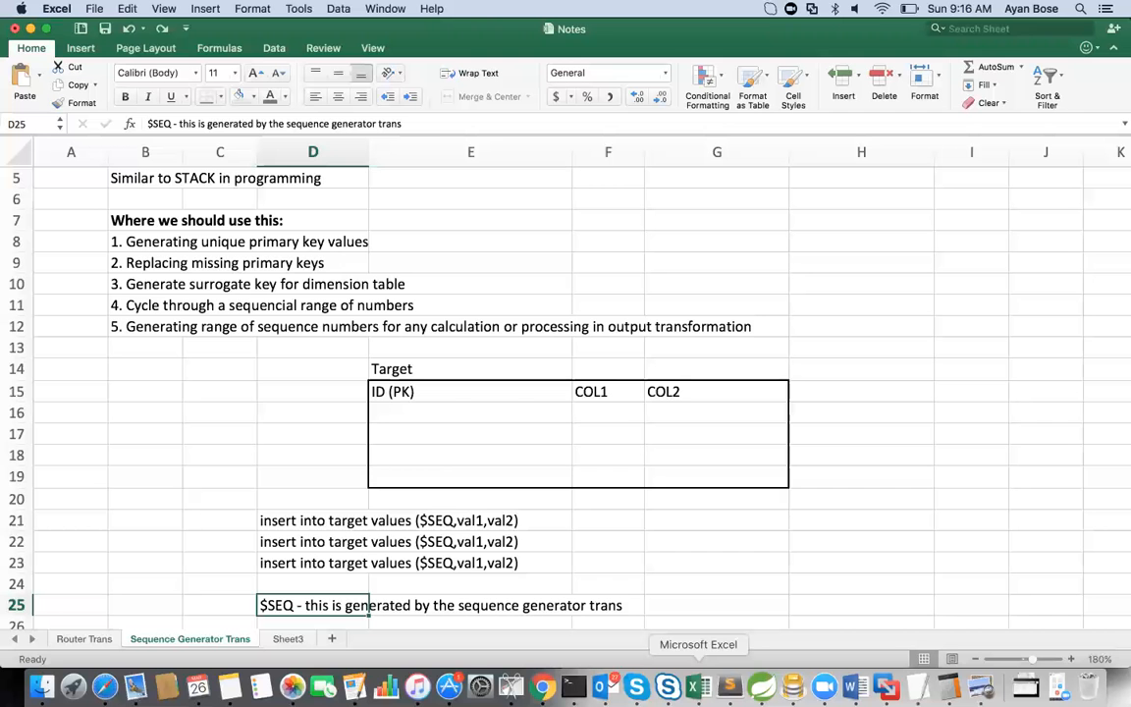
{"action": "key", "text": "Left"}
{"action": "key", "text": "Left"}
{"action": "key", "text": "Left"}
{"action": "key", "text": "Down"}
{"action": "key", "text": "Down"}
{"action": "key", "text": "Down"}
{"action": "key", "text": "Down"}
{"action": "key", "text": "Down"}
{"action": "key", "text": "Down"}
{"action": "key", "text": "Down"}
{"action": "key", "text": "Down"}
{"action": "key", "text": "Down"}
{"action": "key", "text": "Down"}
{"action": "key", "text": "Down"}
{"action": "key", "text": "Down"}
{"action": "key", "text": "Down"}
{"action": "key", "text": "Down"}
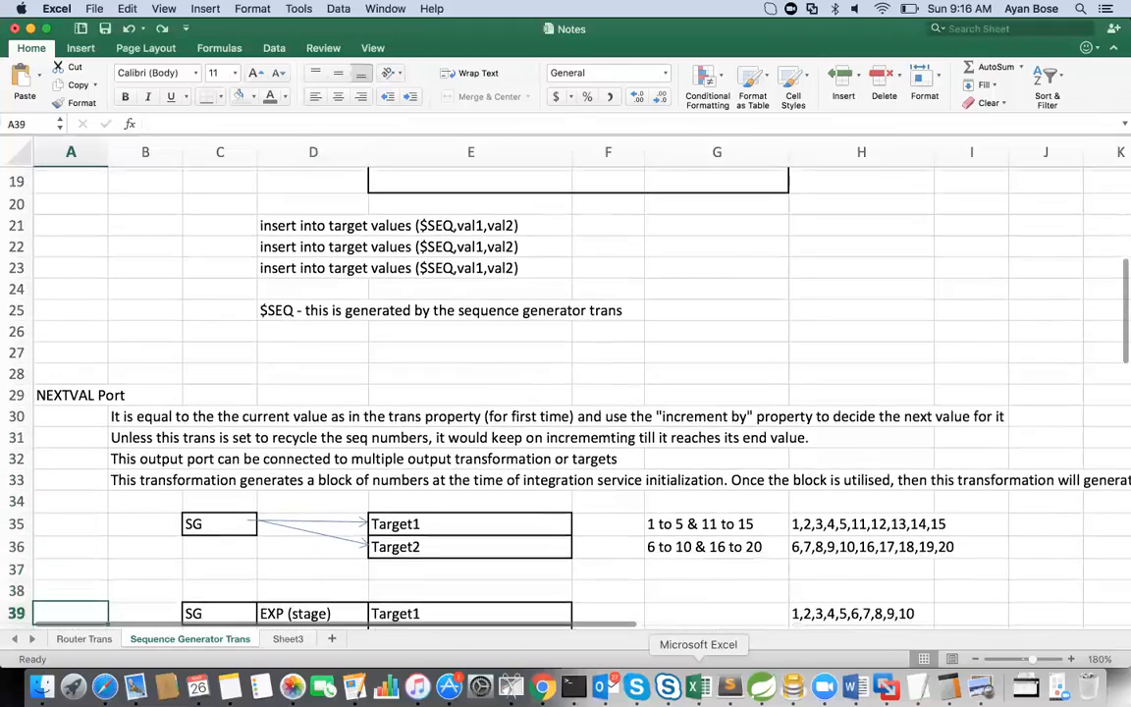
{"action": "key", "text": "Down"}
{"action": "key", "text": "Down"}
{"action": "key", "text": "Down"}
{"action": "key", "text": "Down"}
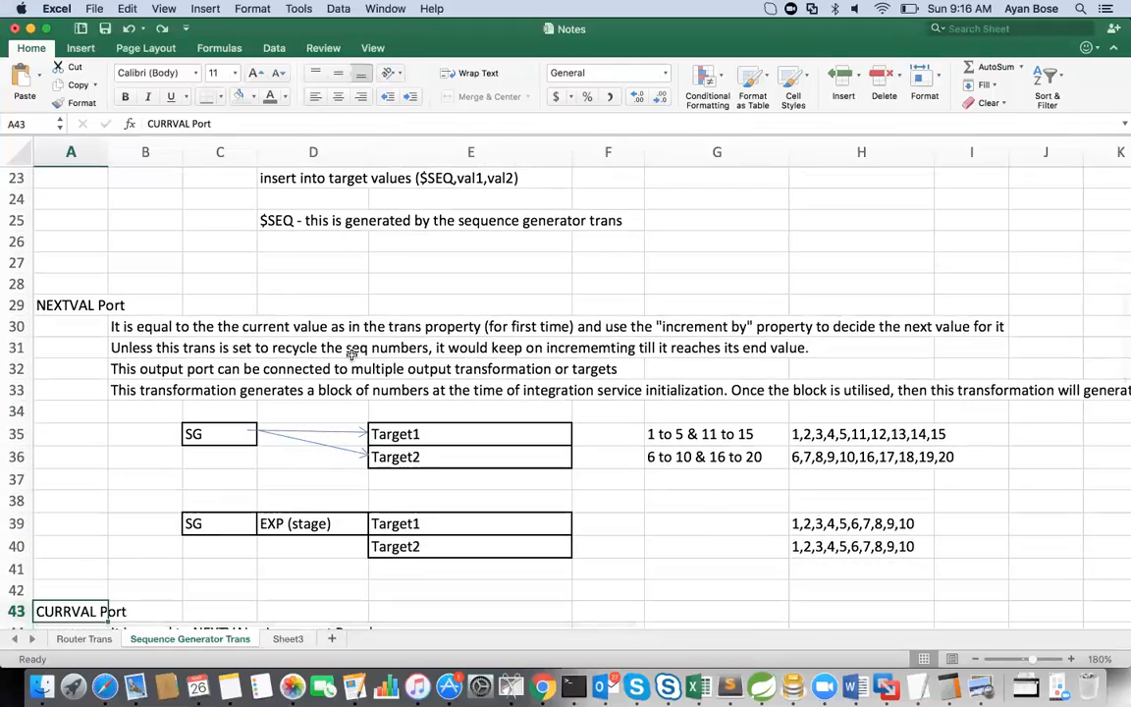
{"action": "left_click", "coordinate": [127, 330]}
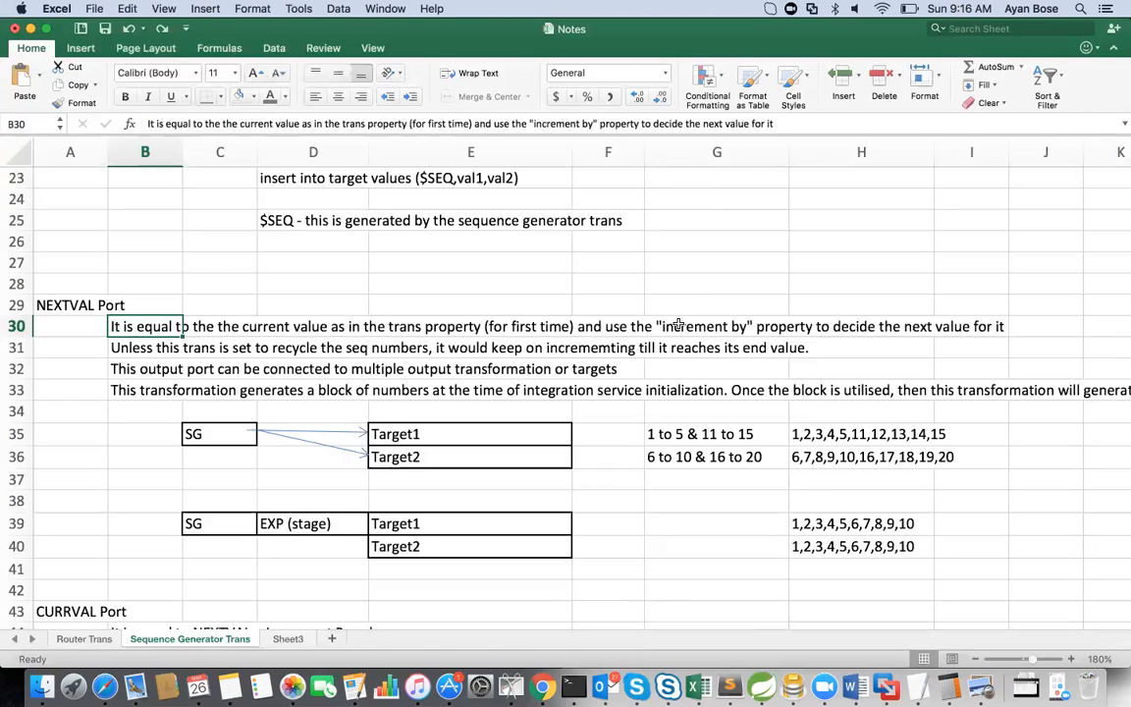
Step: Return to PowerCenter Designer and examine the Current Value and Increment By properties of seq_sequence_generator
{"action": "left_click", "coordinate": [887, 690]}
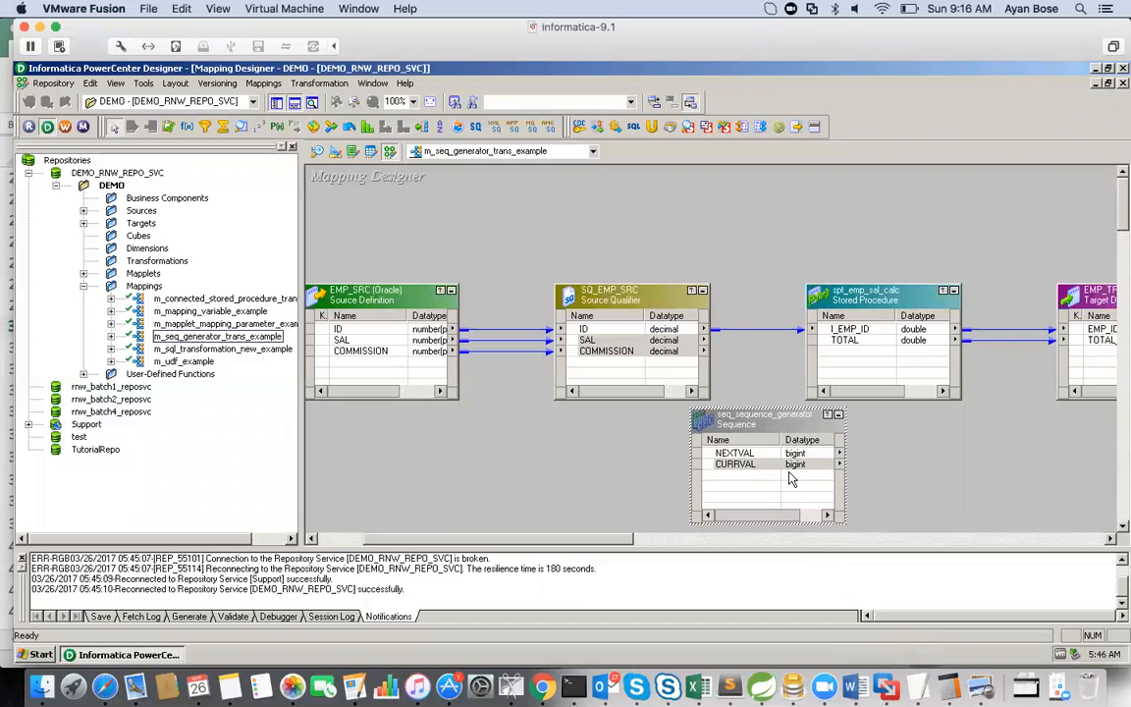
{"action": "double_click", "coordinate": [758, 417]}
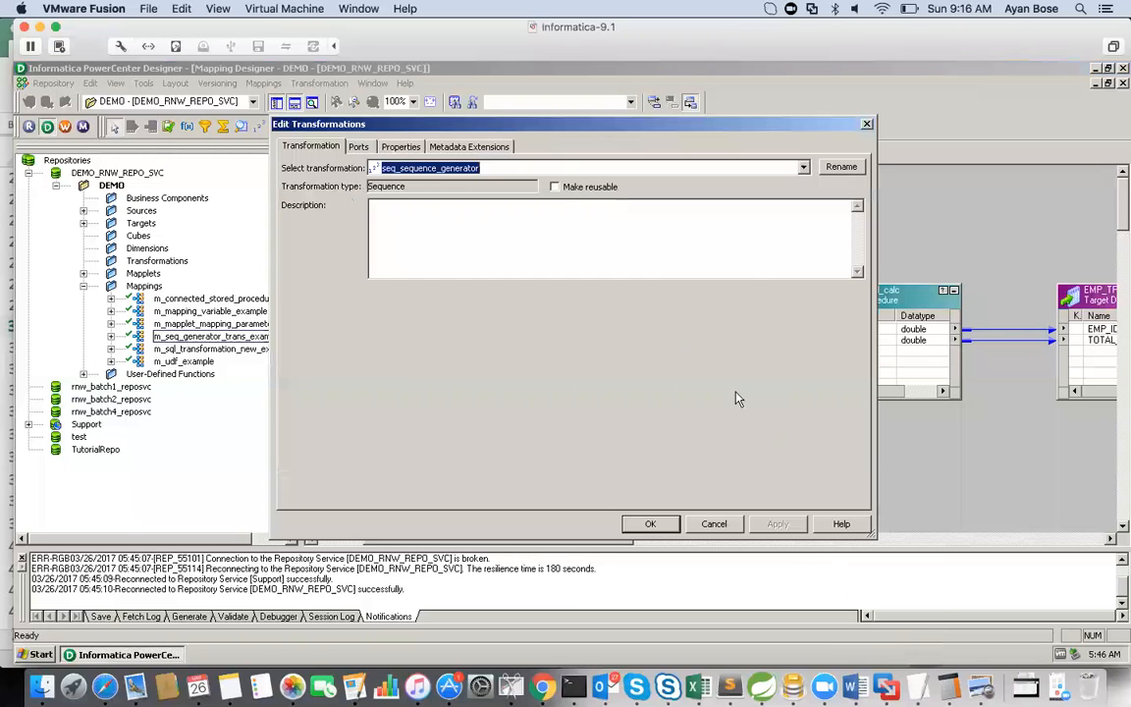
{"action": "left_click", "coordinate": [398, 147]}
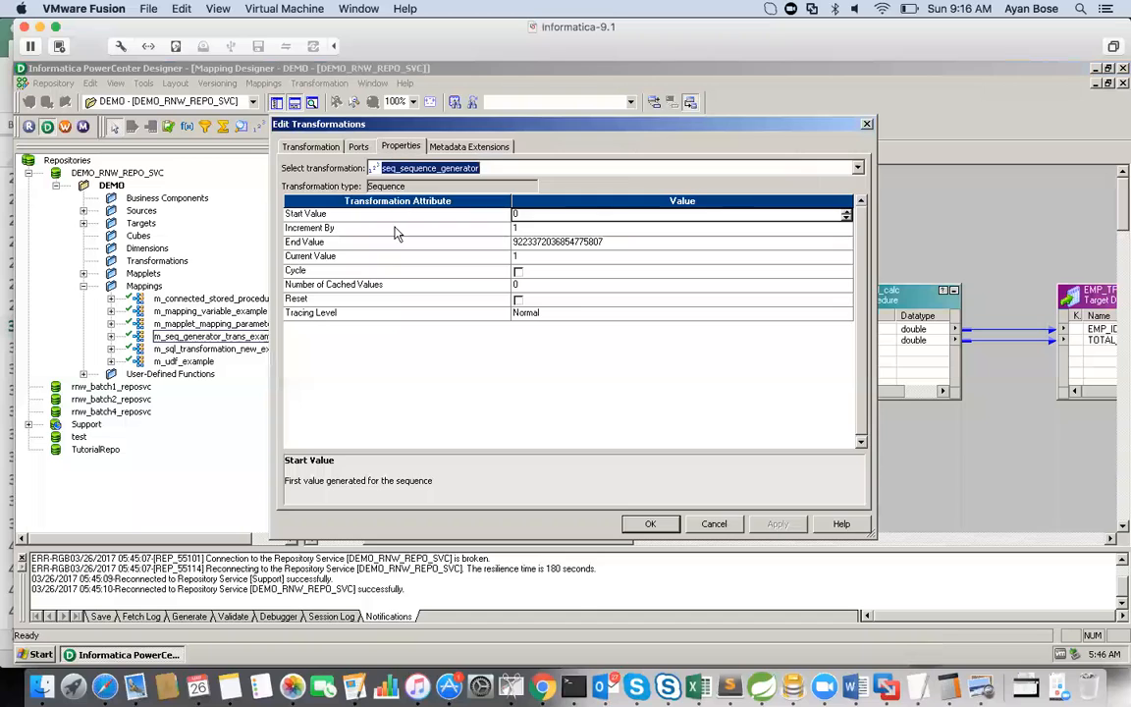
{"action": "left_click", "coordinate": [318, 259]}
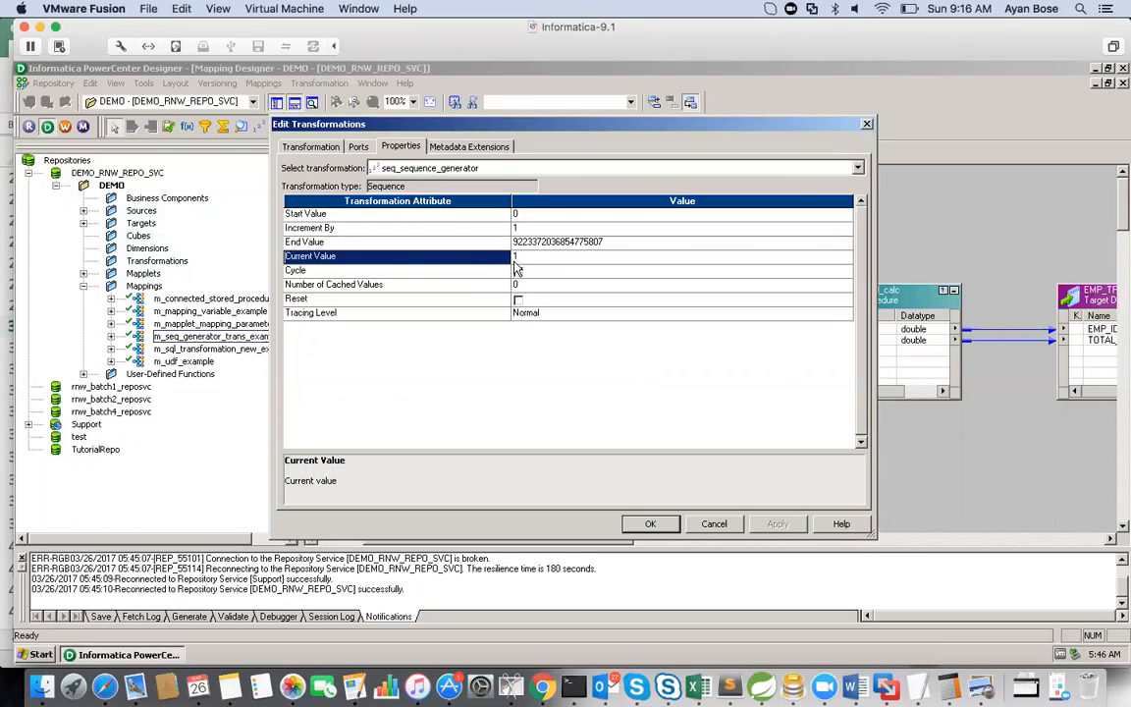
{"action": "left_click", "coordinate": [348, 229]}
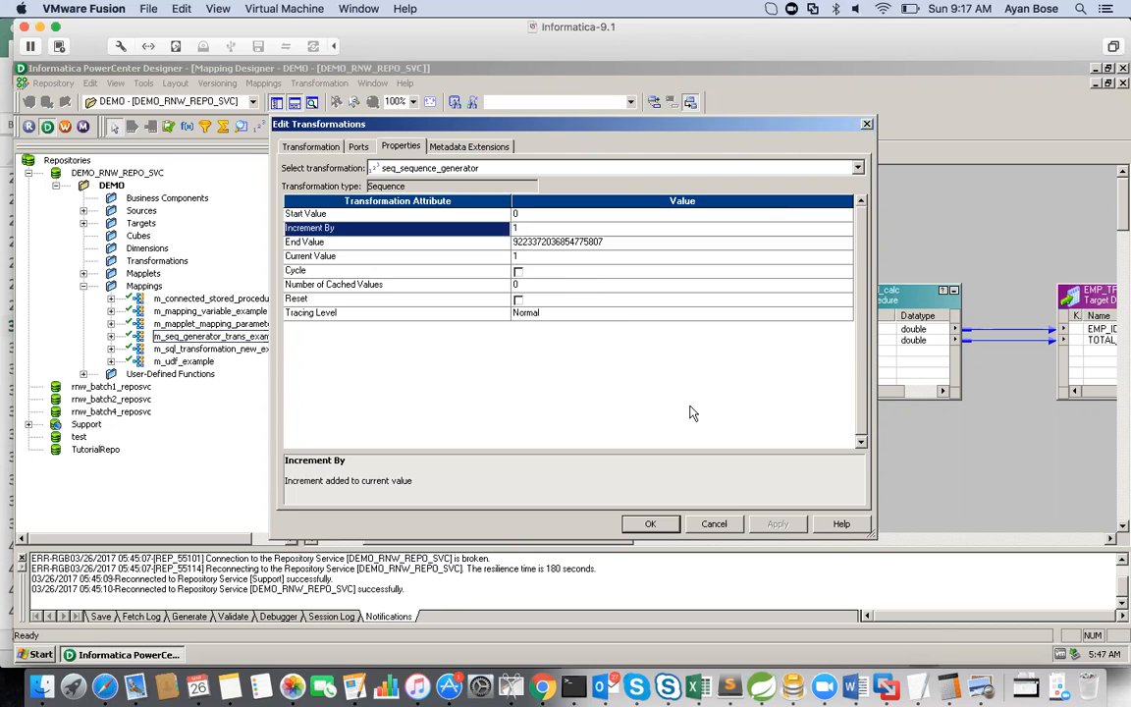
{"action": "left_click", "coordinate": [651, 523]}
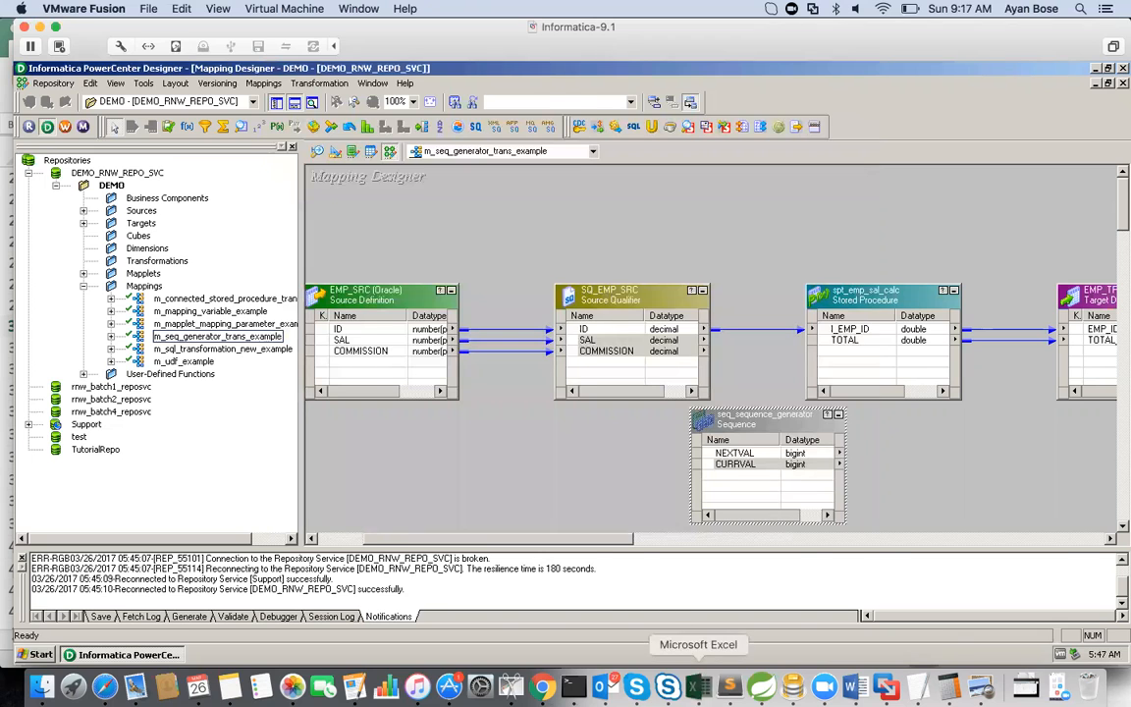
Step: Read the recycling note in B31 of the Notes workbook and check seq_sequence_generator's Cycle, Increment By and End Value properties in PowerCenter Designer
{"action": "left_click", "coordinate": [697, 687]}
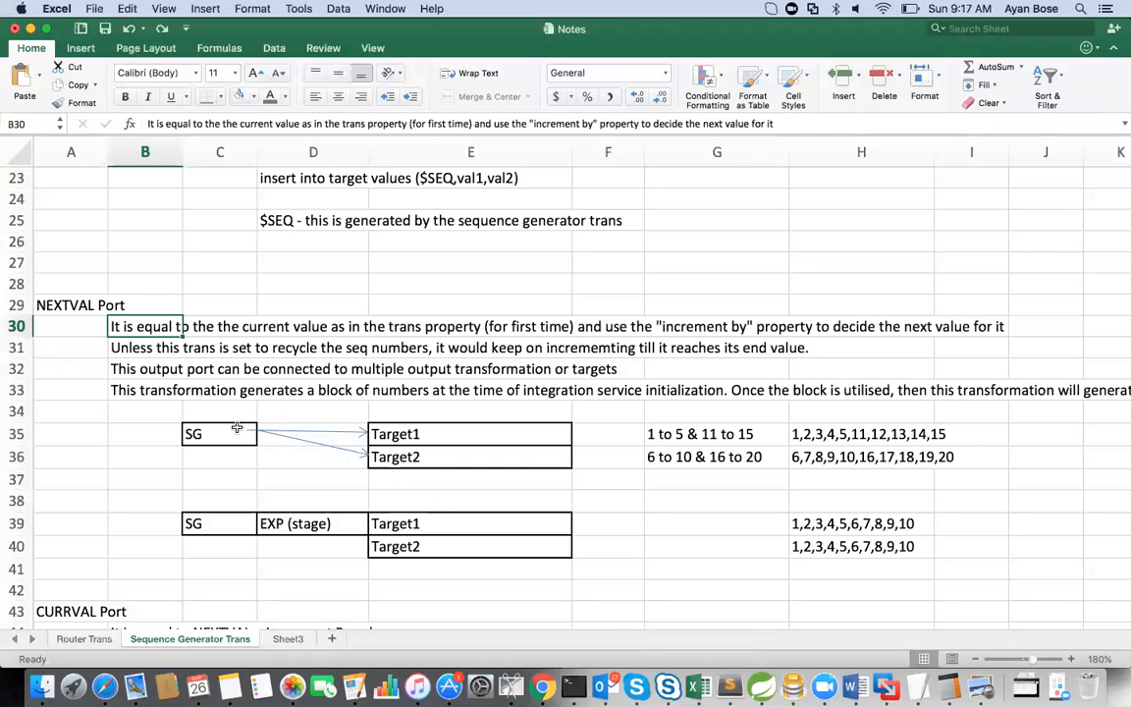
{"action": "key", "text": "Down"}
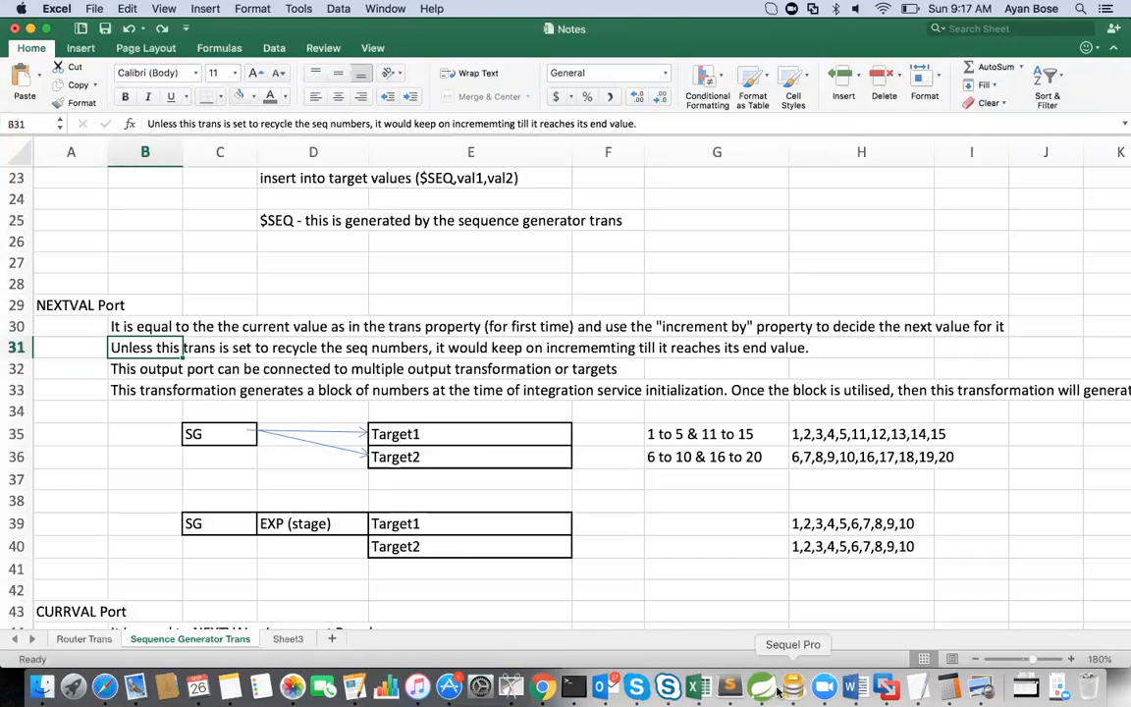
{"action": "left_click", "coordinate": [887, 687]}
{"action": "double_click", "coordinate": [722, 419]}
{"action": "left_click", "coordinate": [397, 146]}
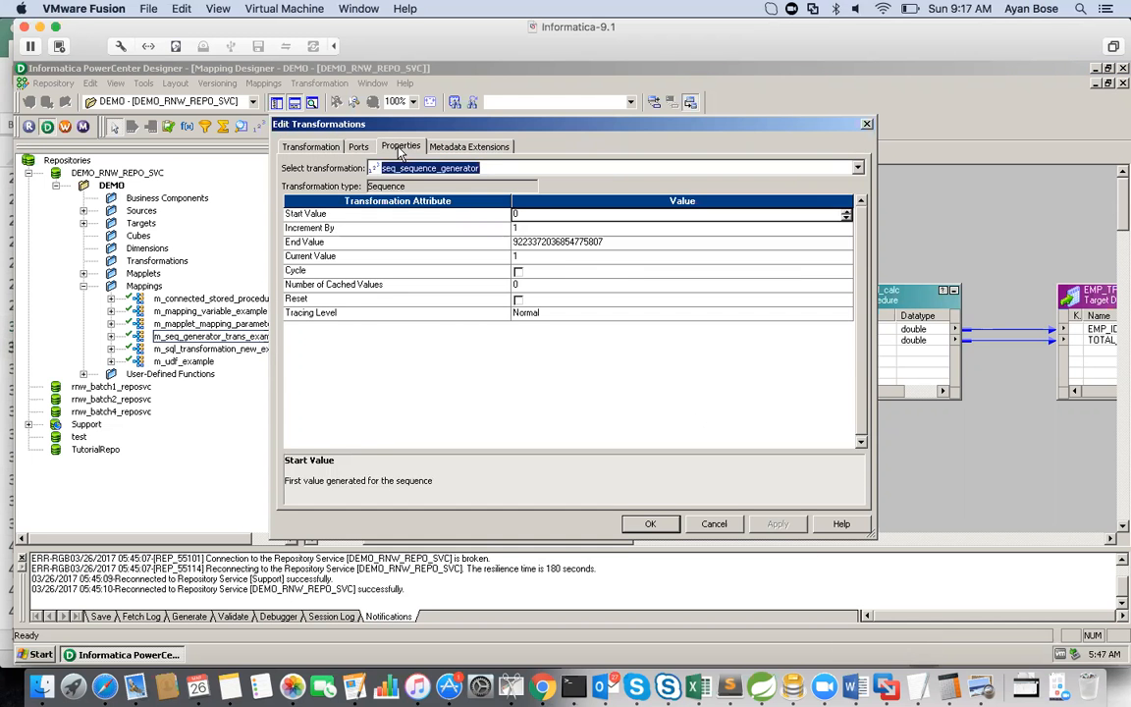
{"action": "left_click", "coordinate": [295, 272]}
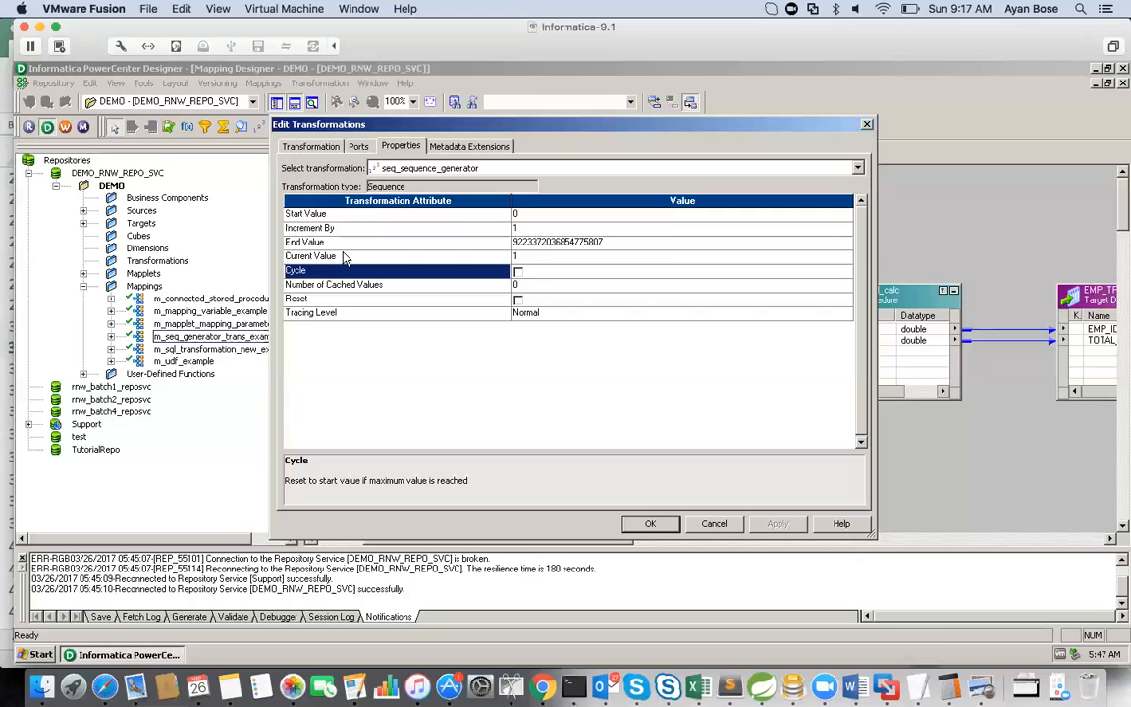
{"action": "left_click", "coordinate": [312, 227]}
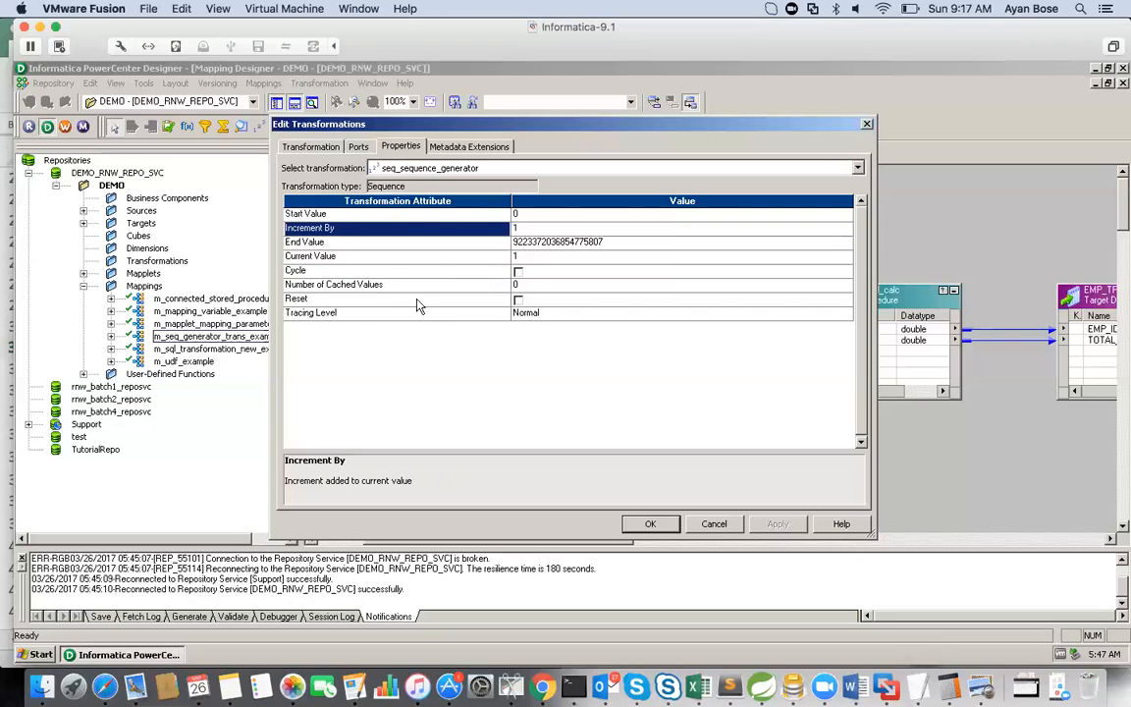
{"action": "left_click", "coordinate": [356, 246]}
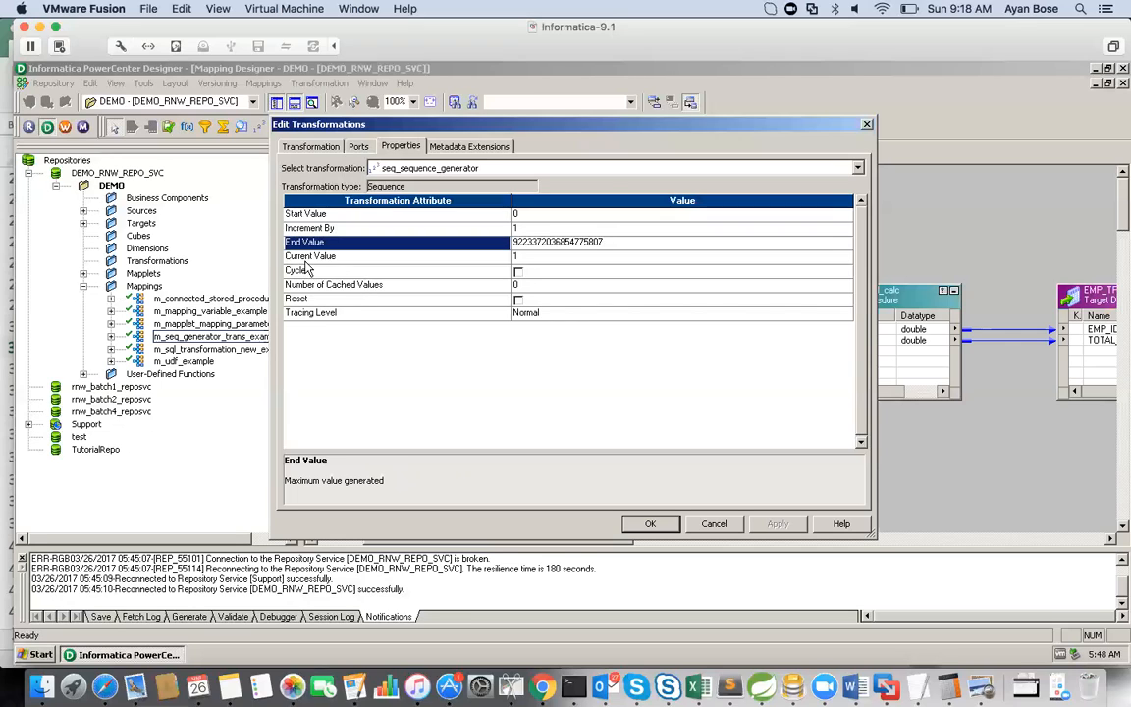
{"action": "key", "text": "Down"}
{"action": "key", "text": "Up"}
{"action": "key", "text": "Up"}
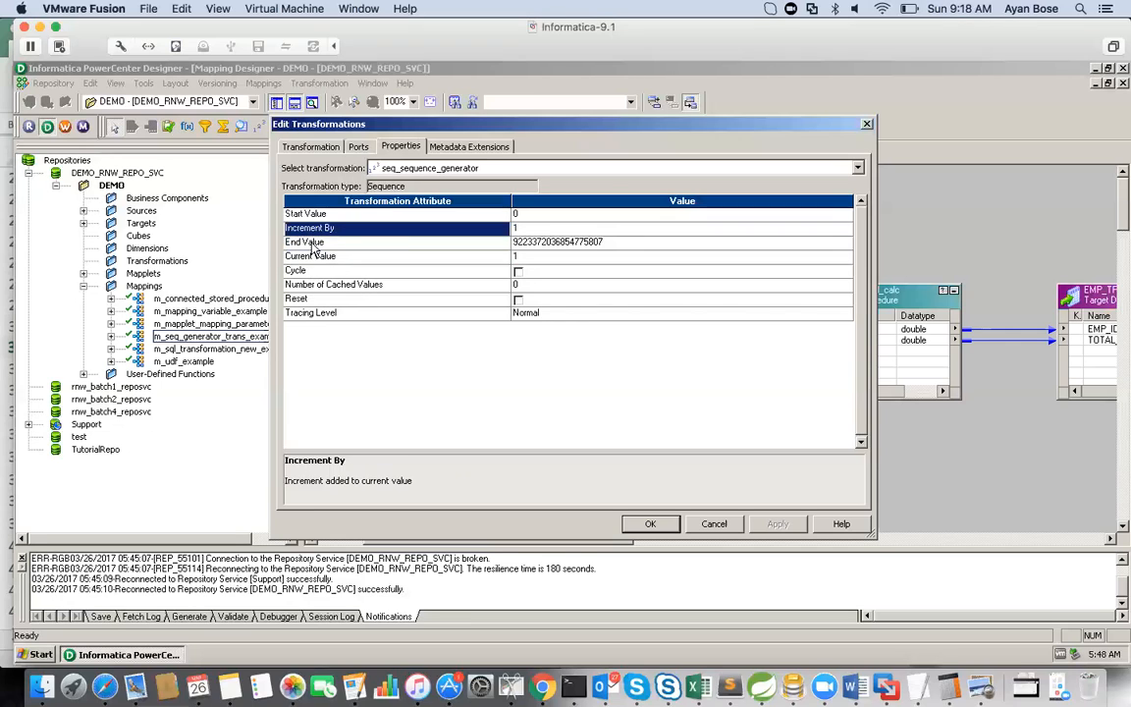
{"action": "left_click", "coordinate": [312, 243]}
{"action": "left_click", "coordinate": [311, 273]}
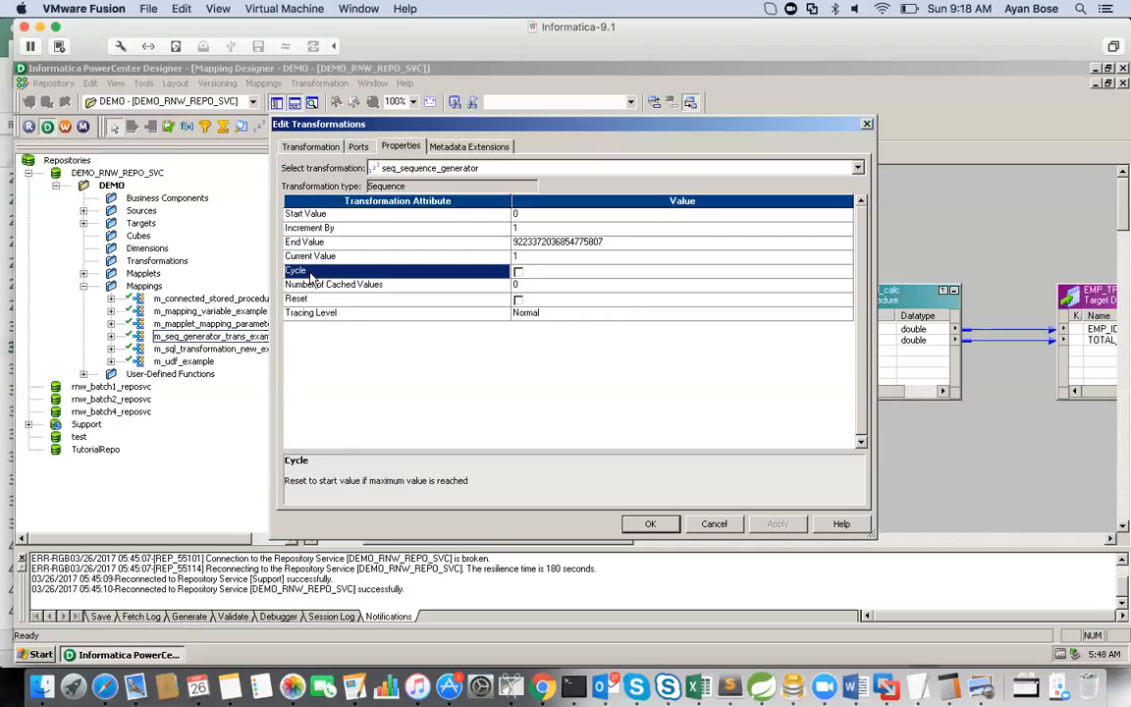
Step: Return to the Notes workbook in Excel and read the notes in B32 and B33 alongside the SG-to-Target1 and Target2 diagram
{"action": "left_click", "coordinate": [699, 688]}
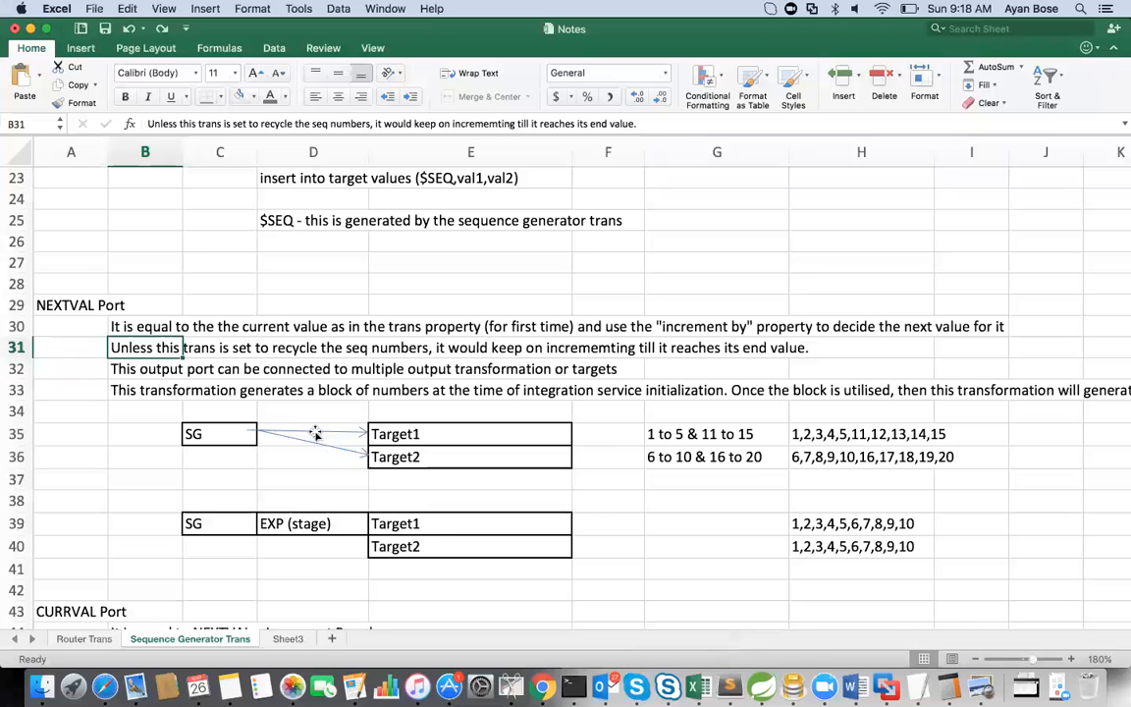
{"action": "left_click", "coordinate": [144, 371]}
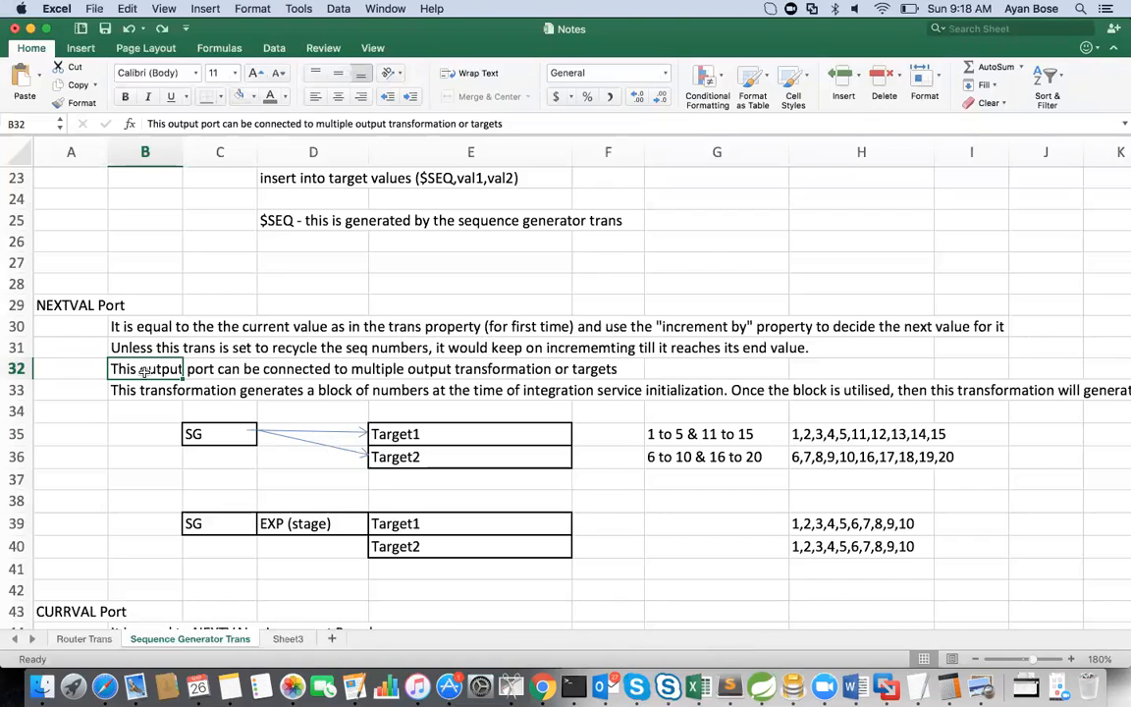
{"action": "key", "text": "Down"}
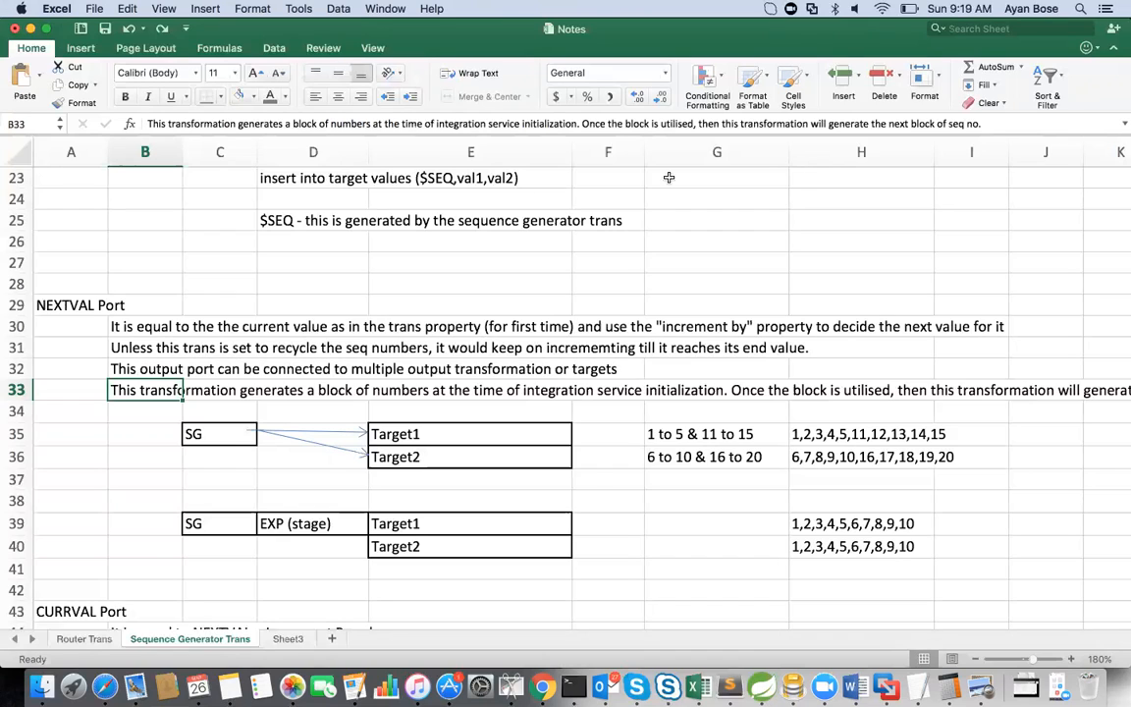
{"action": "left_click_drag", "start_coordinate": [983, 125], "coordinate": [583, 124]}
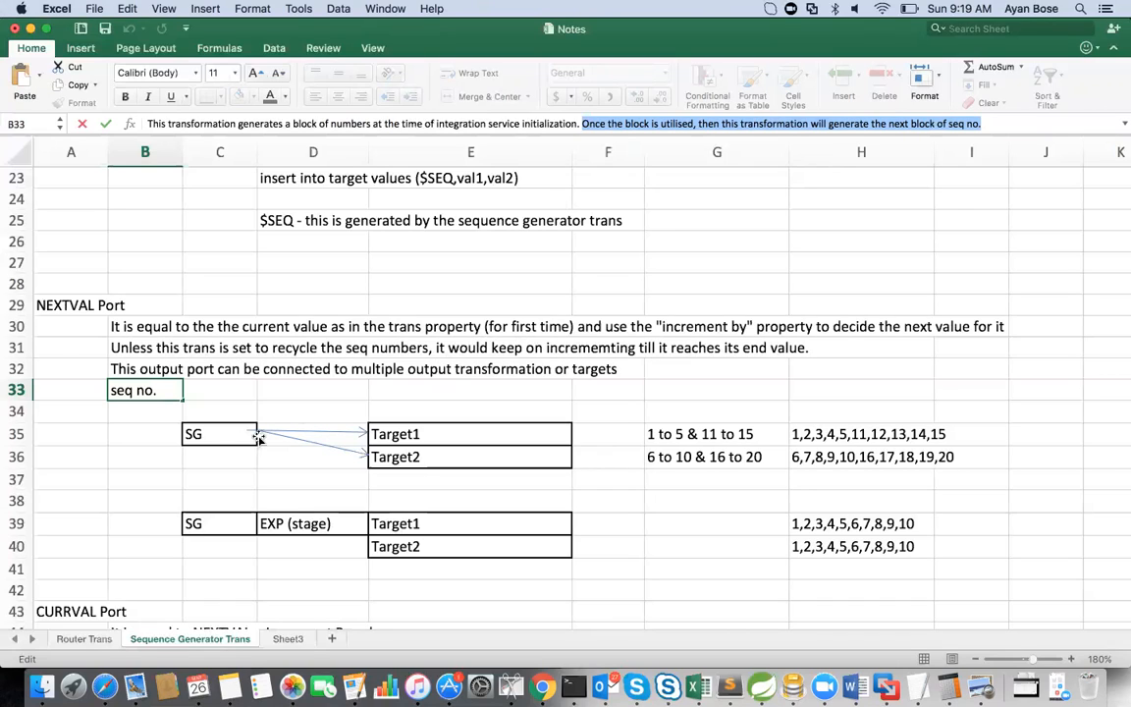
{"action": "left_click", "coordinate": [198, 435]}
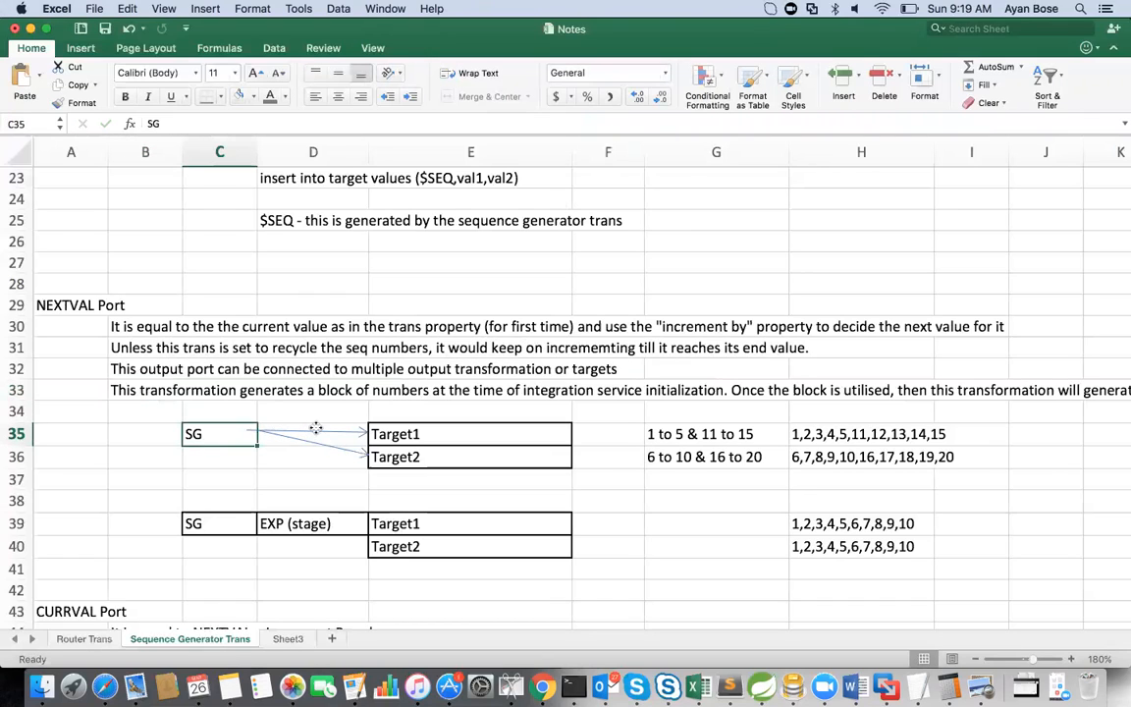
{"action": "left_click", "coordinate": [314, 431]}
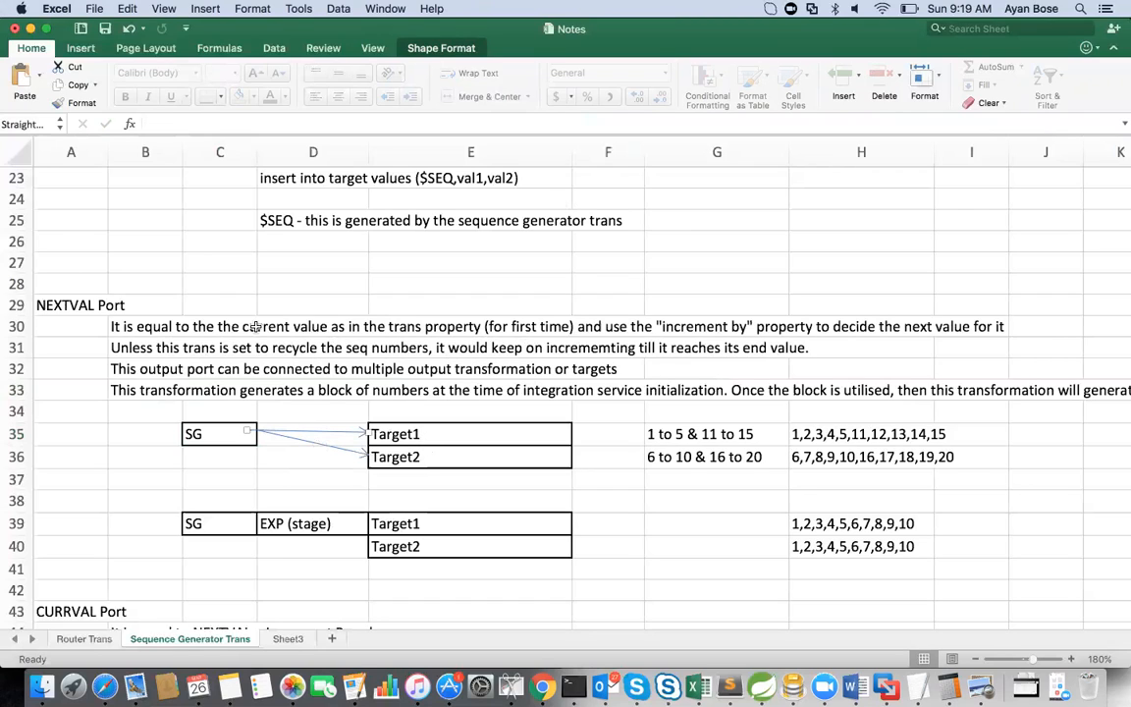
{"action": "left_click", "coordinate": [132, 390]}
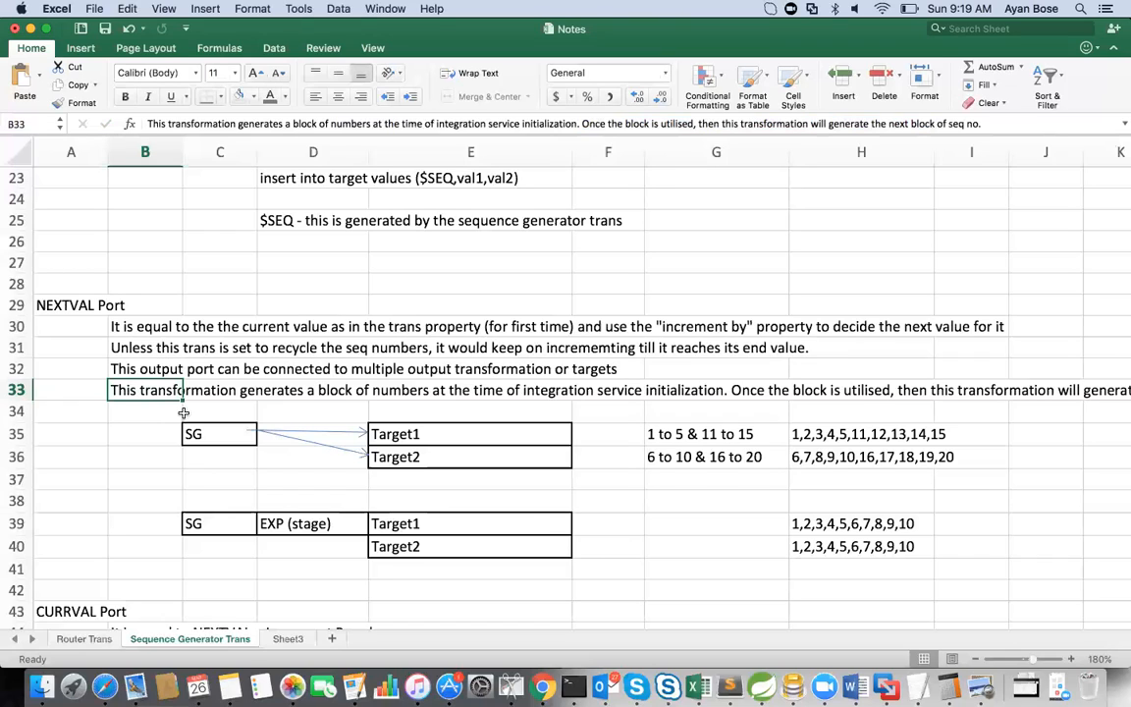
{"action": "left_click", "coordinate": [342, 445]}
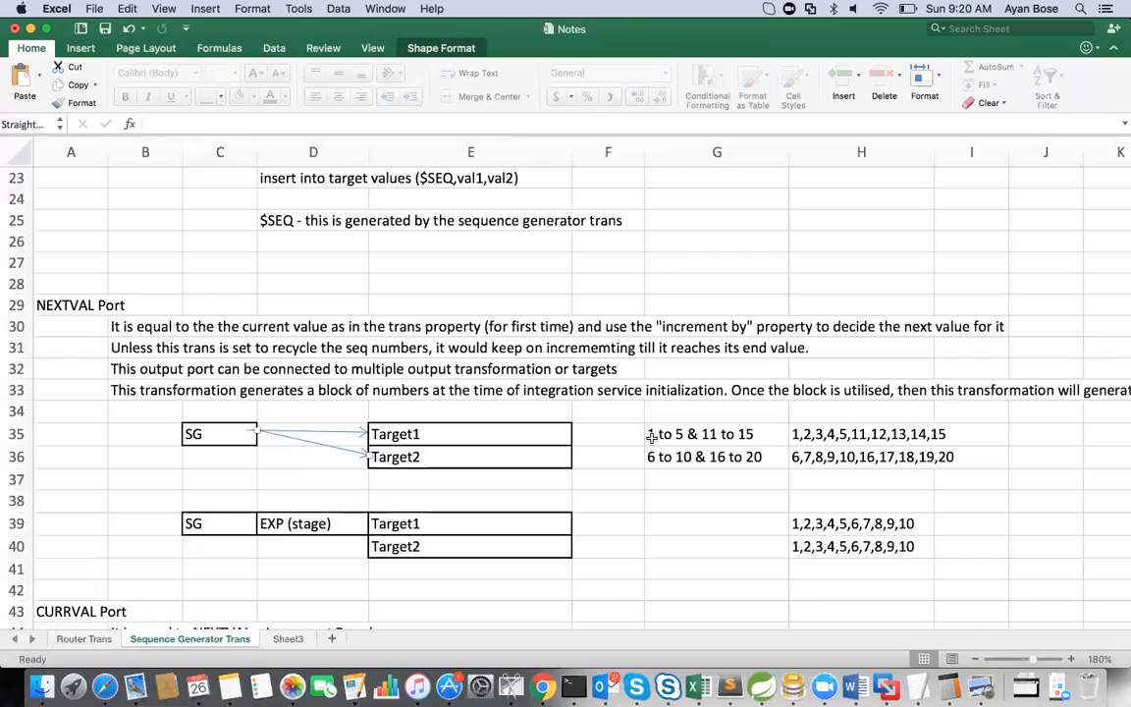
Step: Shorten the block ranges beside Target1 and Target2 to "1 to 5" in G35 and "6 to 10" in G36
{"action": "left_click", "coordinate": [651, 436]}
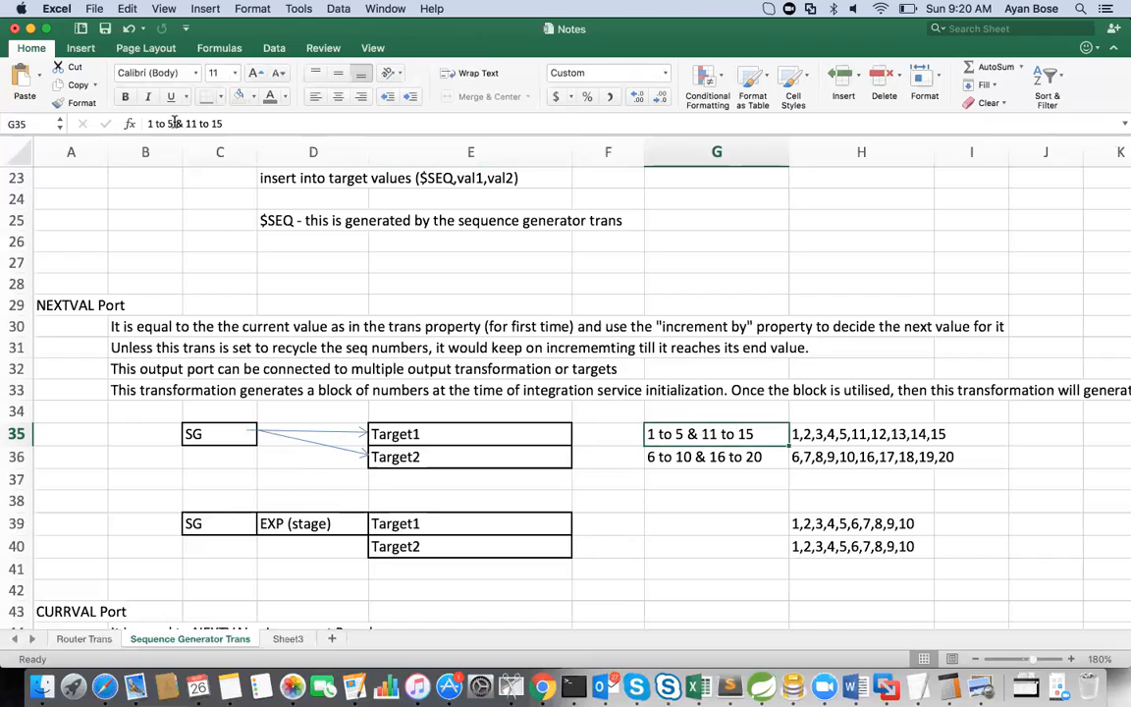
{"action": "left_click_drag", "start_coordinate": [176, 122], "coordinate": [300, 124]}
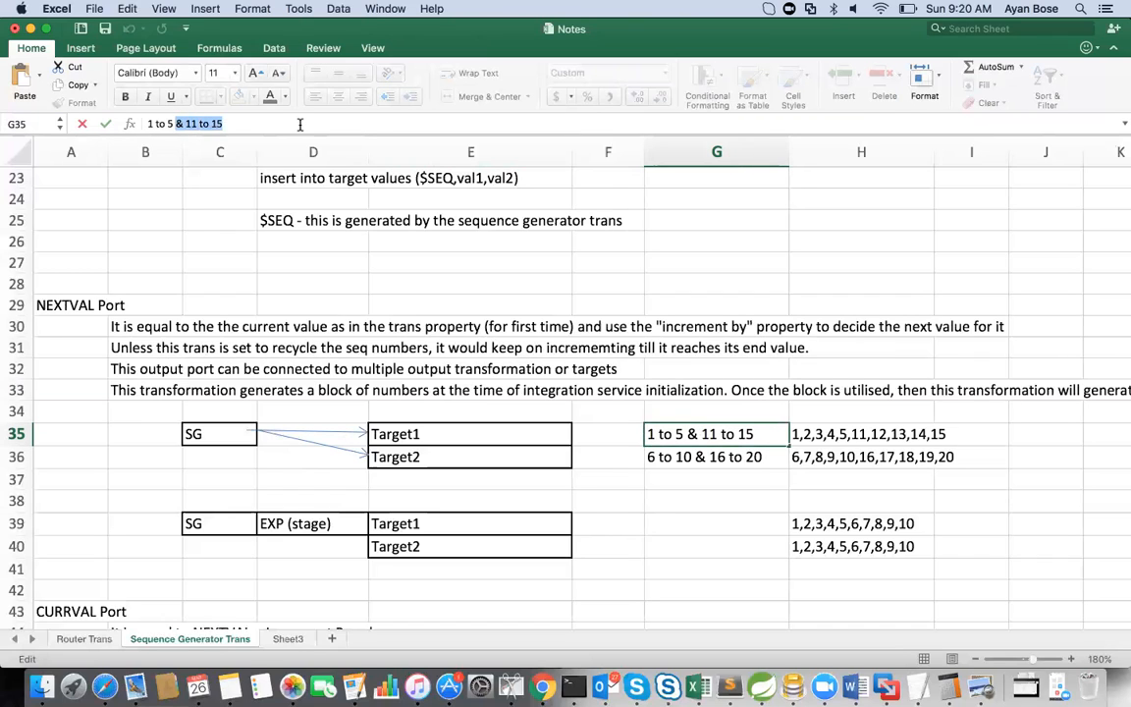
{"action": "key", "text": "BackSpace"}
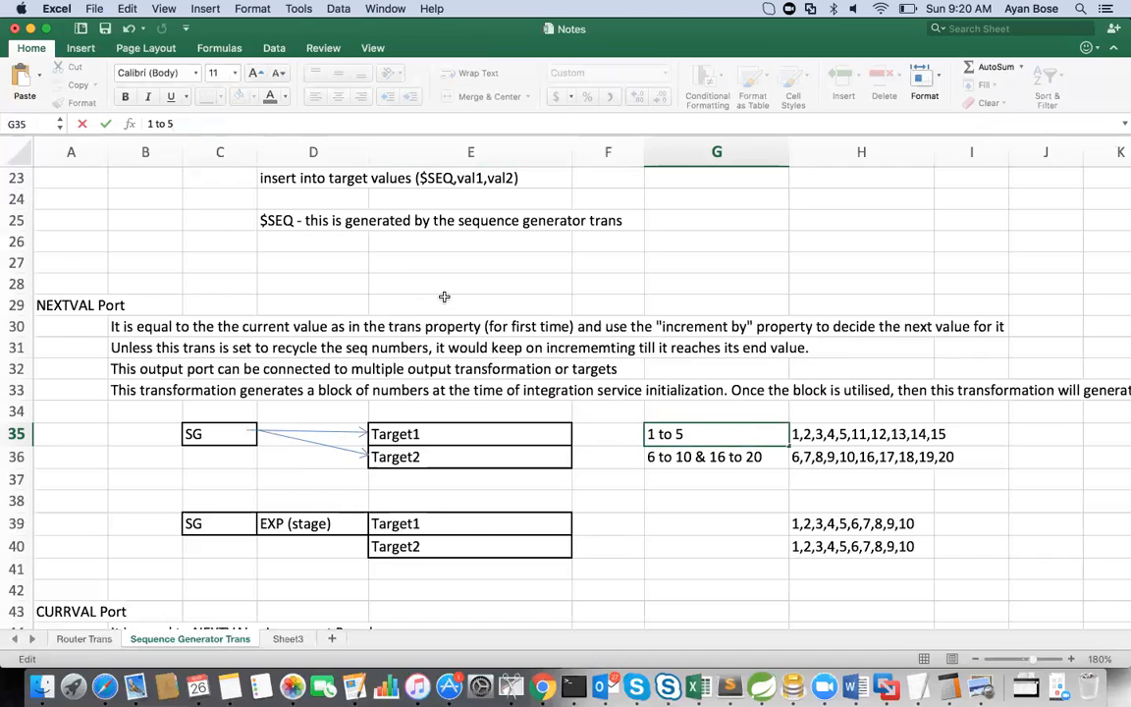
{"action": "double_click", "coordinate": [679, 457]}
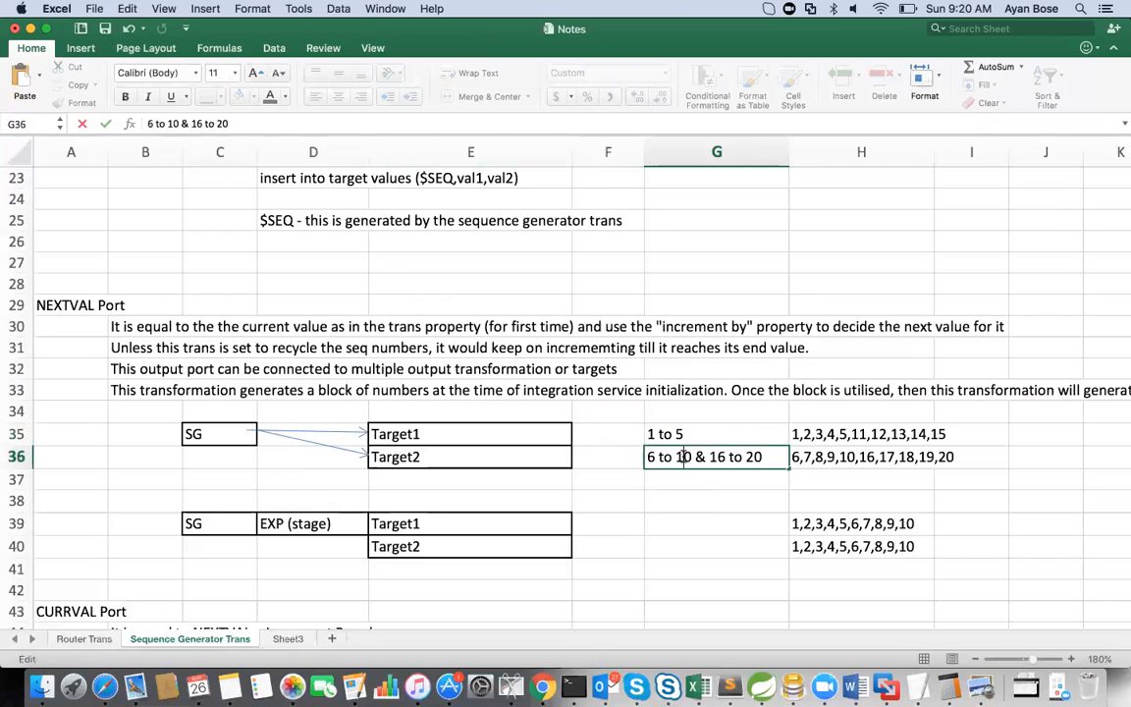
{"action": "left_click_drag", "start_coordinate": [693, 457], "coordinate": [778, 457]}
{"action": "key", "text": "BackSpace"}
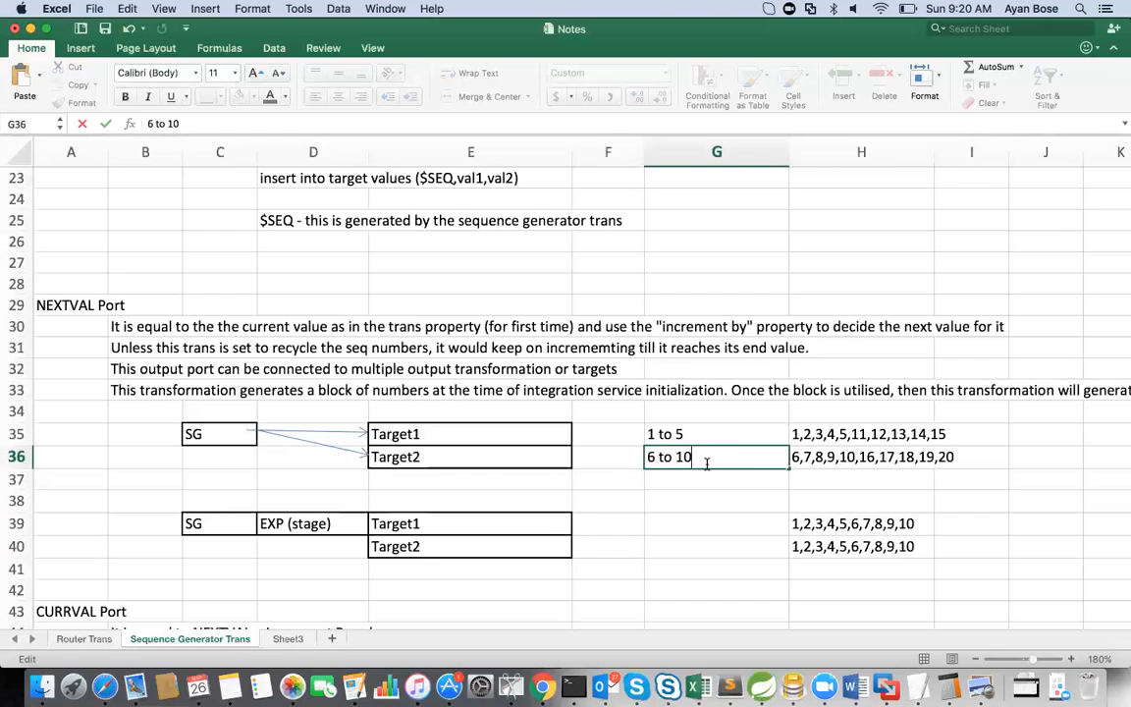
{"action": "left_click", "coordinate": [412, 460]}
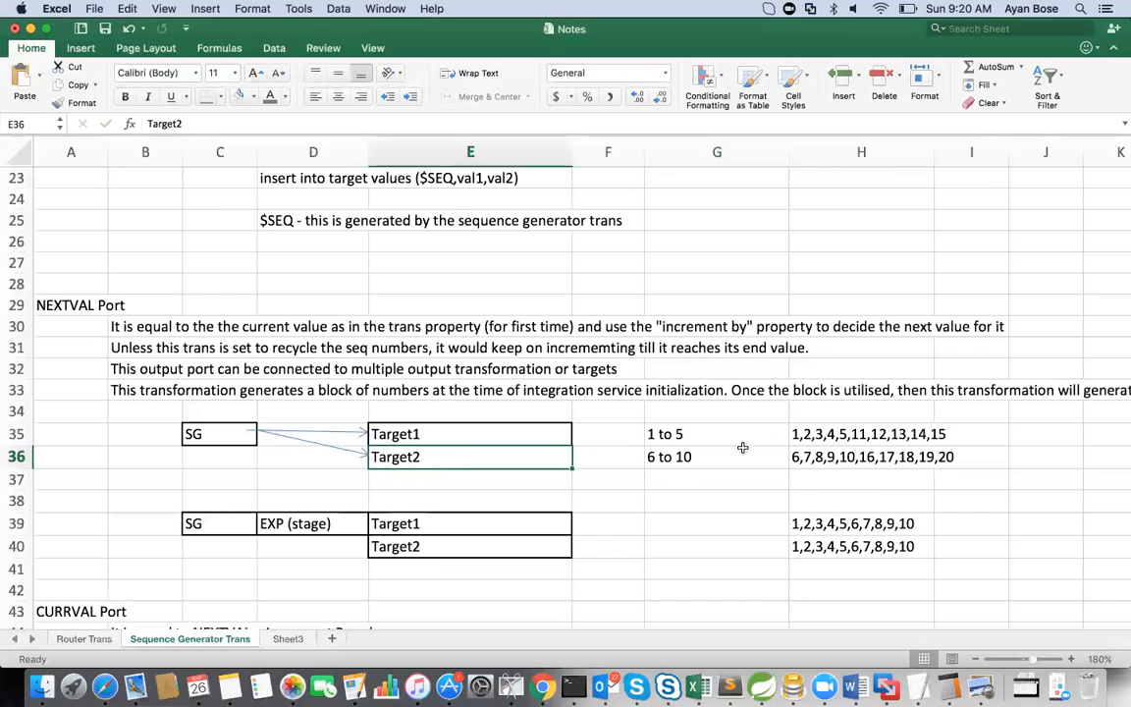
Step: Clear the sequence lists in H35 and H36 and enter 1,2,3,4,5 in H35 for Target1
{"action": "left_click", "coordinate": [823, 438]}
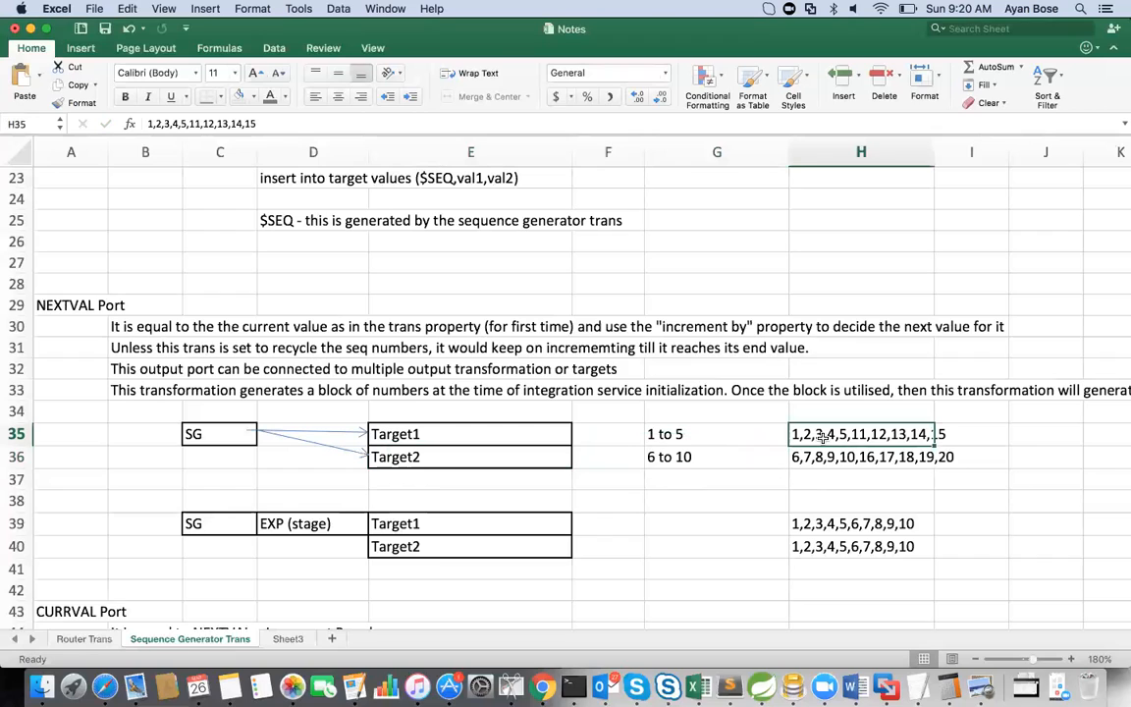
{"action": "key", "text": "BackSpace"}
{"action": "key", "text": "Down"}
{"action": "key", "text": "BackSpace"}
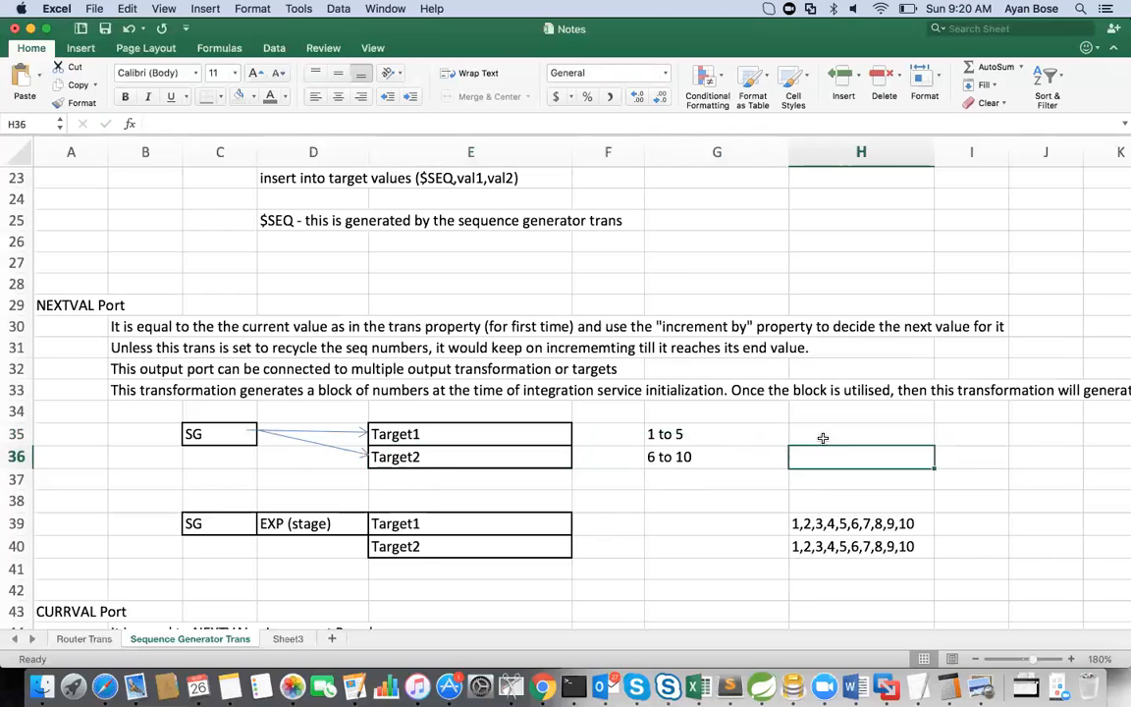
{"action": "left_click", "coordinate": [823, 438]}
{"action": "type", "text": "1,"}
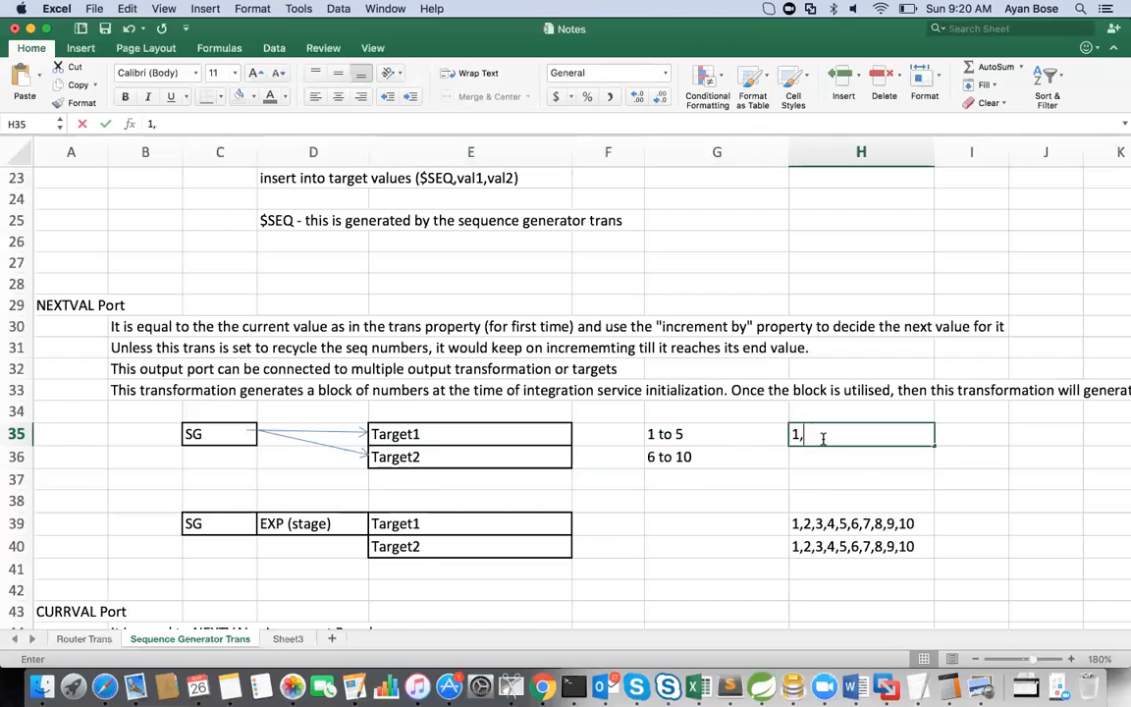
{"action": "type", "text": "2,3,4,5"}
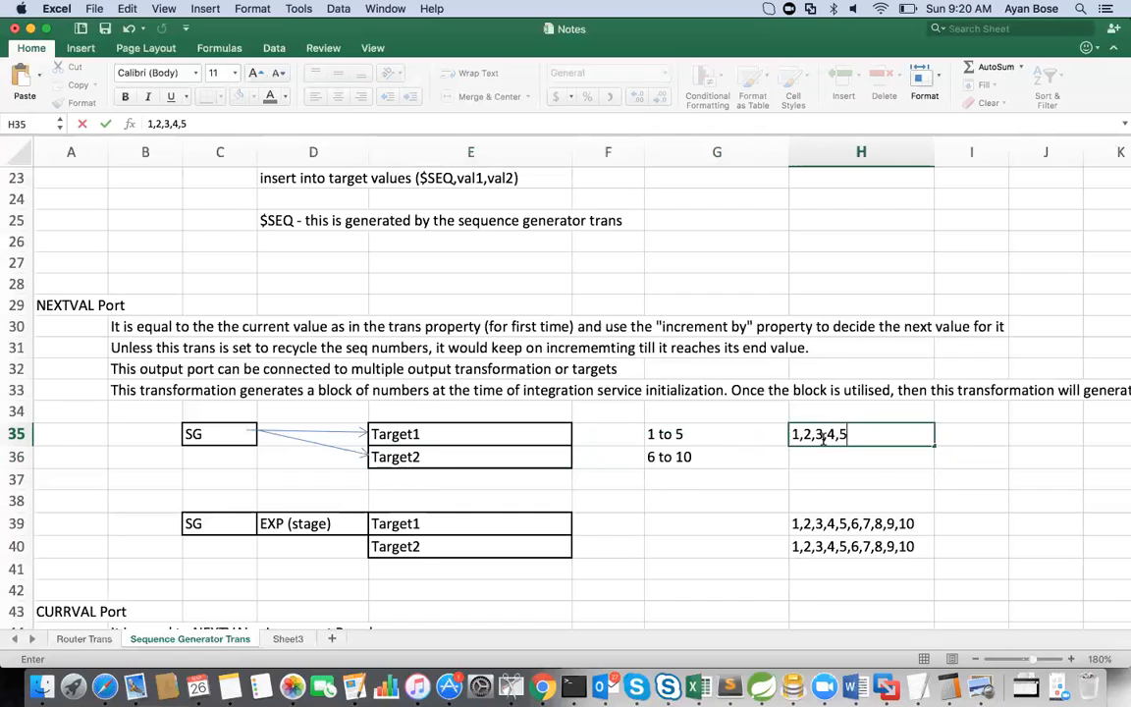
{"action": "key", "text": "Return"}
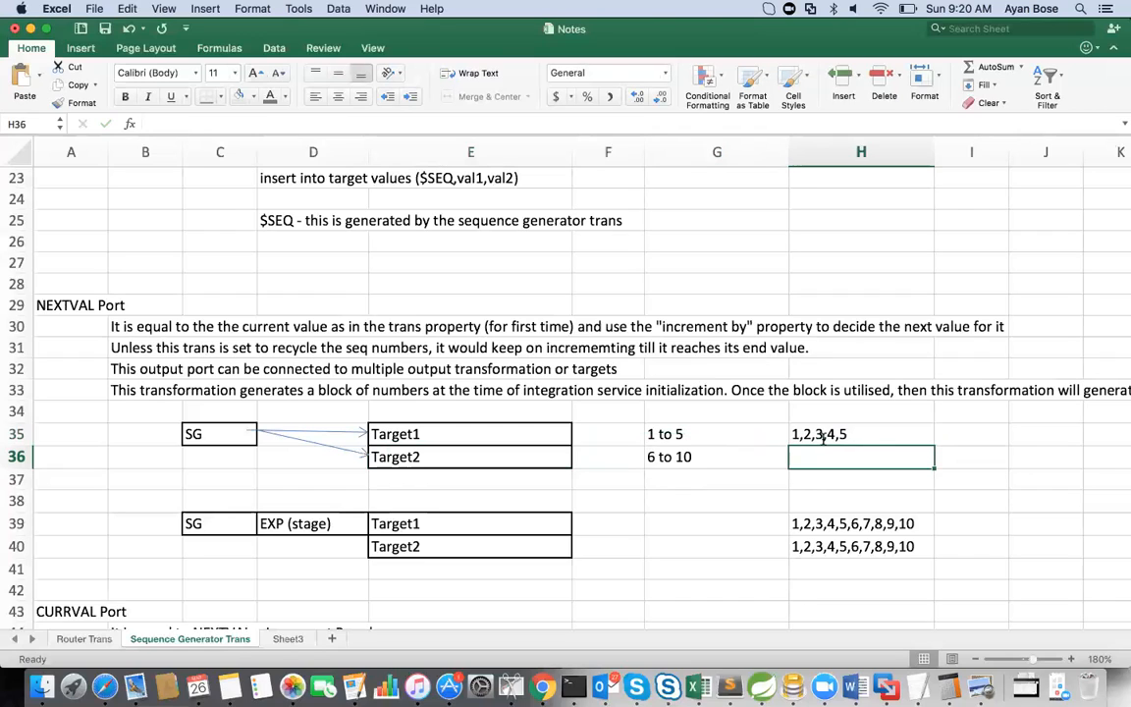
Step: Enter the Target2 sequence 6,7,8,9,10 in H36
{"action": "type", "text": "6,,7,8,9,01"}
{"action": "key", "text": "BackSpace"}
{"action": "key", "text": "BackSpace"}
{"action": "type", "text": "10"}
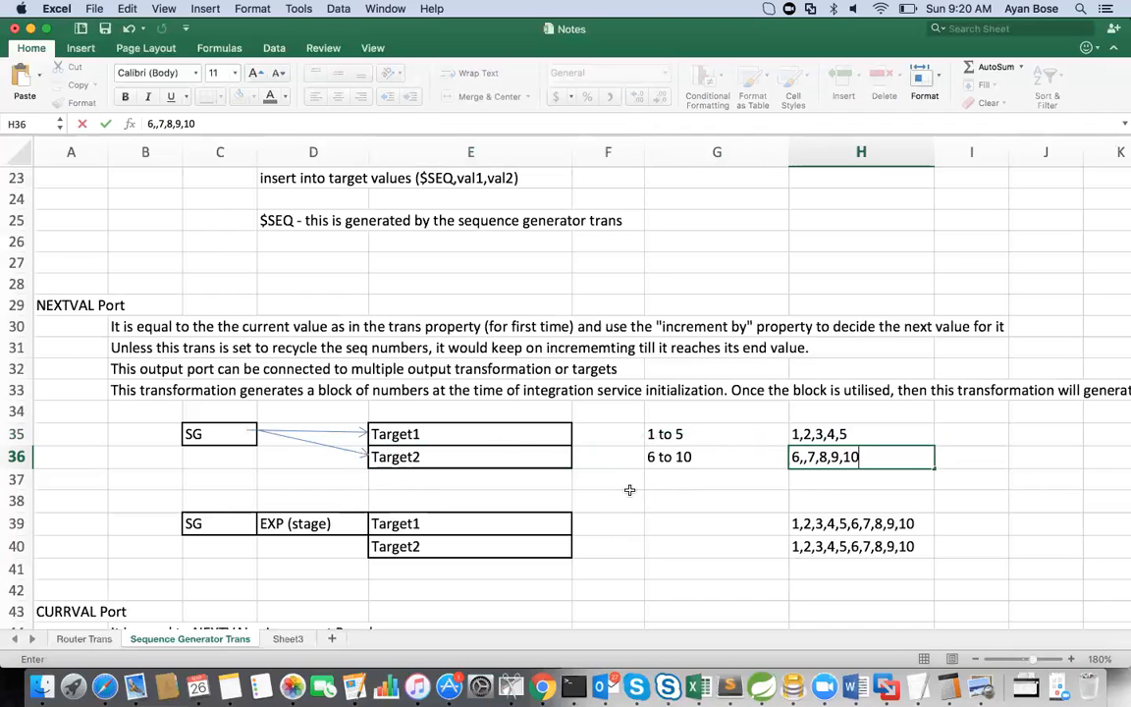
{"action": "left_click", "coordinate": [803, 459]}
{"action": "key", "text": "BackSpace"}
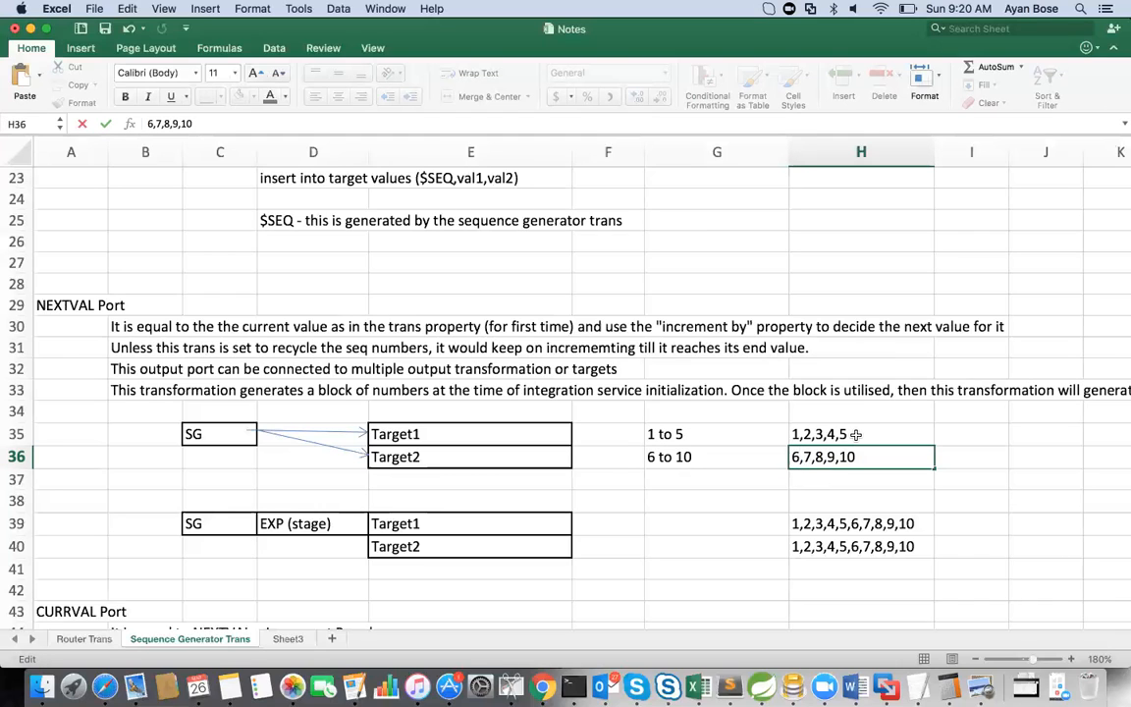
Step: Append the second block ranges, making G35 "1 to 5 & 11 to 15" and G36 "6 to 10 & 16 to 20"
{"action": "double_click", "coordinate": [699, 433]}
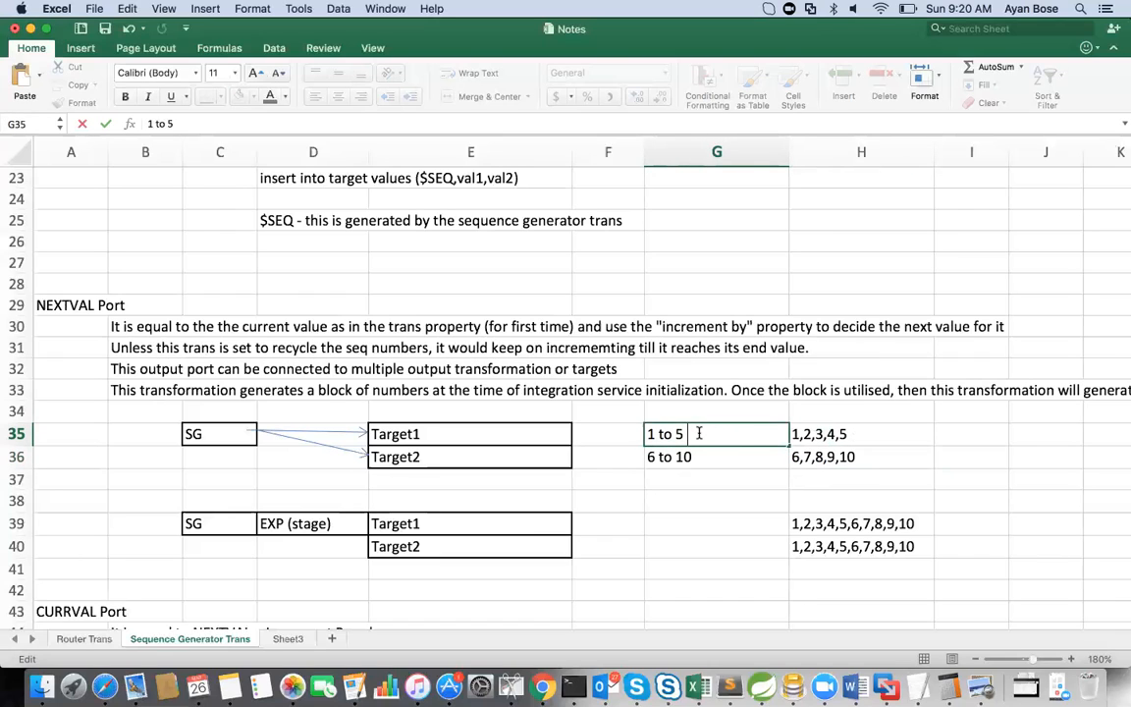
{"action": "type", "text": "& 11"}
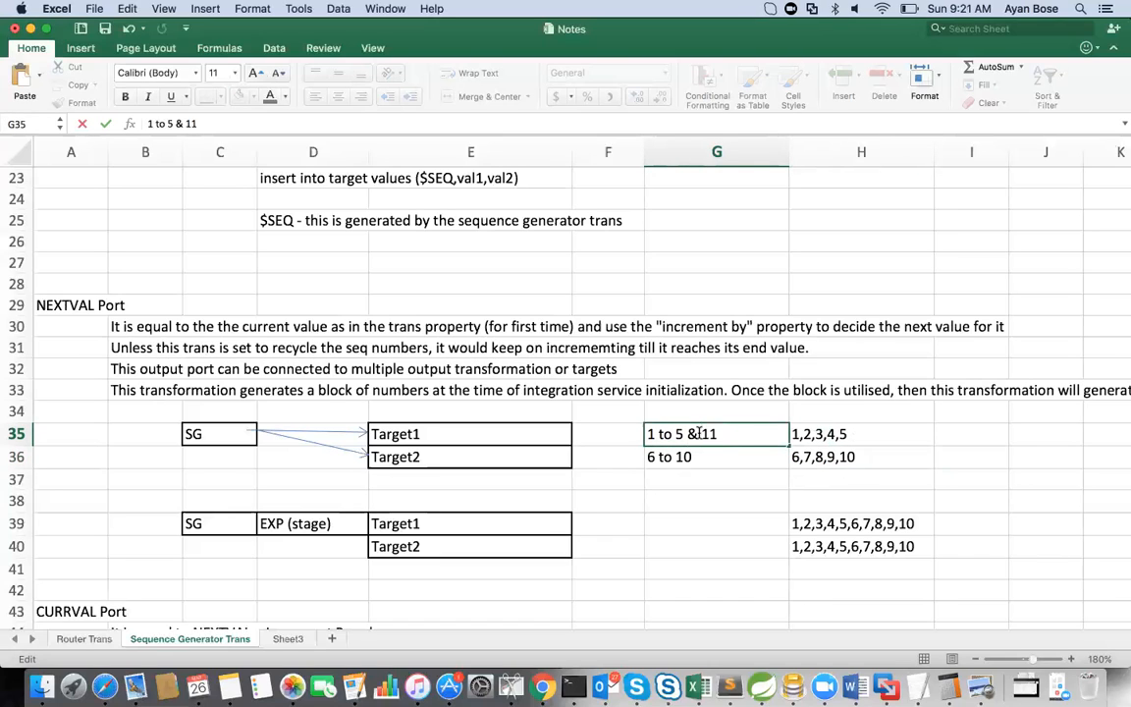
{"action": "type", "text": " to 15"}
{"action": "double_click", "coordinate": [710, 455]}
{"action": "type", "text": "& 16 to 20"}
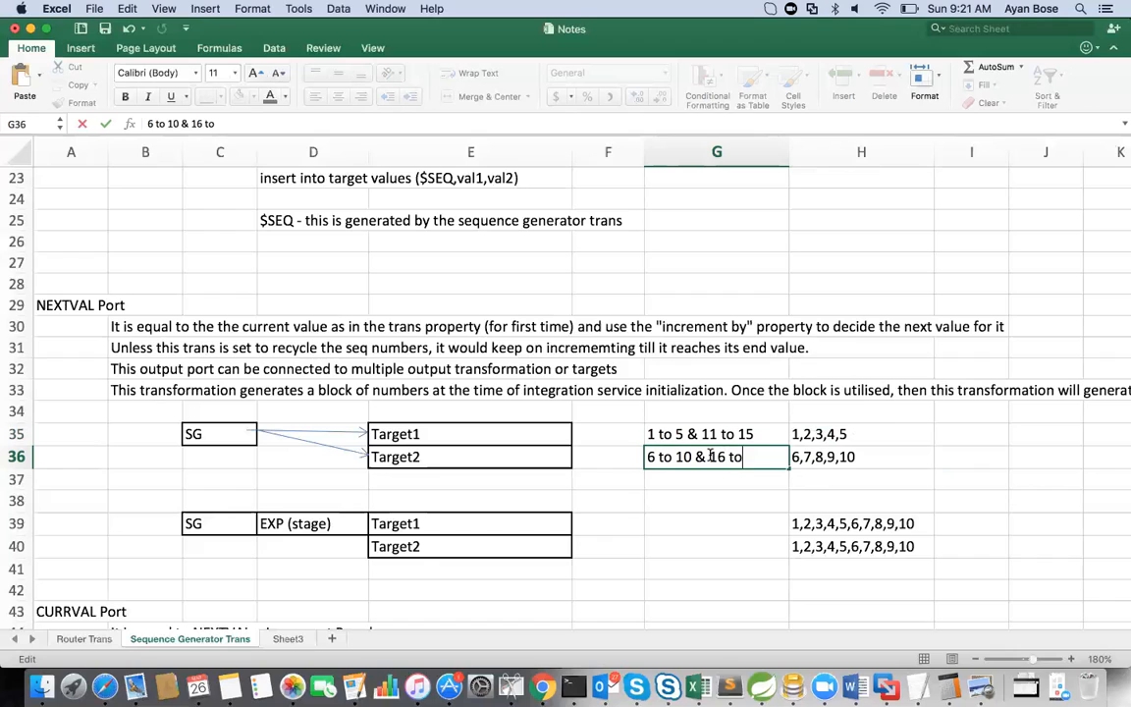
Step: Extend the Target1 sequence in H35 with 11,12,13,14,15
{"action": "double_click", "coordinate": [852, 435]}
{"action": "type", "text": ","}
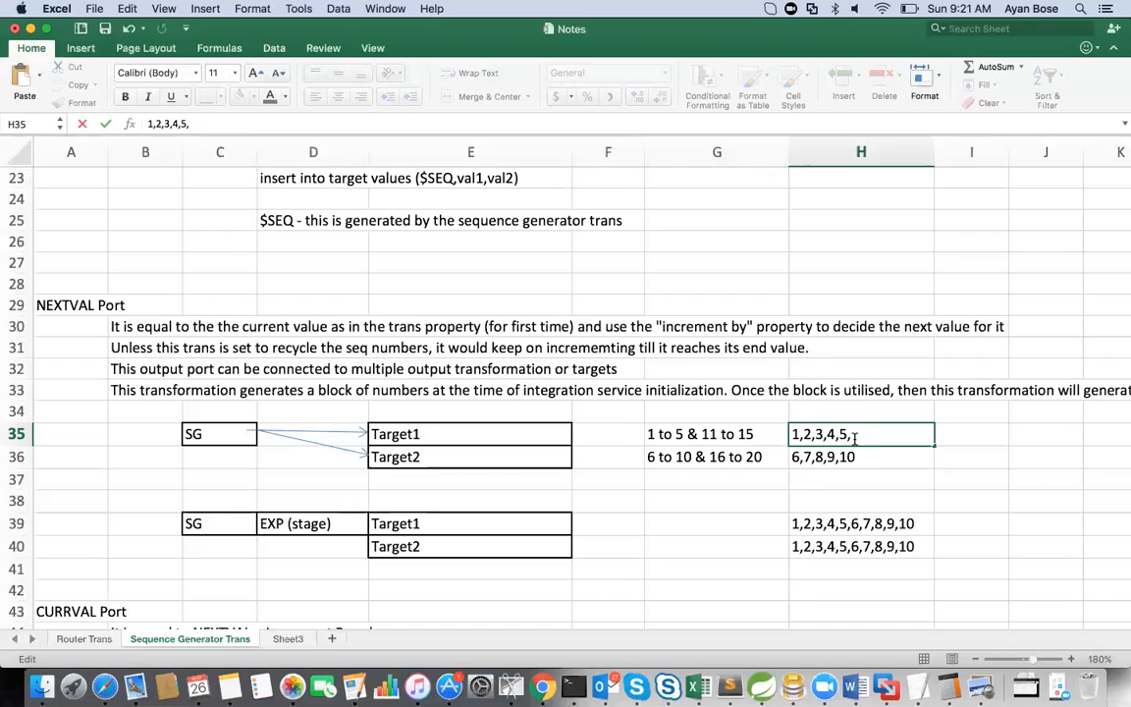
{"action": "type", "text": " 11,12,13,14,15"}
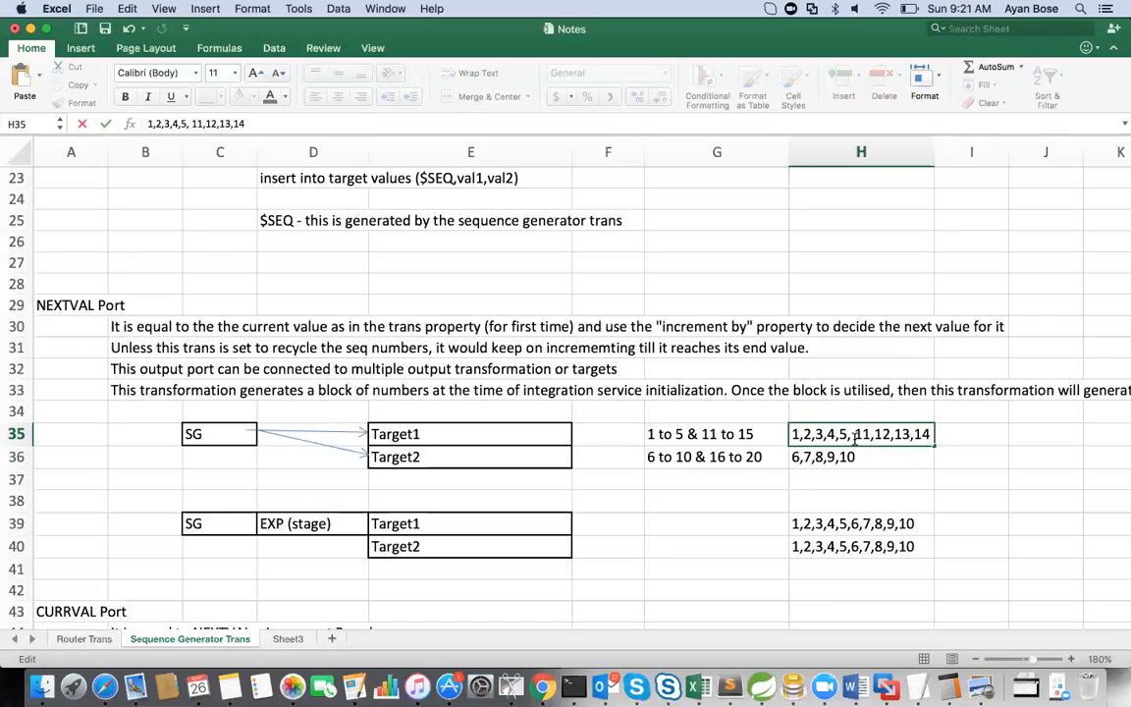
{"action": "left_click", "coordinate": [858, 458]}
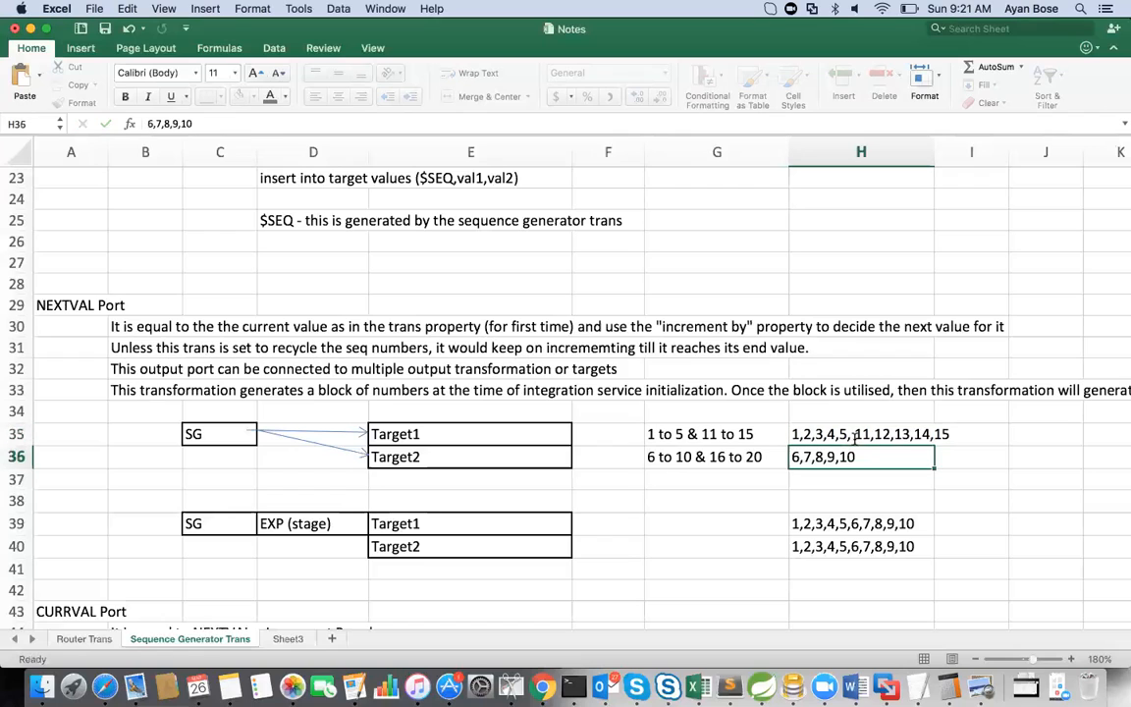
Step: Extend the Target2 sequence in H36 with 16,17,18,19,20
{"action": "double_click", "coordinate": [860, 458]}
{"action": "type", "text": ","}
{"action": "type", "text": "16,"}
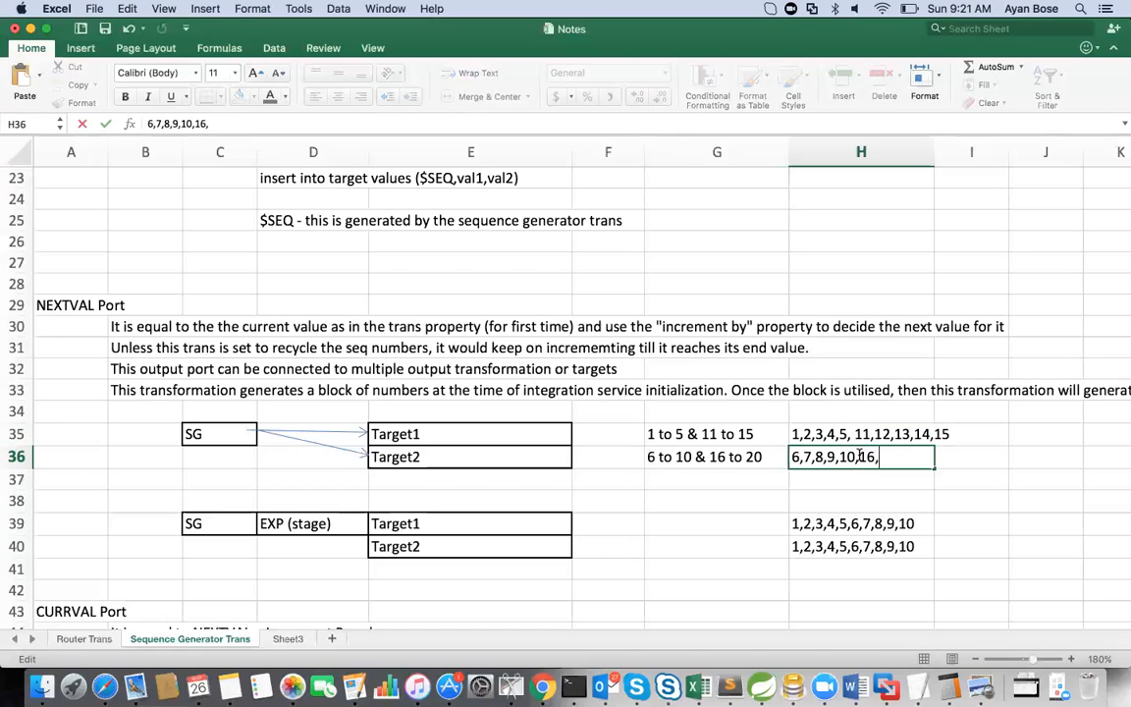
{"action": "type", "text": "17,18,19,20"}
{"action": "key", "text": "Return"}
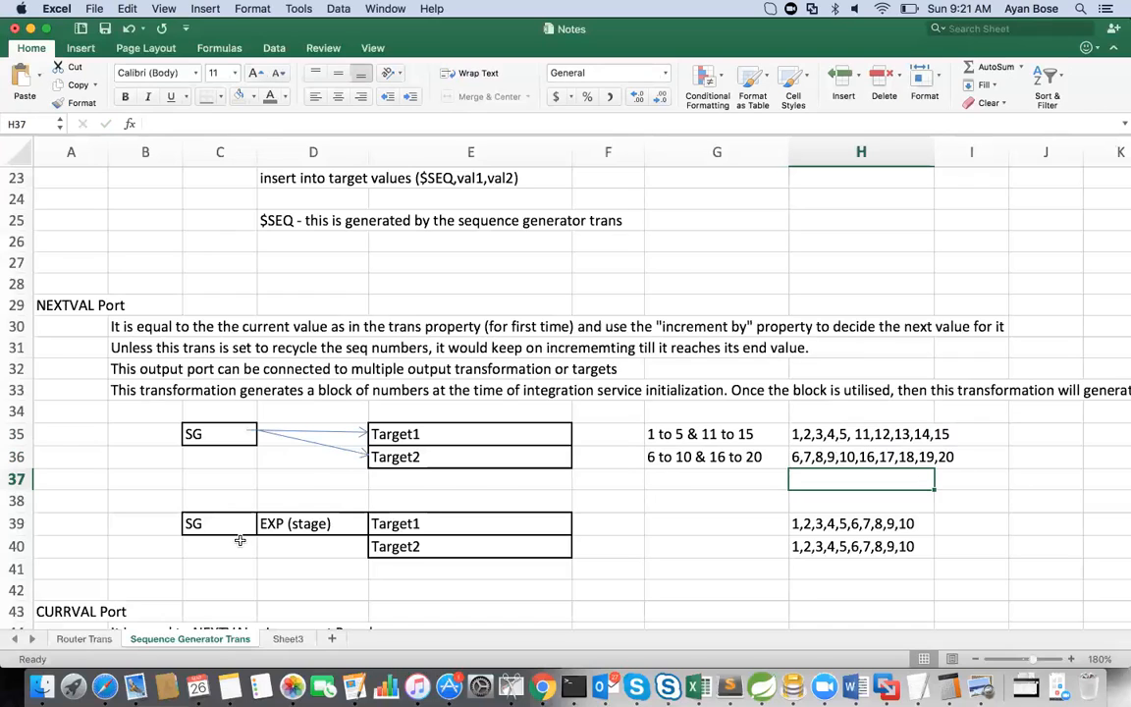
Step: Compare the Target1 and Target2 sequences of the direct SG flow with those of the flow staged through EXP
{"action": "left_click", "coordinate": [208, 435]}
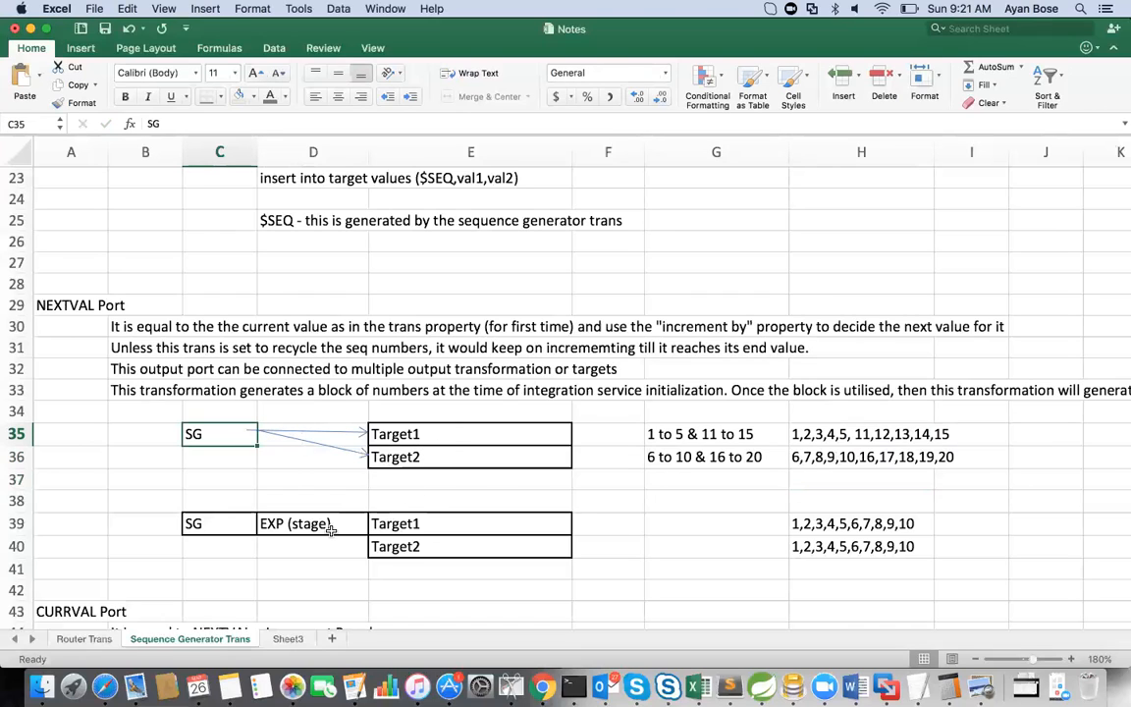
{"action": "left_click", "coordinate": [286, 524]}
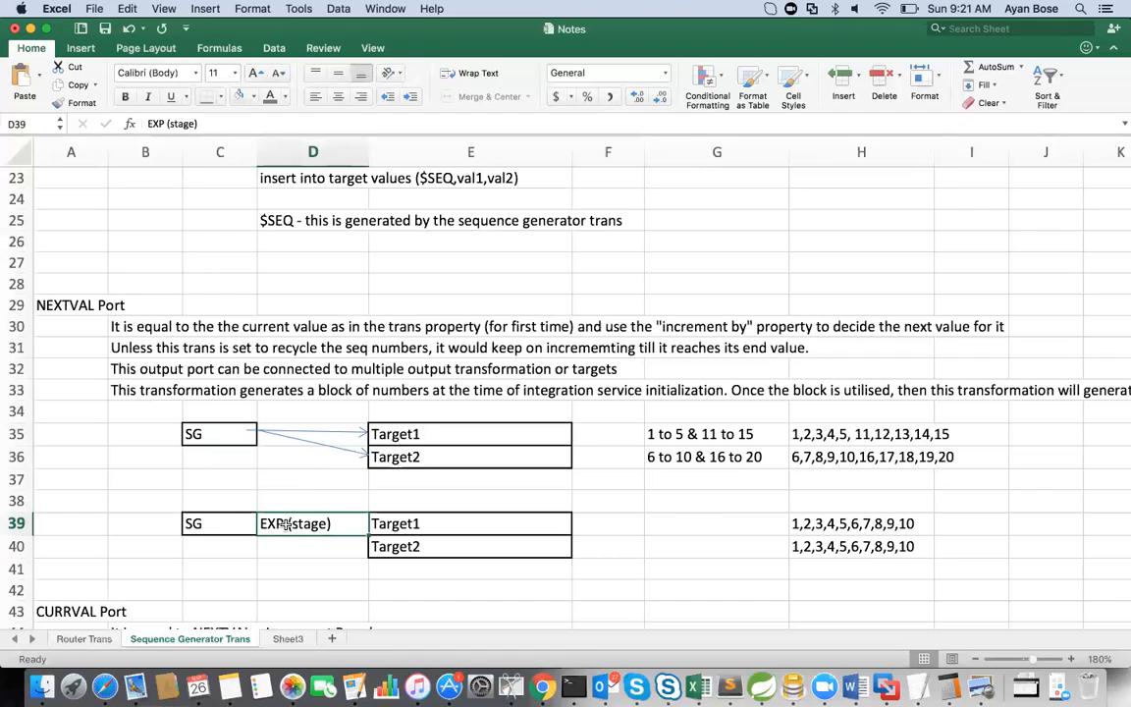
{"action": "left_click", "coordinate": [852, 434]}
{"action": "left_click_drag", "start_coordinate": [860, 434], "coordinate": [859, 457]}
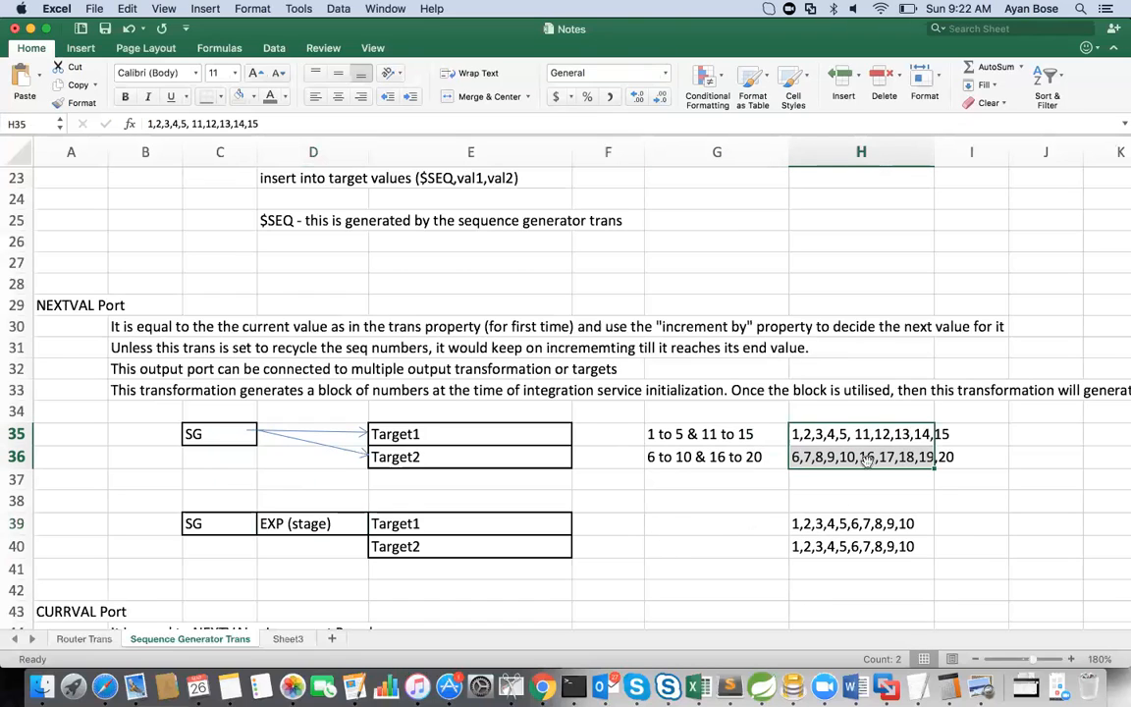
{"action": "left_click", "coordinate": [811, 527]}
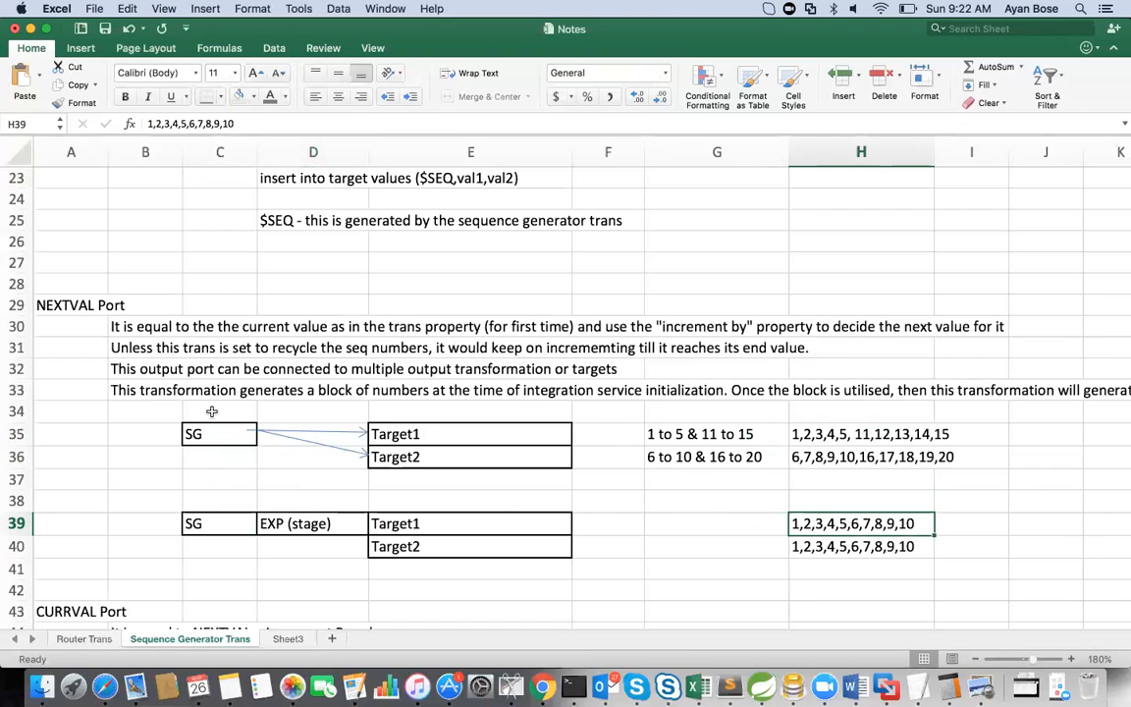
Step: Locate the NEXTVAL Port notes heading, and switch to PowerCenter Designer to inspect the NEXTVAL and CURRVAL ports of seq_sequence_generator
{"action": "left_click", "coordinate": [59, 305]}
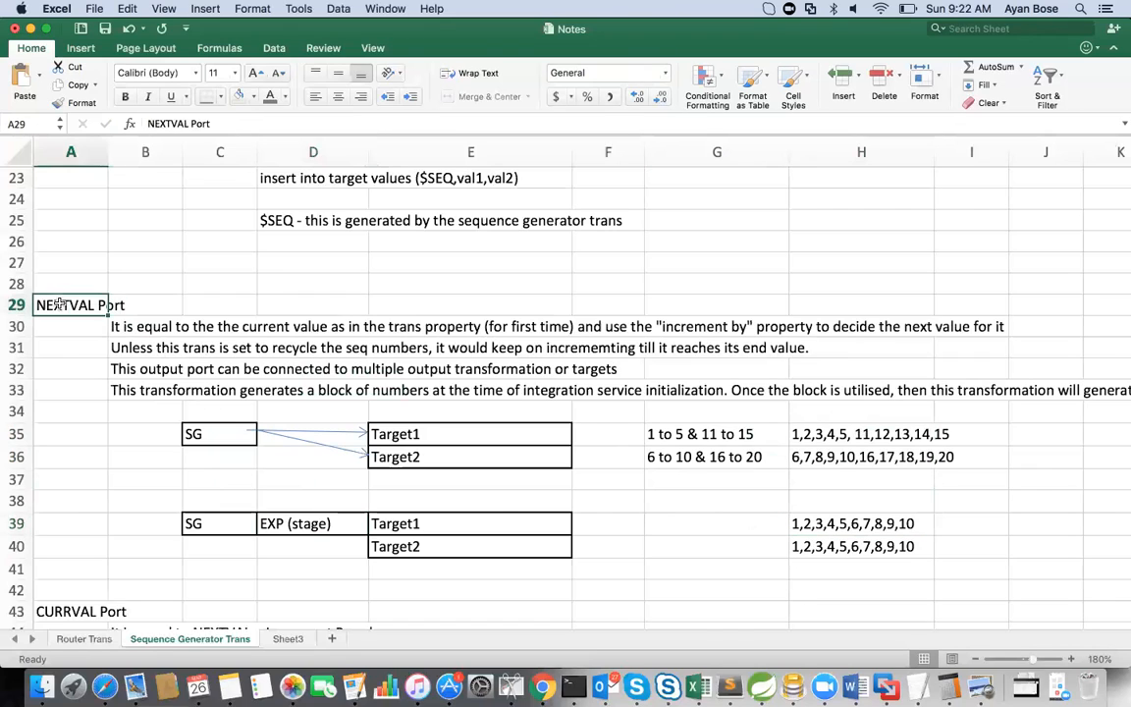
{"action": "left_click", "coordinate": [879, 688]}
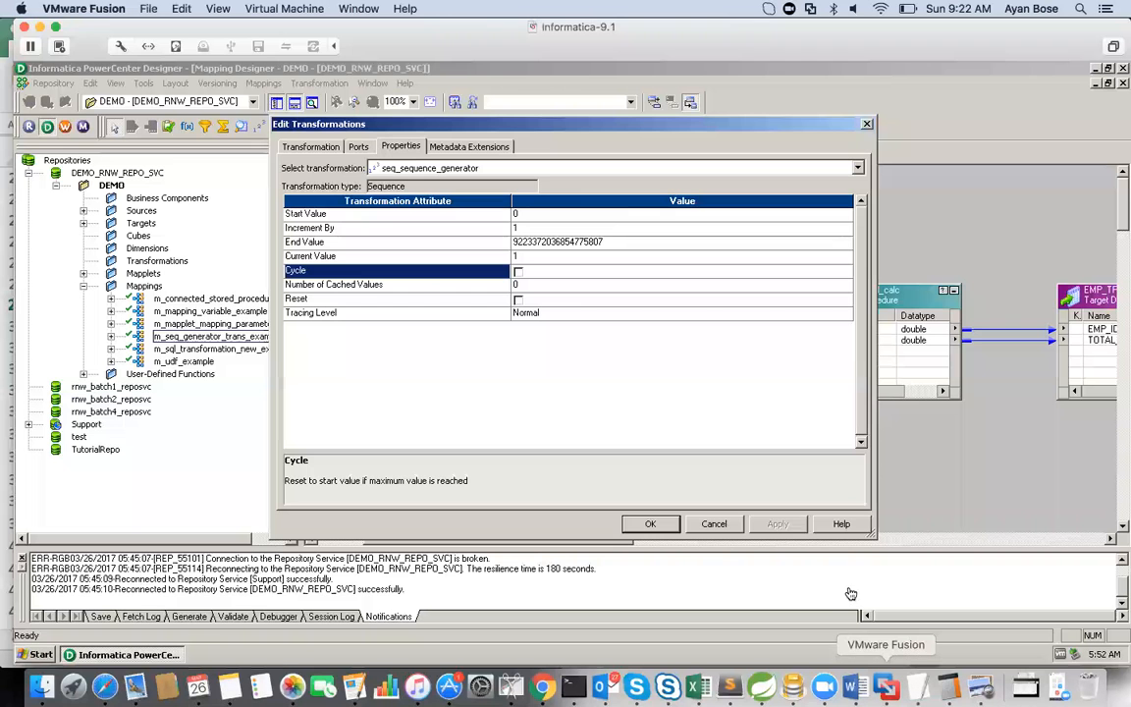
{"action": "left_click", "coordinate": [359, 147]}
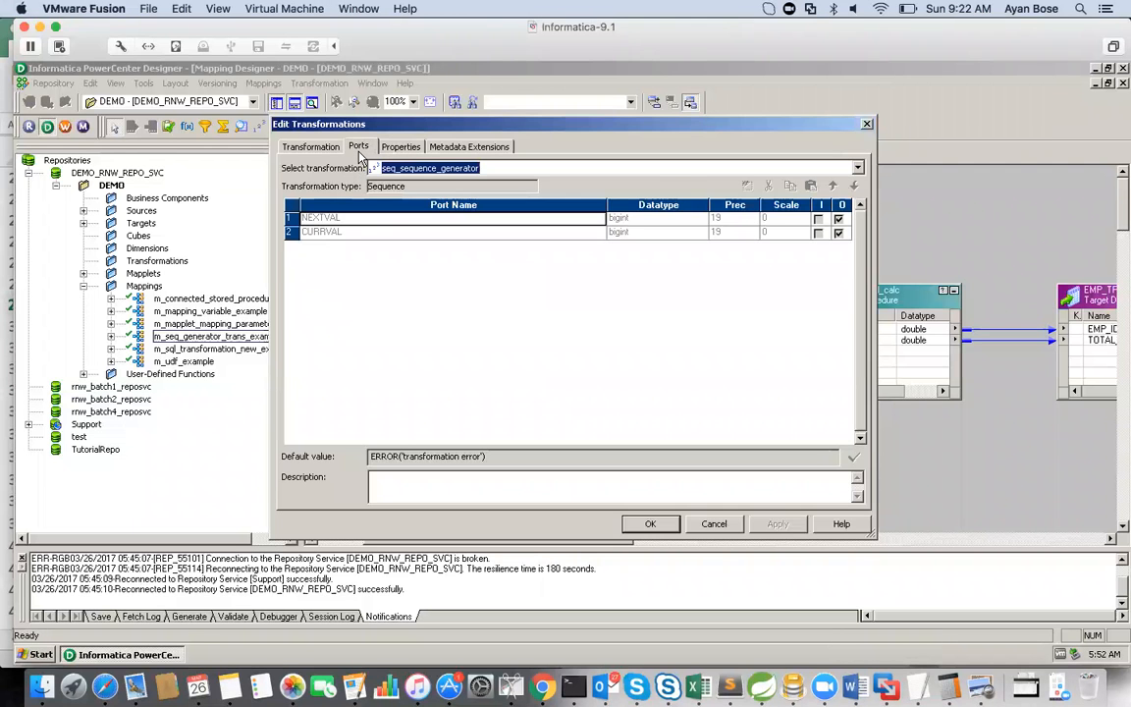
{"action": "left_click", "coordinate": [291, 232]}
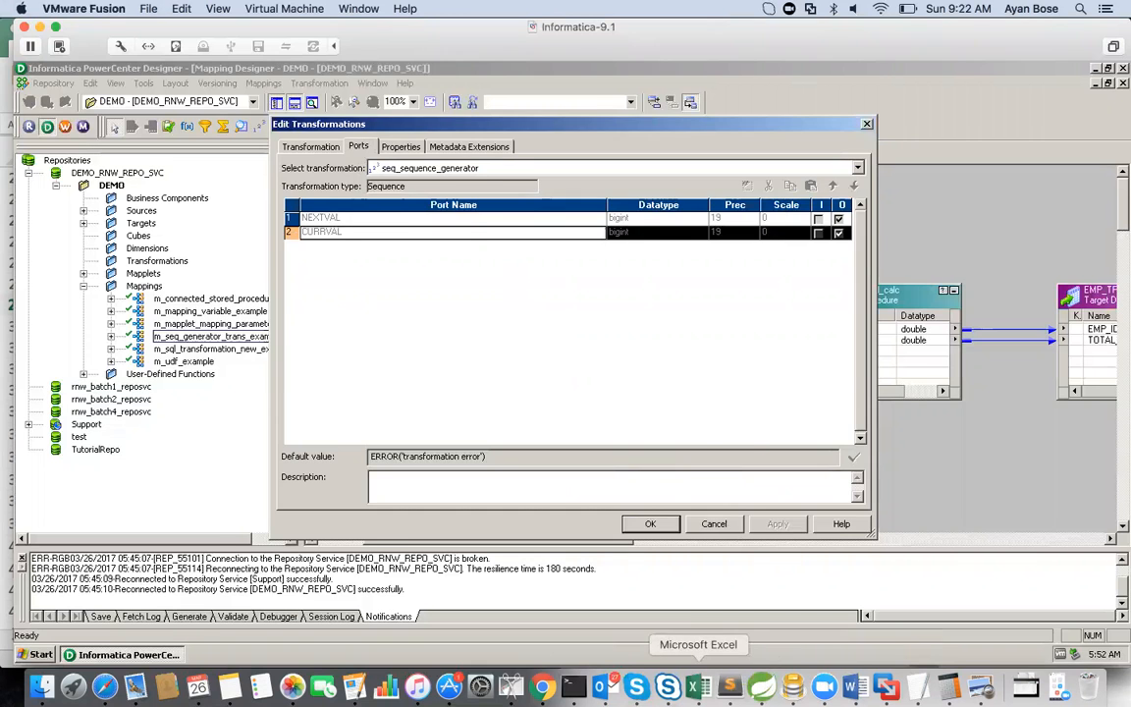
Step: Return to the Excel notes and read the definition in B44 under the CURRVAL Port heading
{"action": "left_click", "coordinate": [698, 686]}
{"action": "key", "text": "Down"}
{"action": "key", "text": "Down"}
{"action": "key", "text": "Down"}
{"action": "key", "text": "Down"}
{"action": "key", "text": "Down"}
{"action": "key", "text": "Down"}
{"action": "key", "text": "Down"}
{"action": "key", "text": "Down"}
{"action": "key", "text": "Down"}
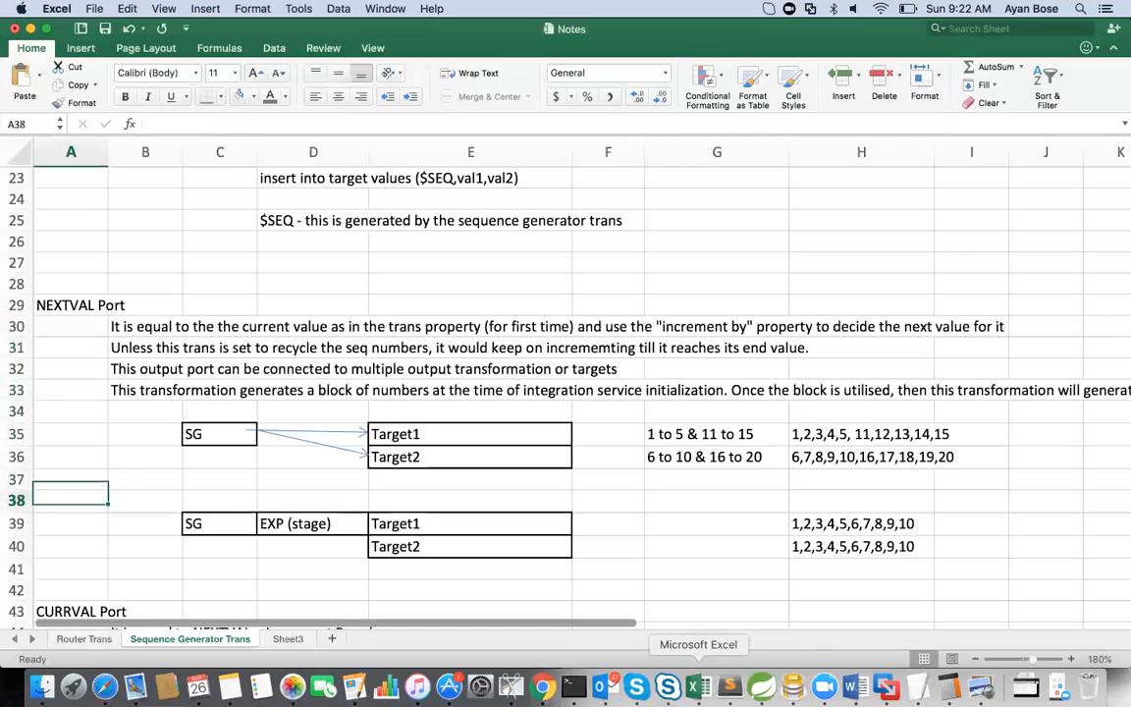
{"action": "key", "text": "Down"}
{"action": "key", "text": "Down"}
{"action": "key", "text": "Down"}
{"action": "key", "text": "Down"}
{"action": "key", "text": "Down"}
{"action": "key", "text": "Down"}
{"action": "key", "text": "Down"}
{"action": "key", "text": "Down"}
{"action": "key", "text": "Down"}
{"action": "key", "text": "Down"}
{"action": "key", "text": "Down"}
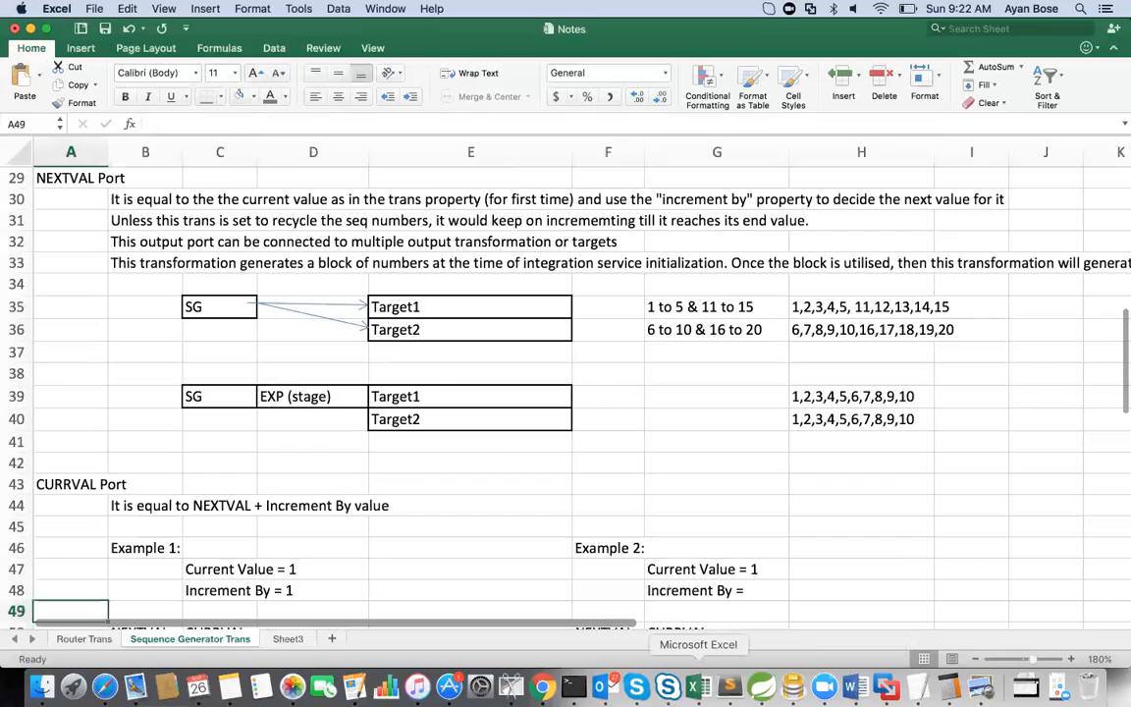
{"action": "key", "text": "Up"}
{"action": "key", "text": "Up"}
{"action": "key", "text": "Up"}
{"action": "key", "text": "Up"}
{"action": "key", "text": "Up"}
{"action": "key", "text": "Right"}
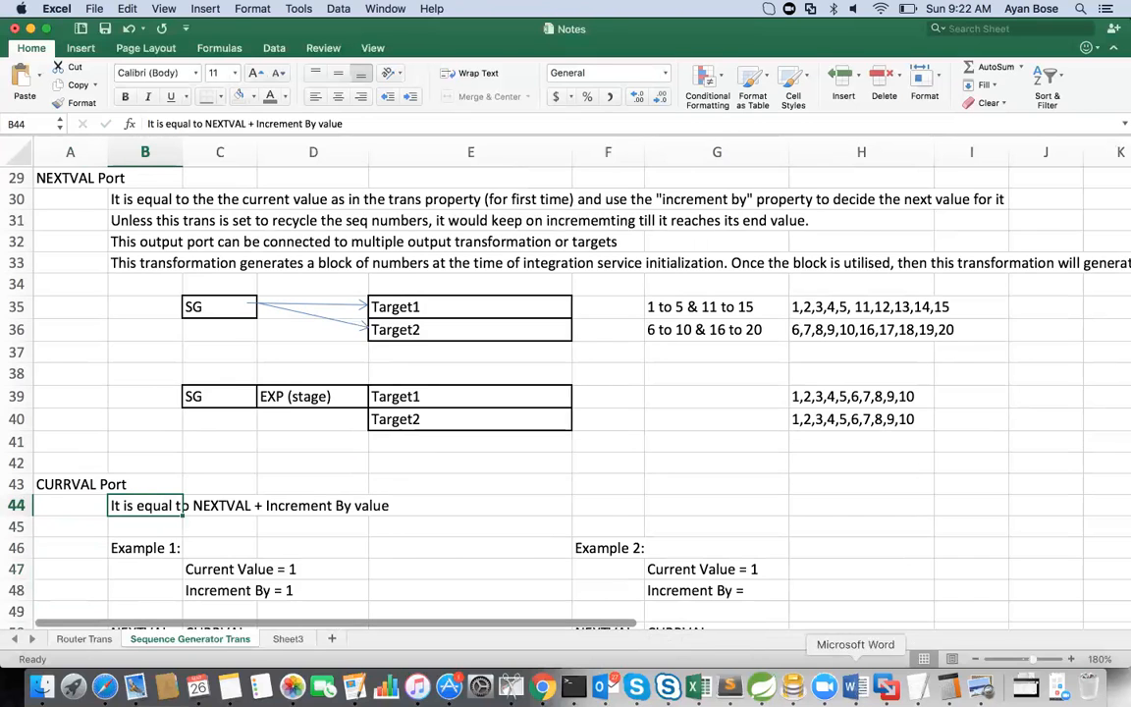
Step: Switch to PowerCenter Designer and examine the Current Value and Increment By properties of seq_sequence_generator
{"action": "left_click", "coordinate": [887, 687]}
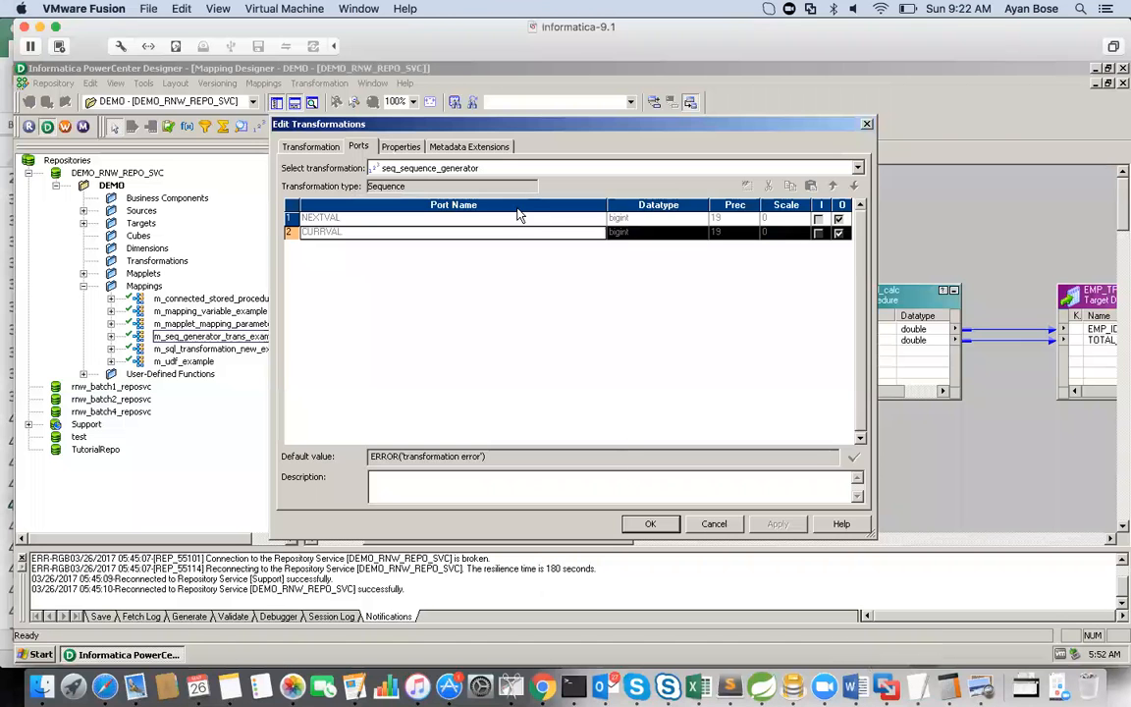
{"action": "left_click", "coordinate": [401, 146]}
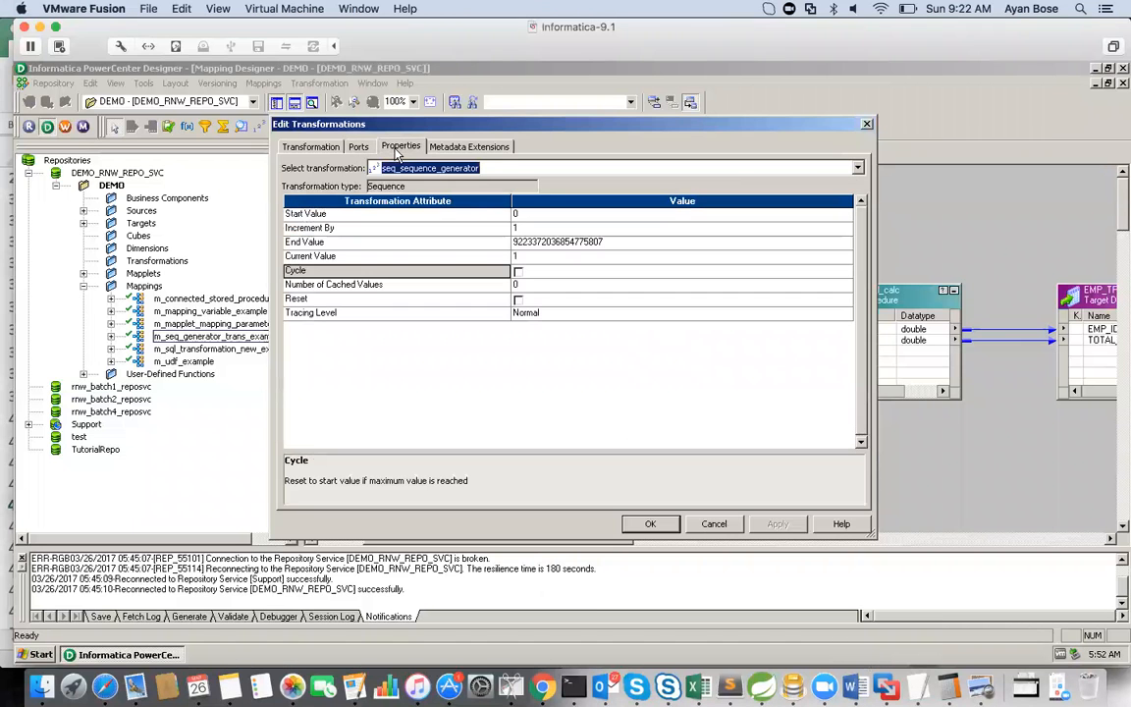
{"action": "left_click", "coordinate": [311, 257]}
{"action": "left_click", "coordinate": [314, 229]}
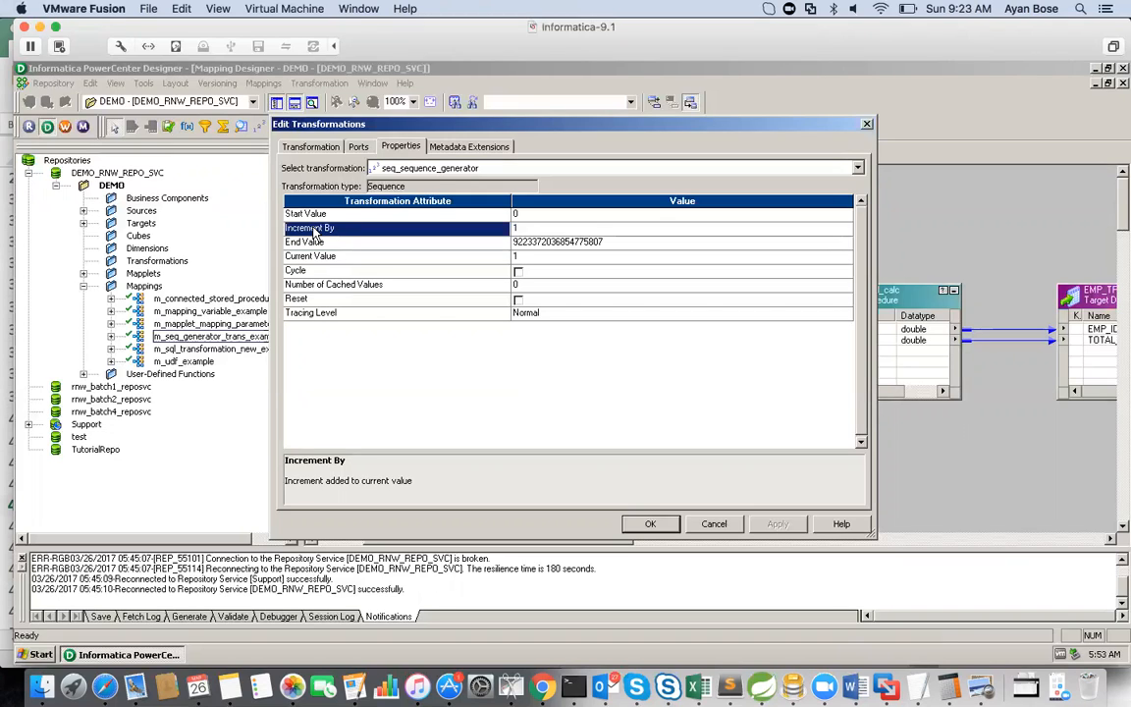
Step: Switch to the Excel notes and review the Current Value and Increment By settings given for Example 1
{"action": "left_click", "coordinate": [691, 690]}
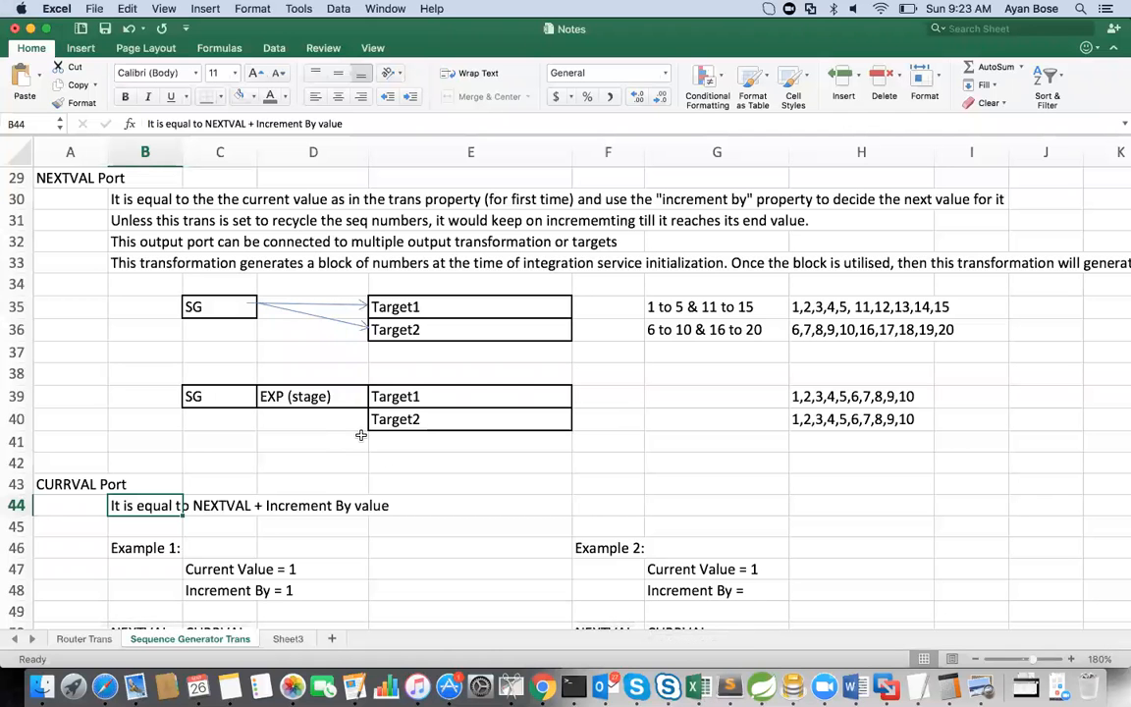
{"action": "left_click", "coordinate": [147, 550]}
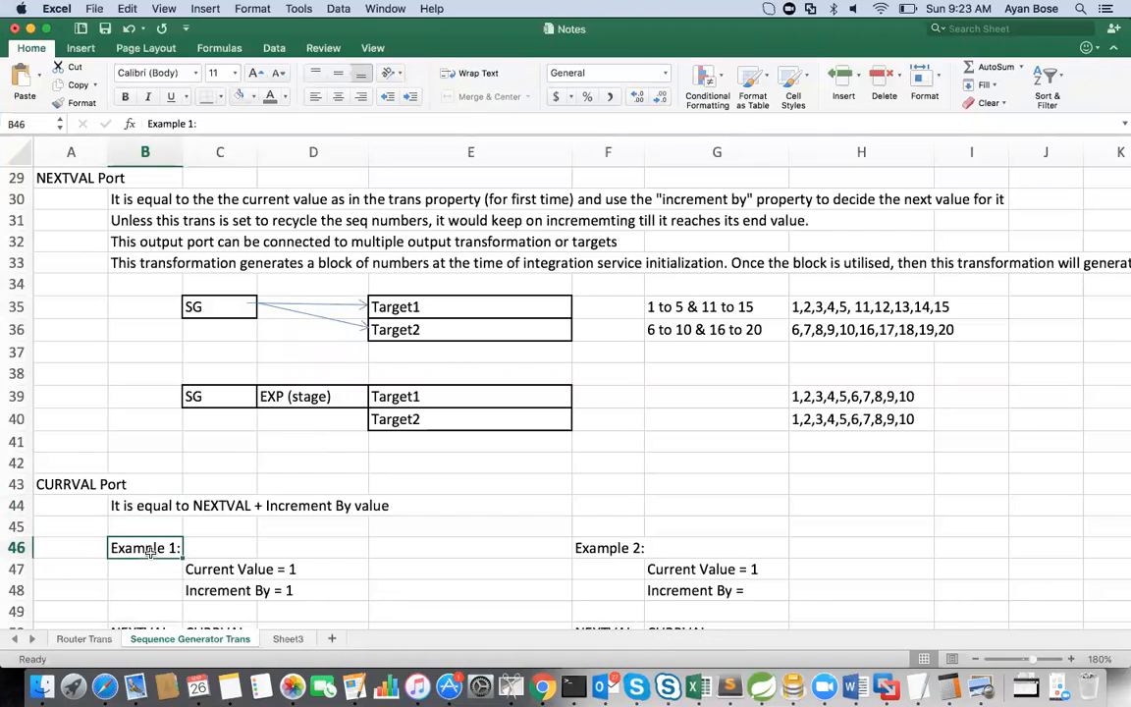
{"action": "left_click", "coordinate": [209, 570]}
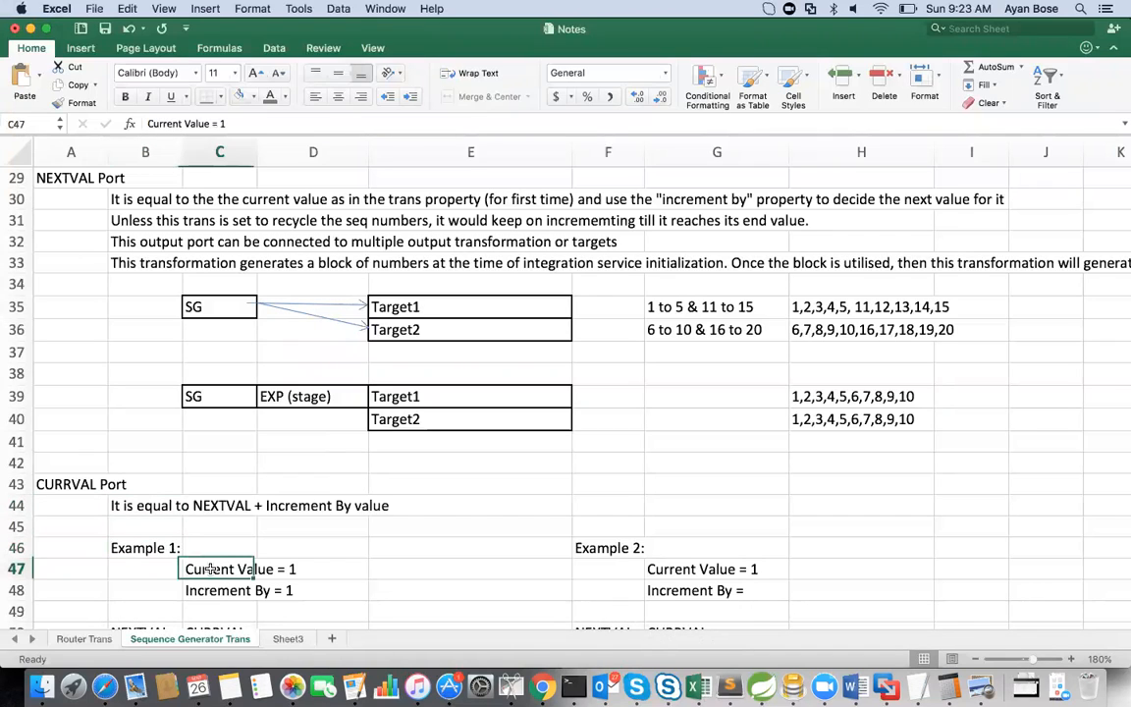
{"action": "left_click", "coordinate": [214, 592]}
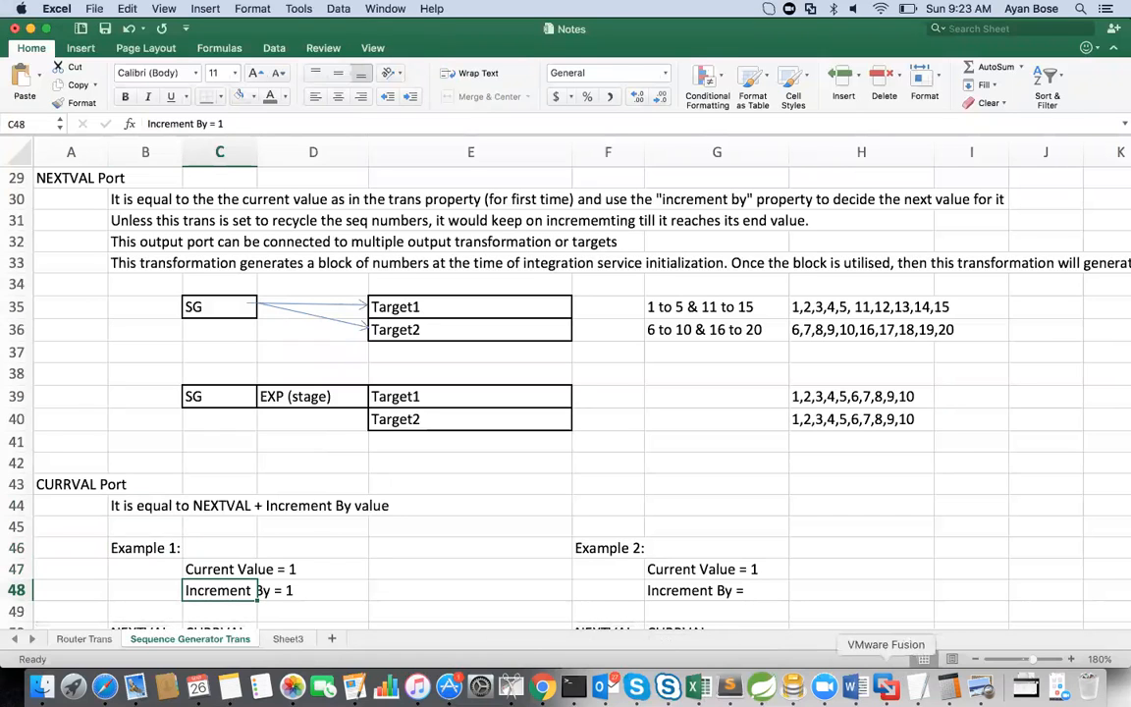
Step: Check Current Value and Increment By in PowerCenter Designer against Example 1, and close the transformation editor without changes
{"action": "left_click", "coordinate": [887, 687]}
{"action": "left_click", "coordinate": [346, 257]}
{"action": "left_click", "coordinate": [329, 229]}
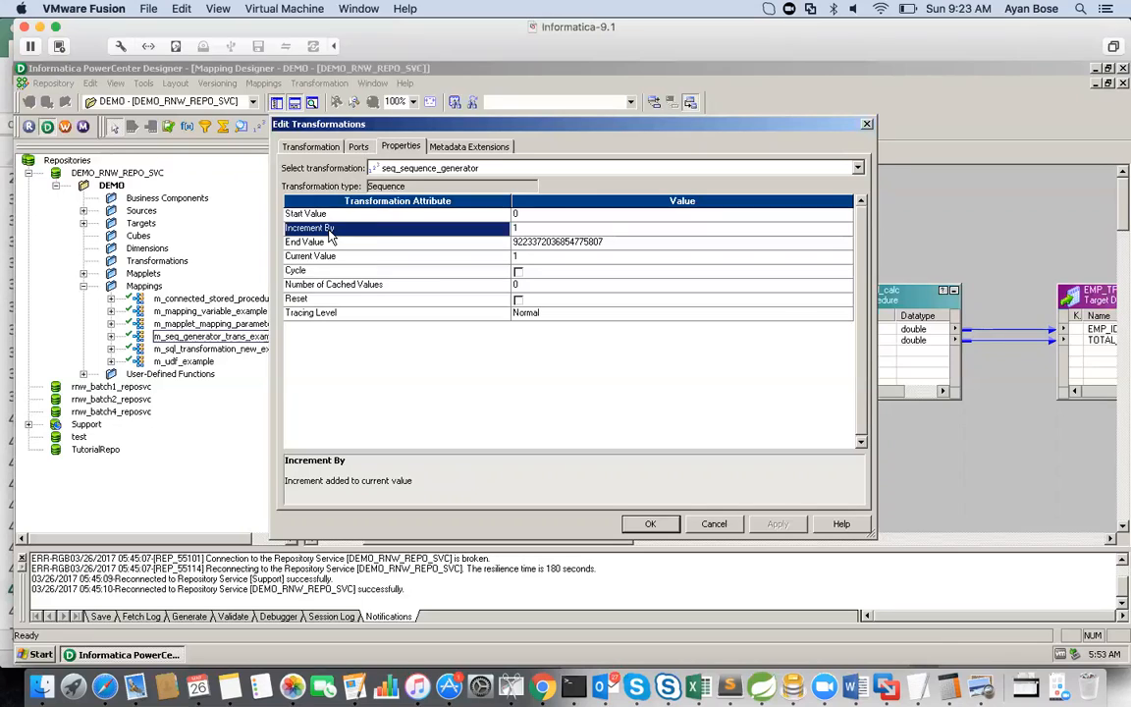
{"action": "left_click", "coordinate": [711, 524]}
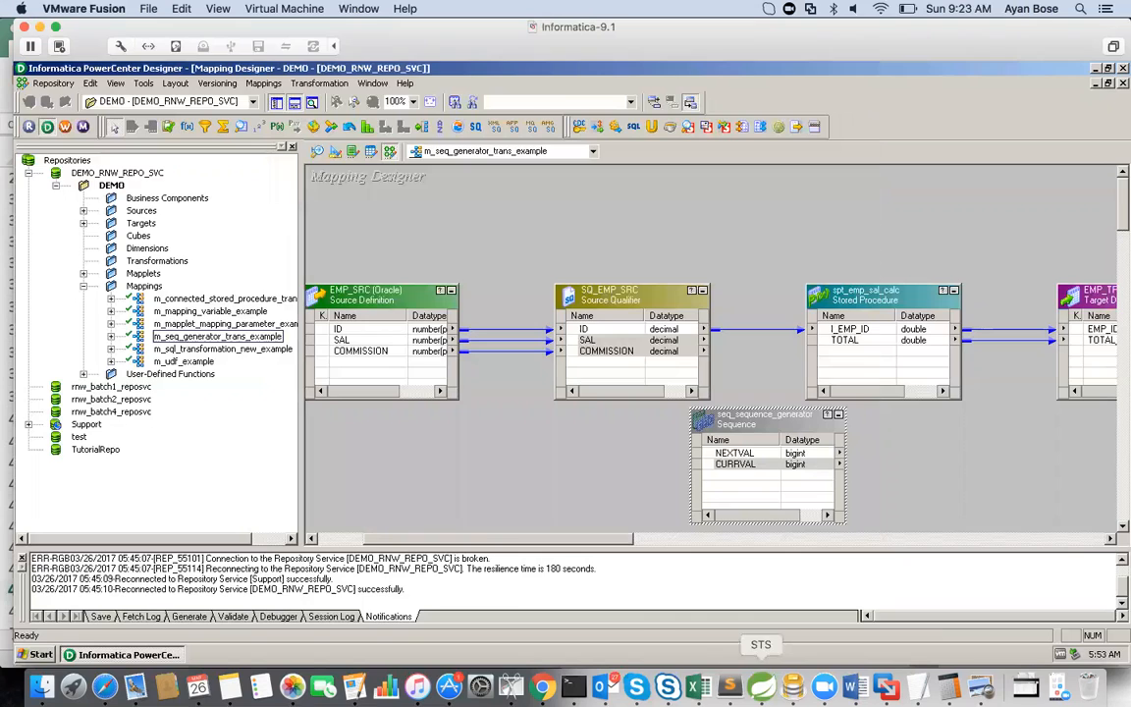
Step: Return to the Excel notes and go through Example 1's NEXTVAL and CURRVAL pairs row by row
{"action": "left_click", "coordinate": [697, 687]}
{"action": "key", "text": "Return"}
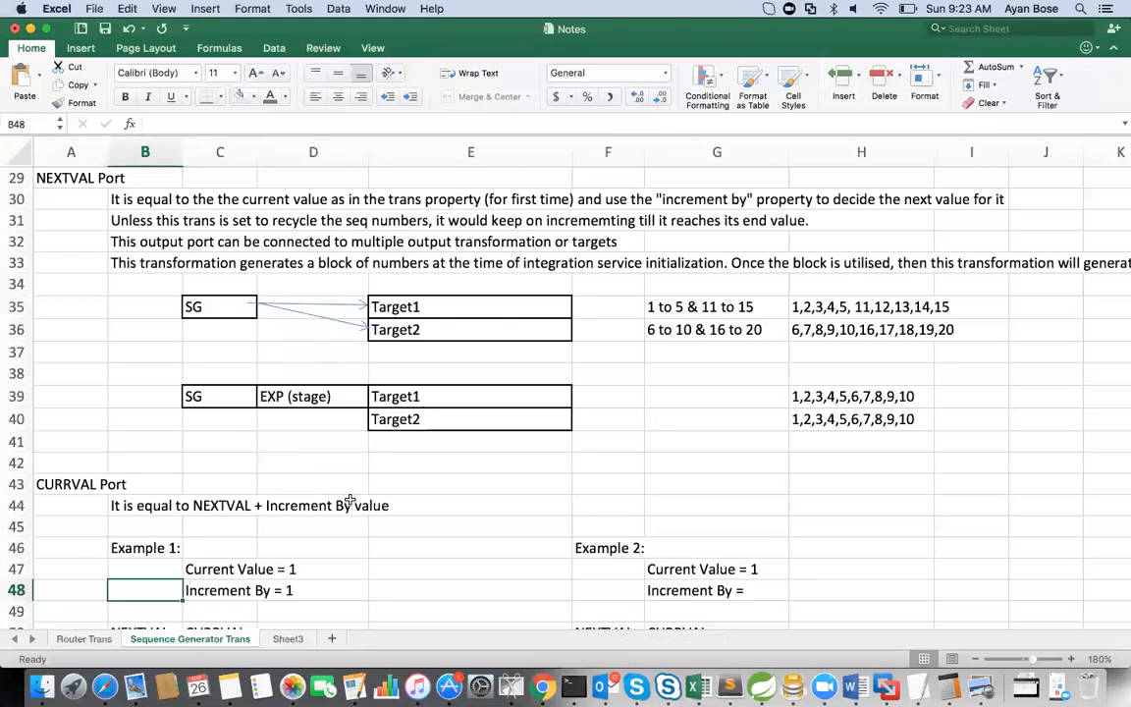
{"action": "key", "text": "Return"}
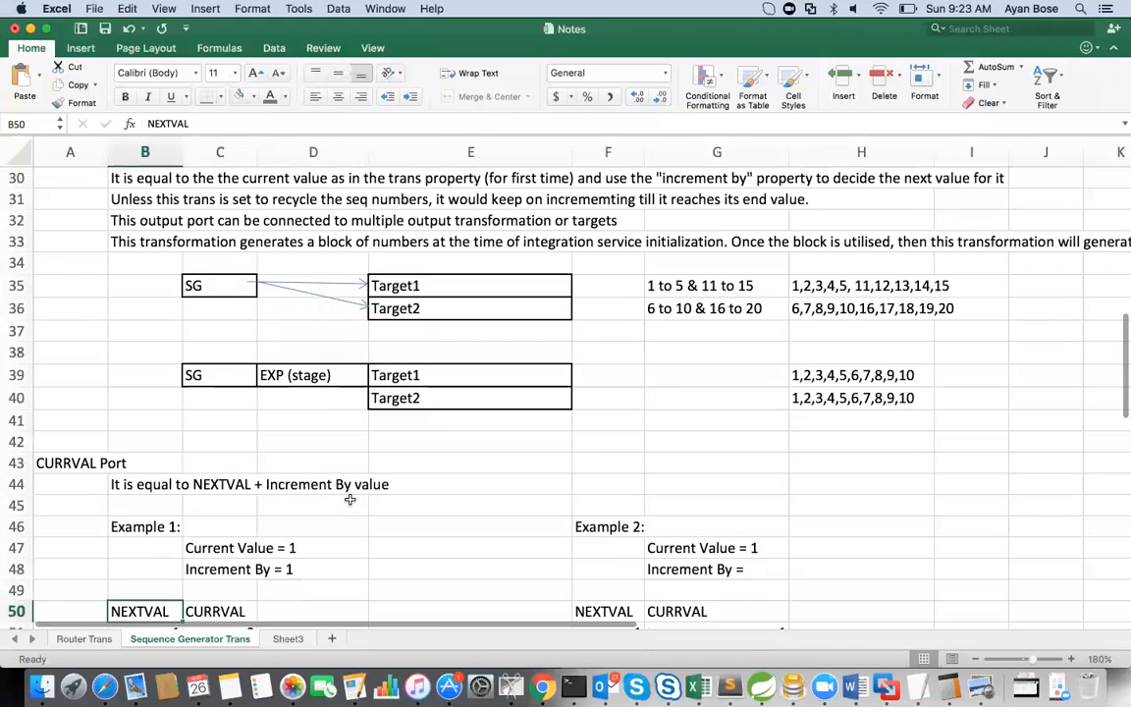
{"action": "key", "text": "Return"}
{"action": "key", "text": "Right"}
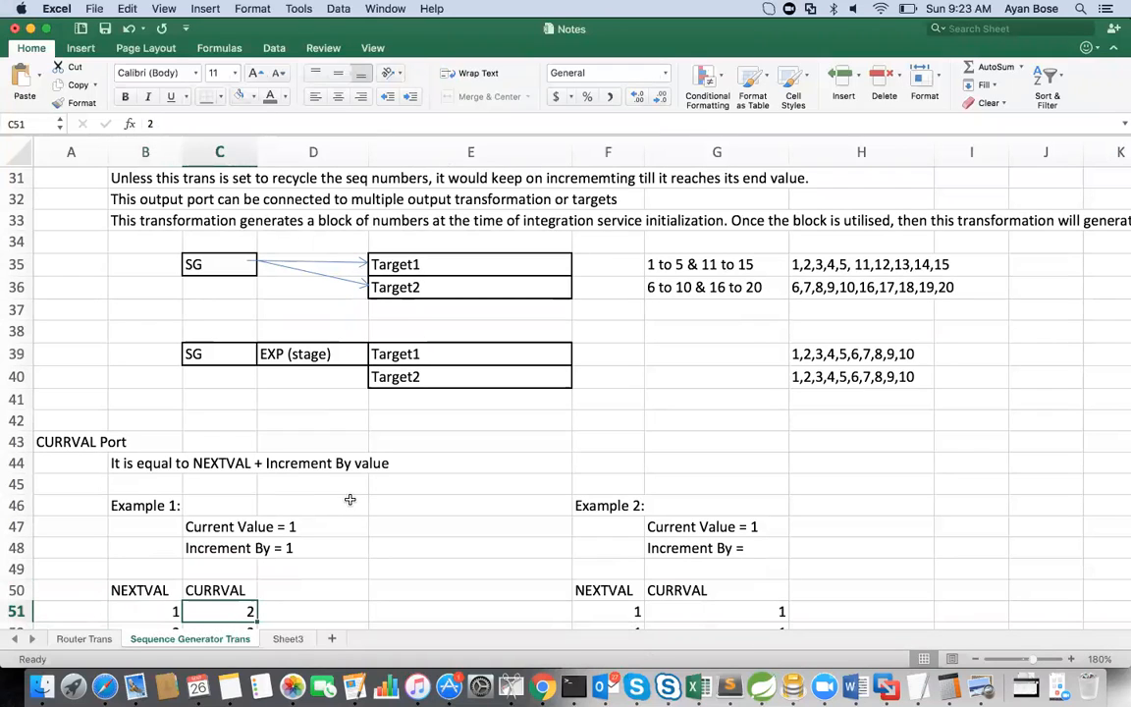
{"action": "key", "text": "Left"}
{"action": "key", "text": "Right"}
{"action": "key", "text": "Left"}
{"action": "key", "text": "Down"}
{"action": "key", "text": "Right"}
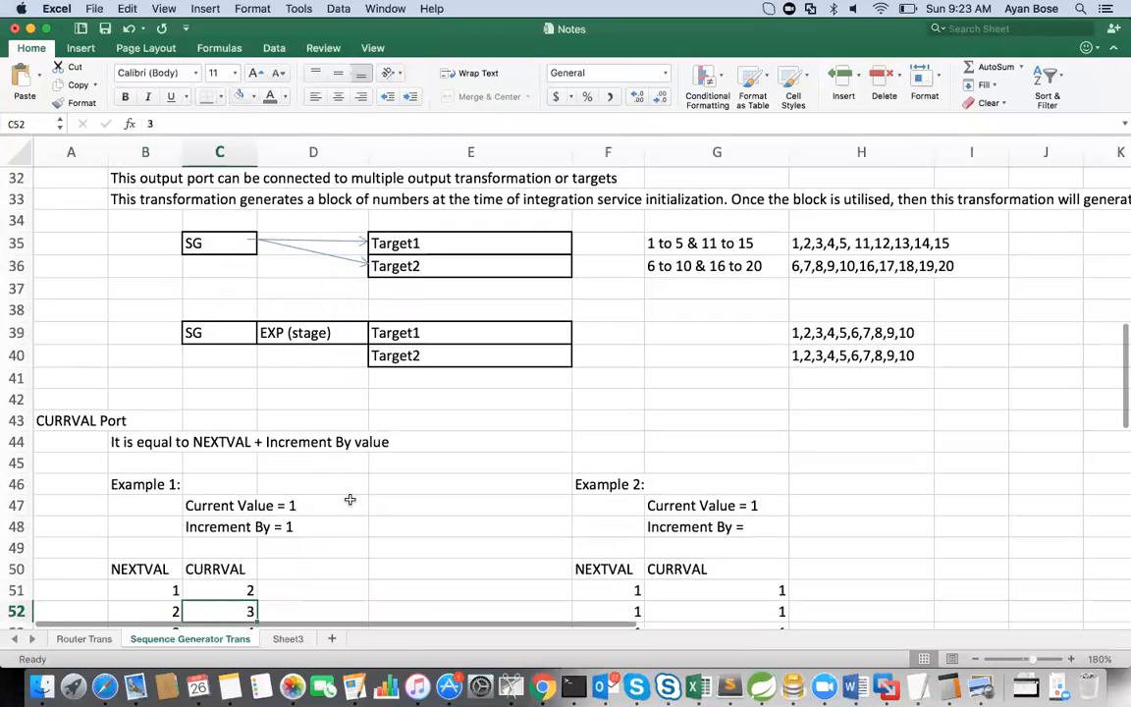
{"action": "key", "text": "Down"}
{"action": "key", "text": "Left"}
{"action": "key", "text": "Right"}
{"action": "key", "text": "Down"}
{"action": "key", "text": "Left"}
{"action": "key", "text": "Down"}
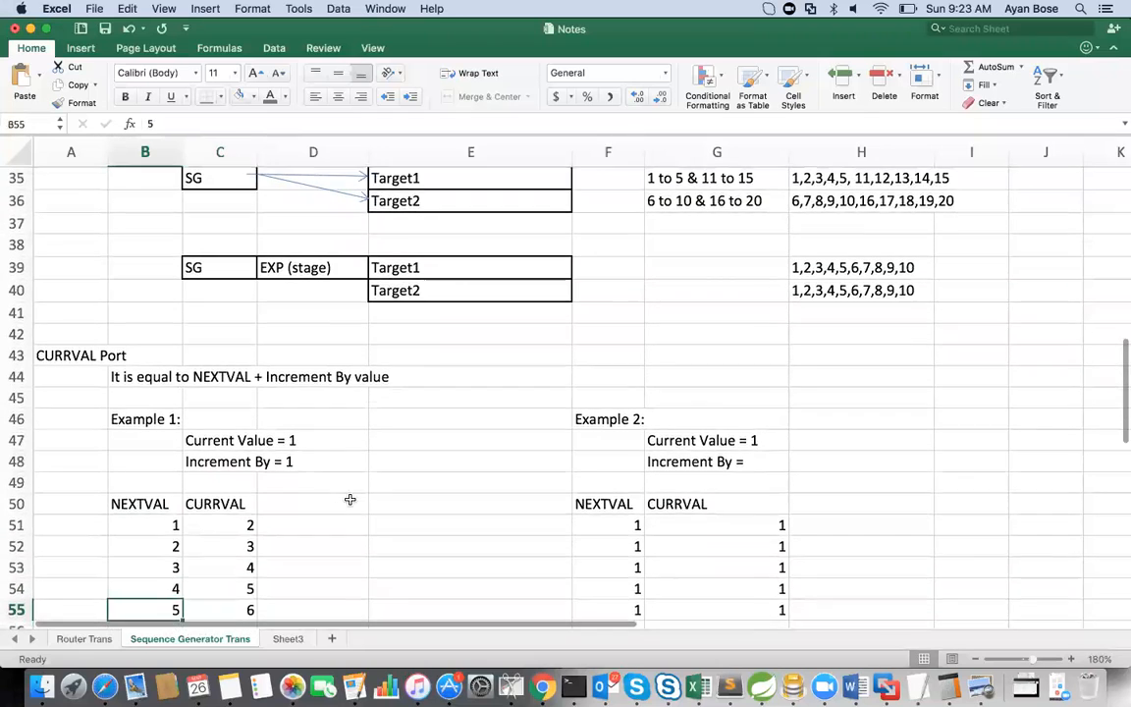
{"action": "key", "text": "Down"}
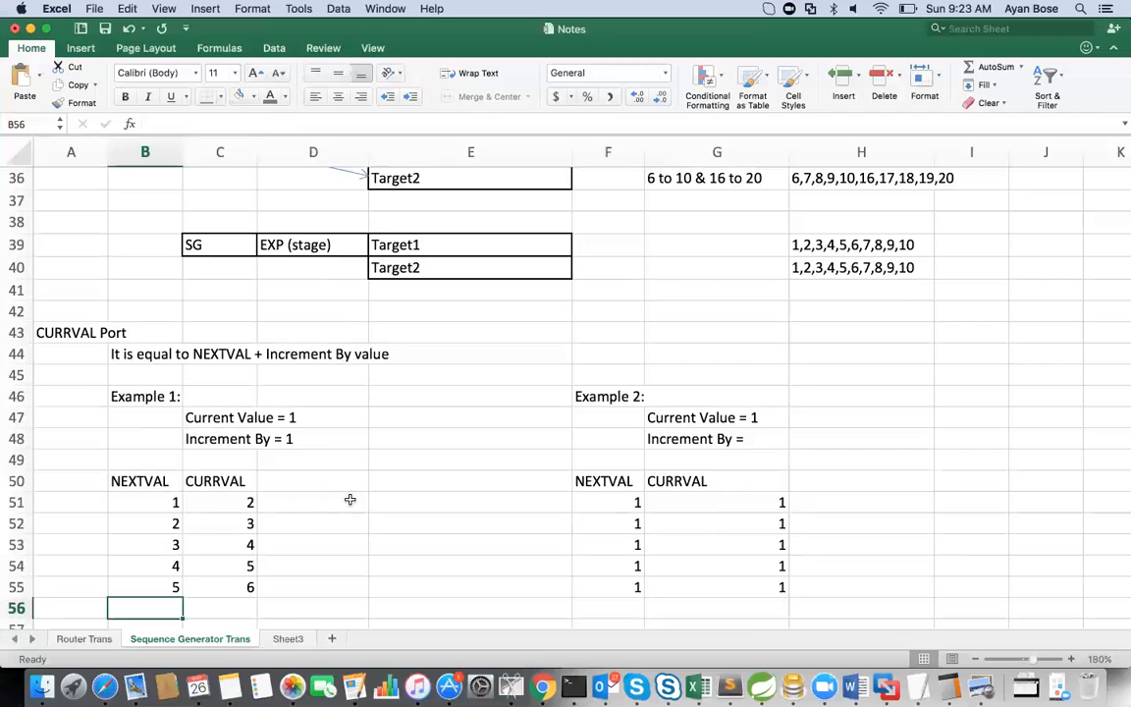
Step: Check Example 2's Increment By line in G48, and reopen the properties of seq_sequence_generator in PowerCenter Designer
{"action": "left_click", "coordinate": [667, 442]}
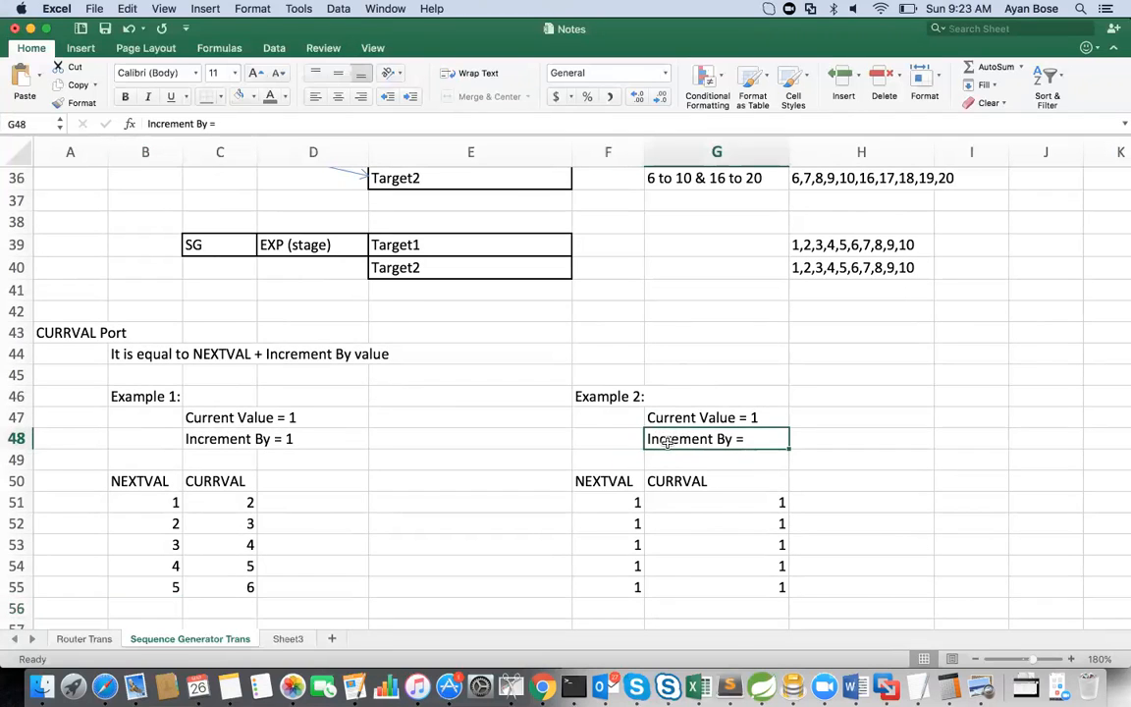
{"action": "left_click", "coordinate": [886, 686]}
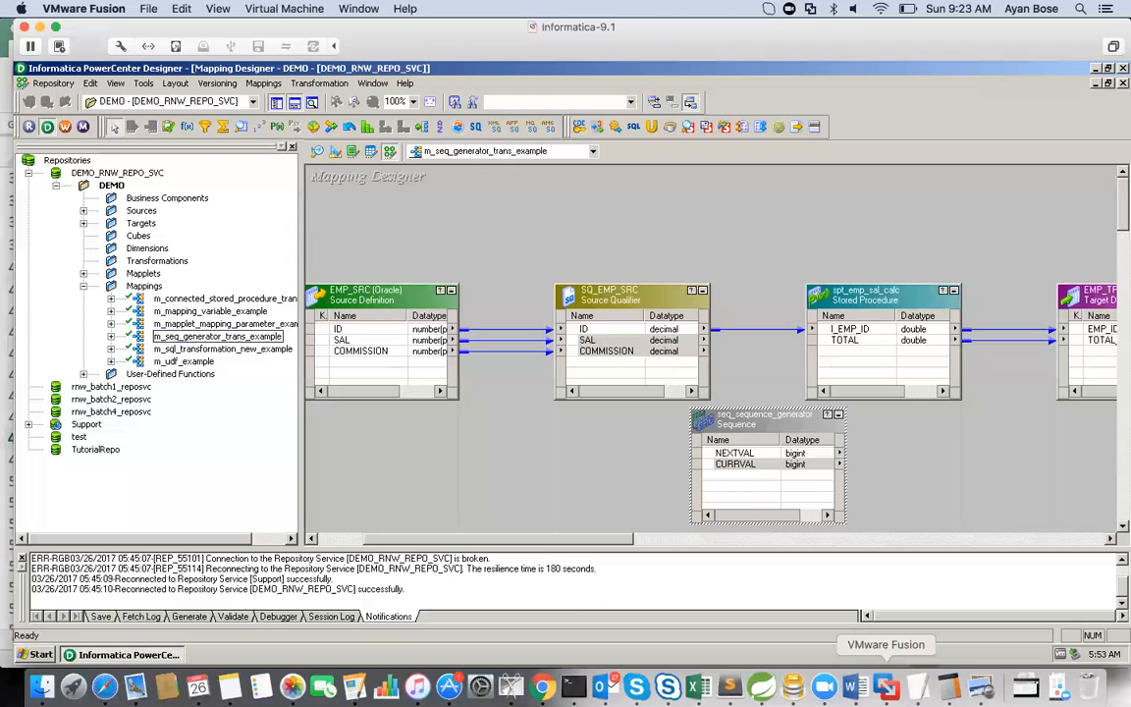
{"action": "double_click", "coordinate": [756, 433]}
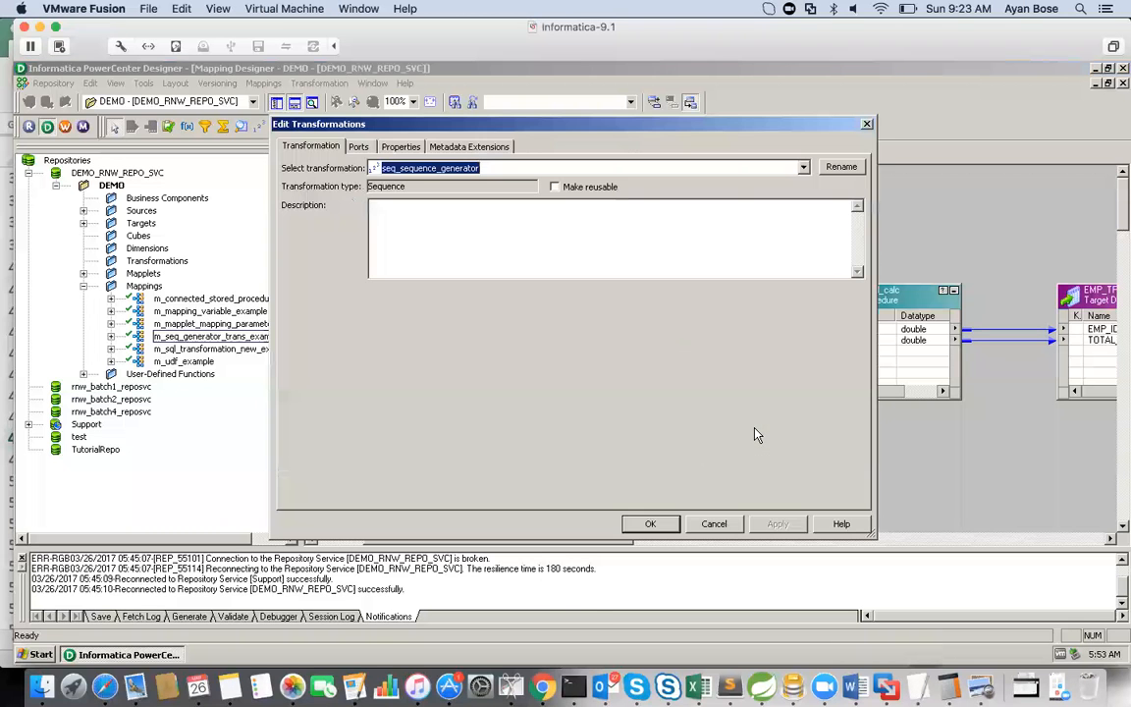
{"action": "left_click", "coordinate": [398, 145]}
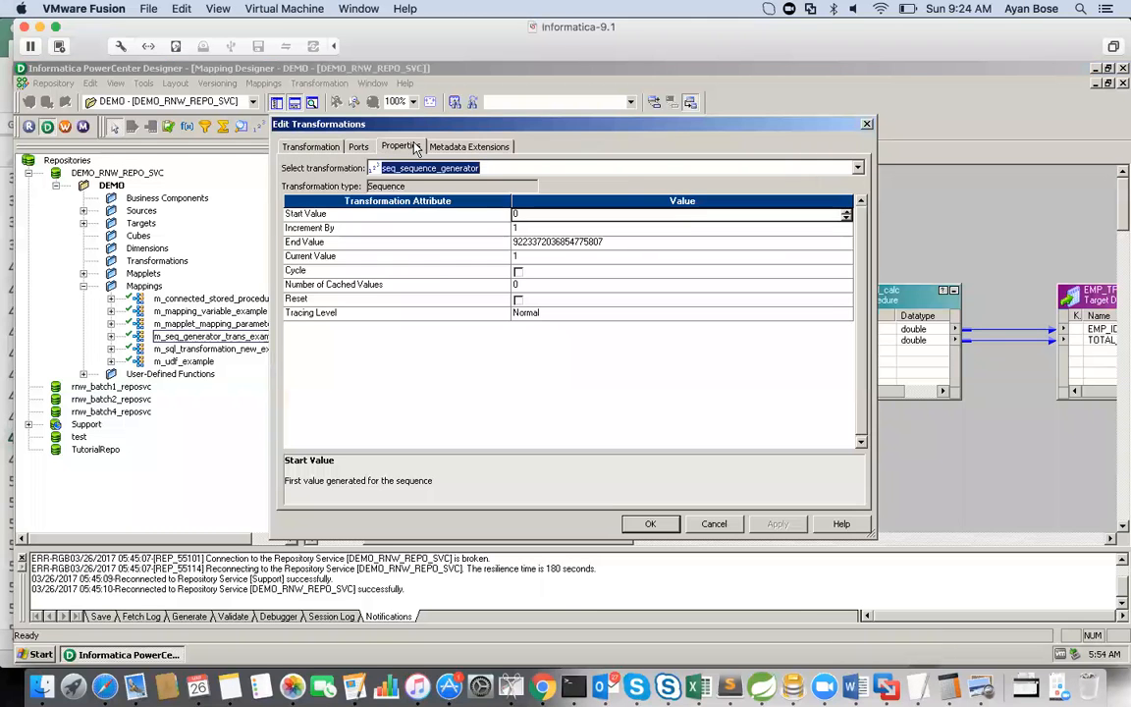
Step: Try to set Increment By of seq_sequence_generator to 0, dismissing the validation messages
{"action": "left_click", "coordinate": [517, 227]}
{"action": "key", "text": "BackSpace"}
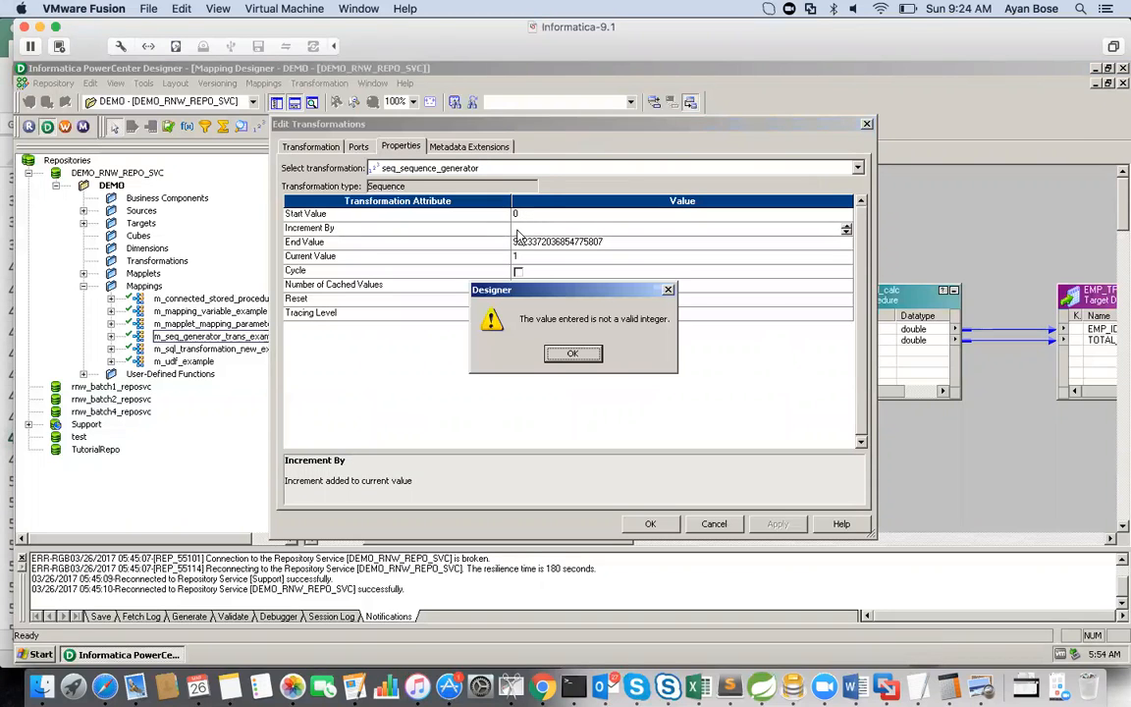
{"action": "left_click", "coordinate": [572, 354]}
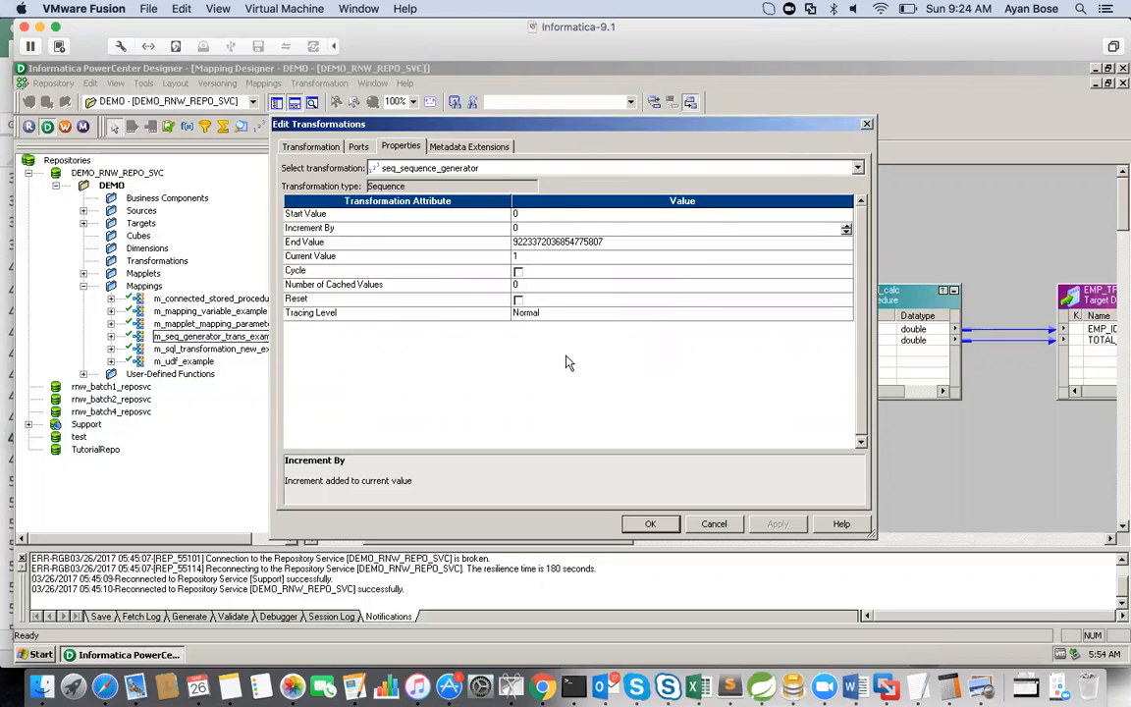
{"action": "left_click", "coordinate": [567, 356]}
{"action": "left_click", "coordinate": [570, 358]}
{"action": "left_click", "coordinate": [539, 259]}
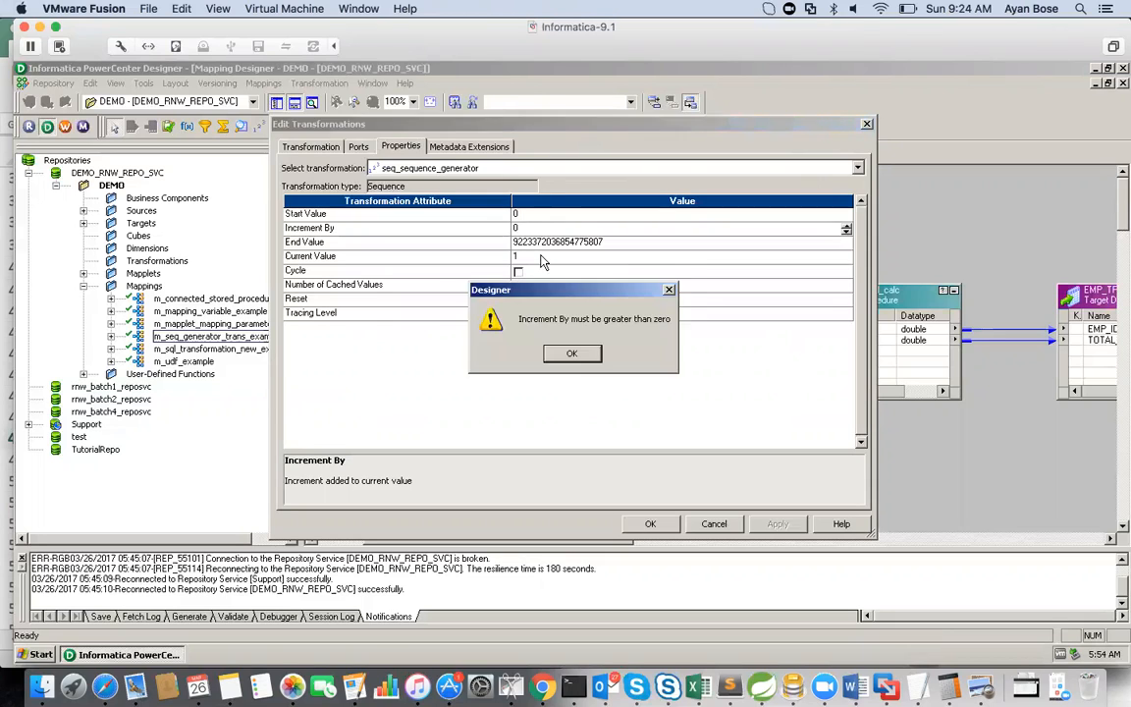
{"action": "left_click", "coordinate": [557, 358]}
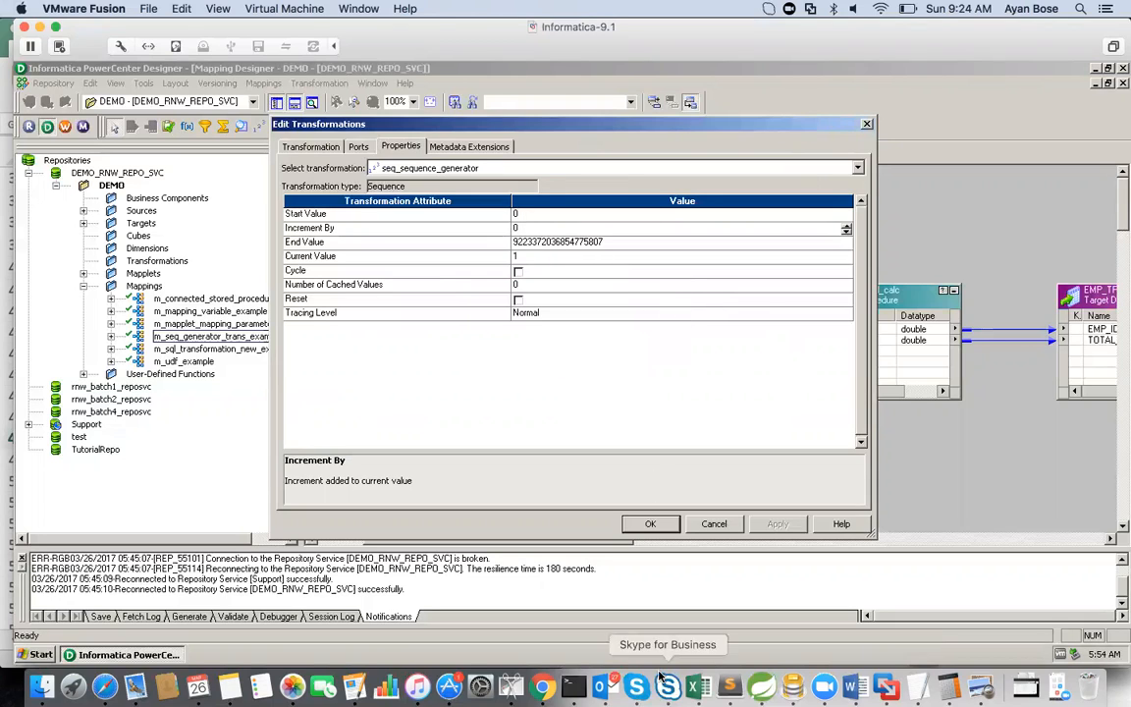
Step: Switch to the Excel notes and go through Example 2's NEXTVAL and CURRVAL pairs in rows 51 to 55
{"action": "left_click", "coordinate": [697, 686]}
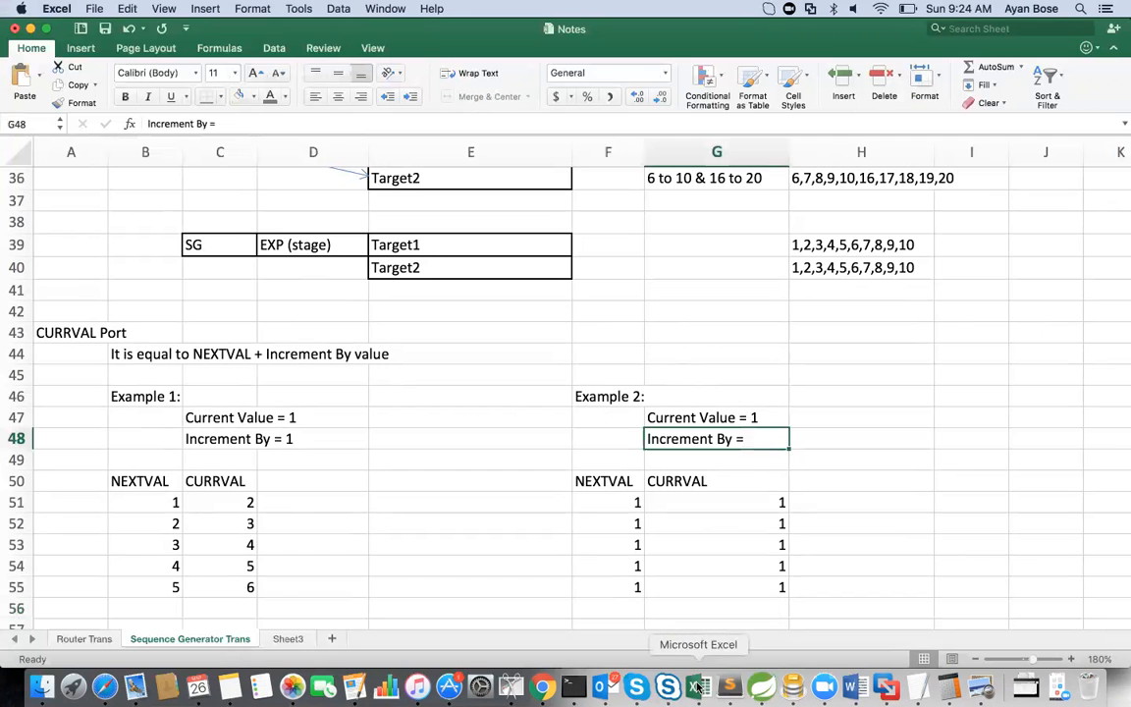
{"action": "left_click", "coordinate": [604, 498]}
{"action": "key", "text": "Right"}
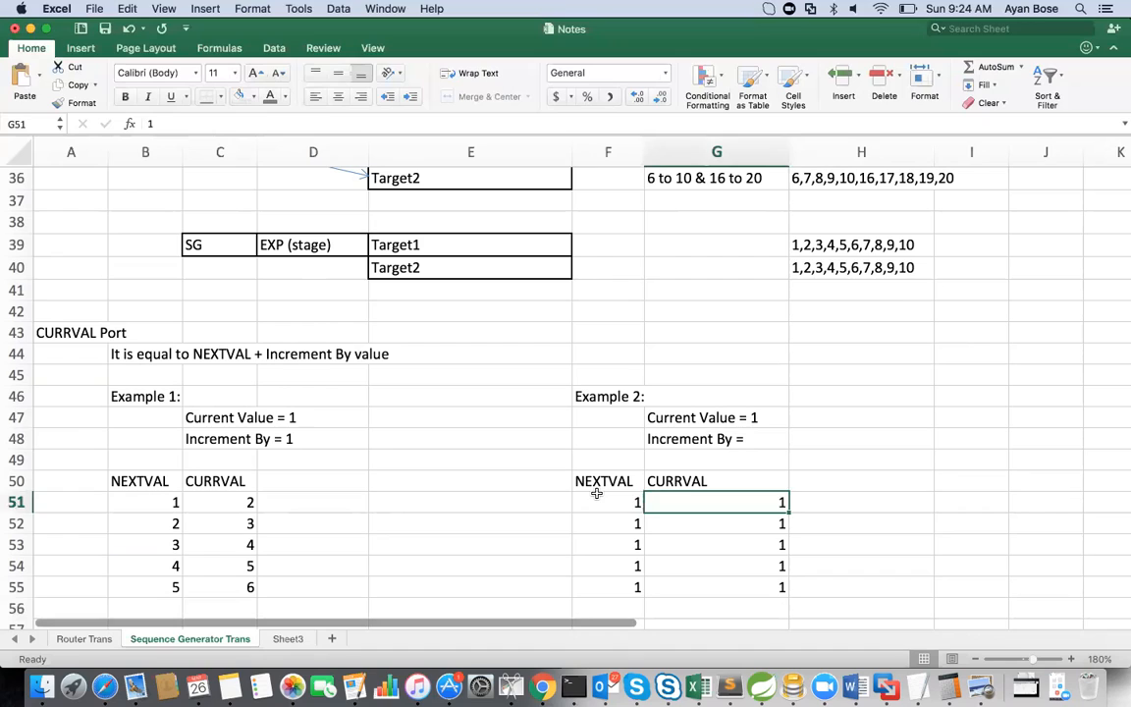
{"action": "key", "text": "Left"}
{"action": "key", "text": "Down"}
{"action": "key", "text": "Down"}
{"action": "key", "text": "Down"}
{"action": "key", "text": "Down"}
{"action": "key", "text": "Down"}
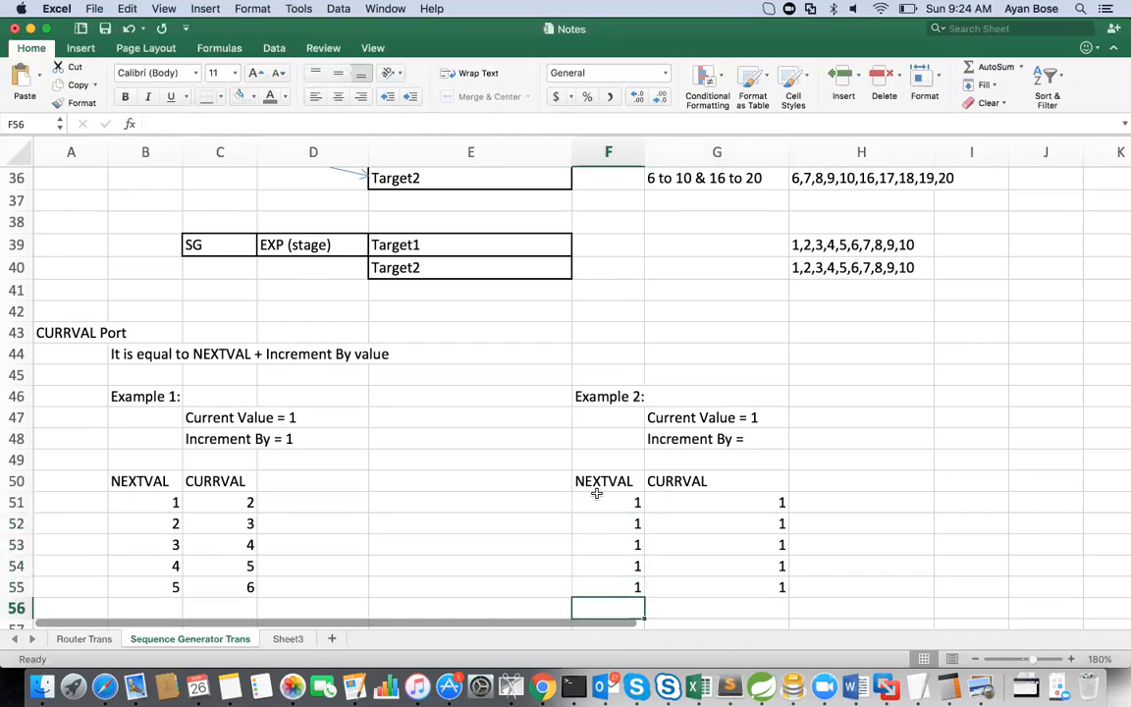
{"action": "left_click", "coordinate": [770, 498]}
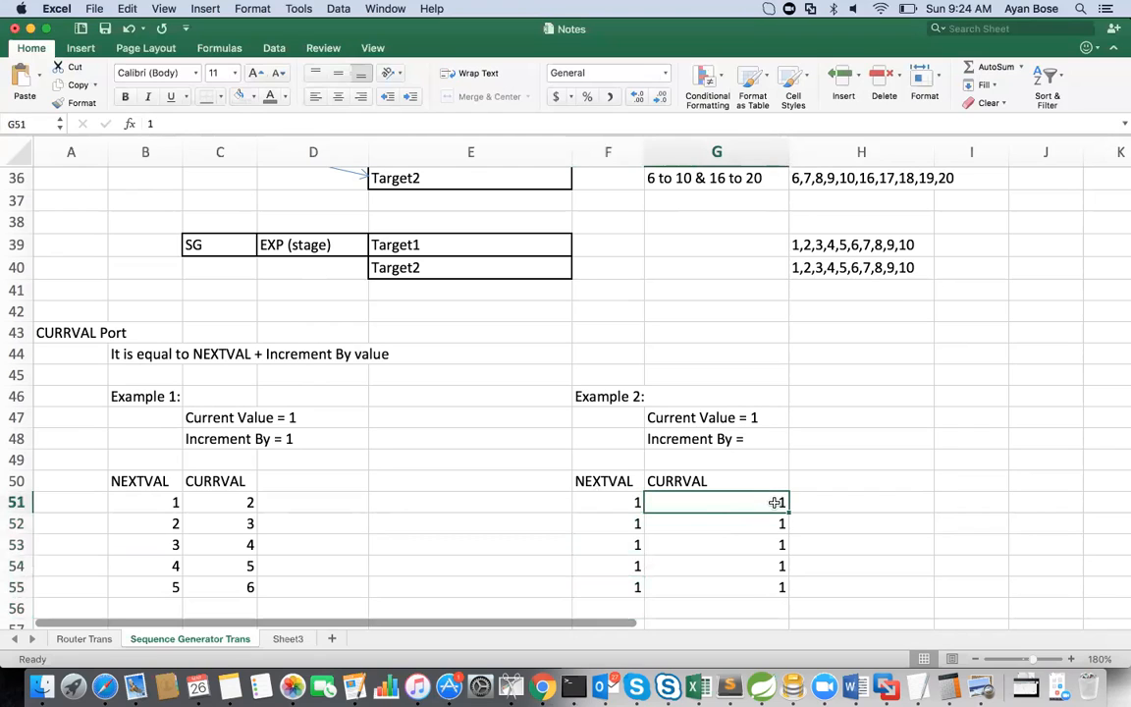
{"action": "left_click", "coordinate": [617, 523]}
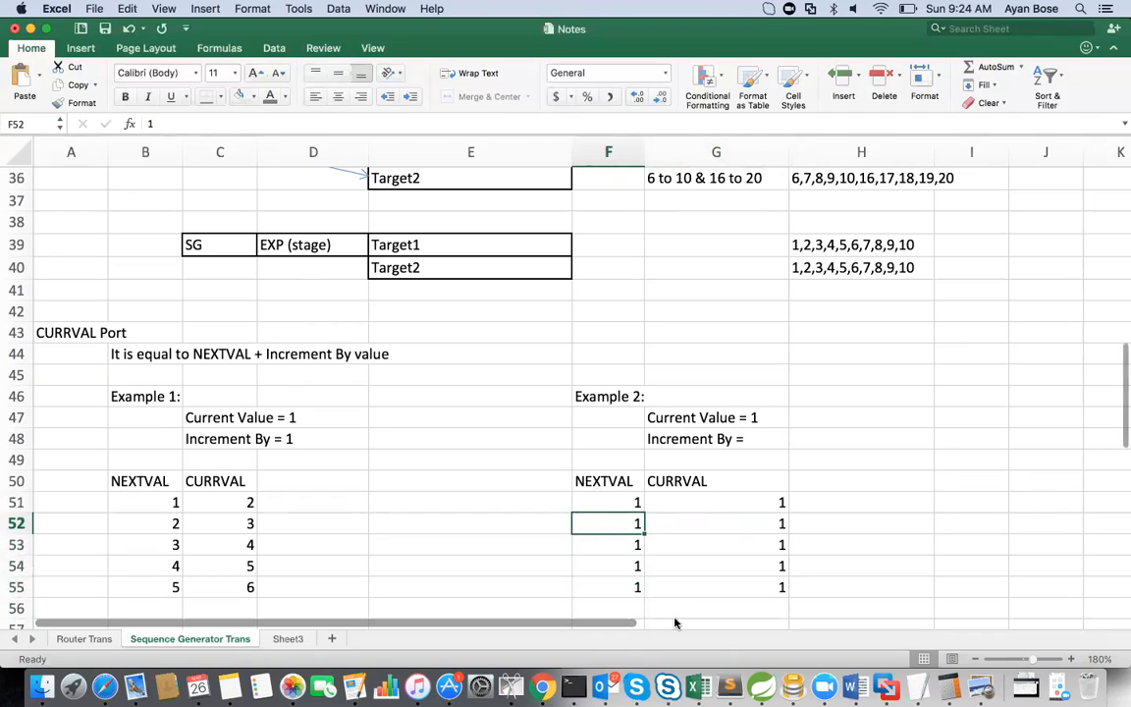
{"action": "key", "text": "Down"}
{"action": "key", "text": "Down"}
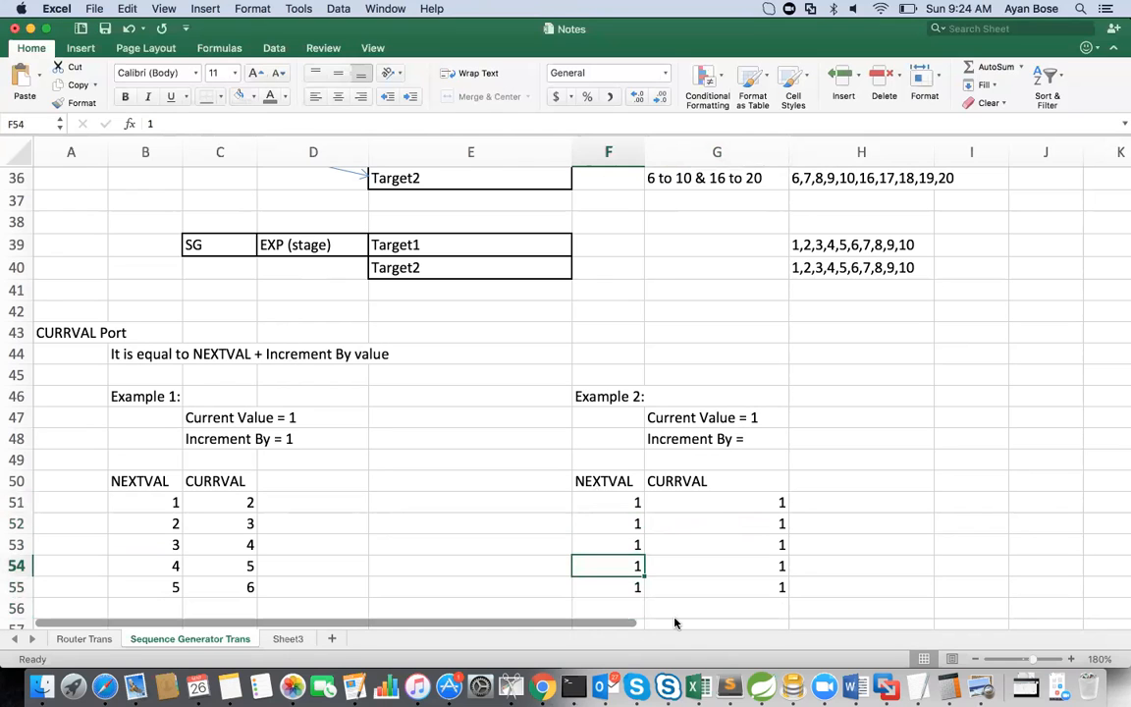
Step: Return to PowerCenter Designer and accept the seq_sequence_generator properties with Increment By at 1
{"action": "left_click", "coordinate": [885, 690]}
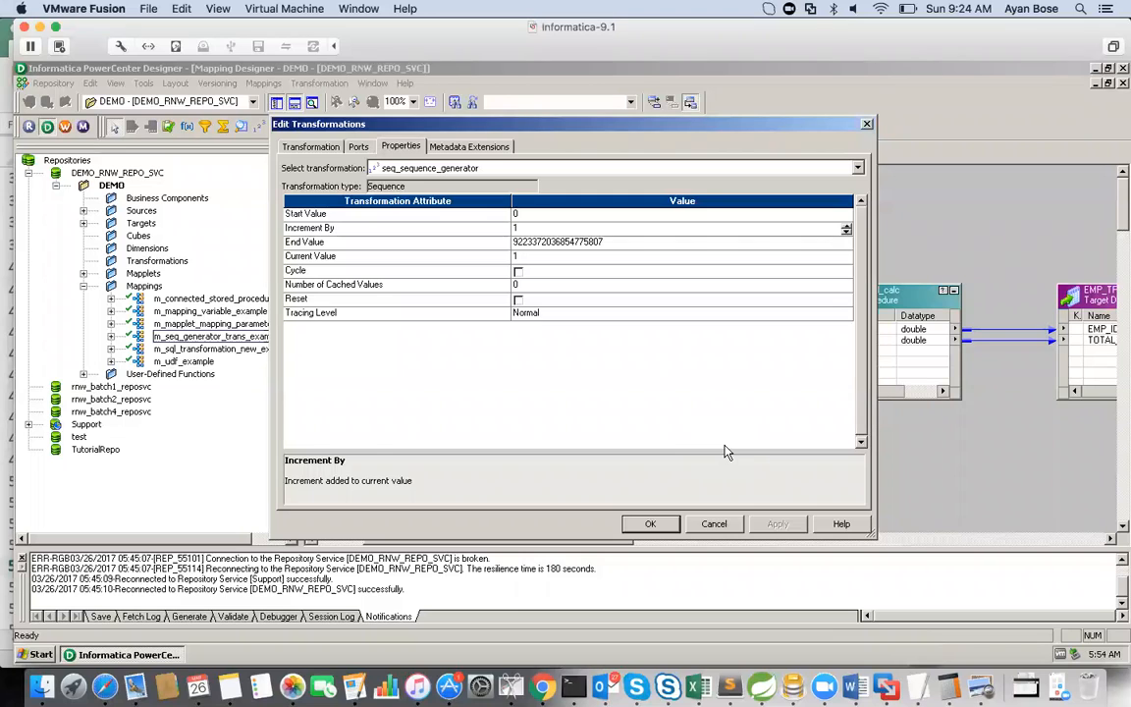
{"action": "left_click", "coordinate": [650, 523]}
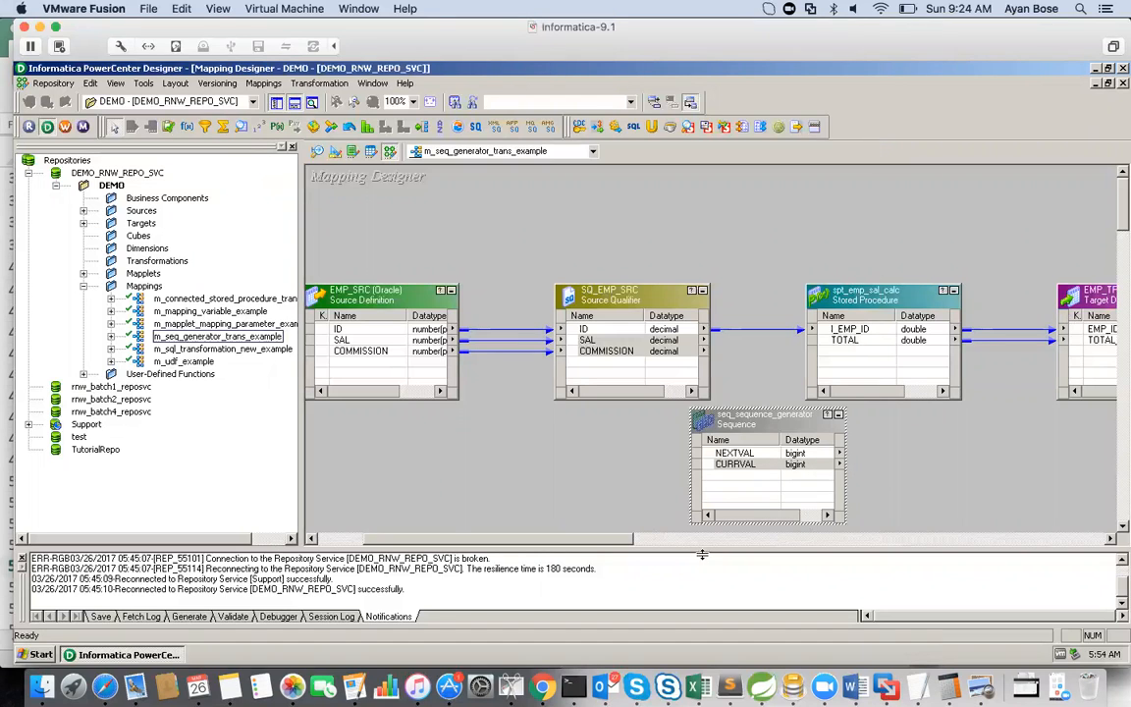
{"action": "left_click_drag", "start_coordinate": [601, 539], "coordinate": [647, 540]}
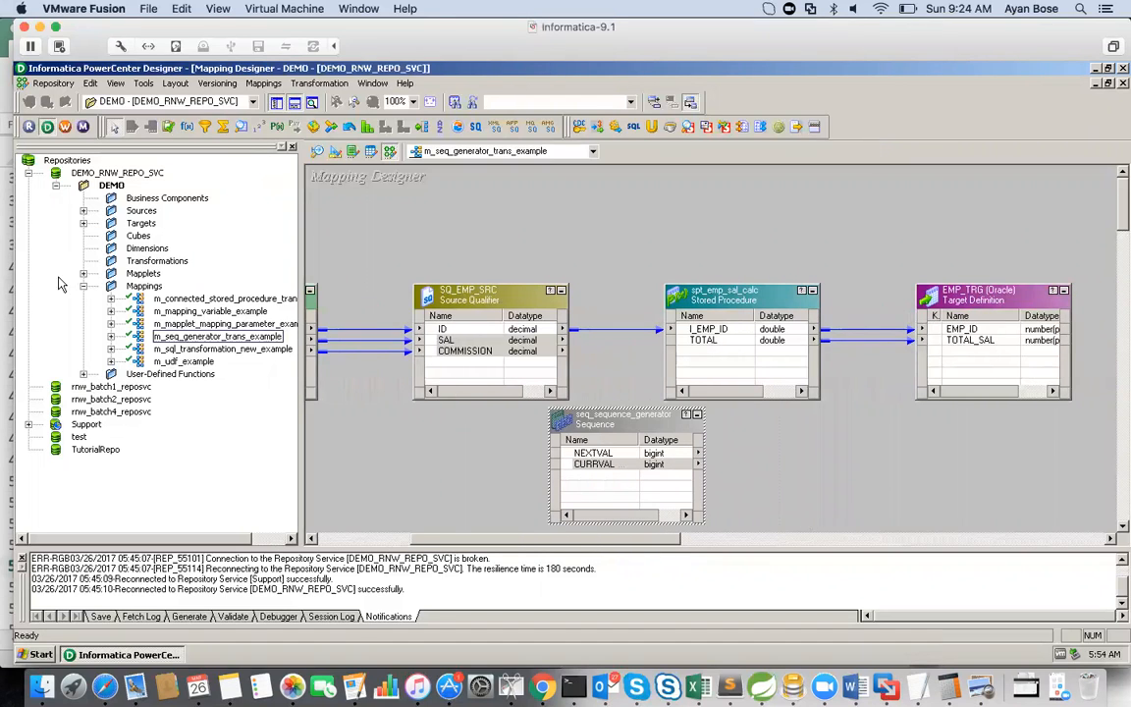
Step: Copy the EMP_TRG target and paste it into the DEMO folder's Targets, confirming the copy
{"action": "left_click", "coordinate": [84, 224]}
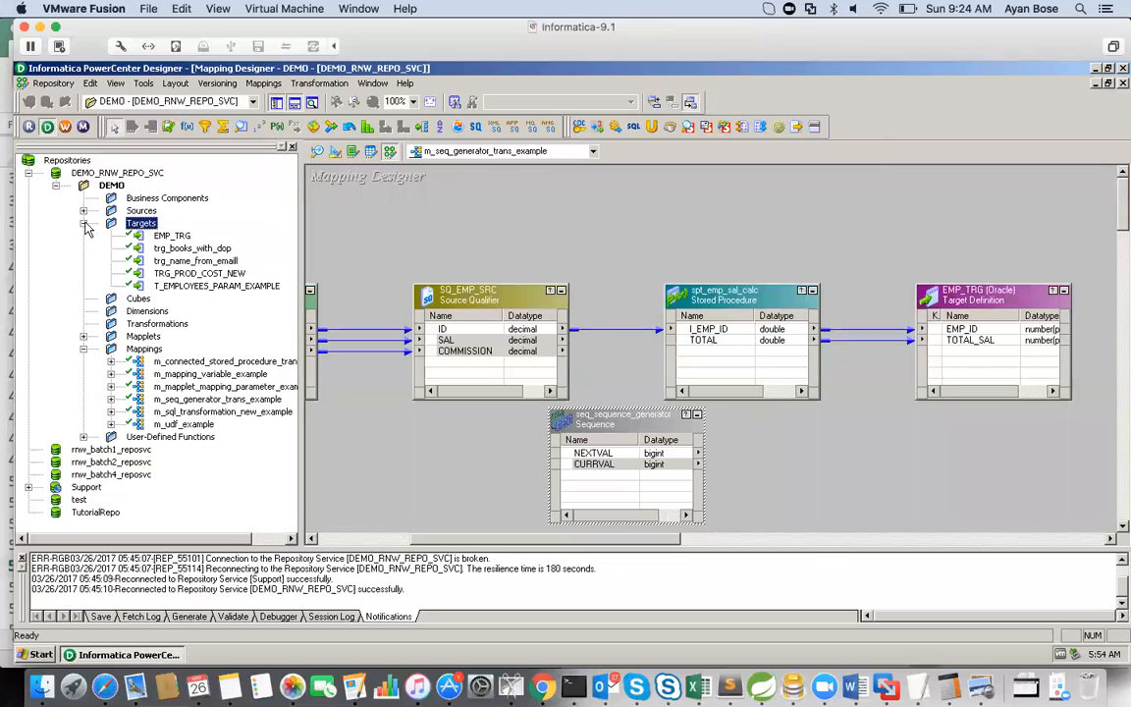
{"action": "left_click", "coordinate": [170, 240]}
{"action": "left_click_drag", "start_coordinate": [172, 239], "coordinate": [143, 226]}
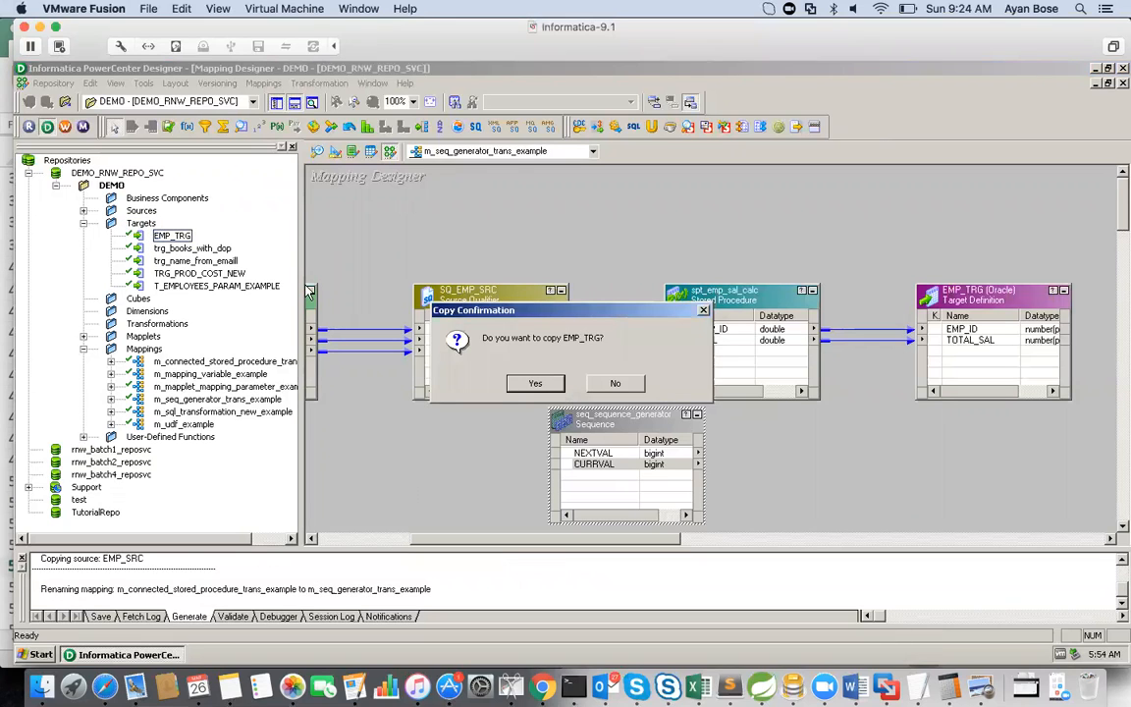
{"action": "left_click", "coordinate": [543, 383]}
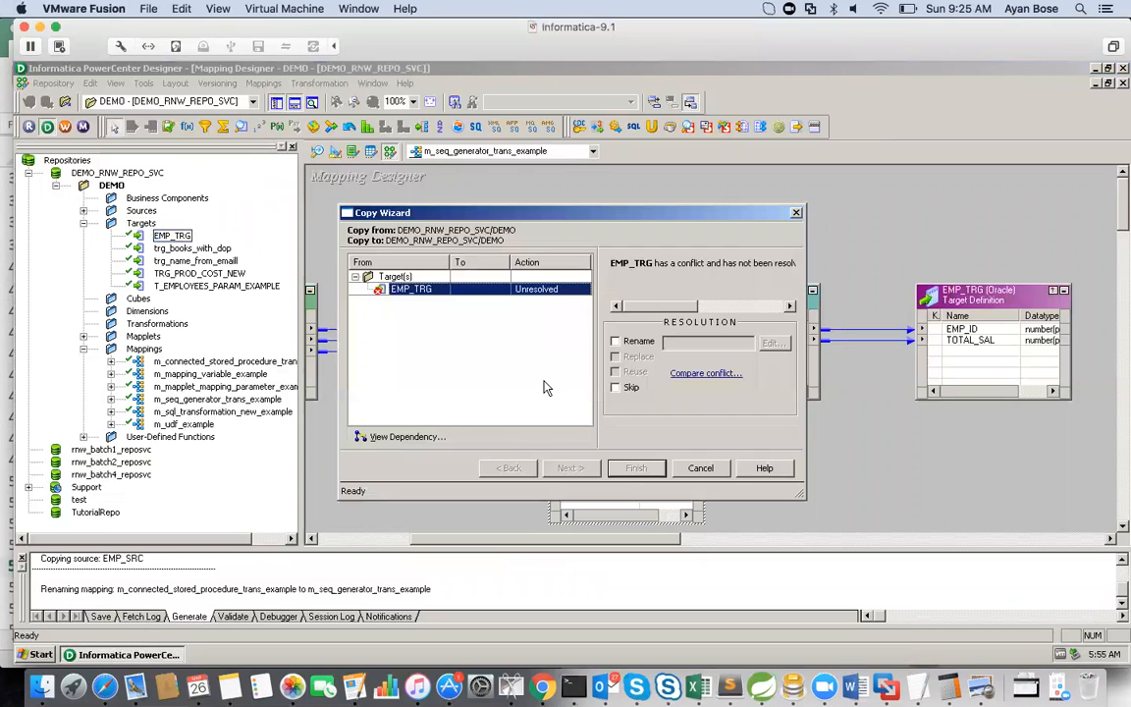
Step: Resolve the copy's name conflict by renaming it FF_EMP_TRG, and finish the copy
{"action": "left_click", "coordinate": [614, 341]}
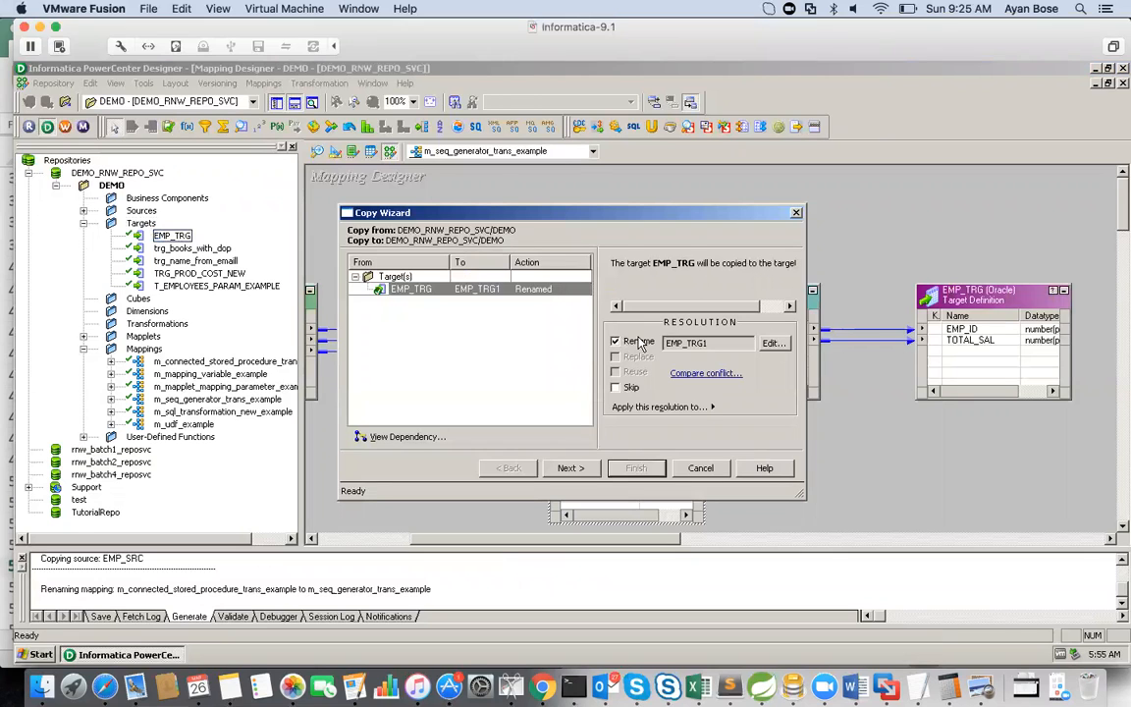
{"action": "left_click", "coordinate": [772, 343]}
{"action": "left_click", "coordinate": [431, 378]}
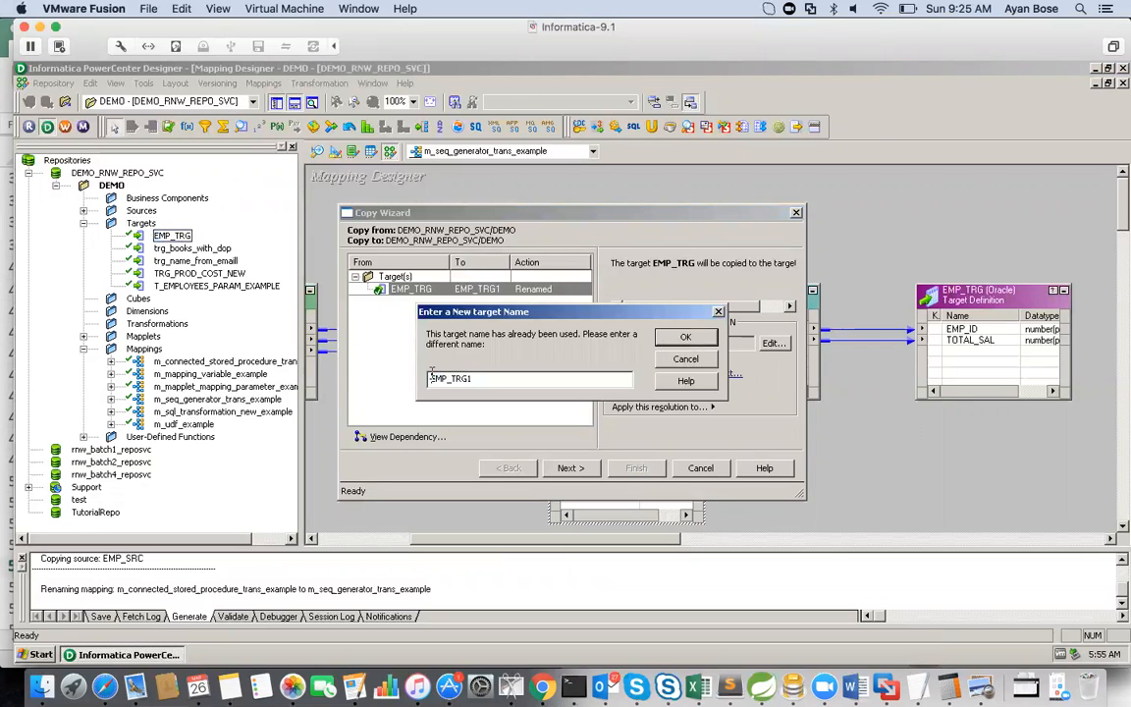
{"action": "type", "text": "FF_"}
{"action": "left_click", "coordinate": [697, 337]}
{"action": "left_click", "coordinate": [570, 467]}
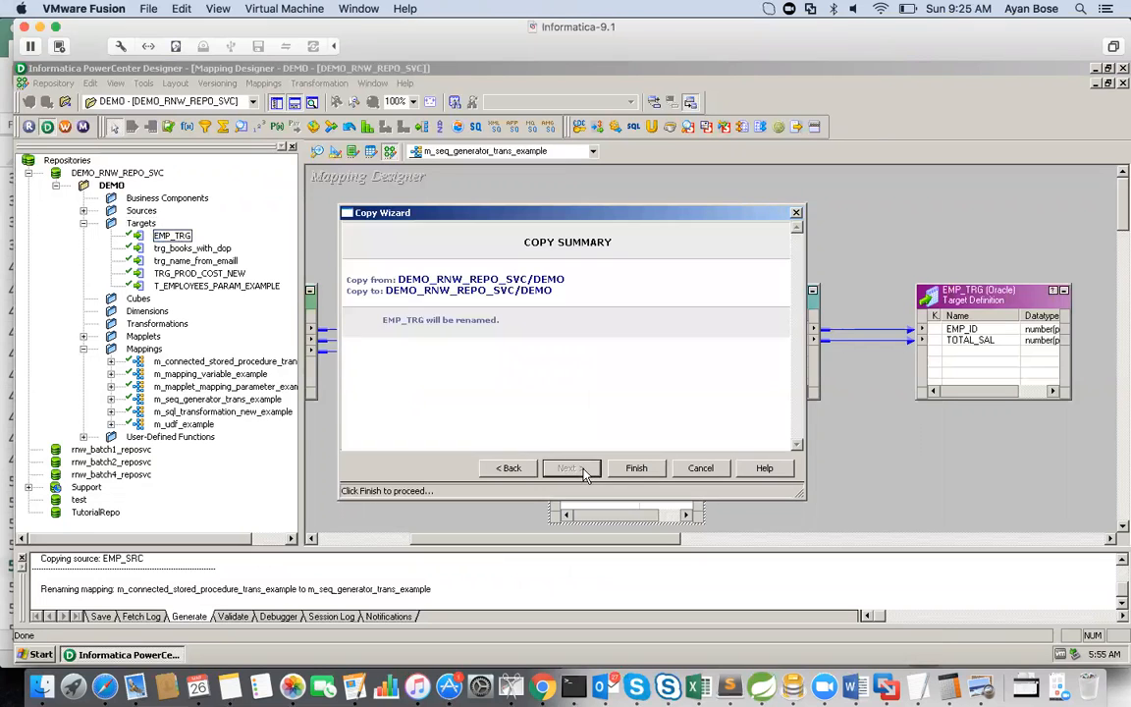
{"action": "left_click", "coordinate": [661, 468]}
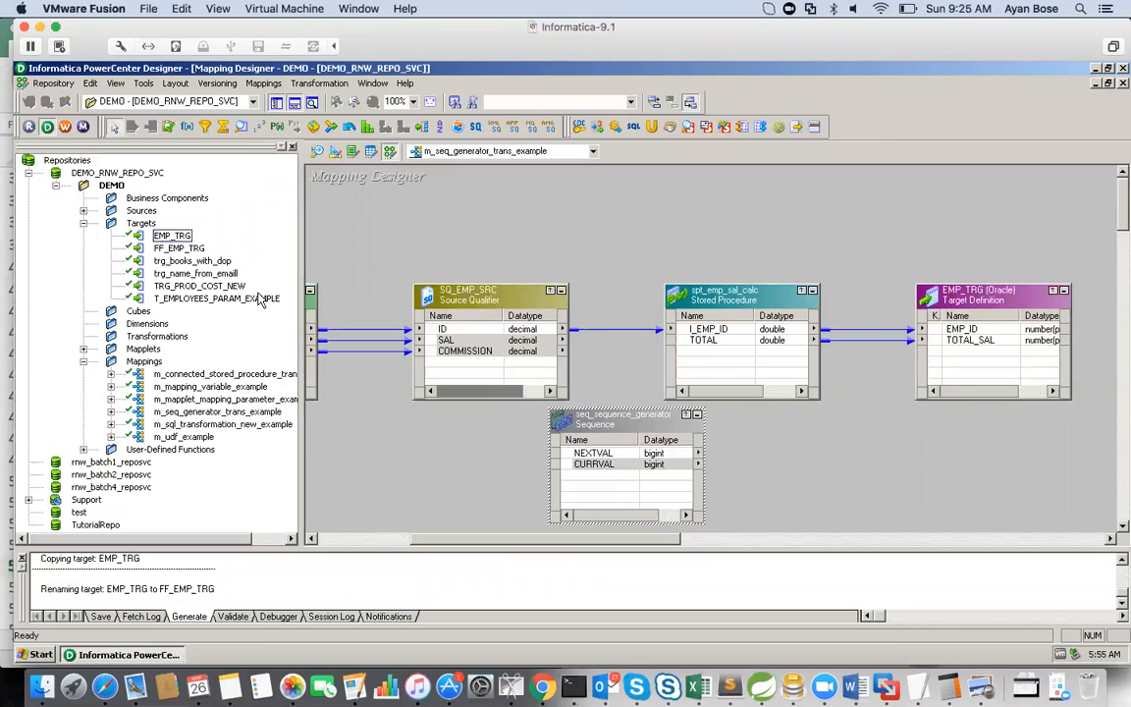
Step: Clear the Target Designer workspace and place the FF_EMP_TRG target in it
{"action": "left_click", "coordinate": [337, 153]}
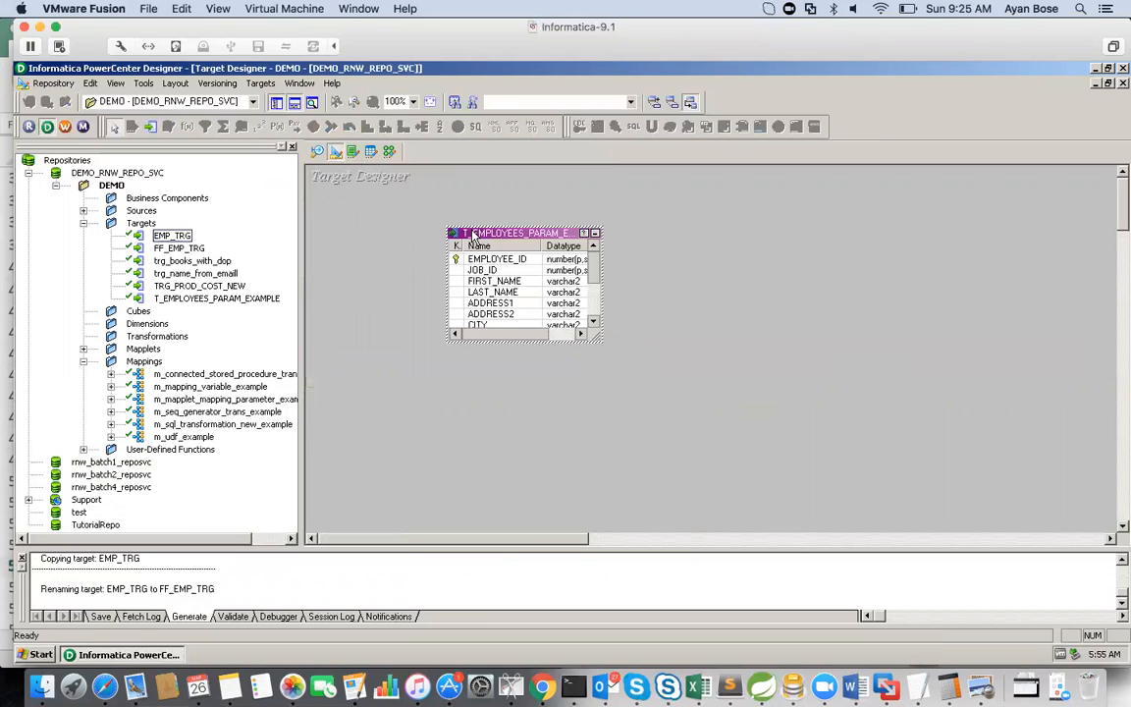
{"action": "right_click", "coordinate": [783, 263]}
{"action": "left_click", "coordinate": [791, 283]}
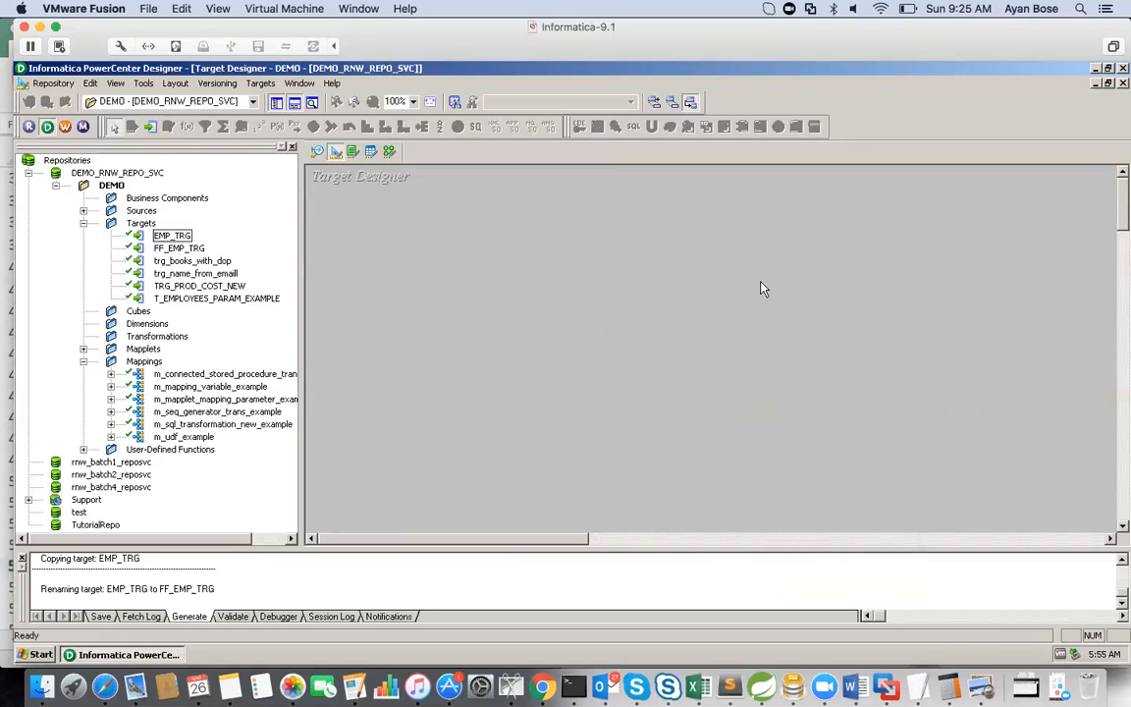
{"action": "right_click", "coordinate": [175, 252]}
{"action": "left_click", "coordinate": [180, 252]}
{"action": "left_click_drag", "start_coordinate": [180, 251], "coordinate": [424, 241]}
Step: Set the database type of the FF_EMP_TRG target to Flat File and save the repository changes
{"action": "double_click", "coordinate": [472, 252]}
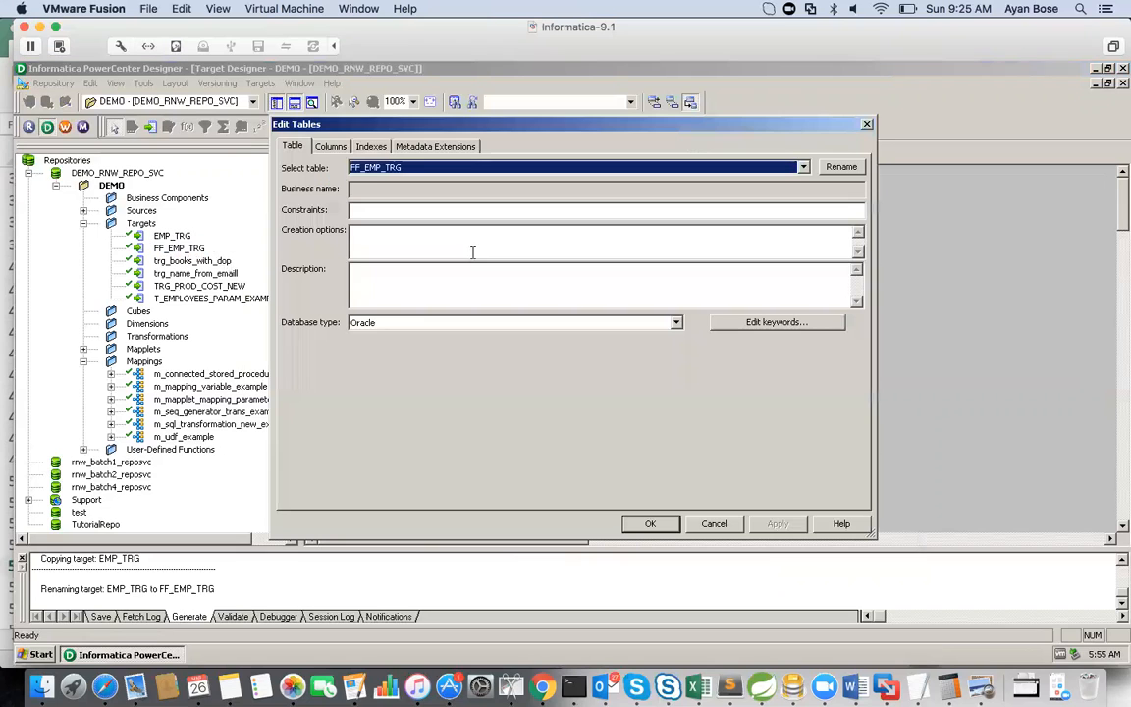
{"action": "left_click", "coordinate": [676, 323]}
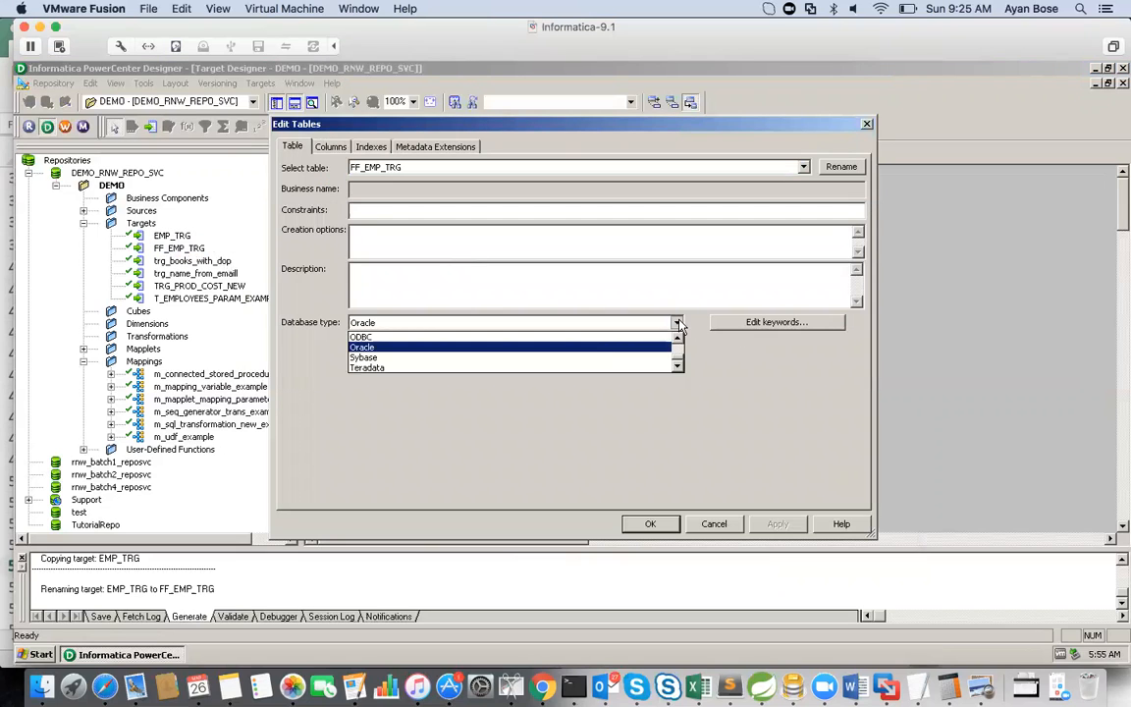
{"action": "left_click", "coordinate": [677, 337]}
{"action": "left_click", "coordinate": [677, 338]}
{"action": "left_click", "coordinate": [677, 338]}
{"action": "left_click", "coordinate": [678, 338]}
{"action": "left_click", "coordinate": [677, 337]}
{"action": "left_click", "coordinate": [678, 338]}
{"action": "left_click", "coordinate": [461, 358]}
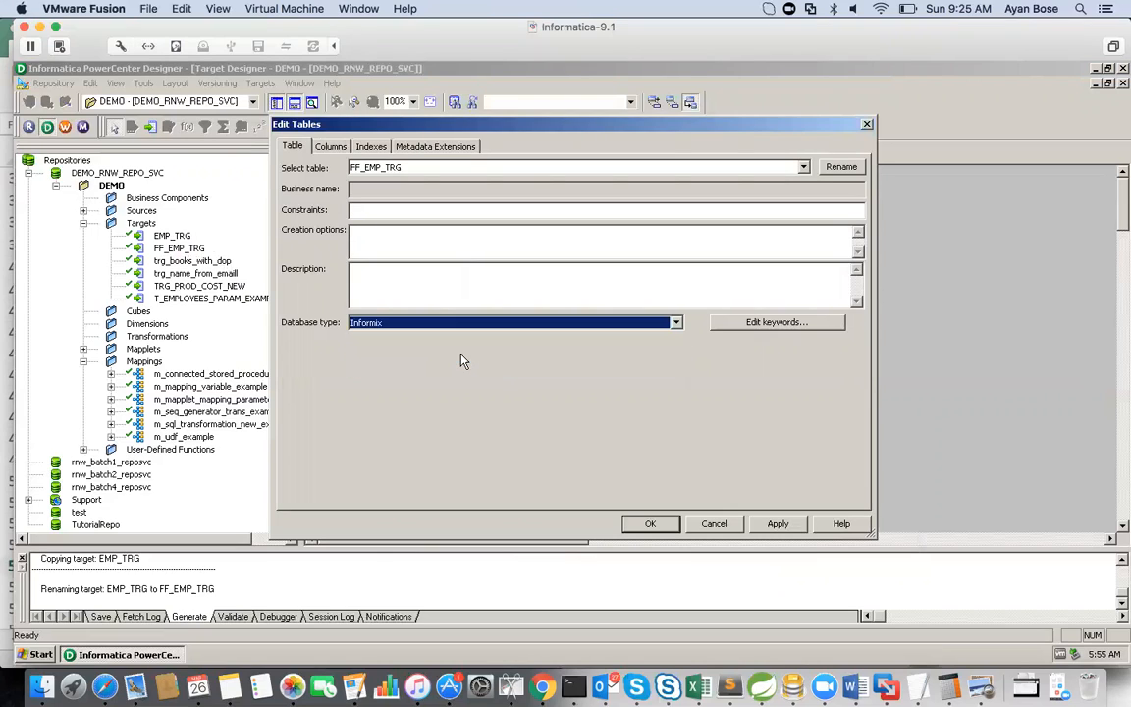
{"action": "left_click", "coordinate": [676, 322]}
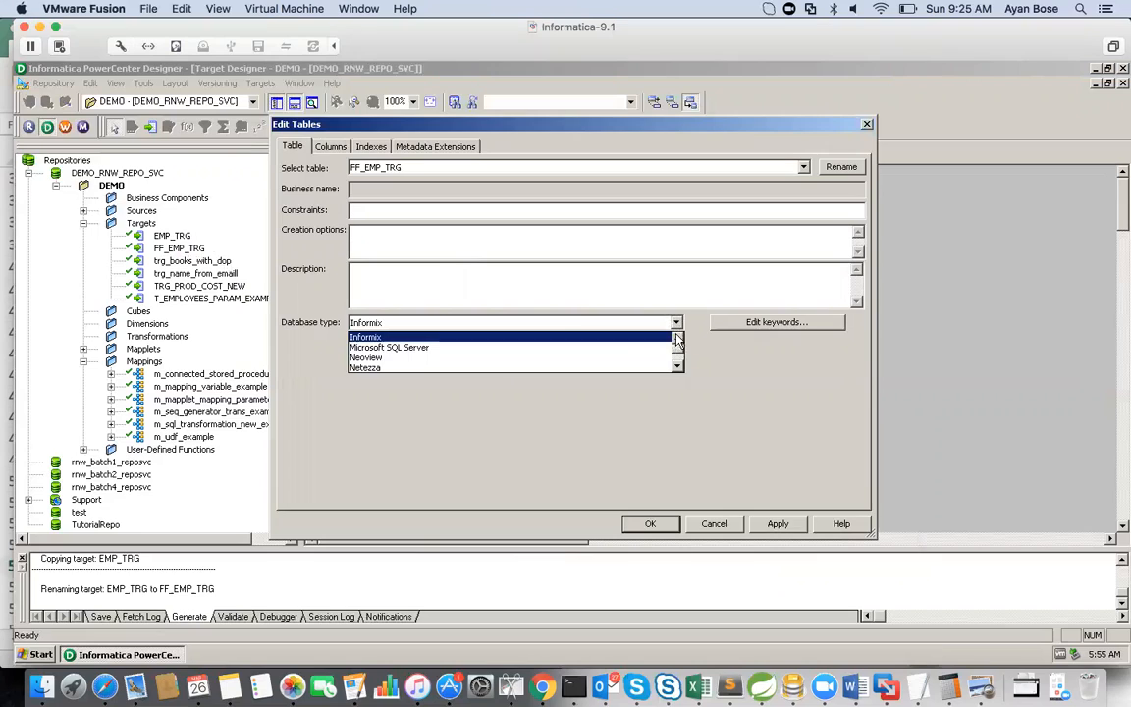
{"action": "left_click", "coordinate": [677, 337]}
{"action": "left_click", "coordinate": [505, 337]}
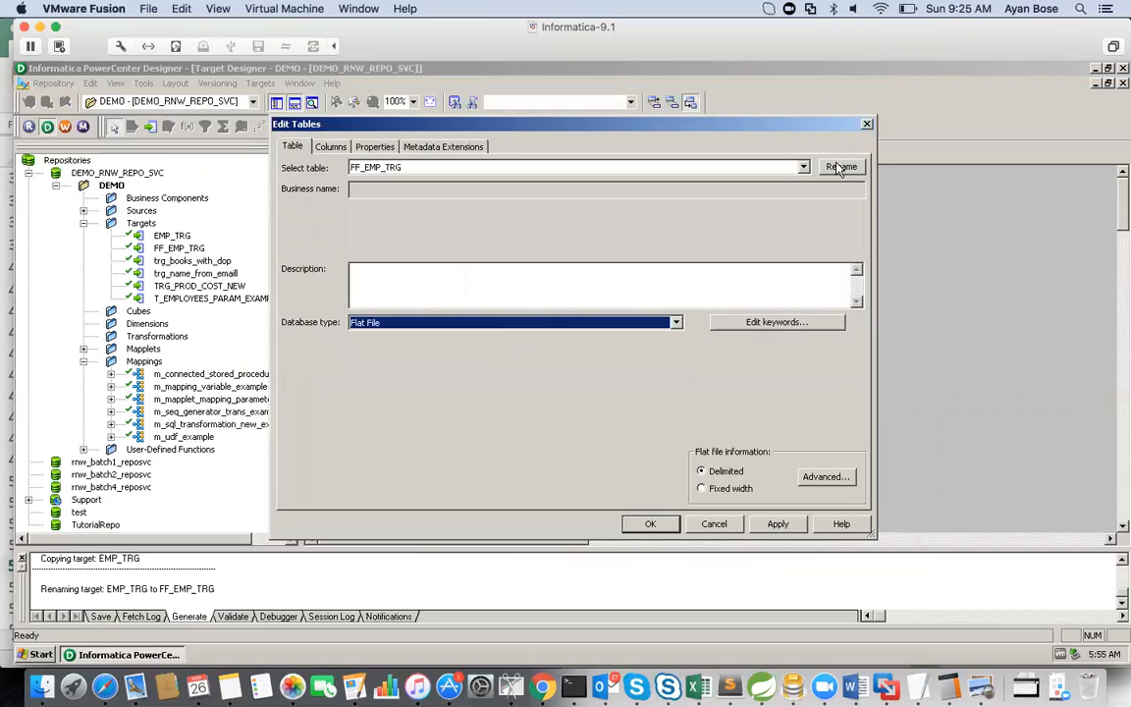
{"action": "left_click", "coordinate": [650, 523]}
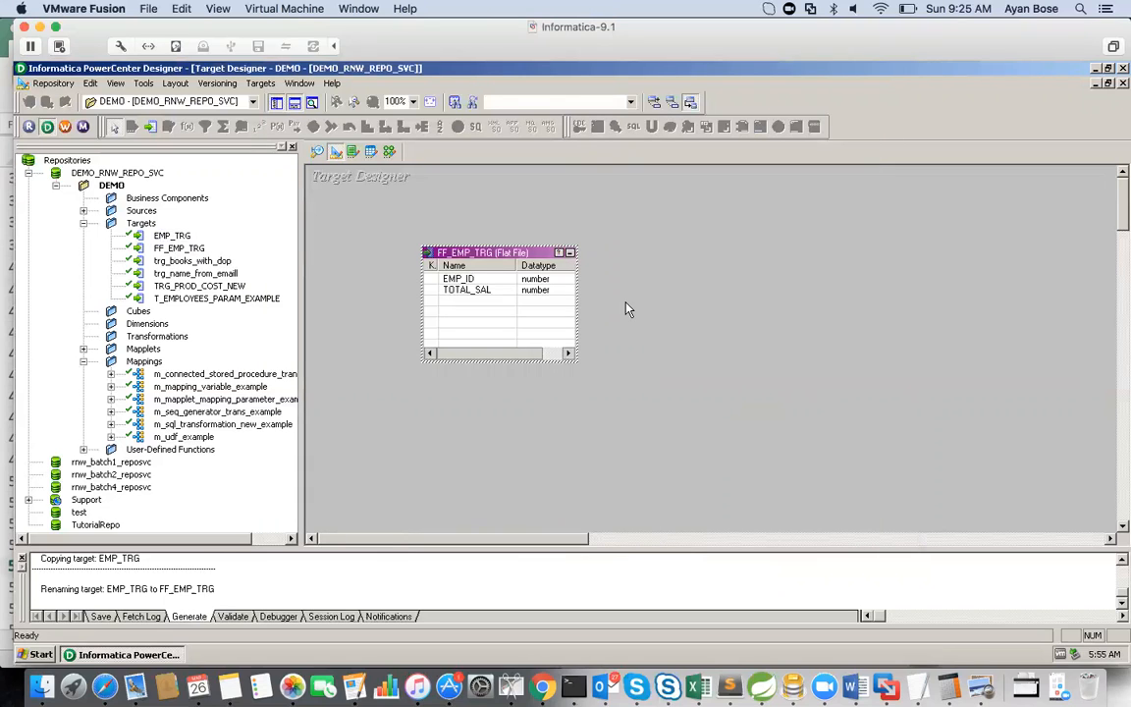
{"action": "key", "text": "ctrl+s"}
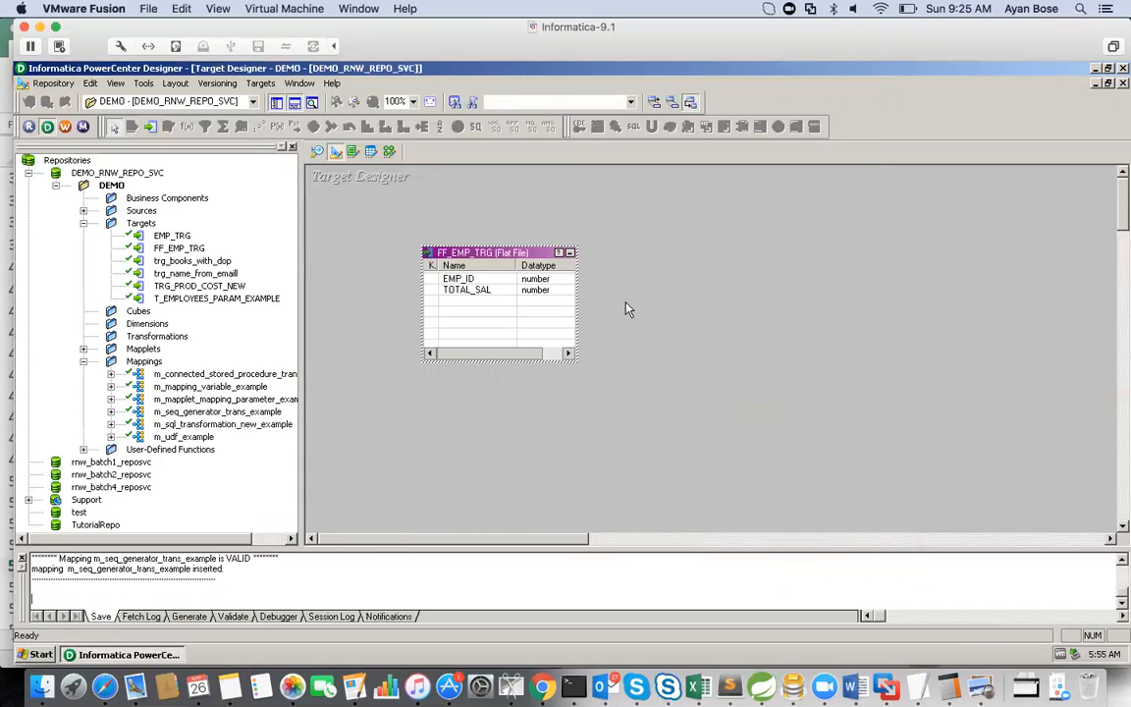
Step: In the Mapping Designer, replace the EMP_TRG target of m_seq_generator_trans_example with FF_EMP_TRG
{"action": "left_click", "coordinate": [387, 154]}
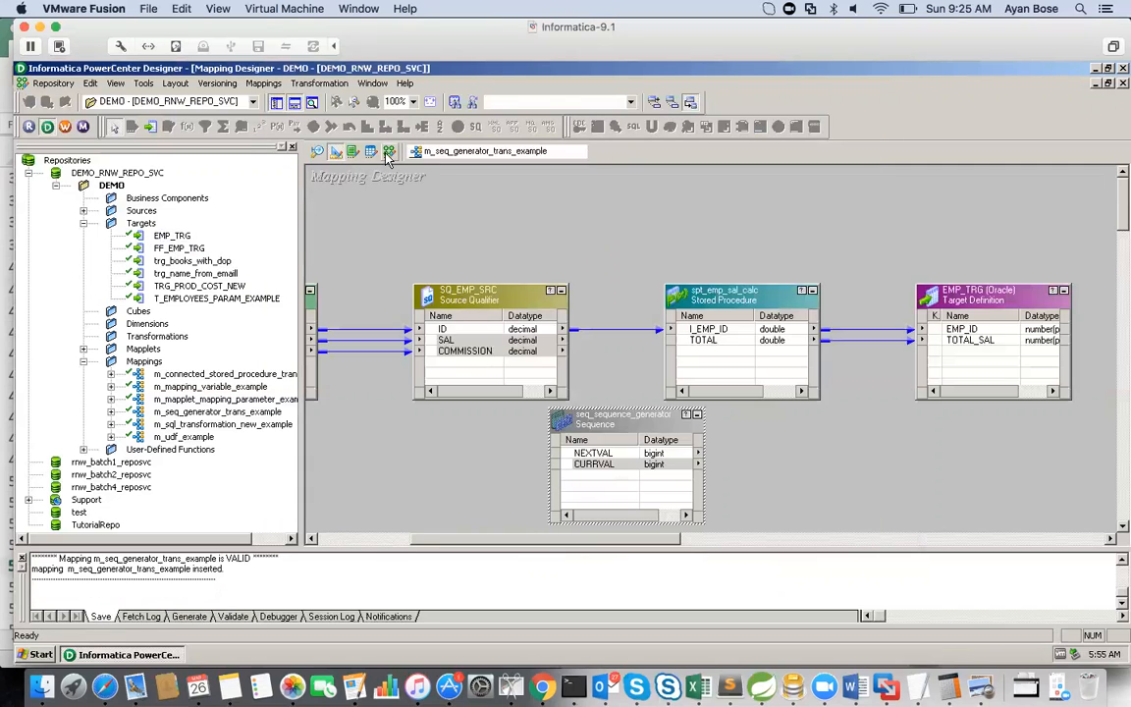
{"action": "right_click", "coordinate": [968, 300]}
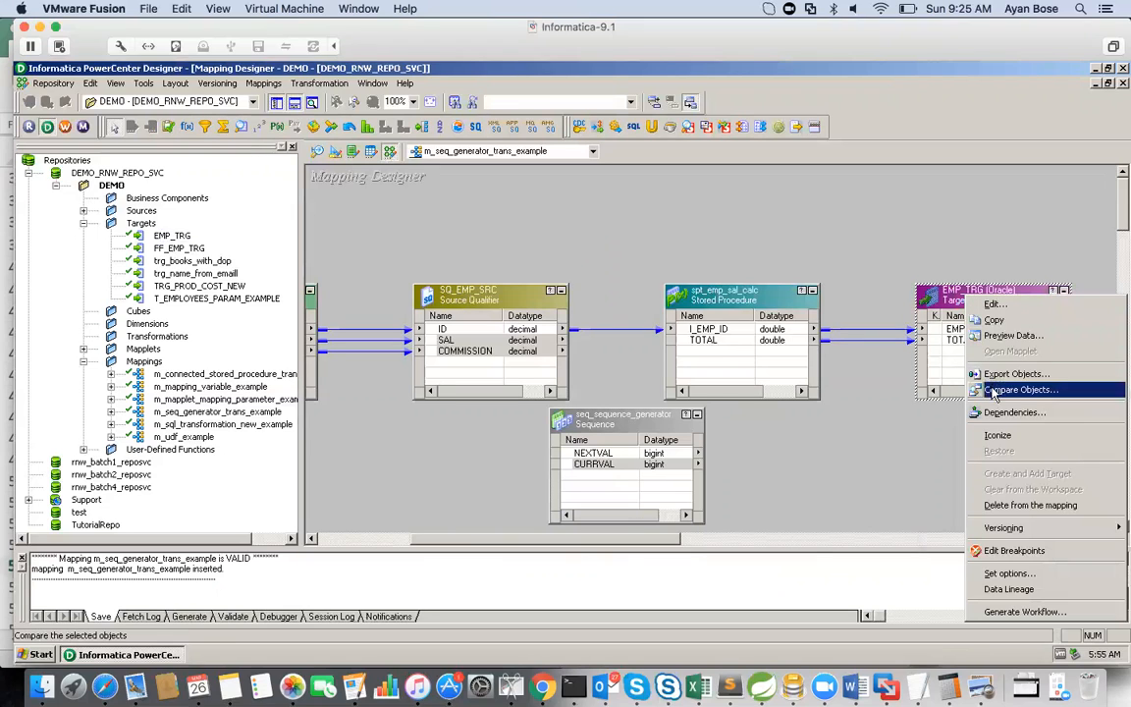
{"action": "left_click", "coordinate": [992, 507]}
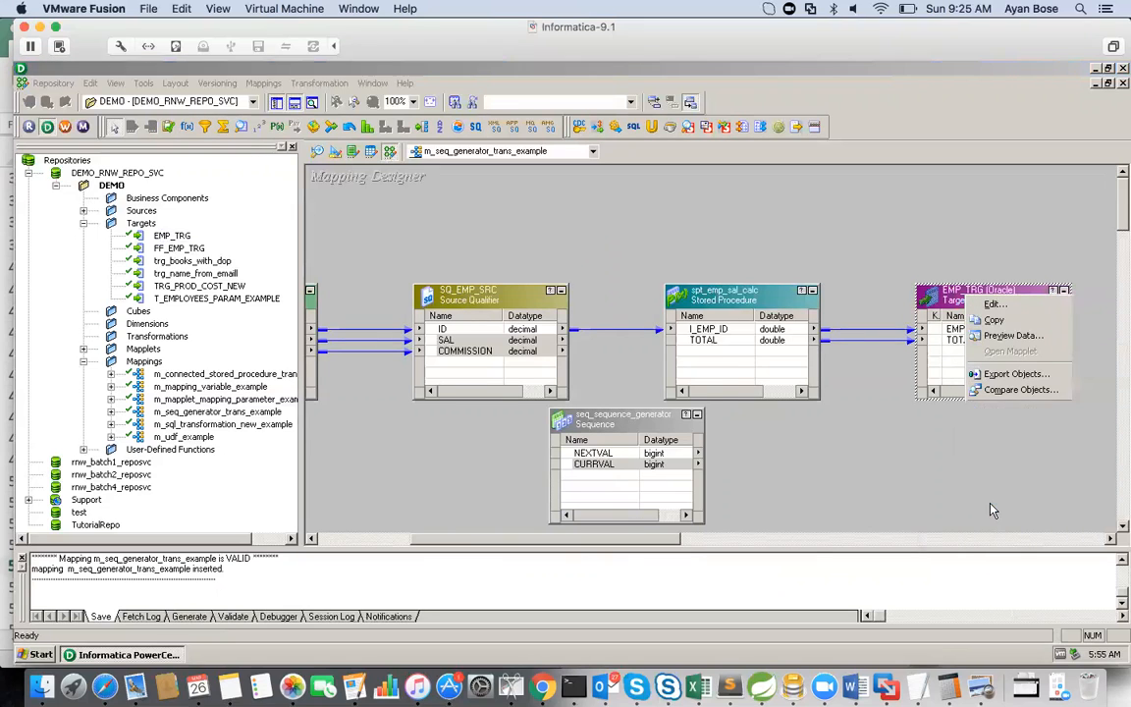
{"action": "left_click", "coordinate": [535, 378]}
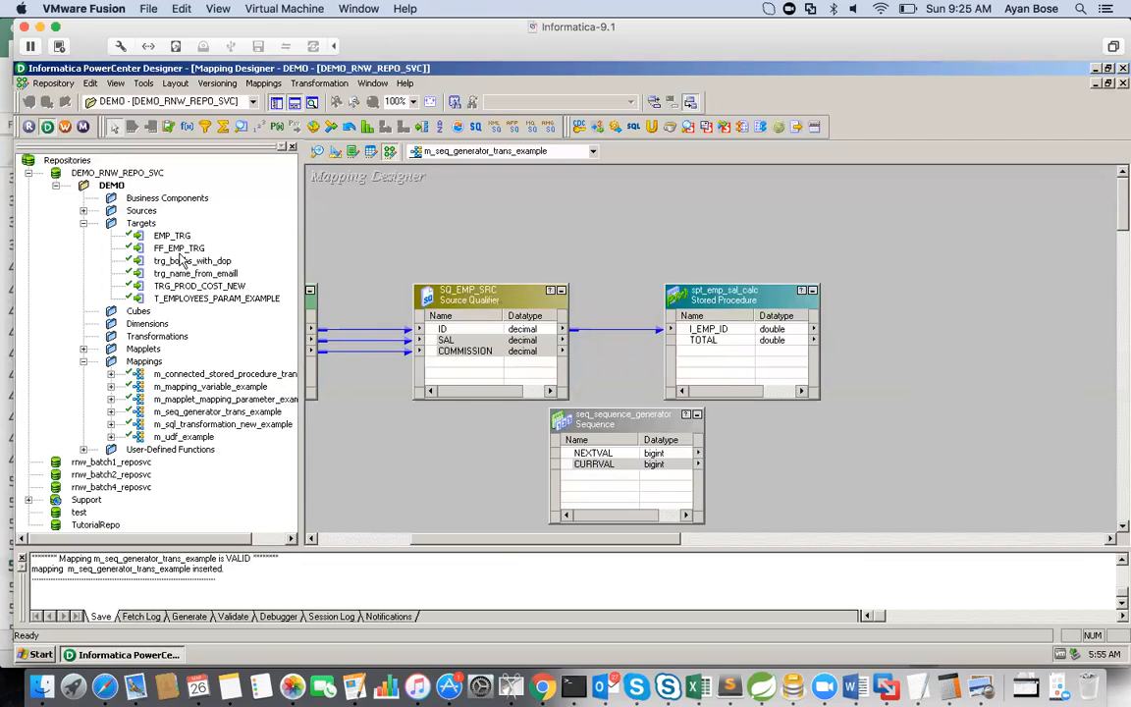
{"action": "left_click_drag", "start_coordinate": [179, 249], "coordinate": [949, 287]}
Step: Link the stored procedure's I_EMP_ID port to EMP_ID and its TOTAL port to TOTAL_SAL in the FF_EMP_TRG target
{"action": "left_click", "coordinate": [727, 330]}
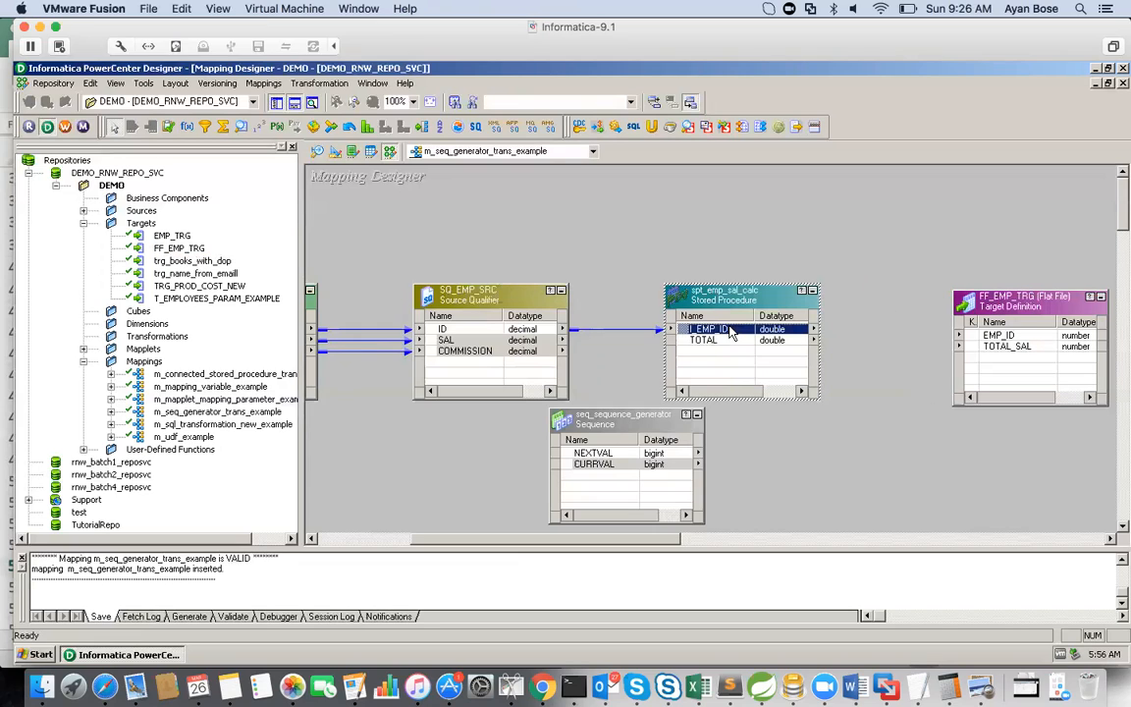
{"action": "left_click_drag", "start_coordinate": [729, 333], "coordinate": [998, 337]}
{"action": "left_click", "coordinate": [776, 342]}
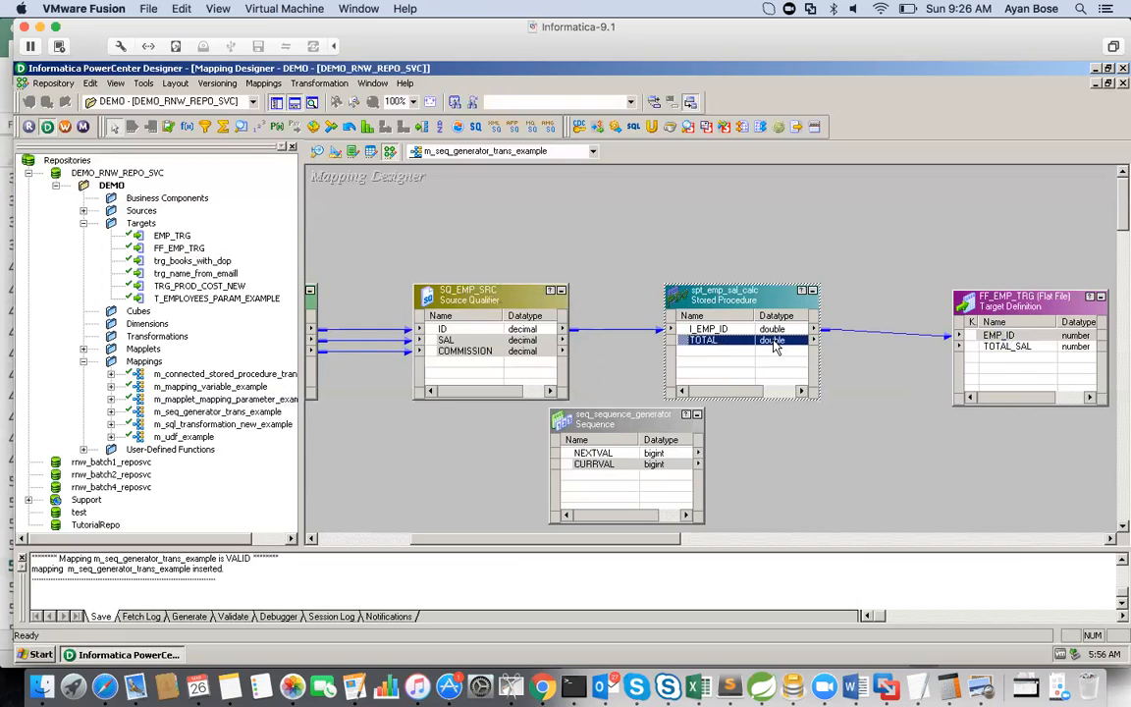
{"action": "left_click_drag", "start_coordinate": [779, 349], "coordinate": [994, 354]}
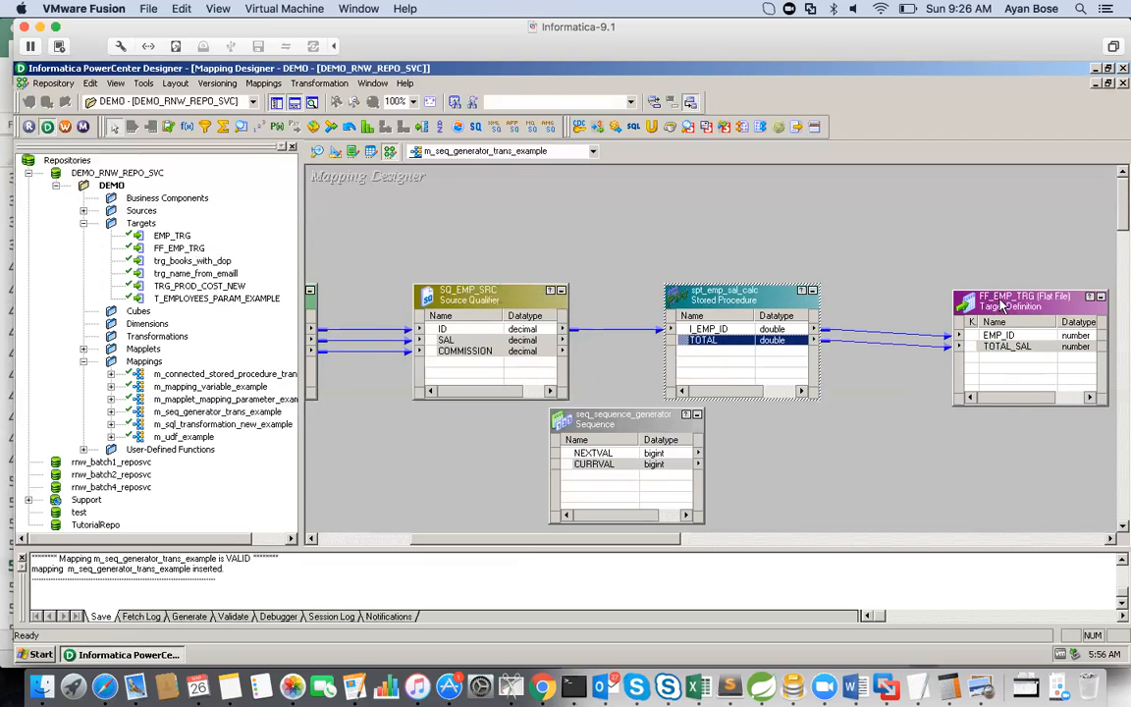
Step: In the Target Designer, add a column named SEQUENCE after TOTAL_SAL in the FF_EMP_TRG target
{"action": "left_click", "coordinate": [335, 152]}
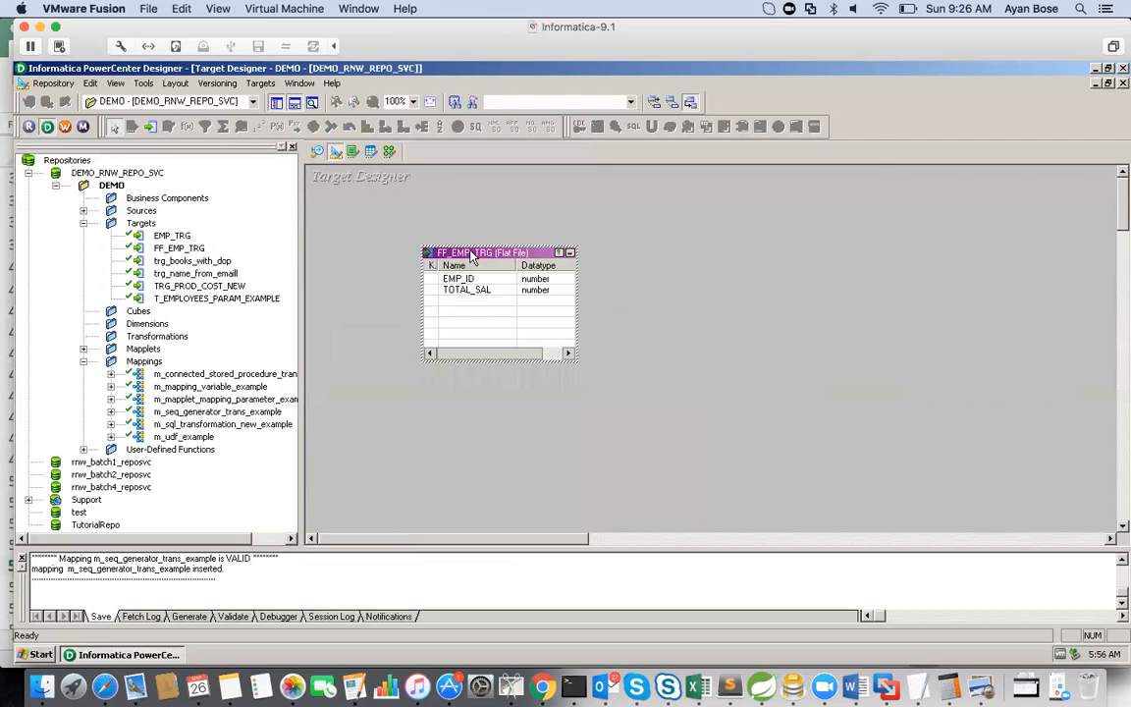
{"action": "double_click", "coordinate": [472, 256]}
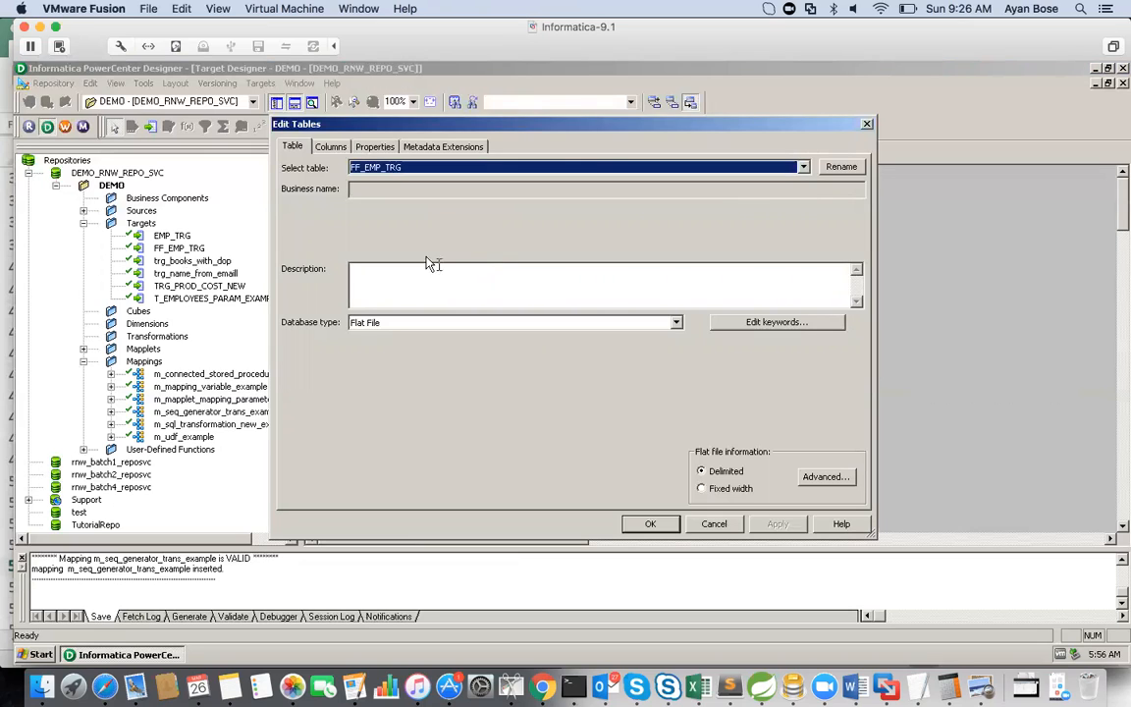
{"action": "left_click", "coordinate": [330, 146]}
{"action": "left_click", "coordinate": [290, 233]}
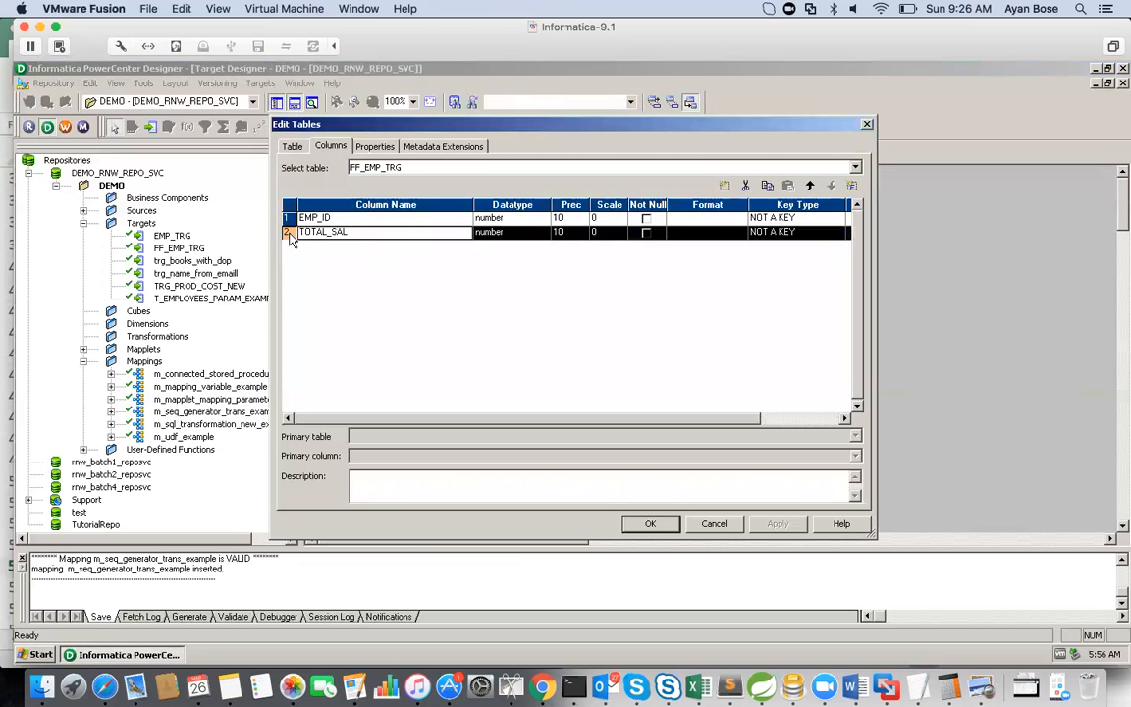
{"action": "left_click", "coordinate": [725, 186]}
{"action": "left_click", "coordinate": [346, 246]}
{"action": "left_click_drag", "start_coordinate": [346, 247], "coordinate": [299, 245]}
{"action": "type", "text": "SEQUENCE"}
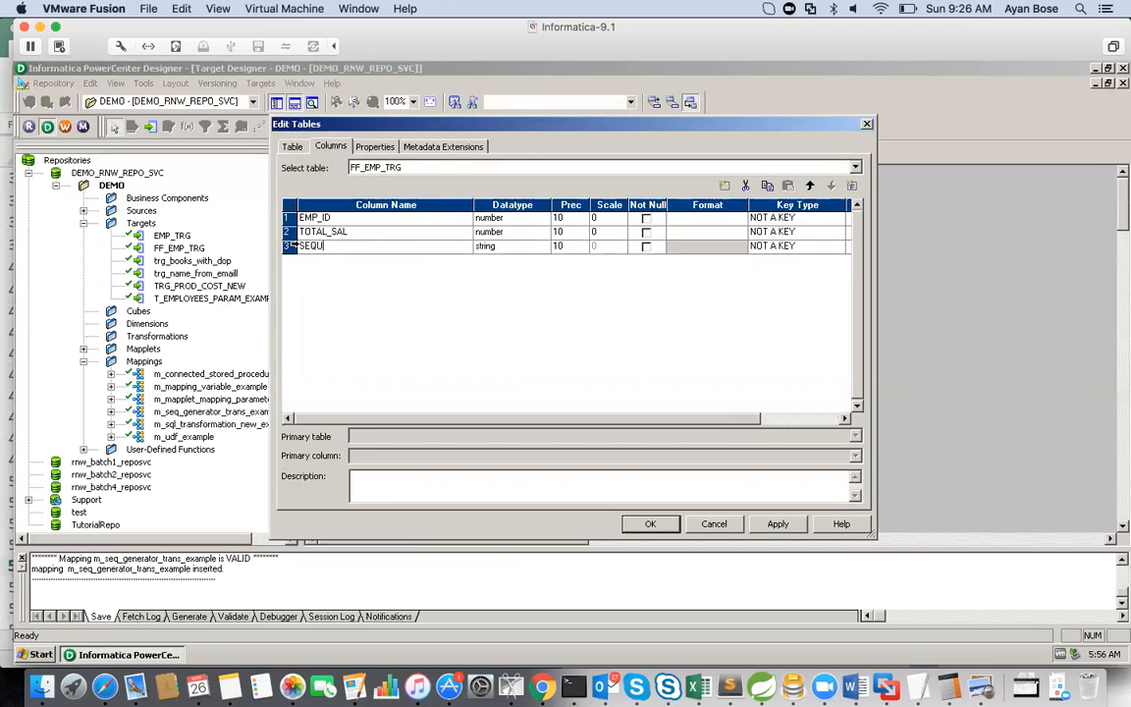
Step: Set the SEQUENCE column's datatype to int, apply the table changes and save the repository
{"action": "left_click", "coordinate": [530, 249]}
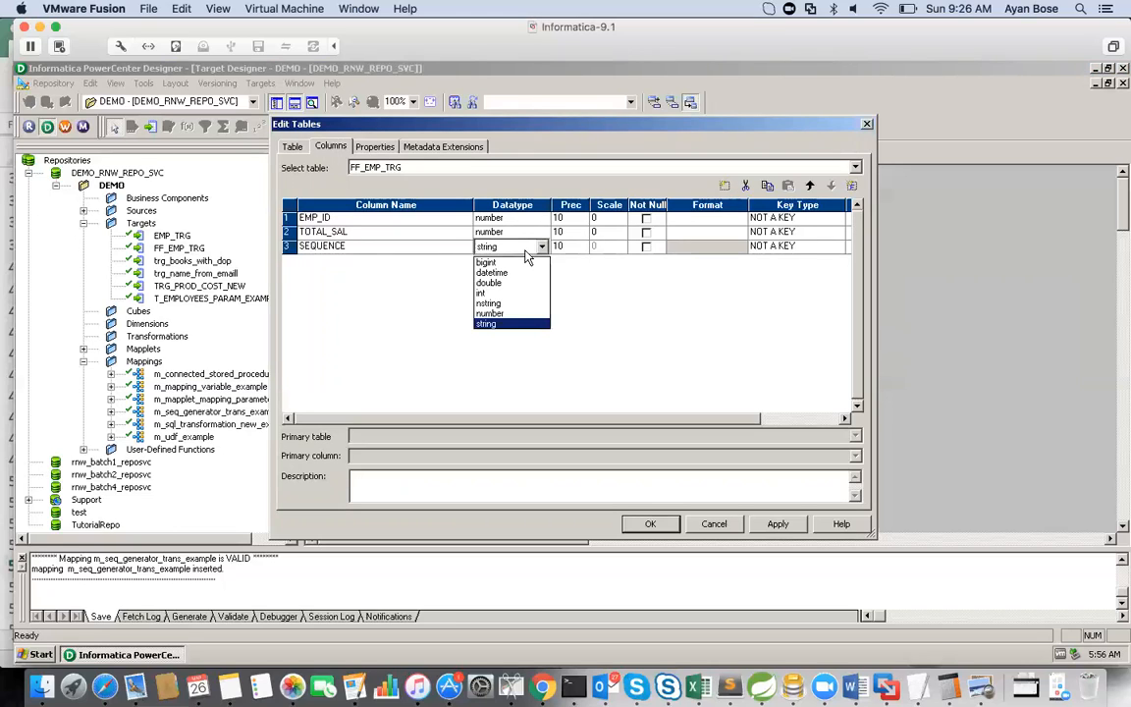
{"action": "left_click", "coordinate": [510, 297]}
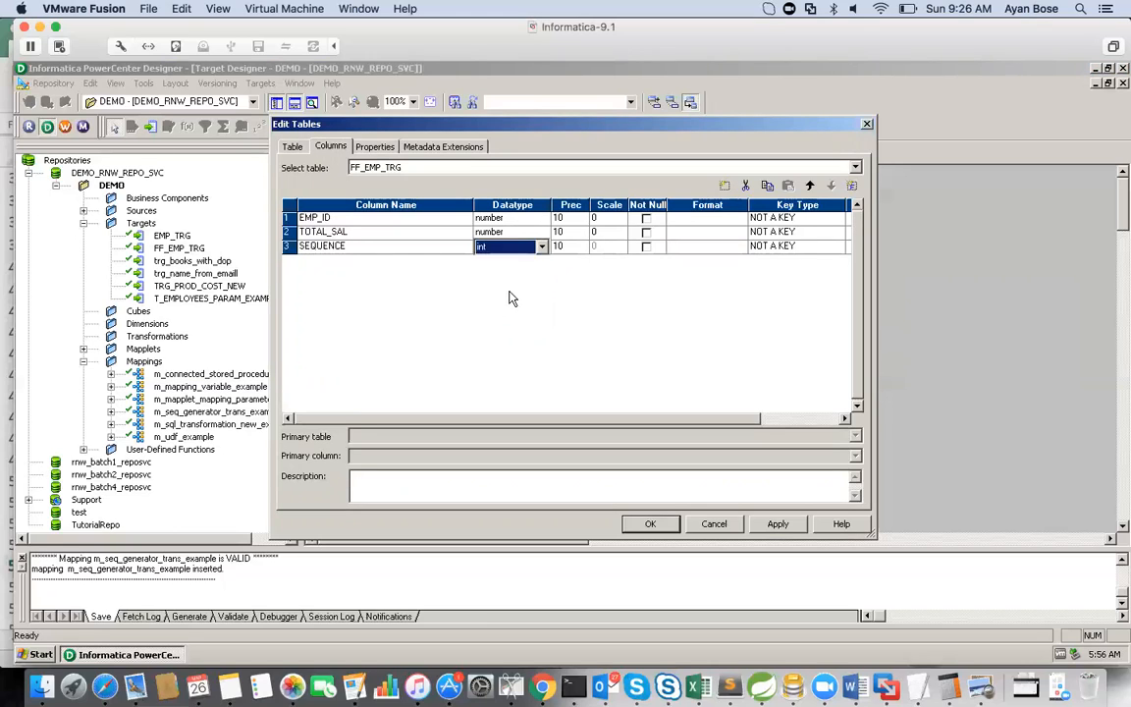
{"action": "left_click", "coordinate": [773, 524]}
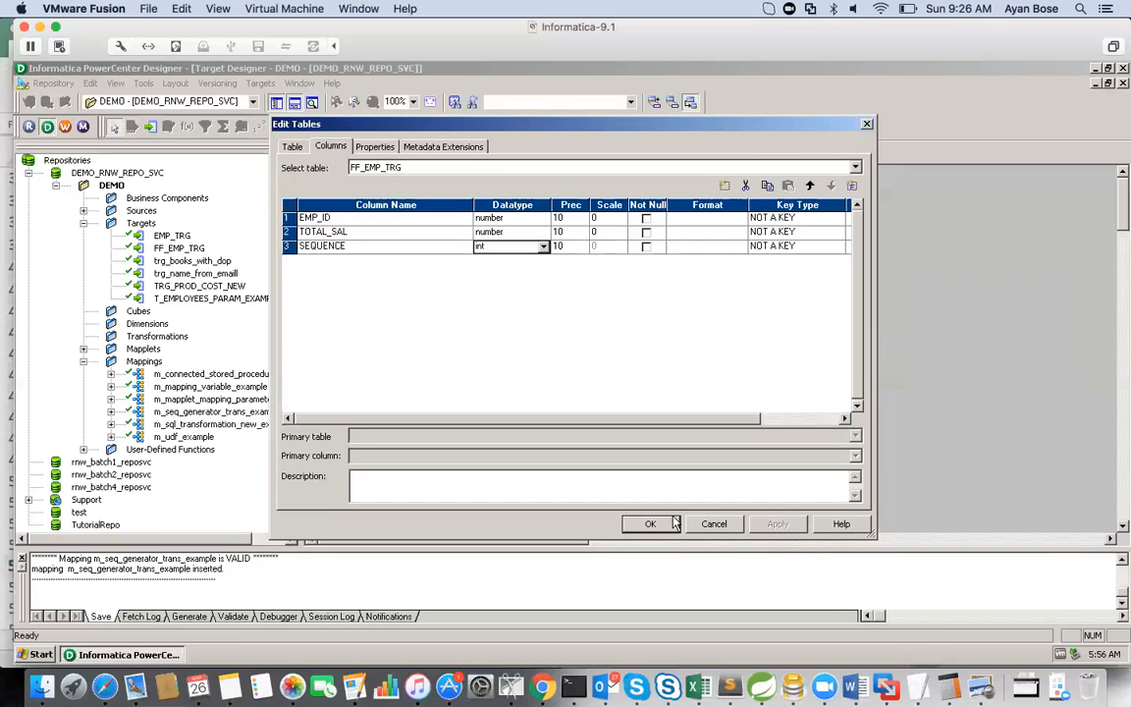
{"action": "left_click", "coordinate": [658, 524]}
{"action": "key", "text": "ctrl+s"}
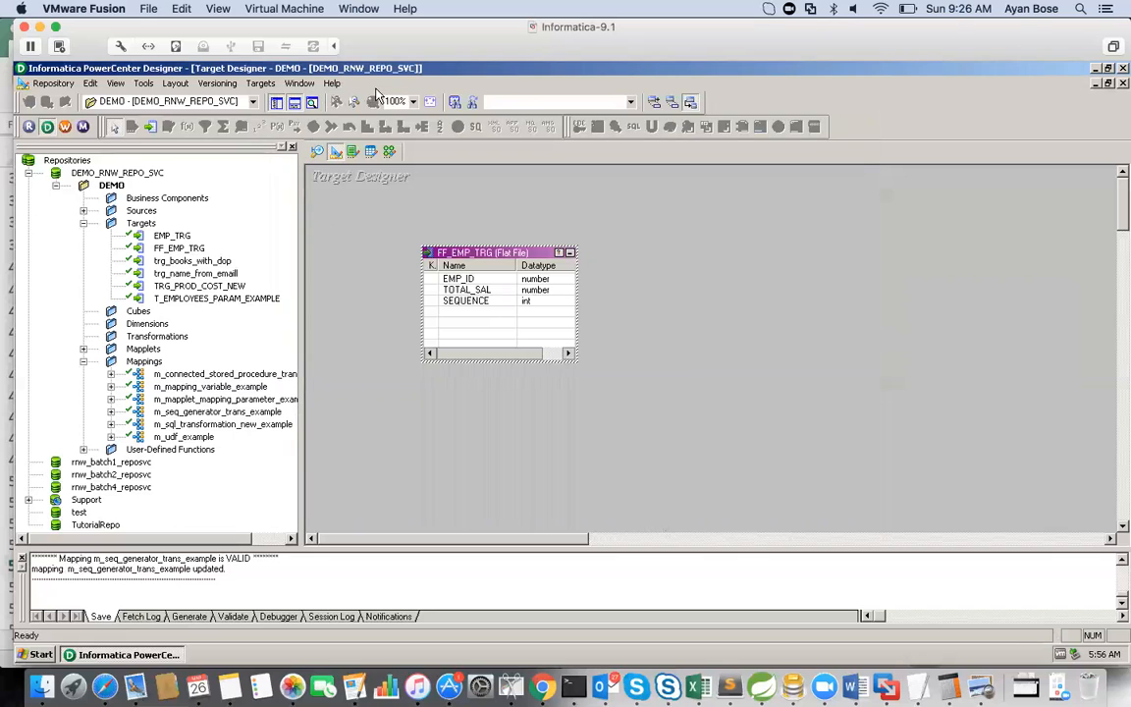
Step: In the Mapping Designer, move seq_sequence_generator closer to the FF_EMP_TRG target, below the stored procedure
{"action": "left_click", "coordinate": [389, 151]}
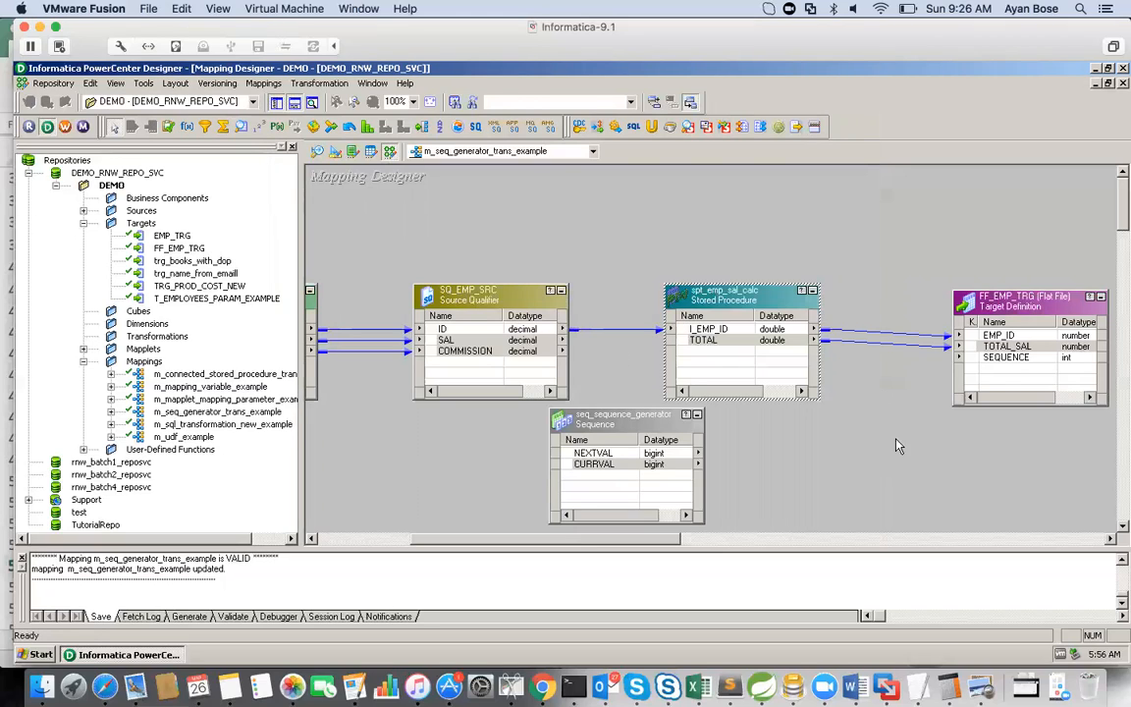
{"action": "left_click", "coordinate": [1017, 359]}
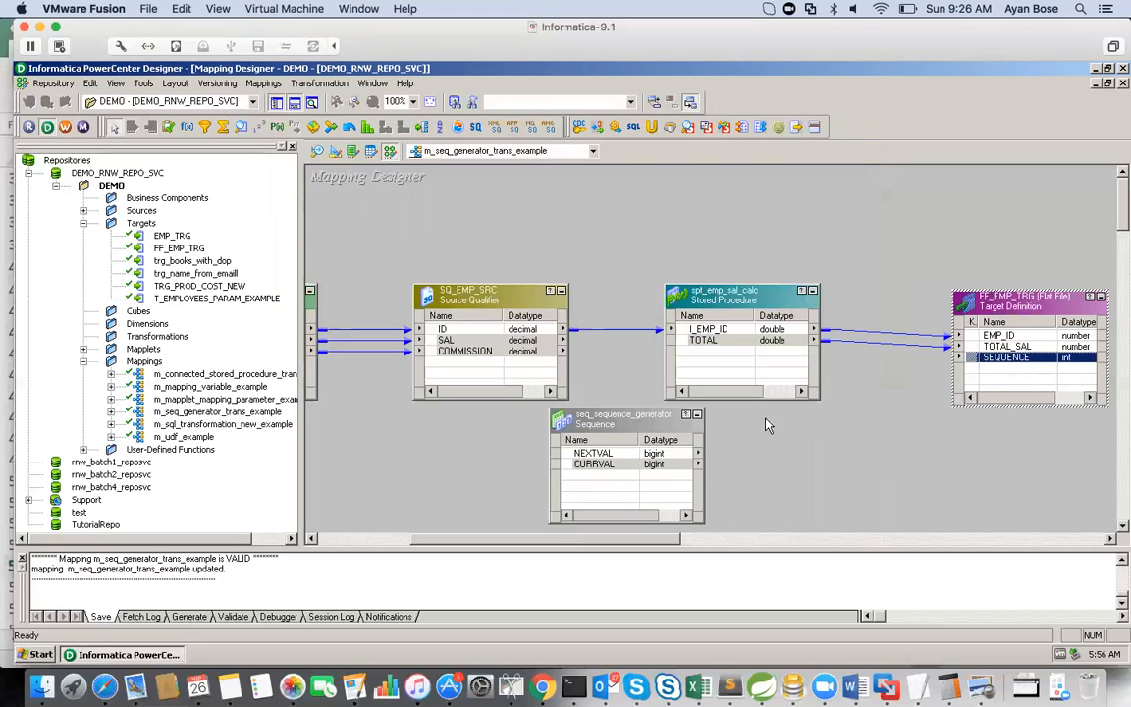
{"action": "left_click_drag", "start_coordinate": [637, 435], "coordinate": [811, 447]}
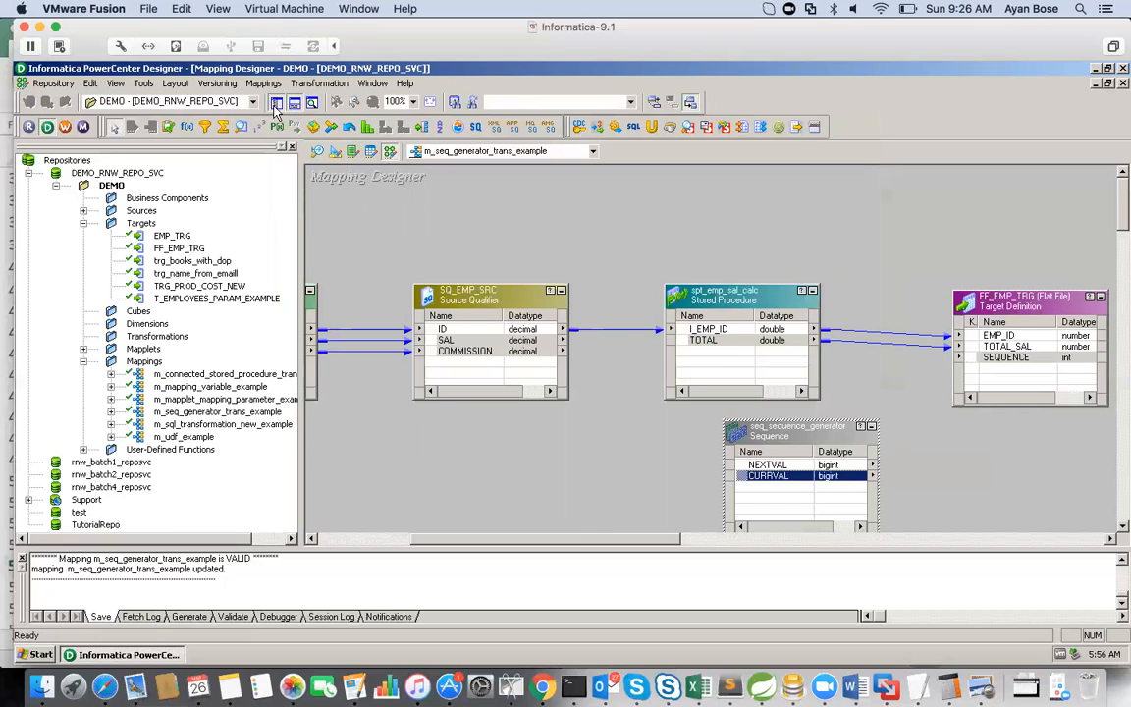
Step: Show the virtual machine in full screen and hide the repository navigator and the output window
{"action": "left_click", "coordinate": [210, 8]}
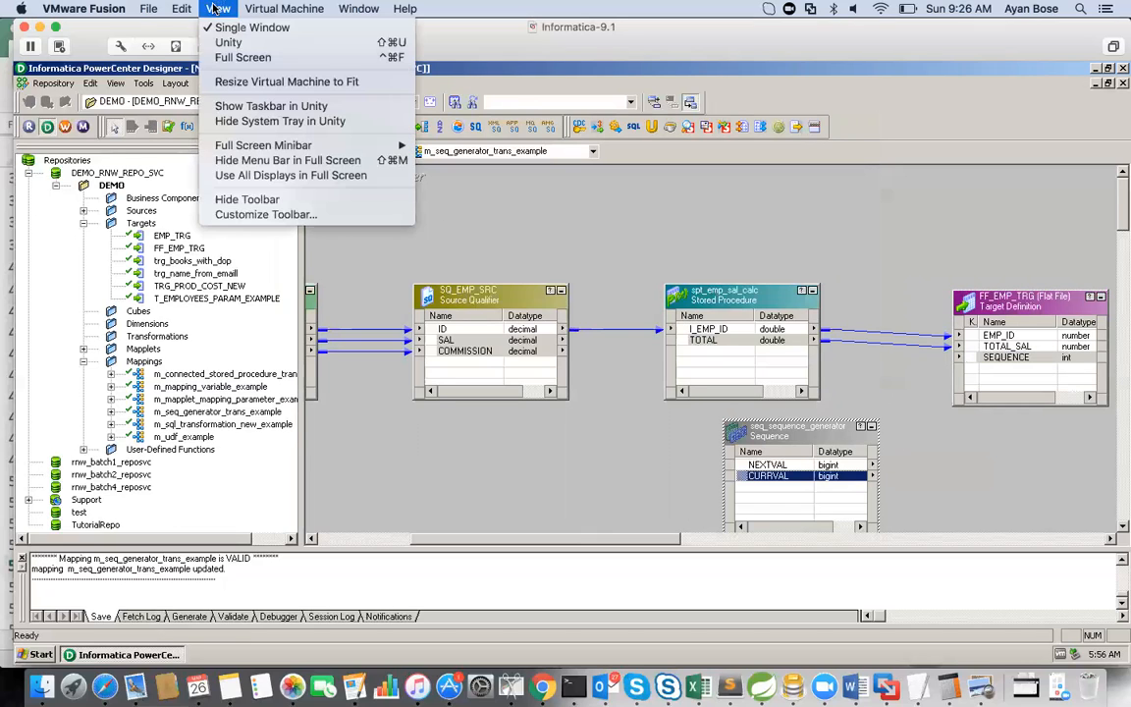
{"action": "left_click", "coordinate": [233, 60]}
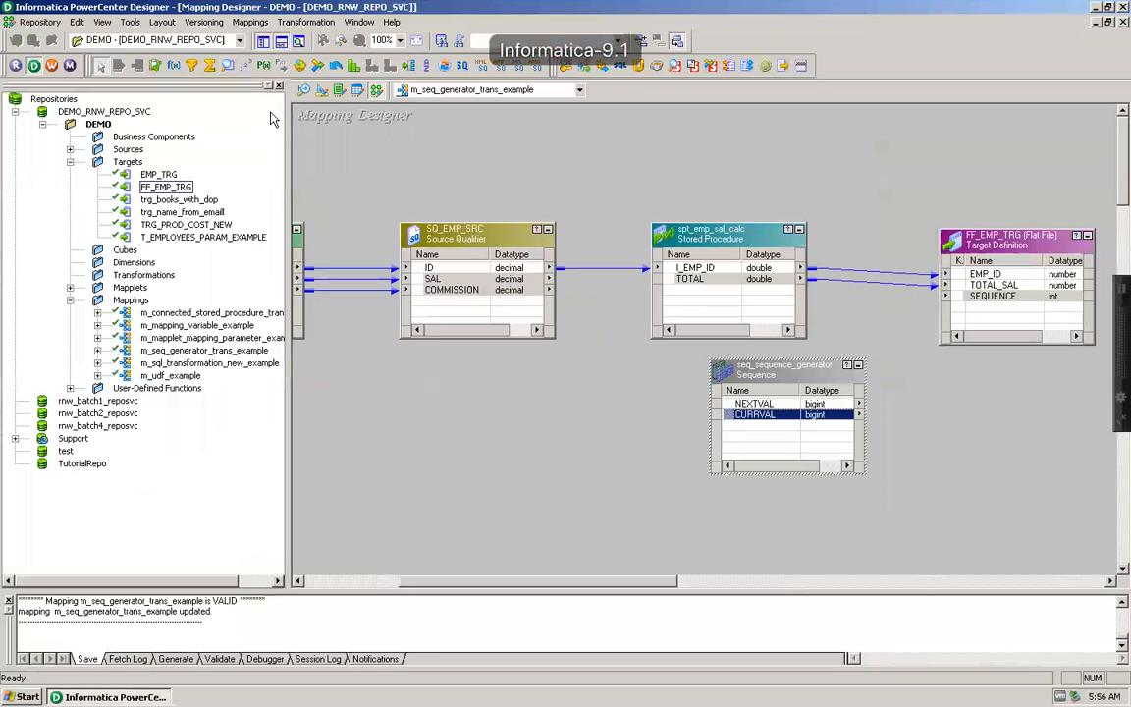
{"action": "left_click", "coordinate": [263, 41]}
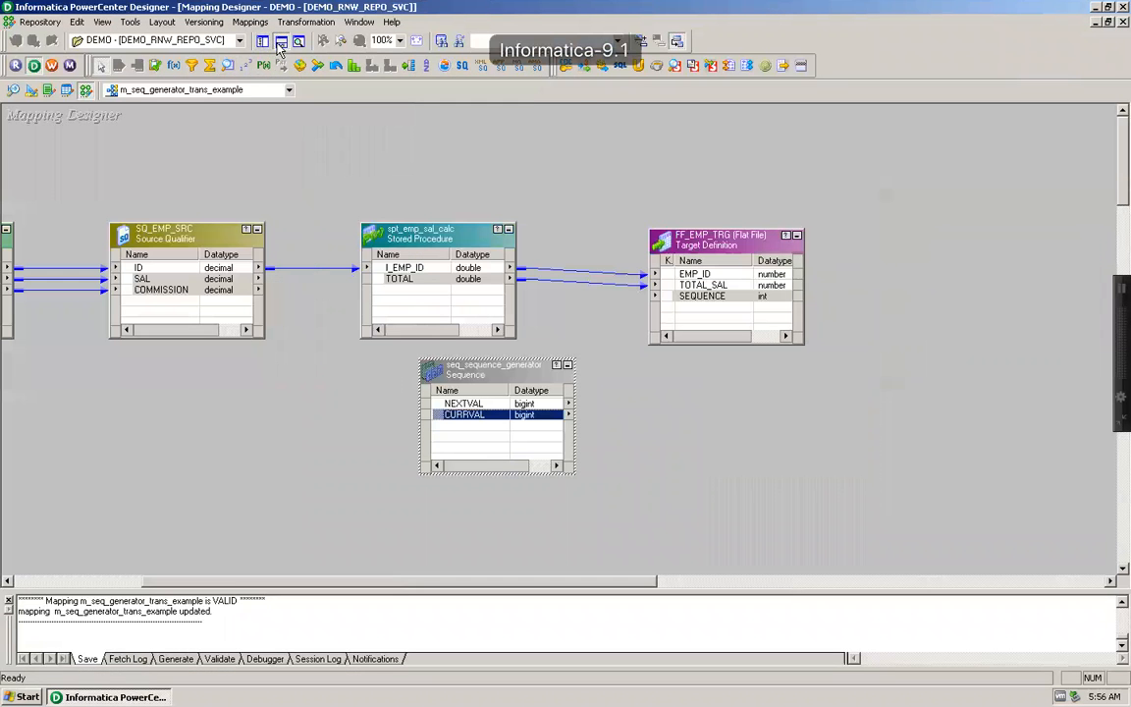
{"action": "left_click", "coordinate": [280, 41]}
Step: Move seq_sequence_generator slightly lower and link its NEXTVAL port to the SEQUENCE column of FF_EMP_TRG
{"action": "left_click_drag", "start_coordinate": [517, 414], "coordinate": [518, 444]}
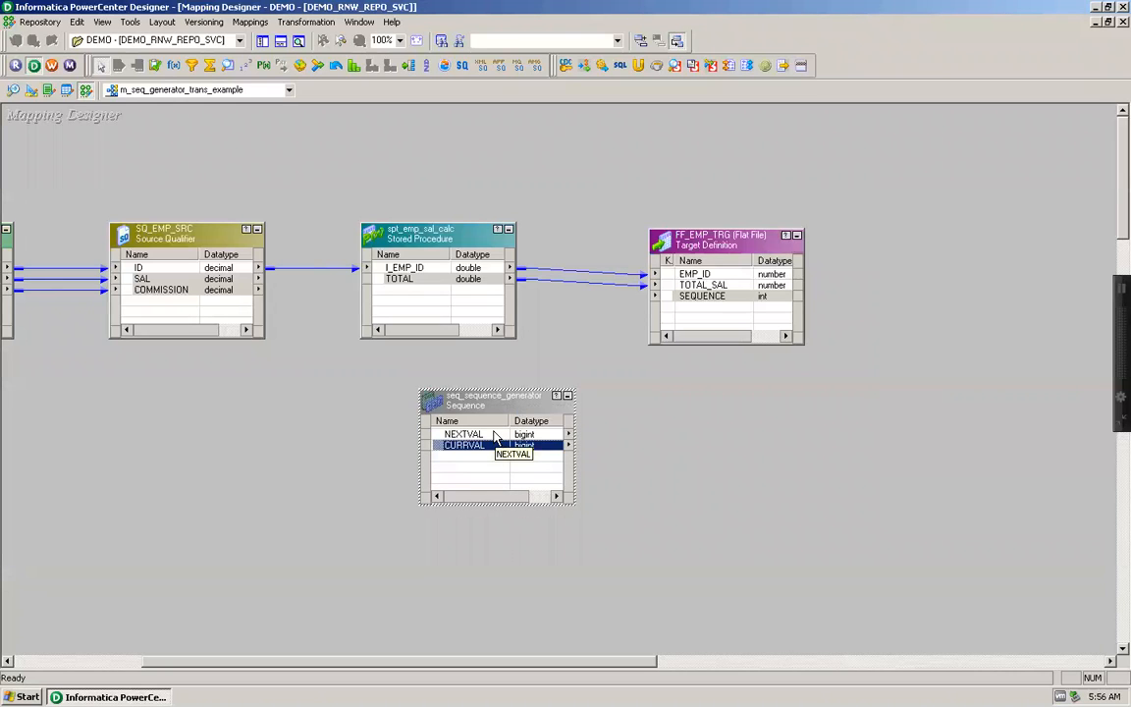
{"action": "left_click", "coordinate": [496, 437]}
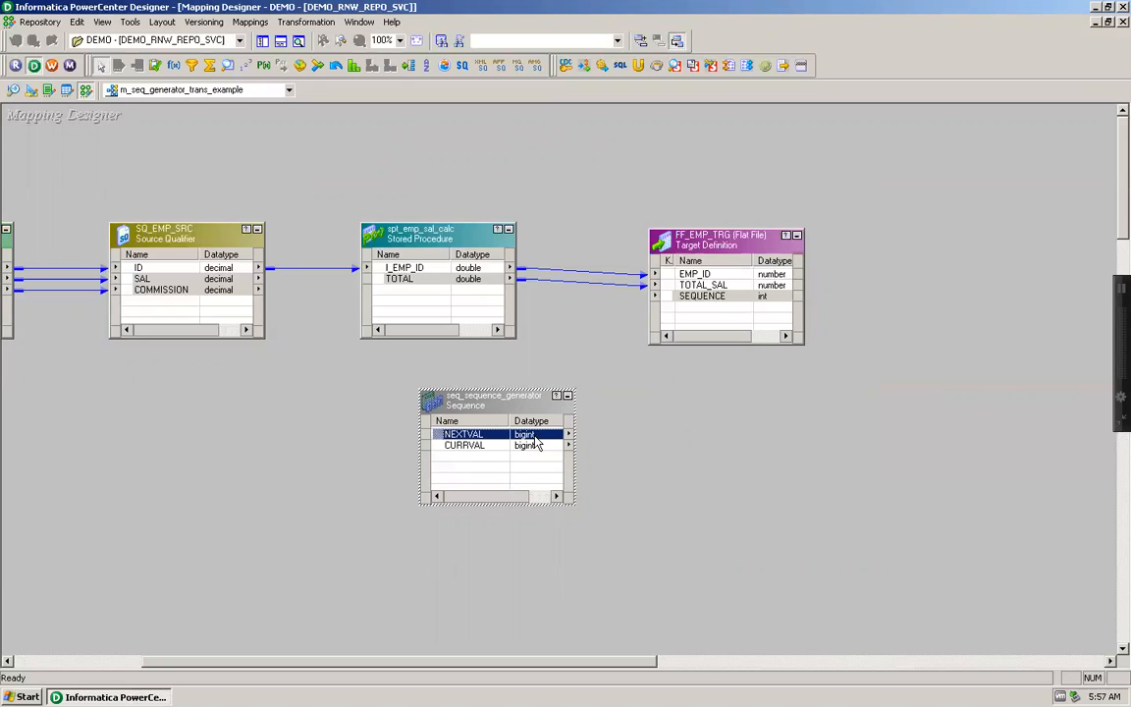
{"action": "left_click_drag", "start_coordinate": [535, 437], "coordinate": [691, 299]}
Step: Set the Increment By property of seq_sequence_generator to 10 and accept the transformation changes
{"action": "double_click", "coordinate": [432, 399]}
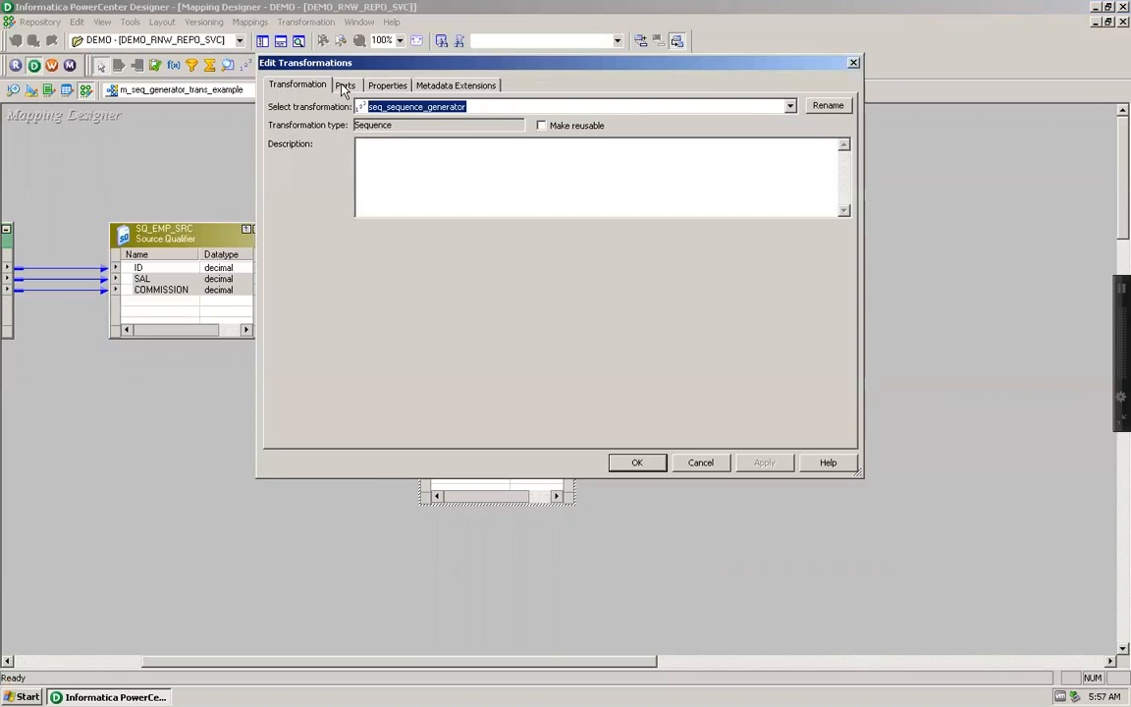
{"action": "left_click", "coordinate": [386, 86]}
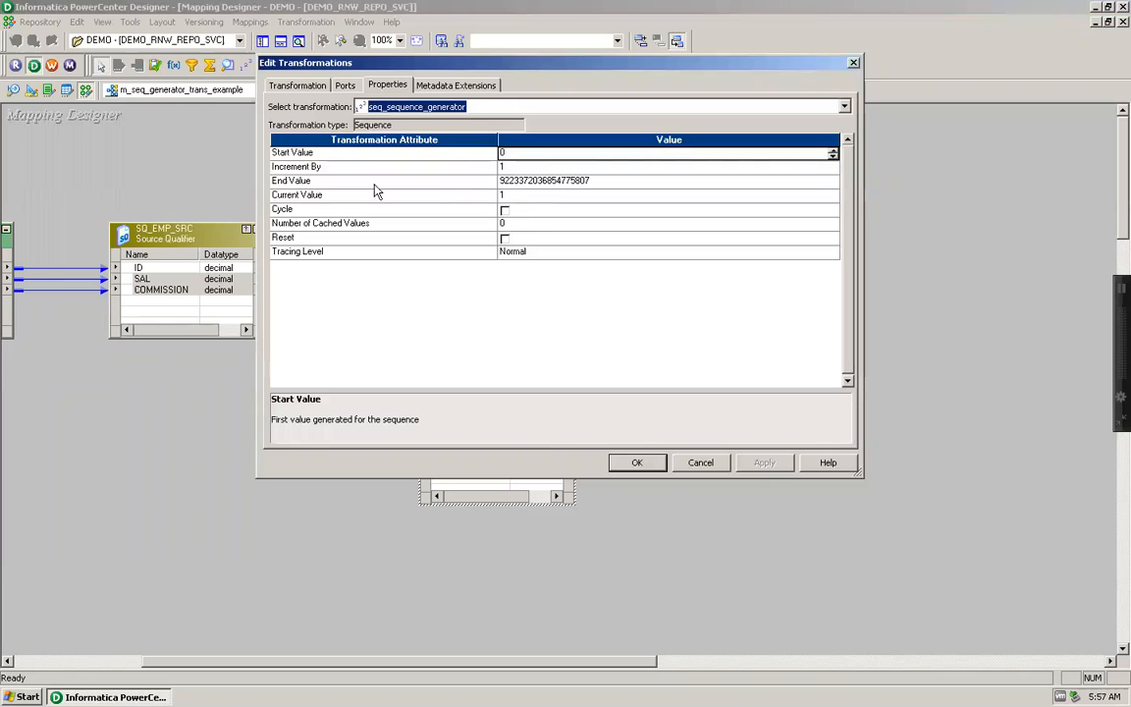
{"action": "left_click", "coordinate": [503, 167]}
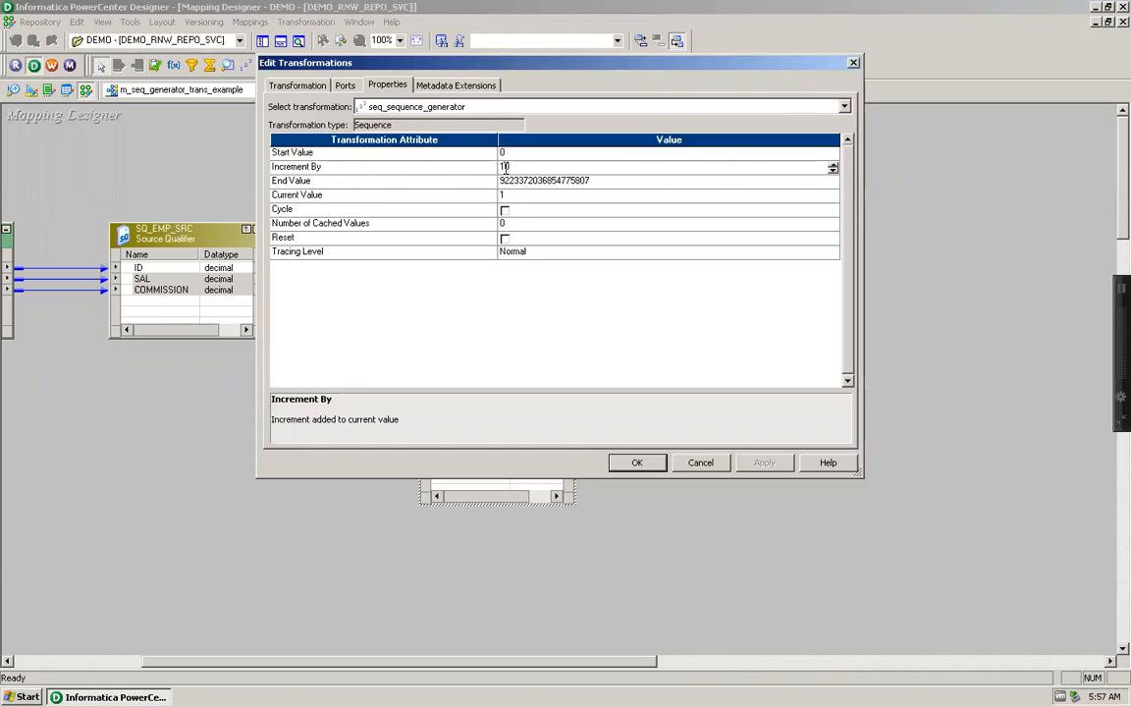
{"action": "left_click", "coordinate": [466, 201]}
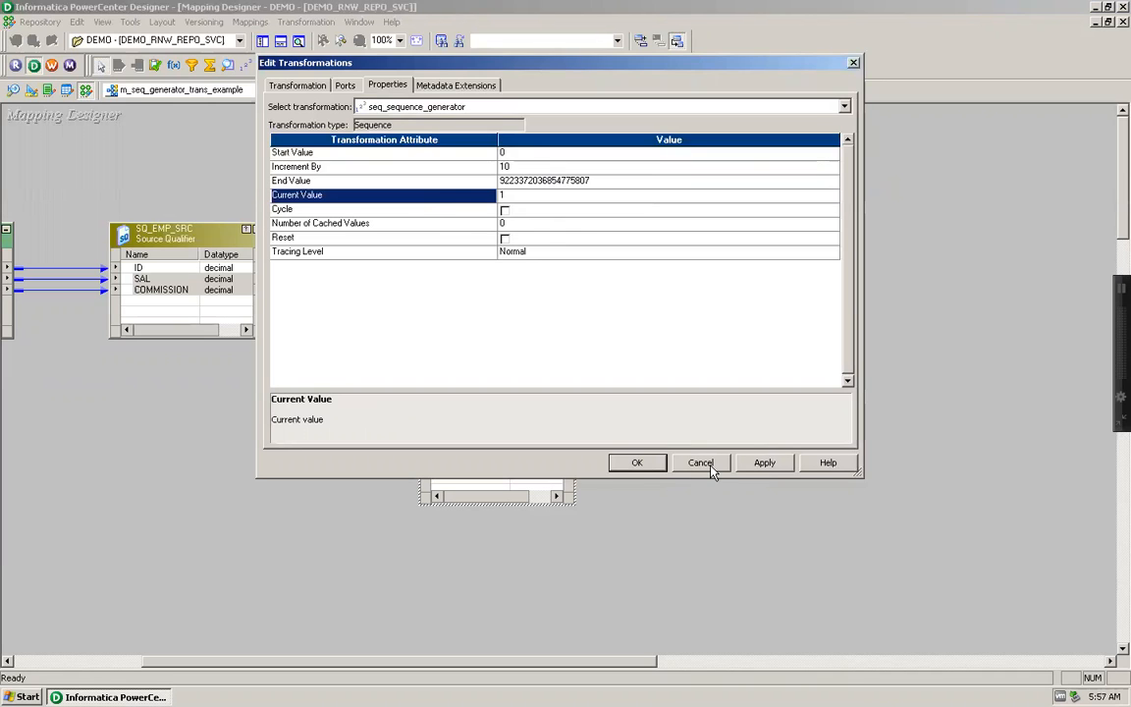
{"action": "left_click", "coordinate": [648, 470]}
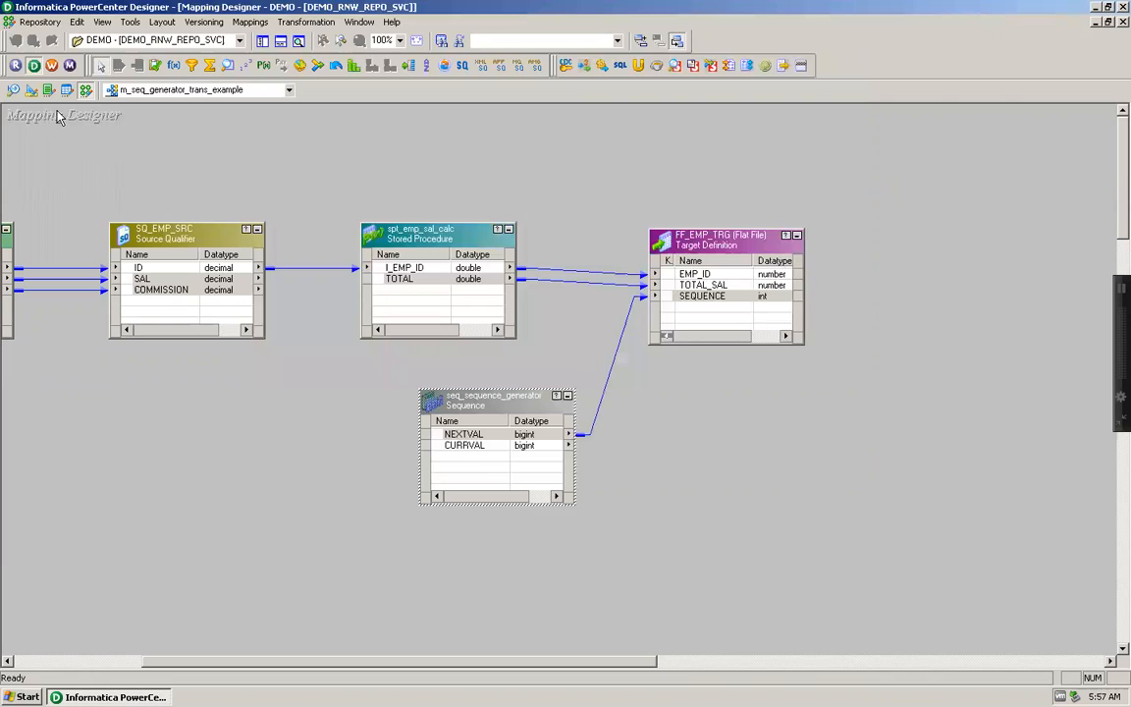
Step: In the Target Designer, rename the SEQUENCE column of FF_EMP_TRG as SEQUENCE_NXTVAL
{"action": "left_click", "coordinate": [31, 89]}
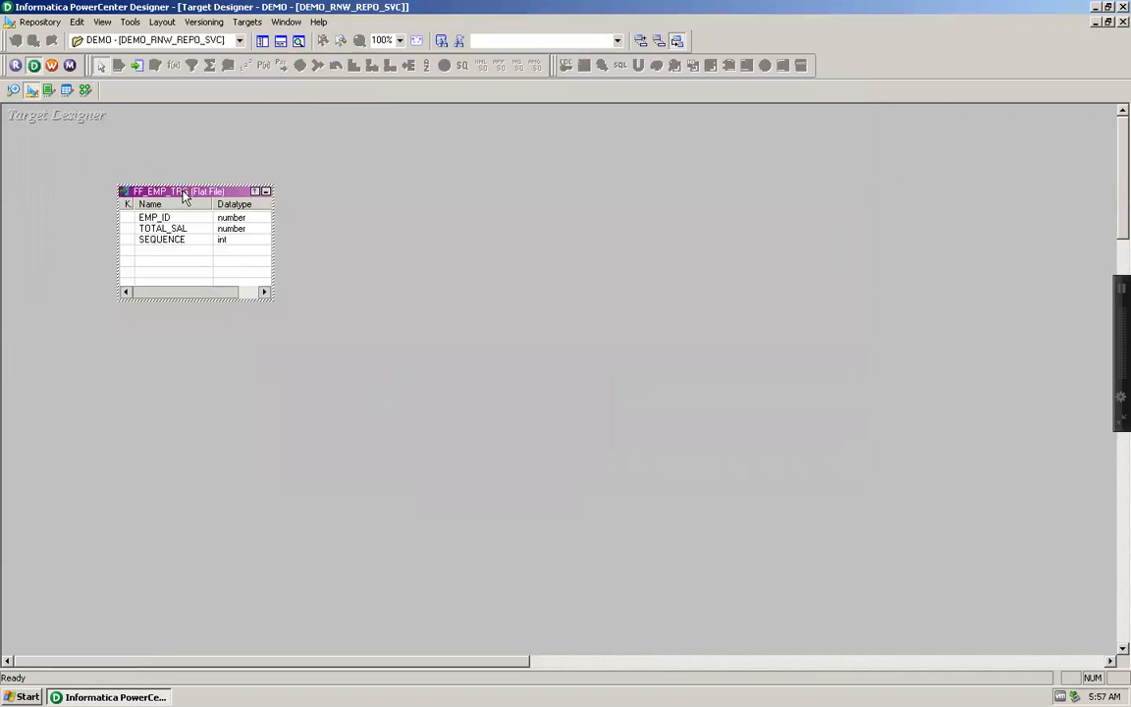
{"action": "double_click", "coordinate": [183, 193]}
{"action": "left_click", "coordinate": [315, 85]}
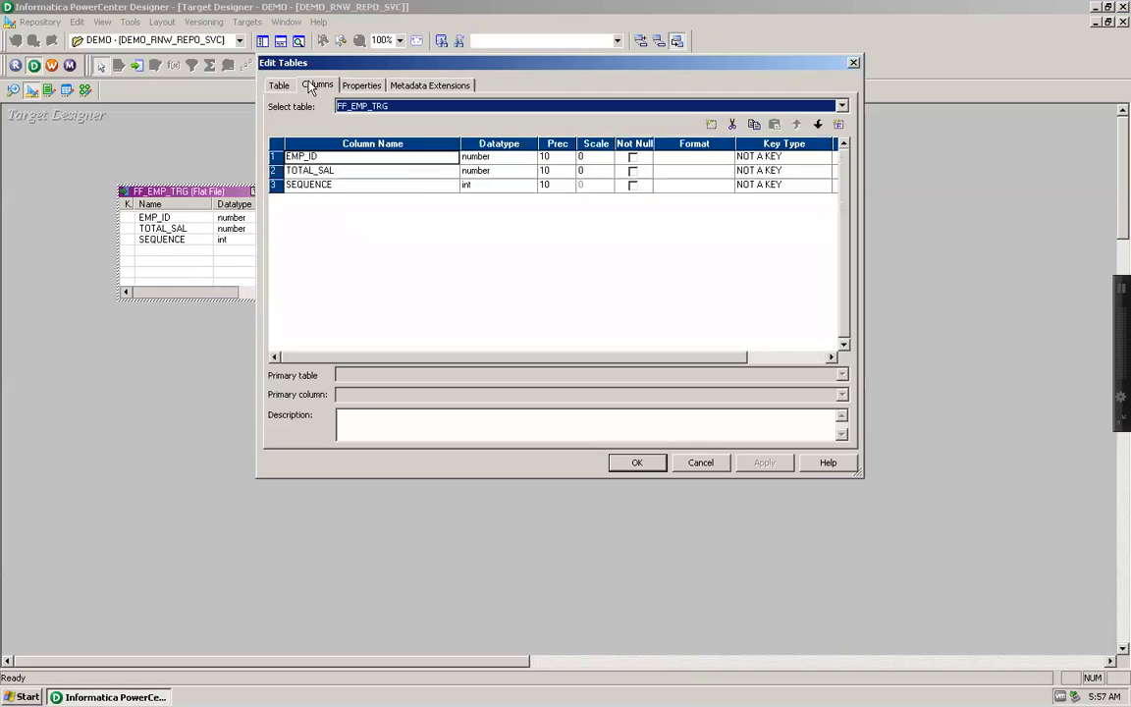
{"action": "left_click", "coordinate": [399, 188]}
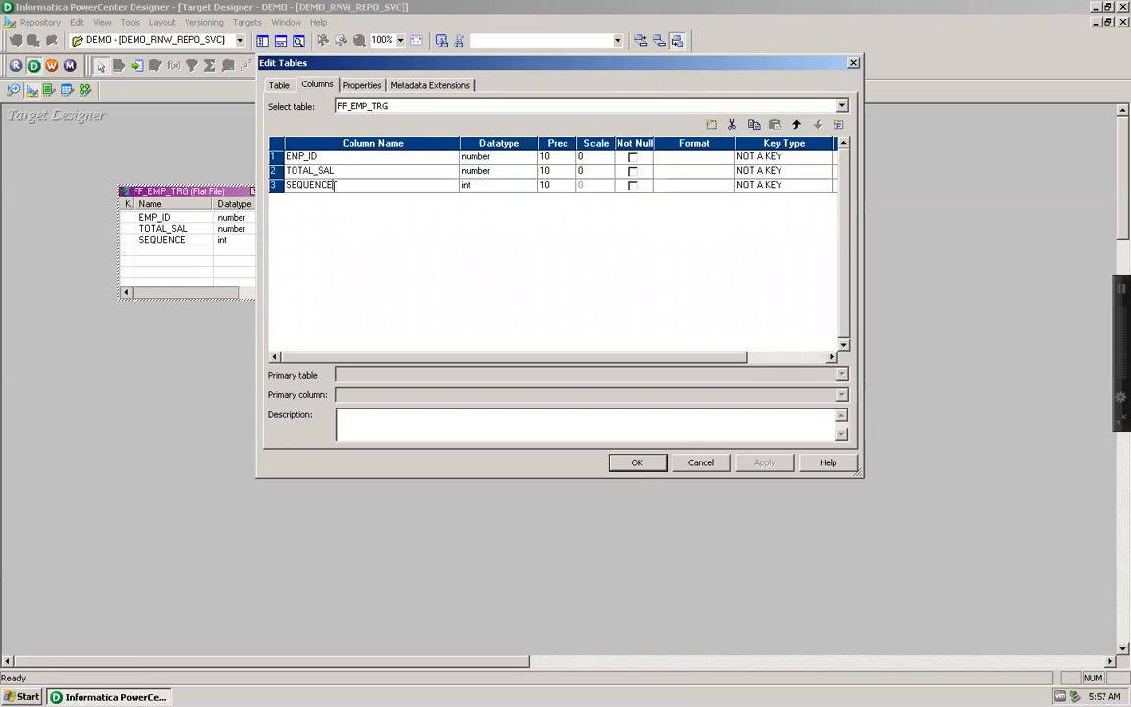
{"action": "type", "text": "_NXTVAL"}
Step: Add an int column named SEQUENCE_CURVAL after SEQUENCE_NXTVAL, apply the table changes and save the repository
{"action": "left_click", "coordinate": [275, 185]}
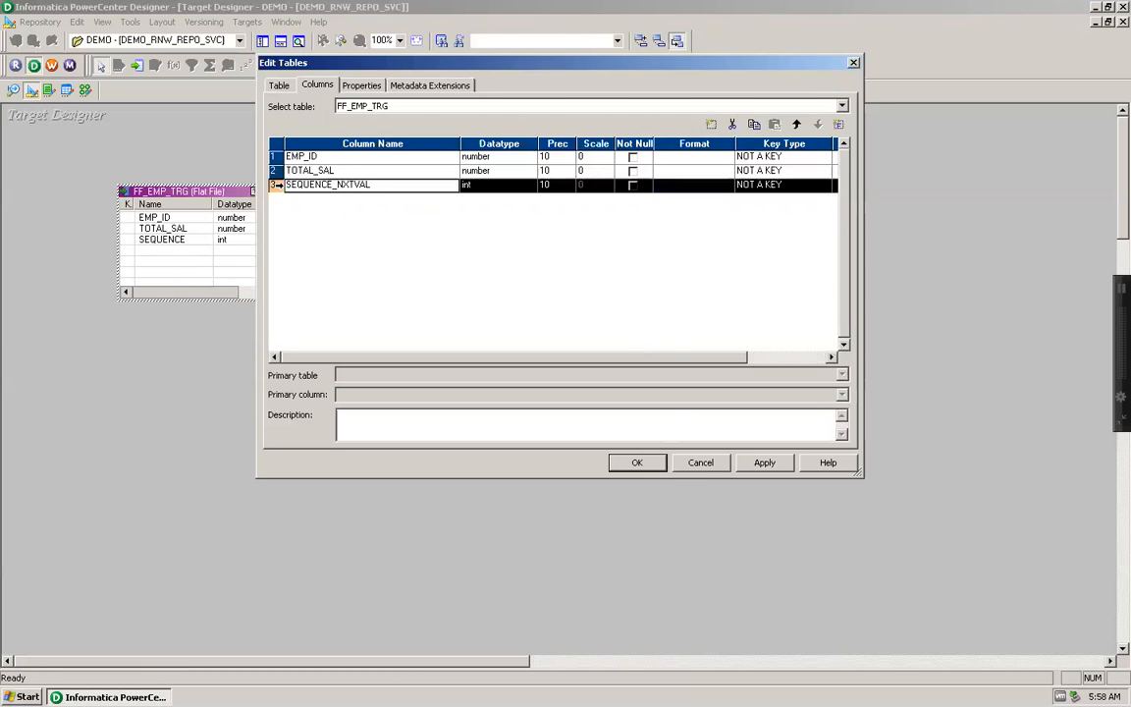
{"action": "left_click", "coordinate": [712, 125]}
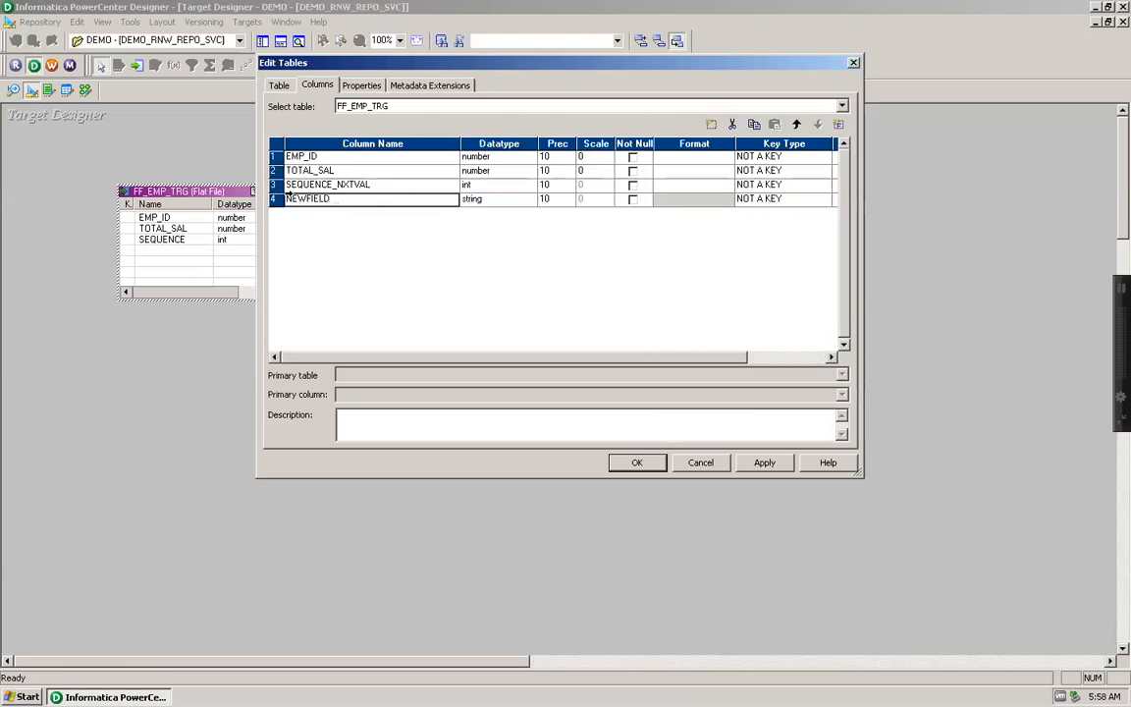
{"action": "double_click", "coordinate": [307, 200]}
{"action": "type", "text": "SEQUENCE_CURVAL"}
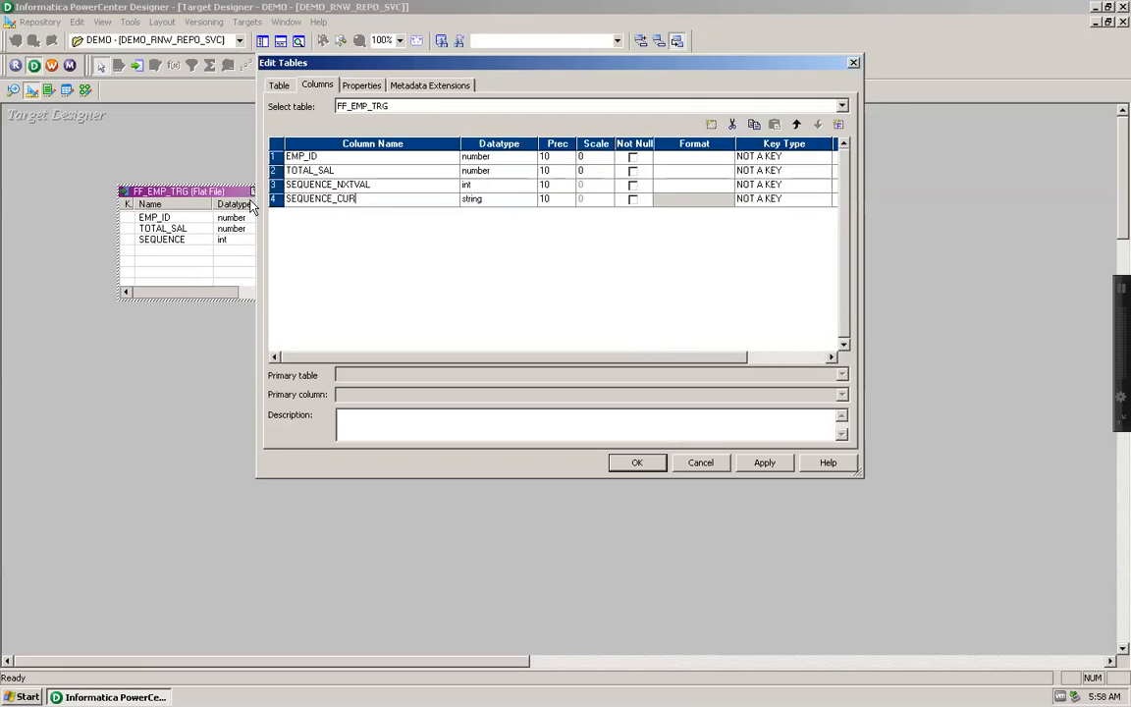
{"action": "left_click", "coordinate": [495, 199]}
{"action": "left_click", "coordinate": [483, 246]}
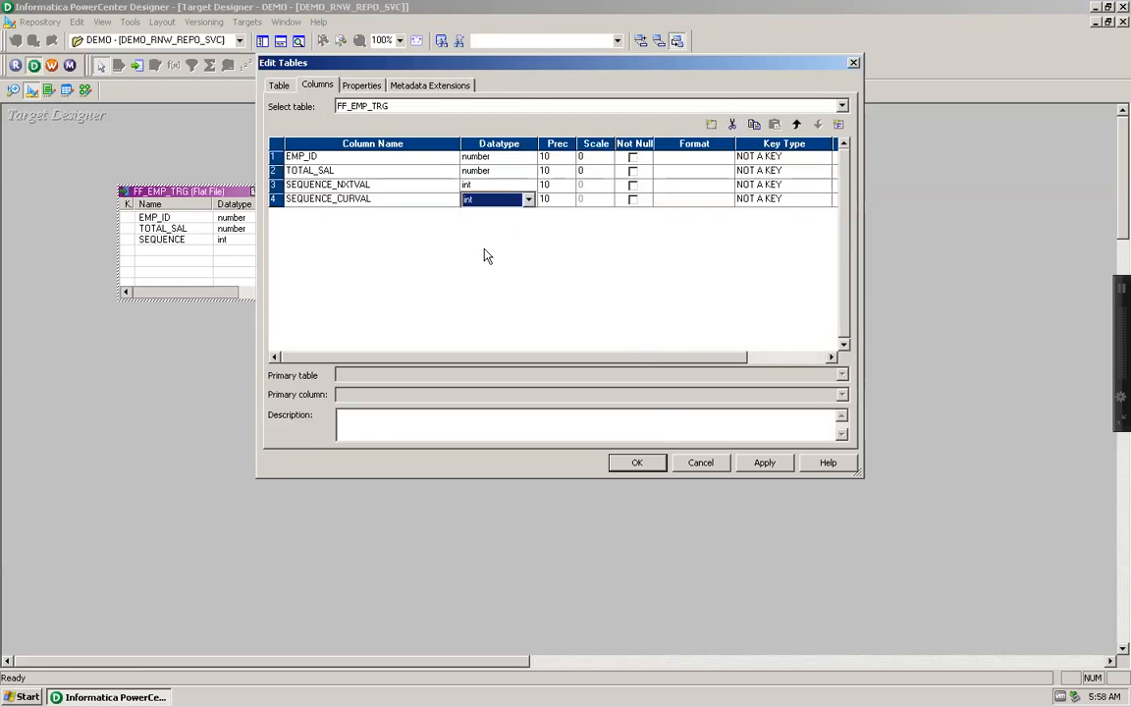
{"action": "left_click", "coordinate": [763, 465]}
{"action": "left_click", "coordinate": [635, 464]}
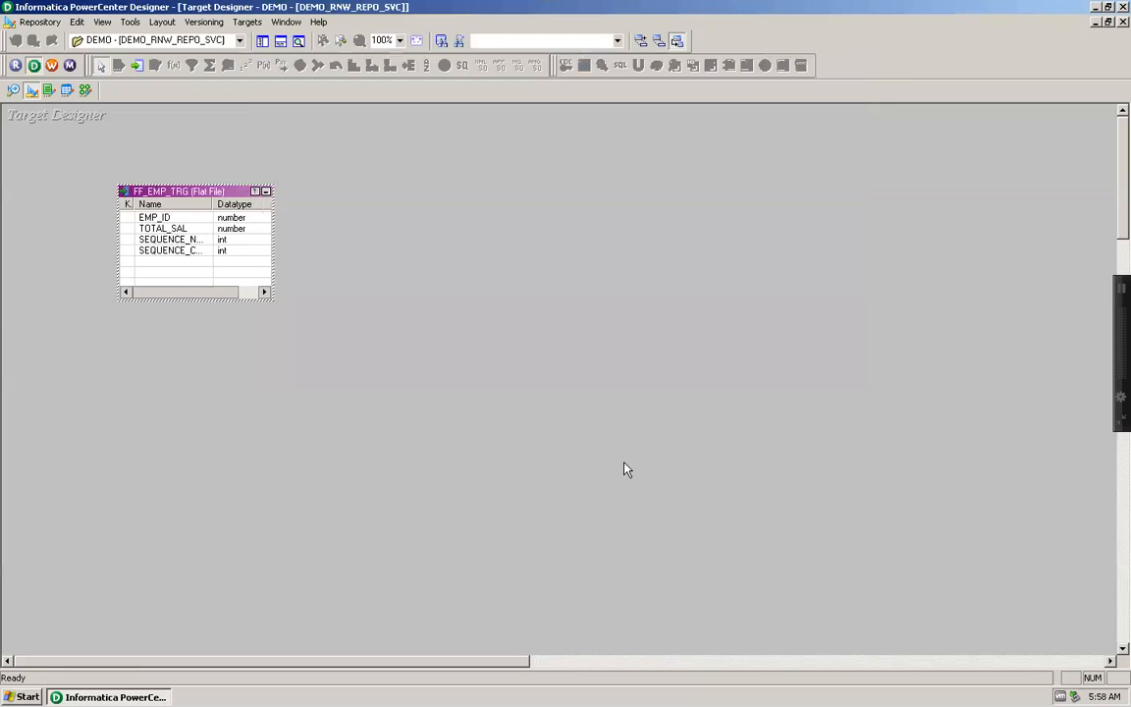
{"action": "key", "text": "ctrl+s"}
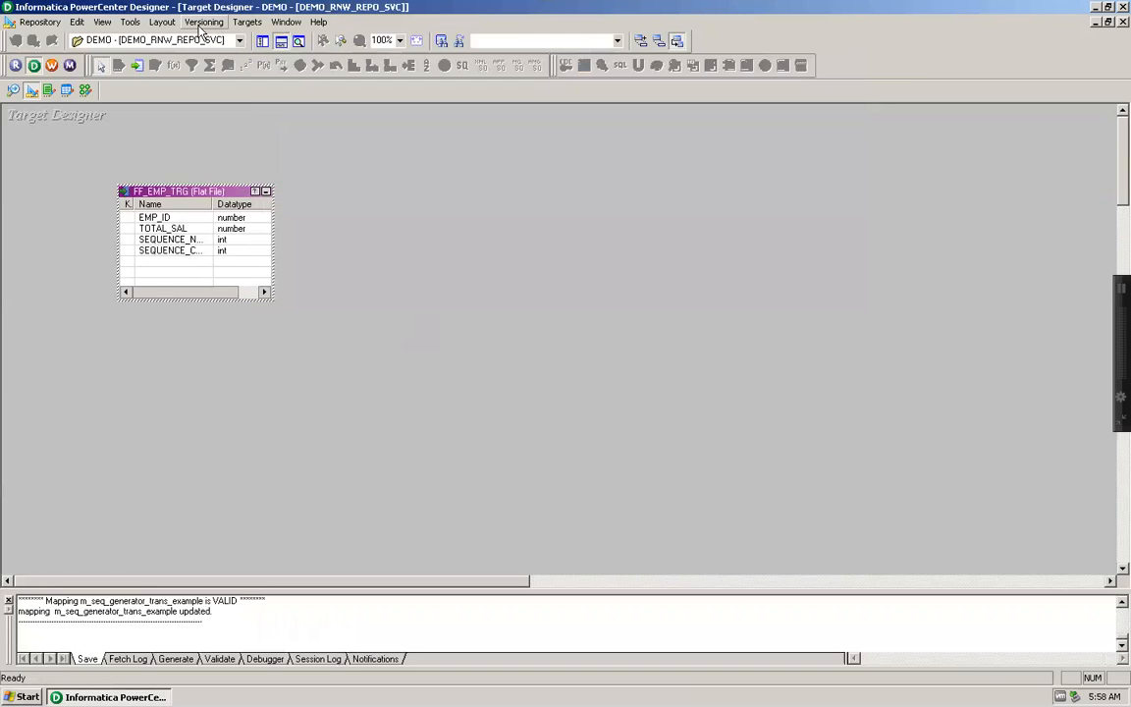
Step: In the Mapping Designer, link CURRVAL of seq_sequence_generator to SEQUENCE_CURVAL of FF_EMP_TRG and move the generator directly below spt_emp_sal_calc
{"action": "left_click", "coordinate": [85, 89]}
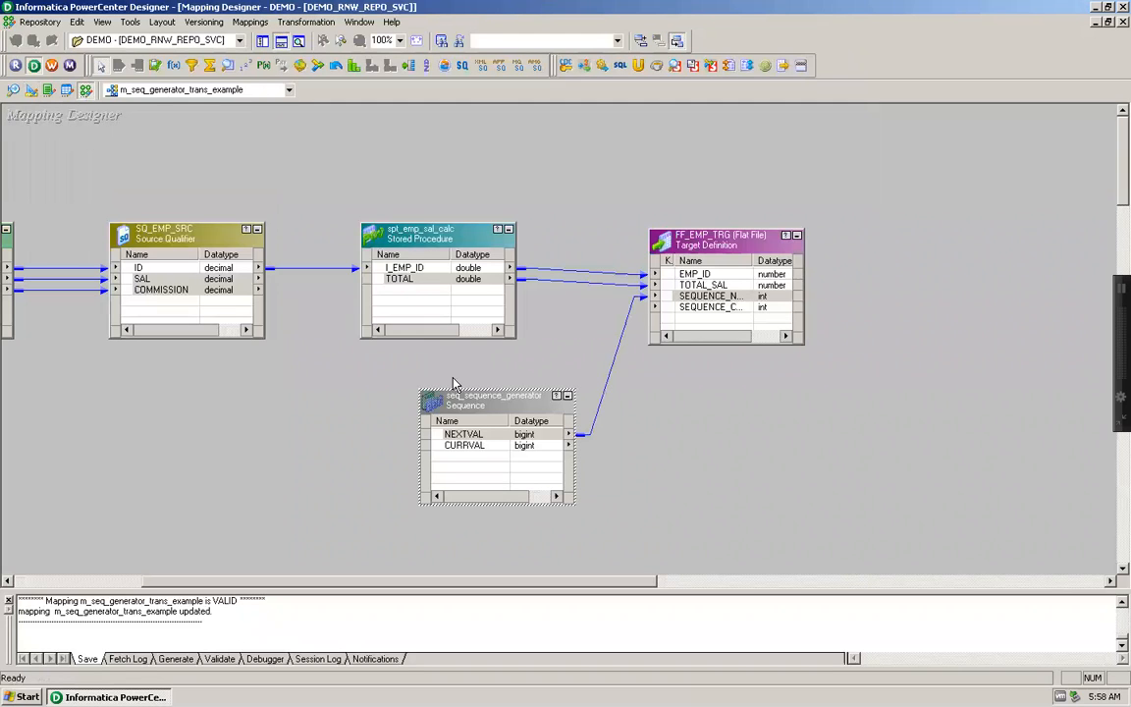
{"action": "left_click", "coordinate": [502, 447]}
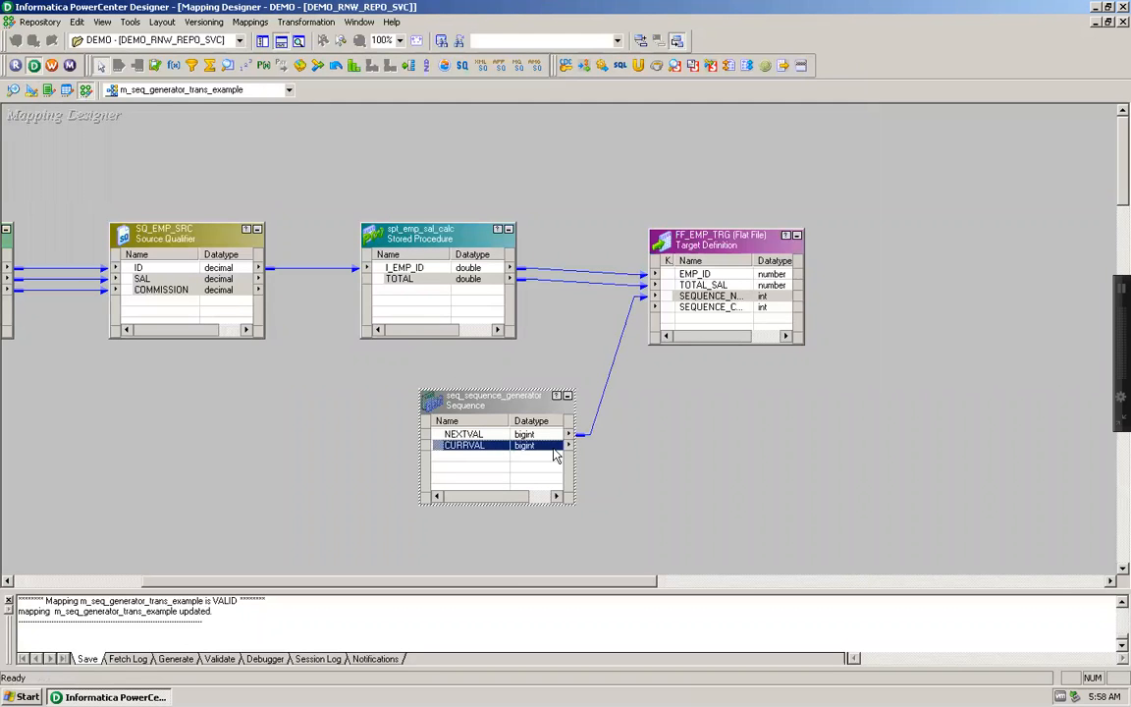
{"action": "left_click_drag", "start_coordinate": [553, 453], "coordinate": [700, 310]}
{"action": "left_click_drag", "start_coordinate": [703, 317], "coordinate": [700, 308]}
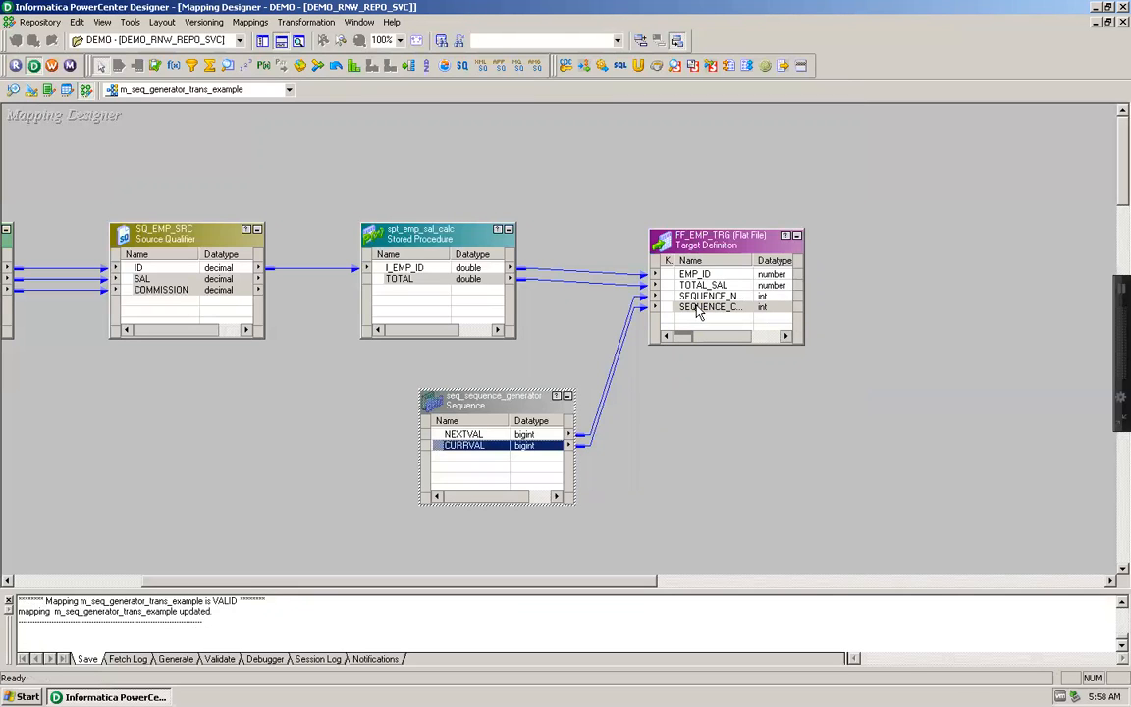
{"action": "left_click_drag", "start_coordinate": [502, 397], "coordinate": [449, 383]}
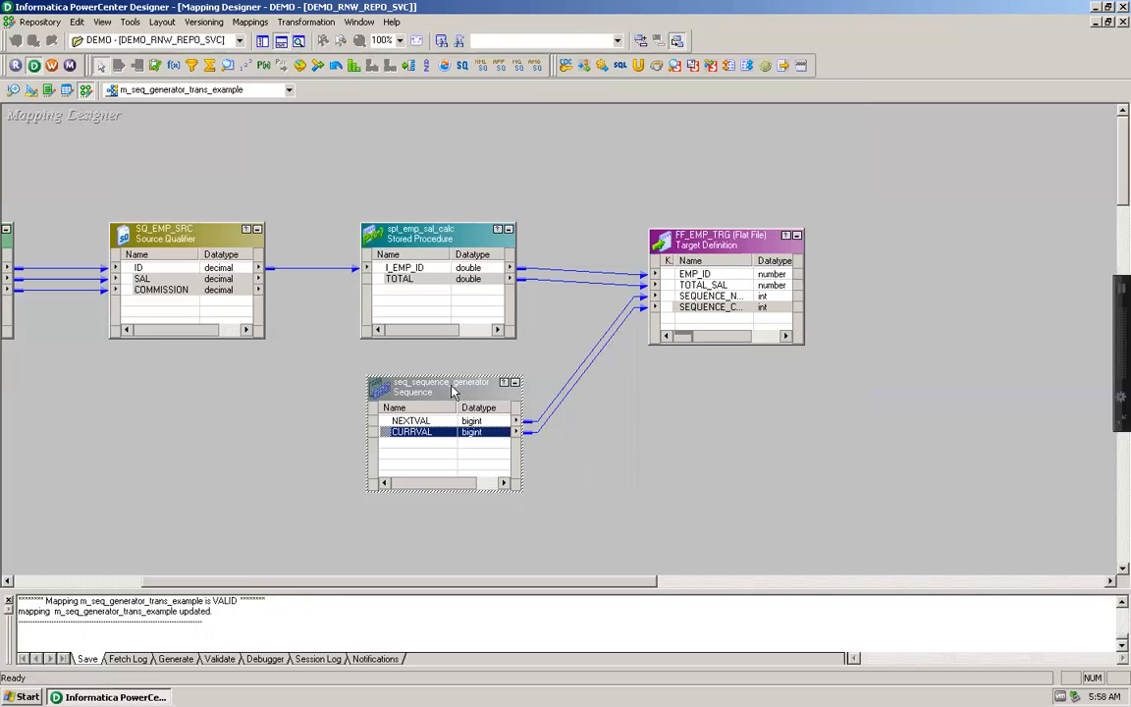
{"action": "left_click_drag", "start_coordinate": [456, 583], "coordinate": [342, 583]}
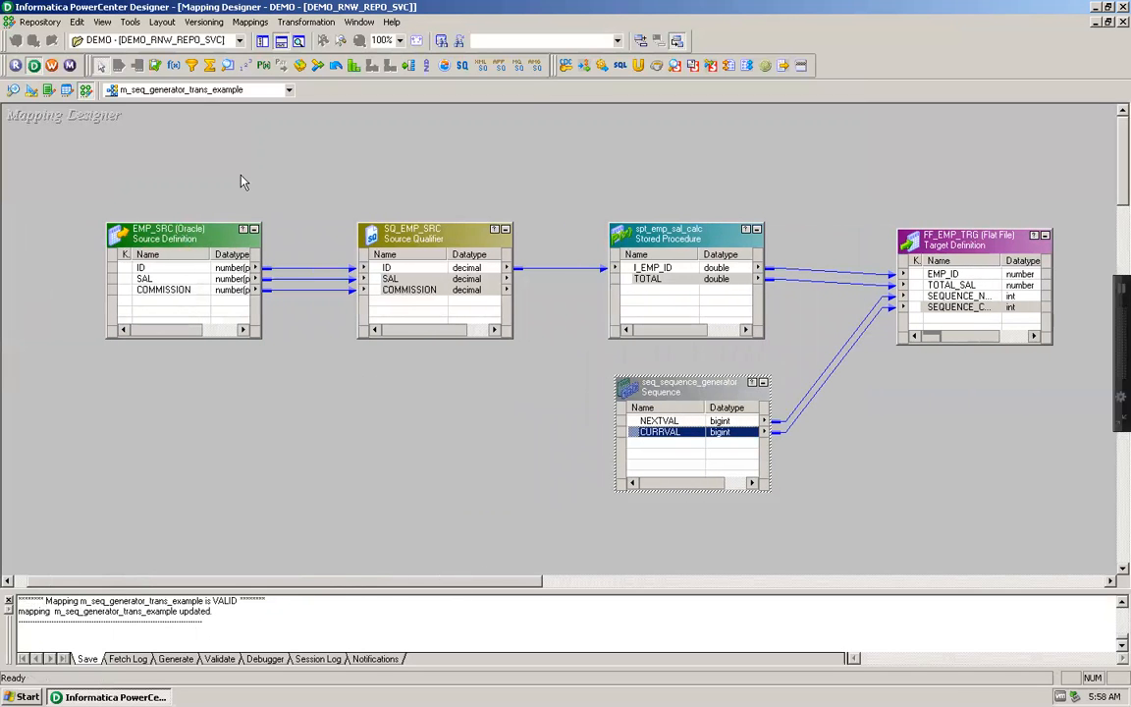
Step: Generate a workflow with a non-reusable session for m_seq_generator_trans_example, using DEMO_RNW_INTG_SVC and the prefixes wf and s
{"action": "left_click", "coordinate": [250, 21]}
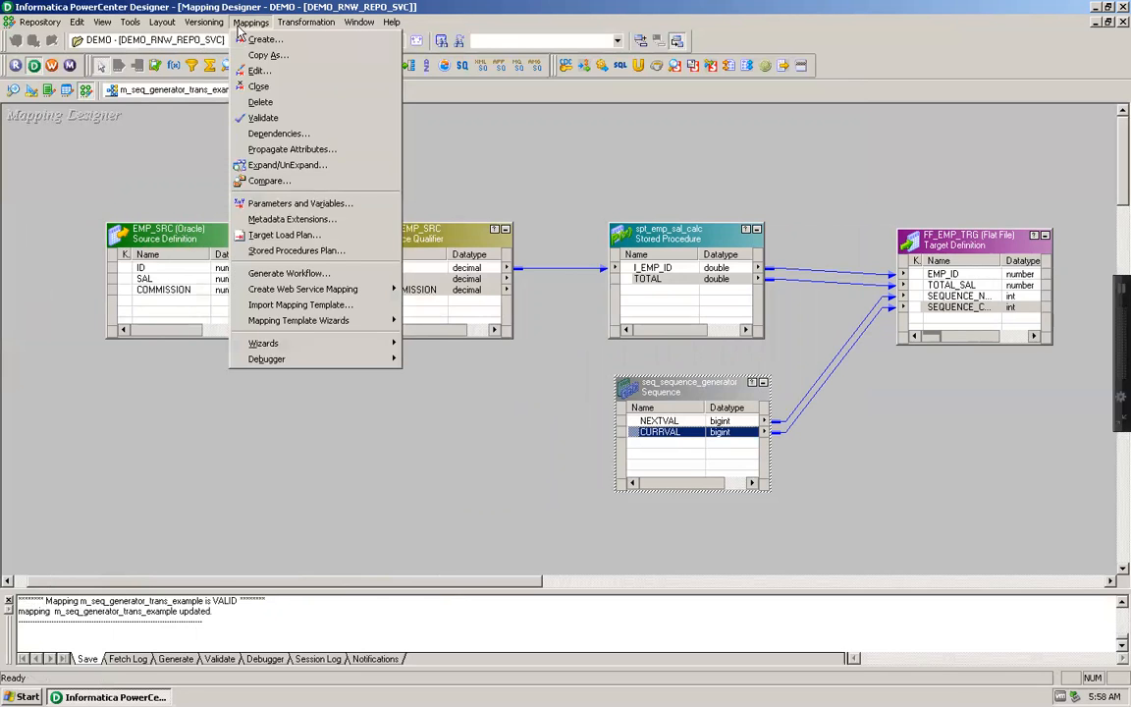
{"action": "left_click", "coordinate": [280, 276]}
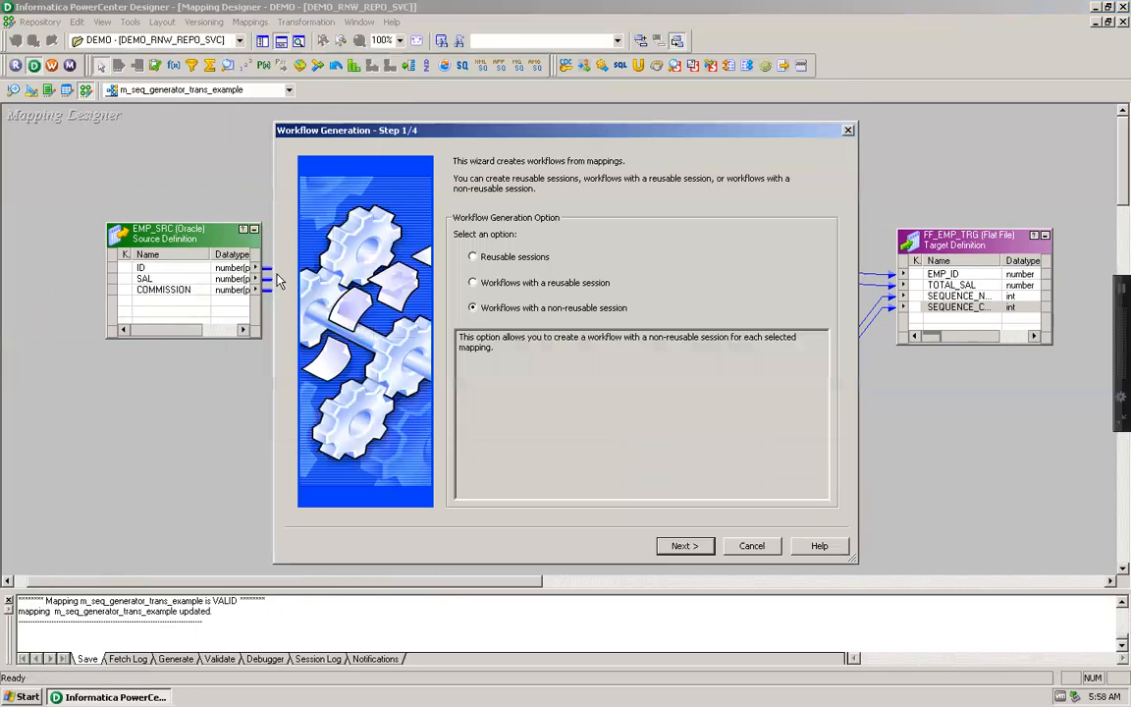
{"action": "left_click", "coordinate": [684, 546]}
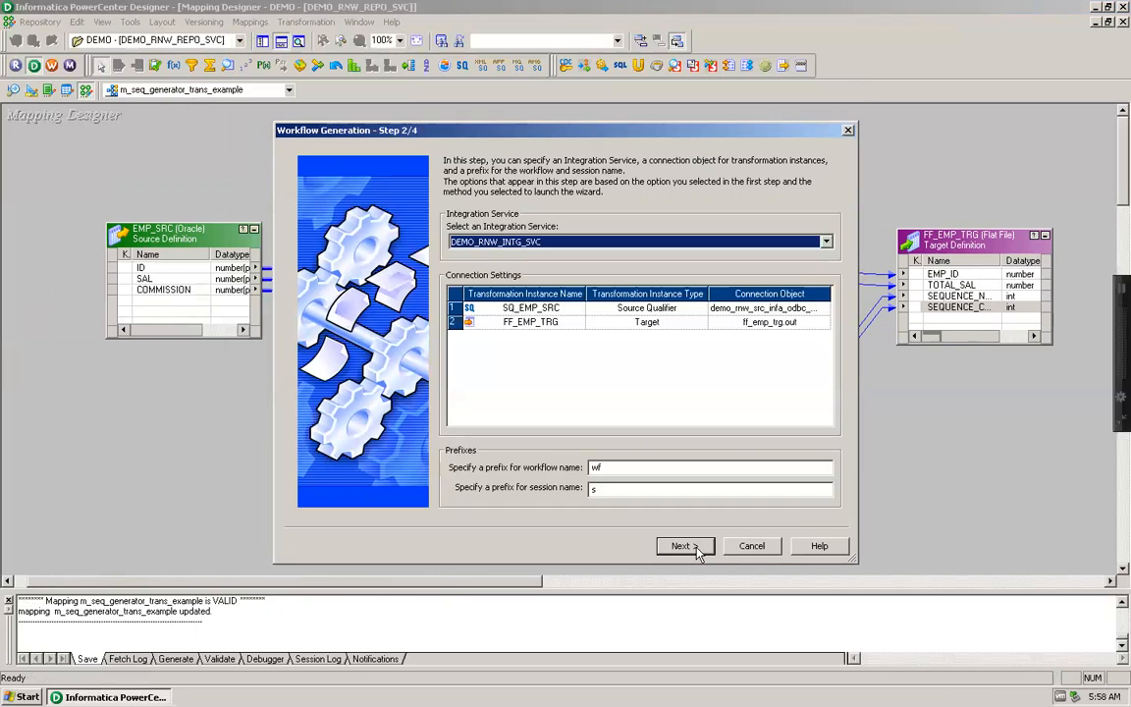
{"action": "left_click", "coordinate": [697, 551]}
{"action": "left_click", "coordinate": [684, 546]}
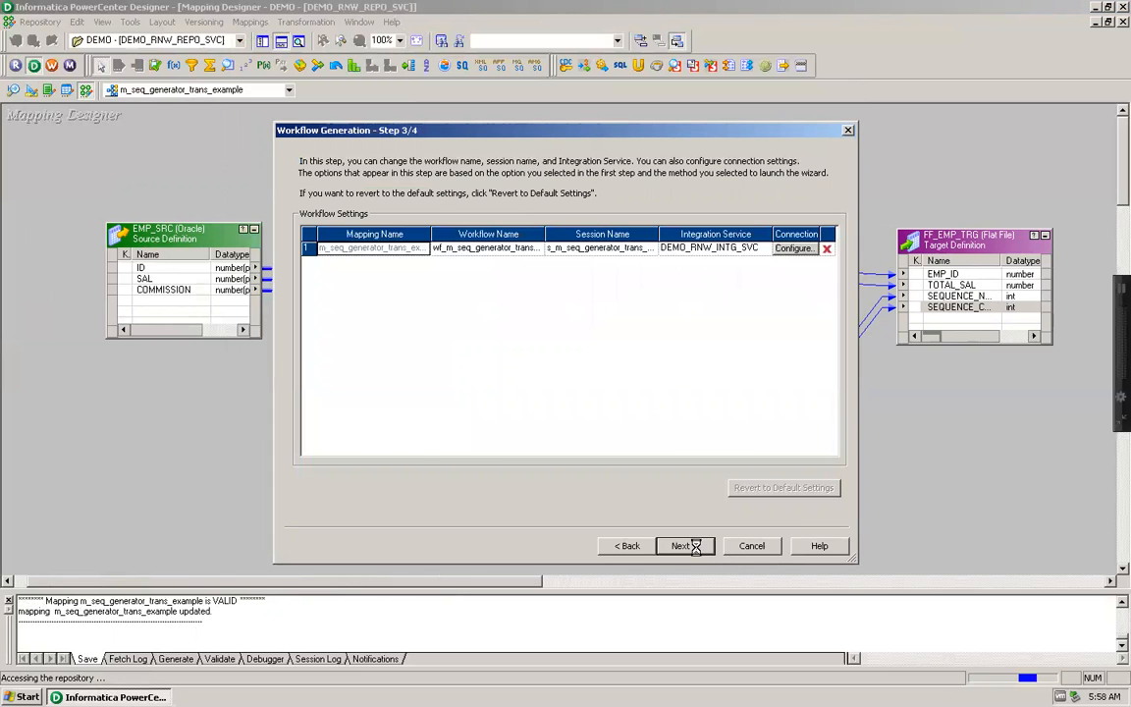
{"action": "left_click", "coordinate": [686, 546]}
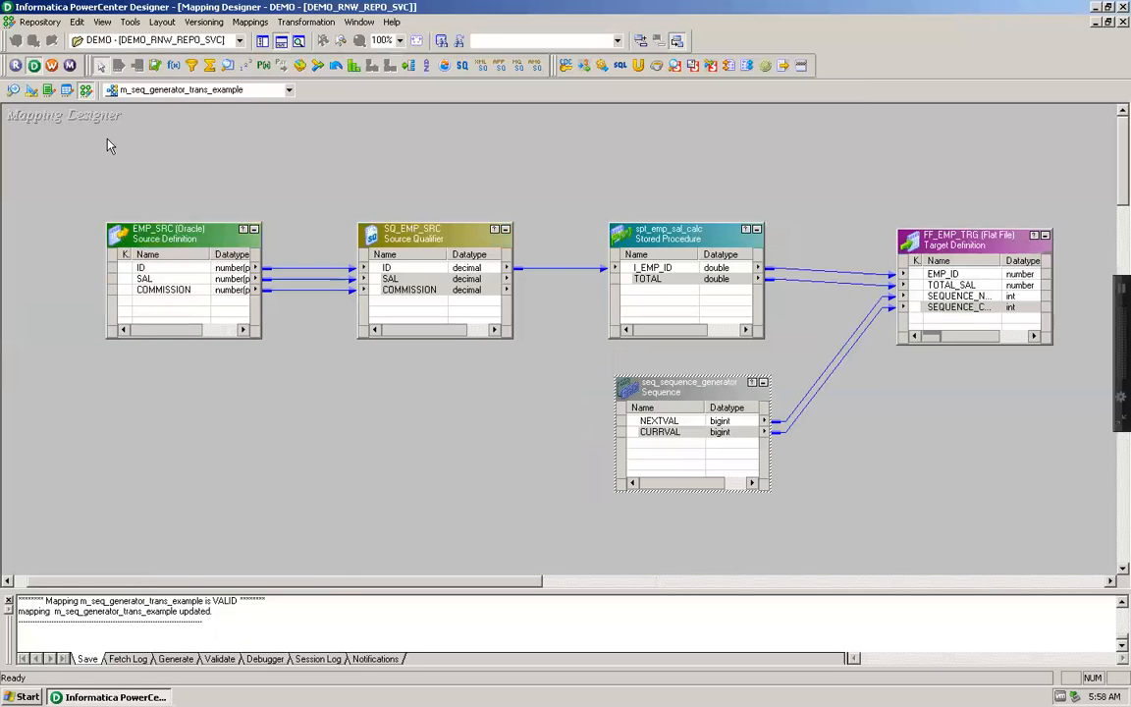
Step: Open Workflow Manager, dismiss its startup errors and try to connect to the DEMO_RNW_REPO_SVC repository with the account password
{"action": "left_click", "coordinate": [54, 65]}
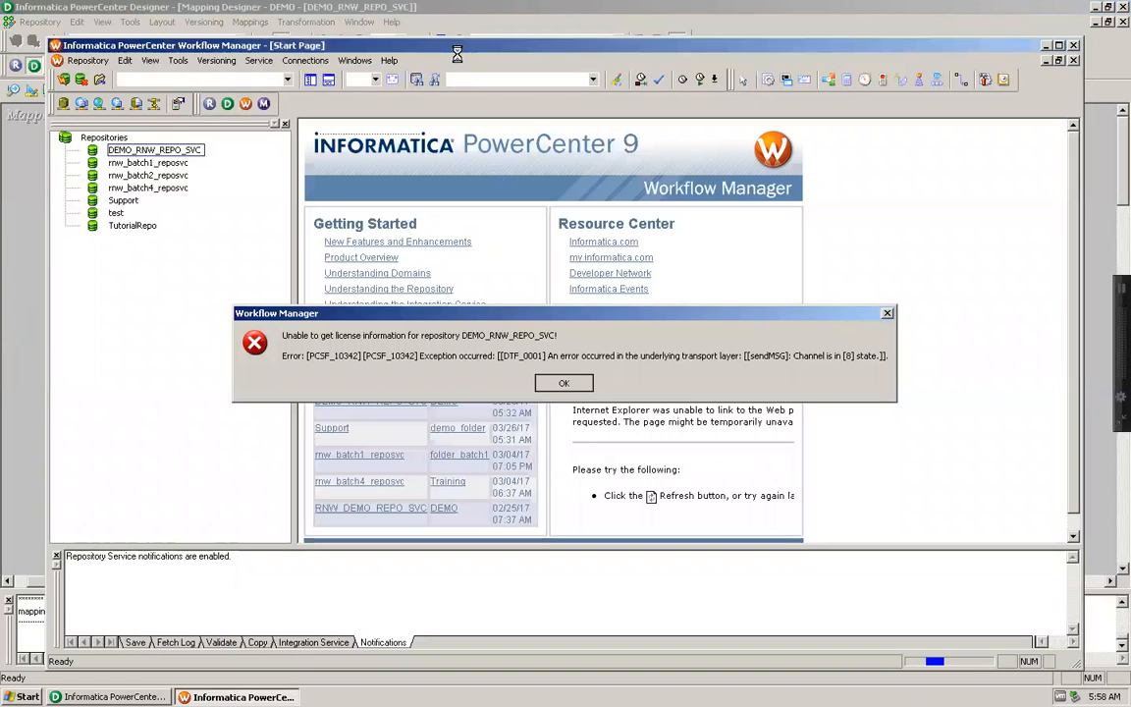
{"action": "key", "text": "Return"}
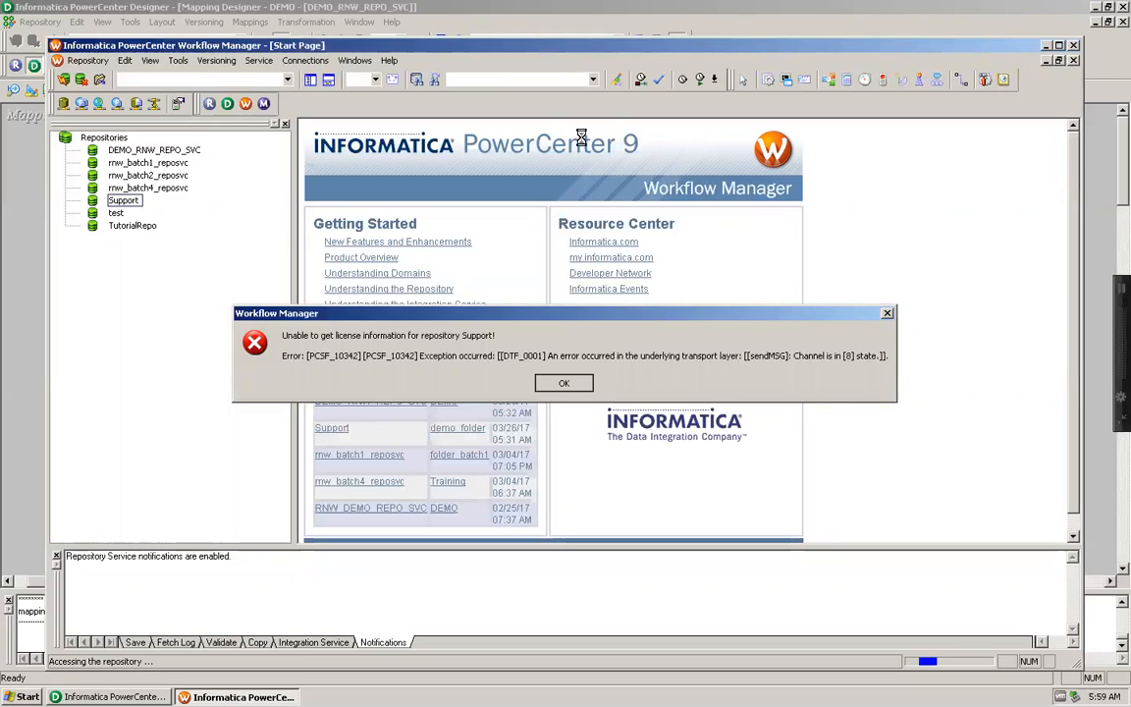
{"action": "key", "text": "Return"}
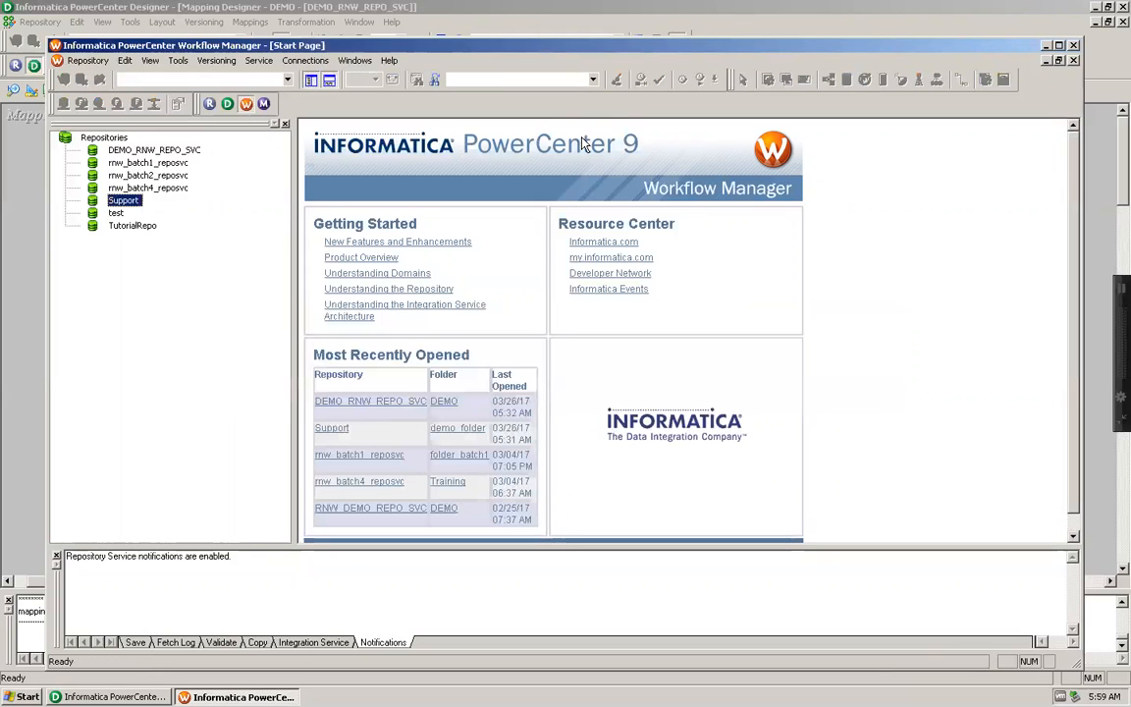
{"action": "double_click", "coordinate": [176, 153]}
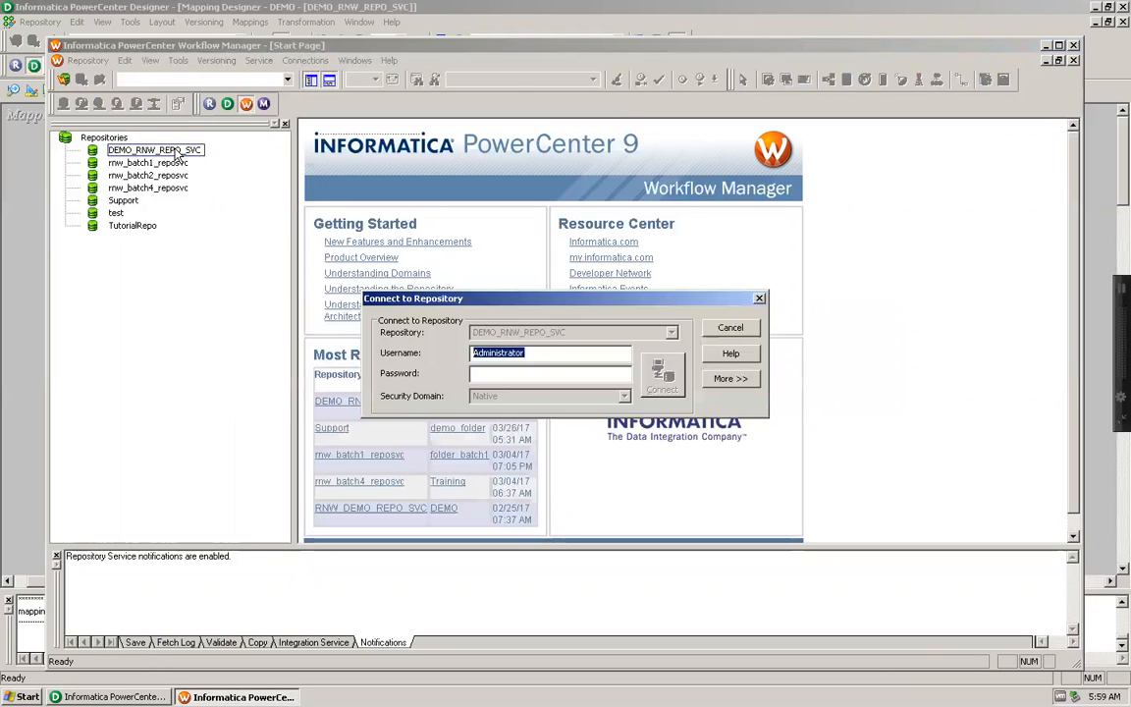
{"action": "key", "text": "Tab"}
{"action": "key", "text": "ctrl+v"}
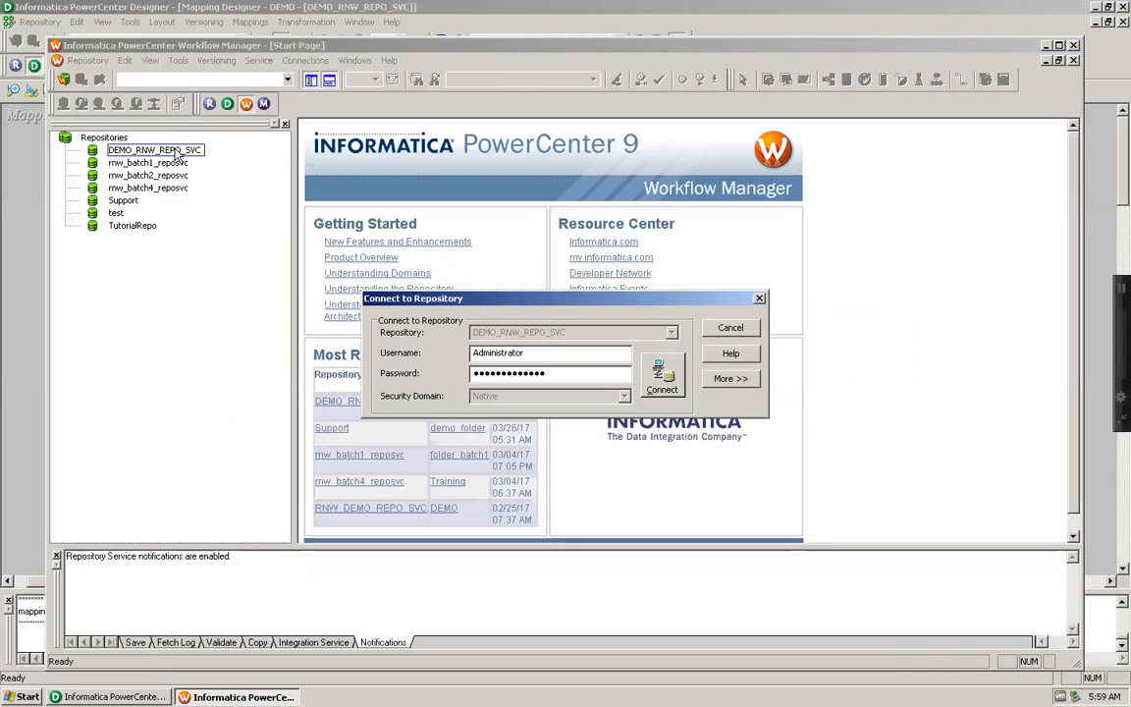
{"action": "key", "text": "Return"}
{"action": "left_click", "coordinate": [563, 383]}
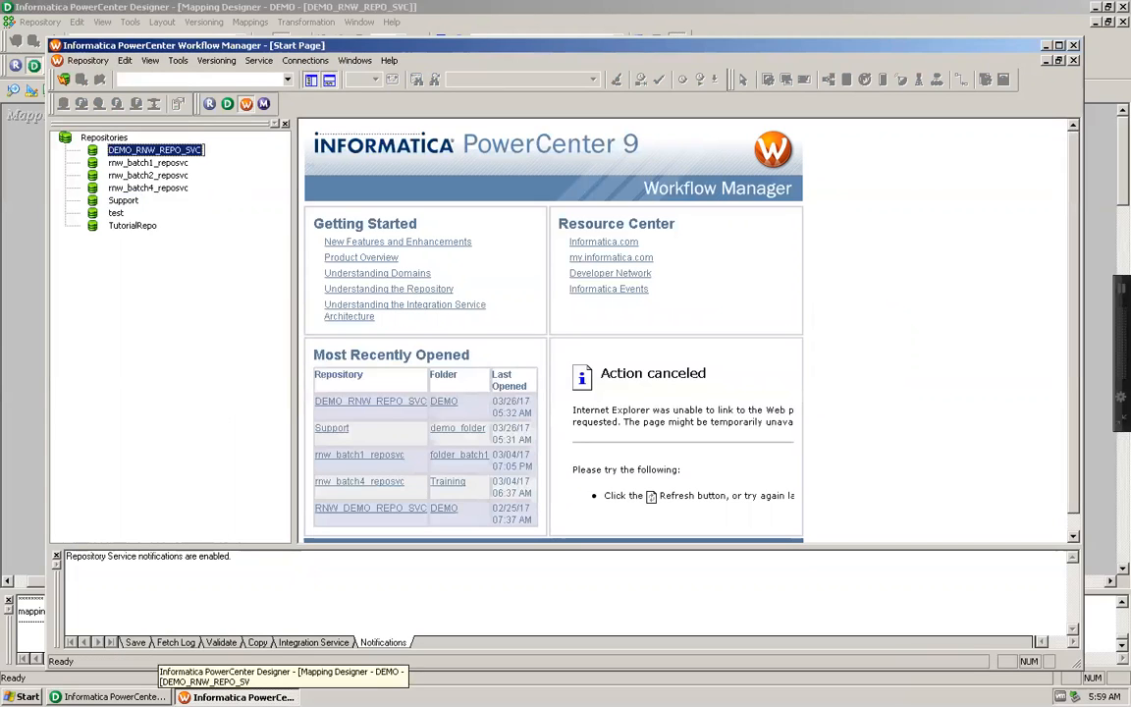
Step: Retry connecting to DEMO_RNW_REPO_SVC by entering the account password again, and dismiss the error
{"action": "double_click", "coordinate": [174, 150]}
{"action": "key", "text": "Tab"}
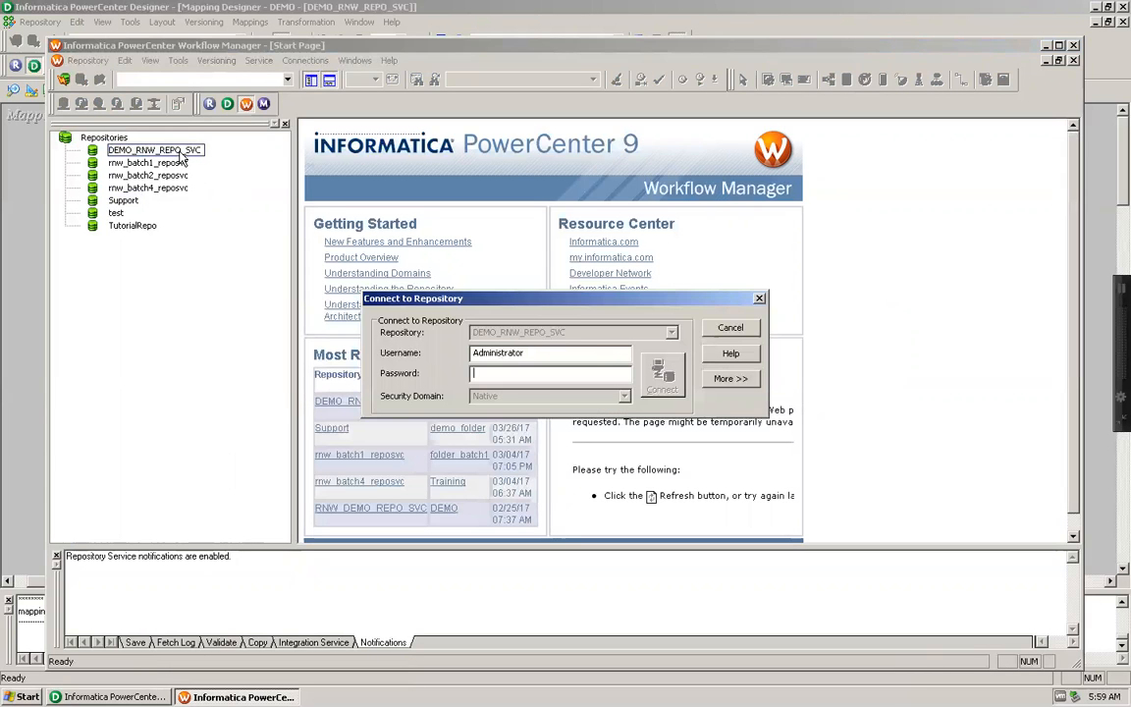
{"action": "type", "text": "Administrator"}
{"action": "key", "text": "Return"}
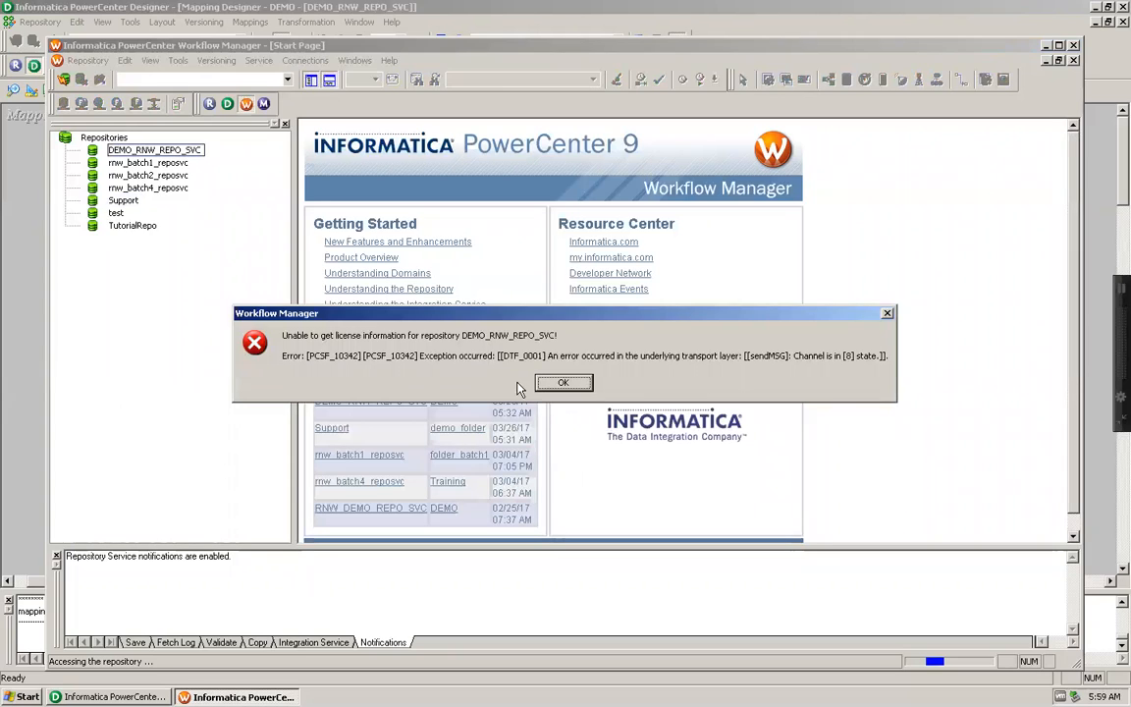
{"action": "left_click", "coordinate": [552, 384]}
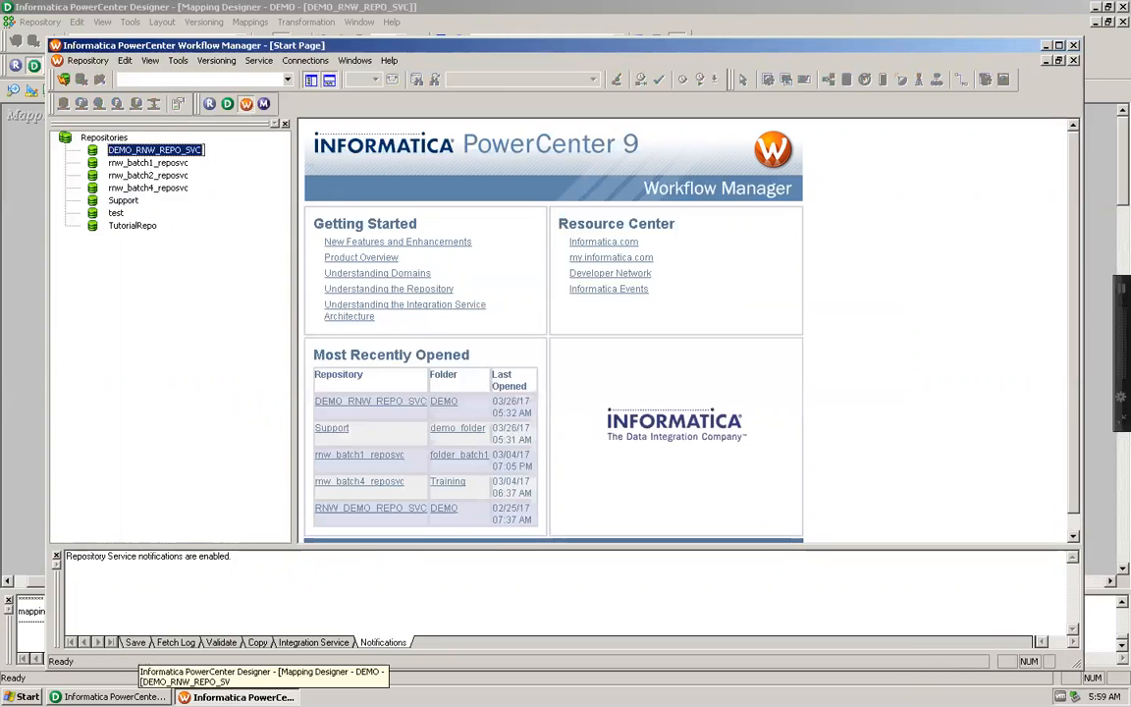
Step: Look at the mapping in Designer, return to Workflow Manager and try once more to connect to DEMO_RNW_REPO_SVC with the password
{"action": "left_click", "coordinate": [108, 696]}
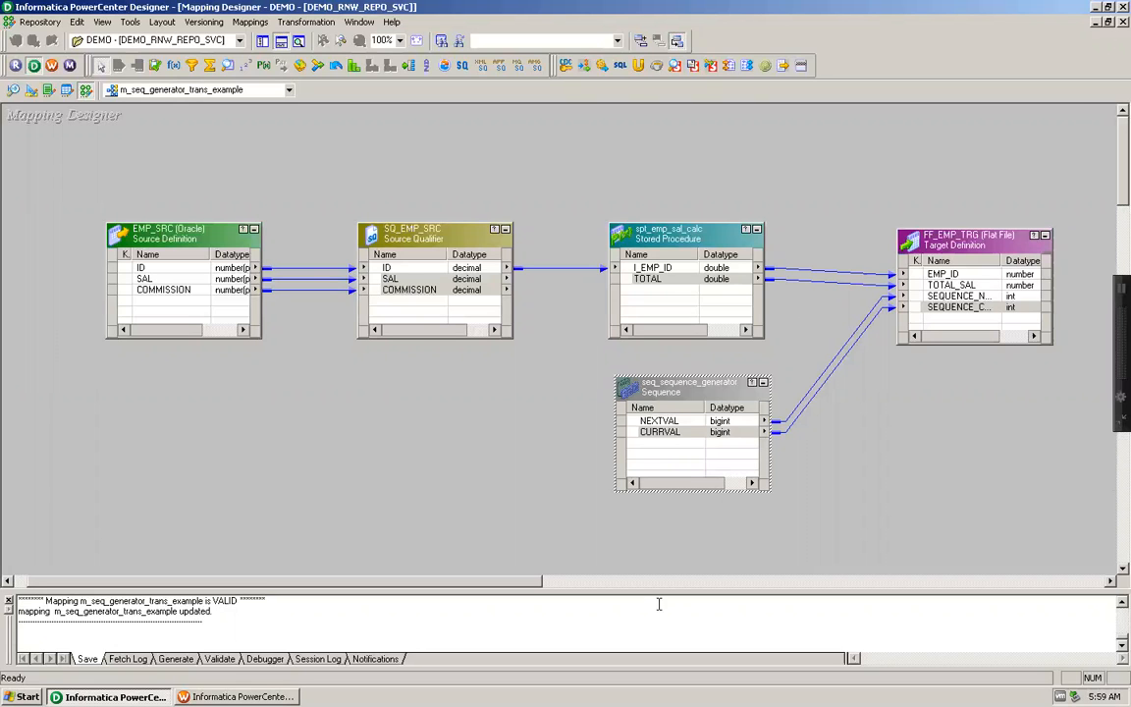
{"action": "left_click", "coordinate": [253, 696]}
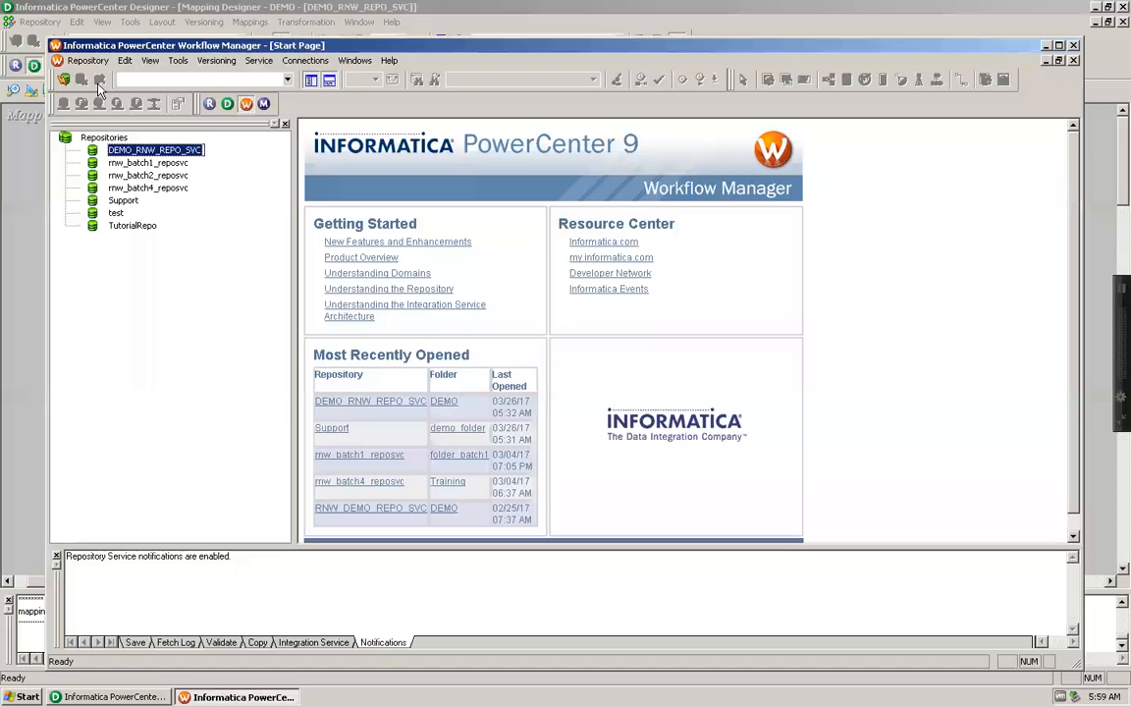
{"action": "double_click", "coordinate": [175, 157]}
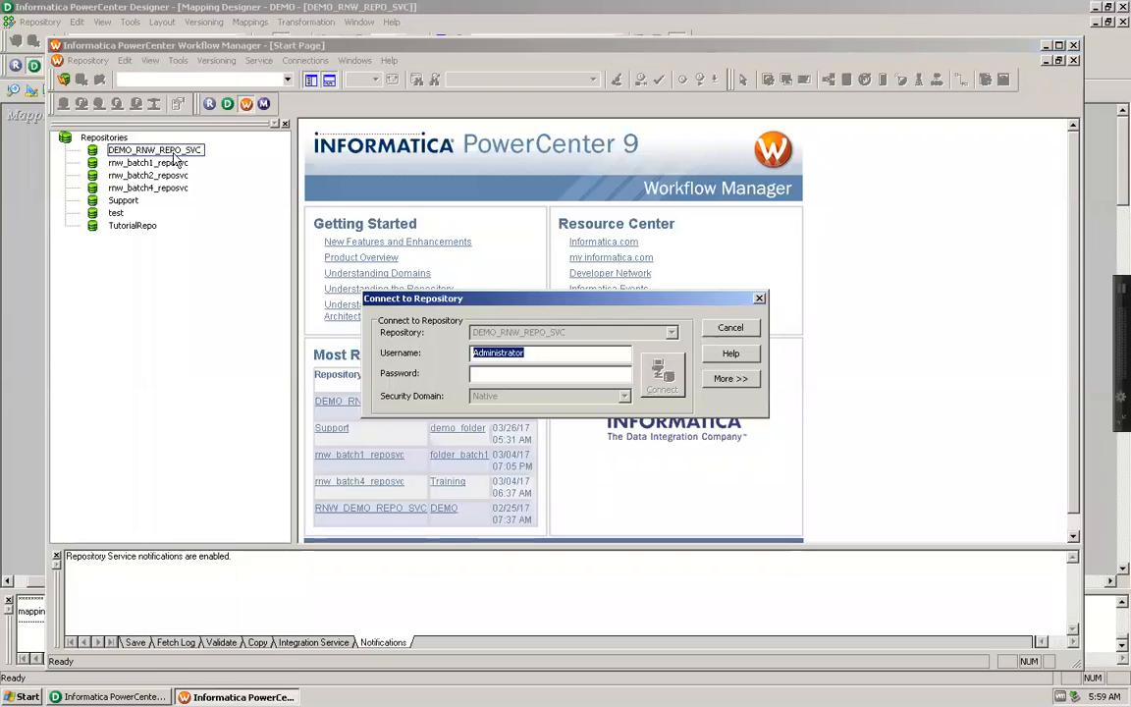
{"action": "key", "text": "Tab"}
{"action": "key", "text": "ctrl+v"}
{"action": "key", "text": "Return"}
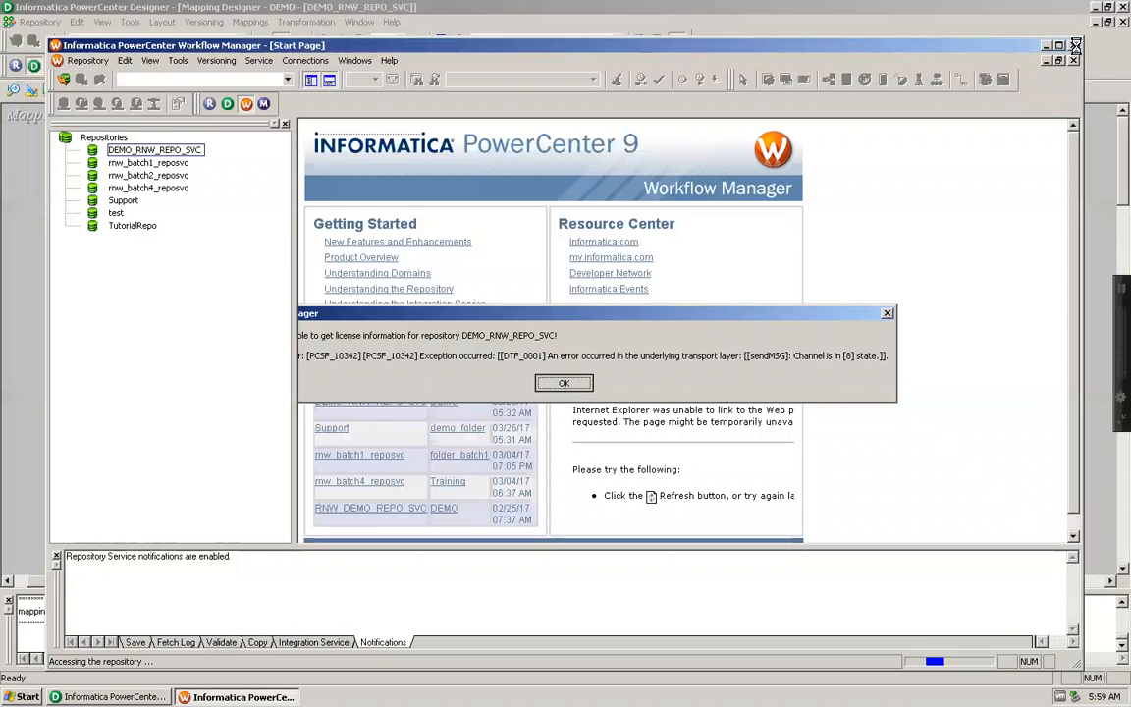
{"action": "left_click", "coordinate": [563, 383]}
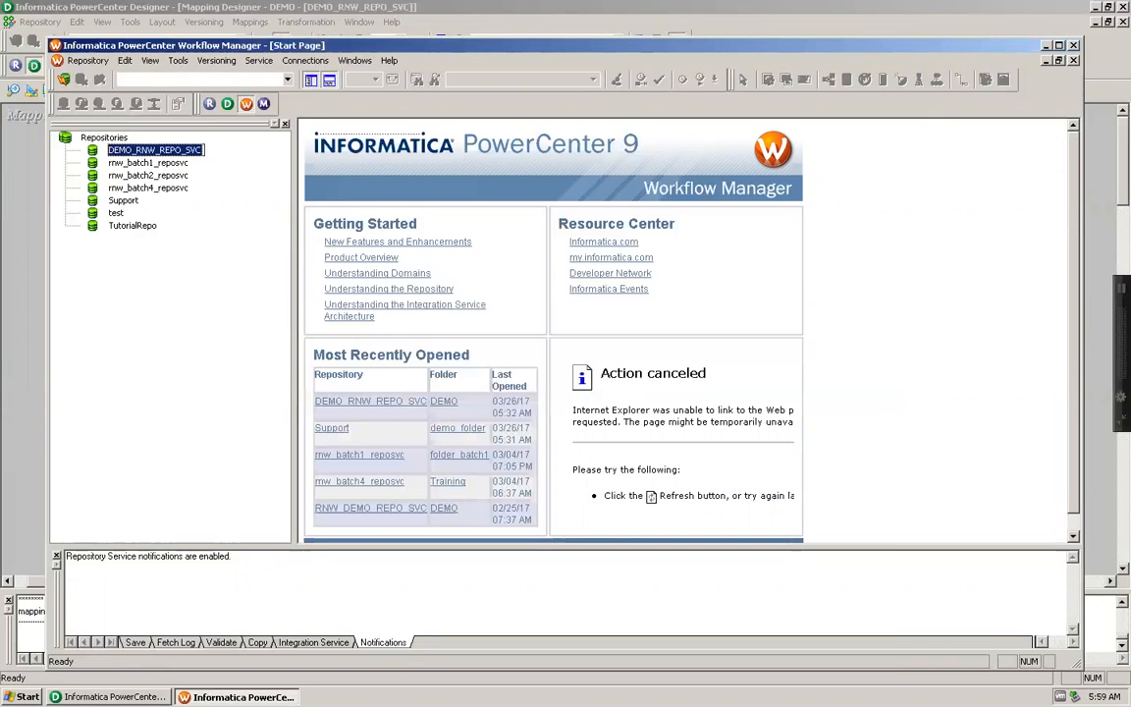
Step: Switch to Designer, save the repository and dismiss the notice
{"action": "left_click", "coordinate": [108, 696]}
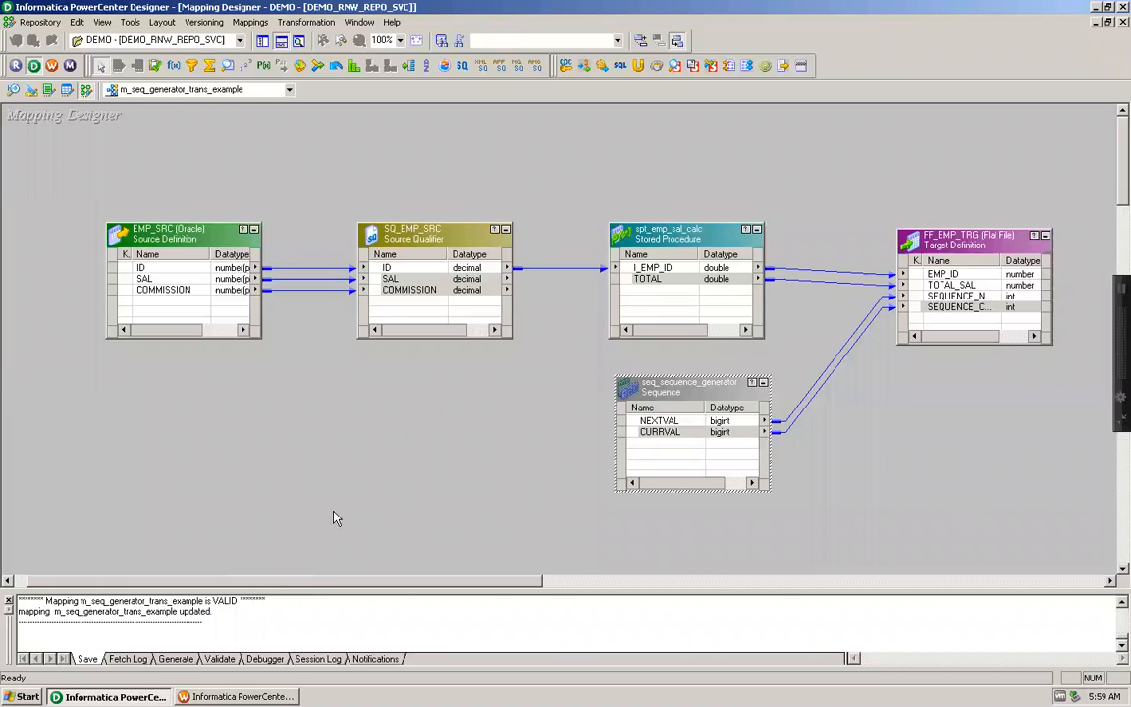
{"action": "key", "text": "ctrl+s"}
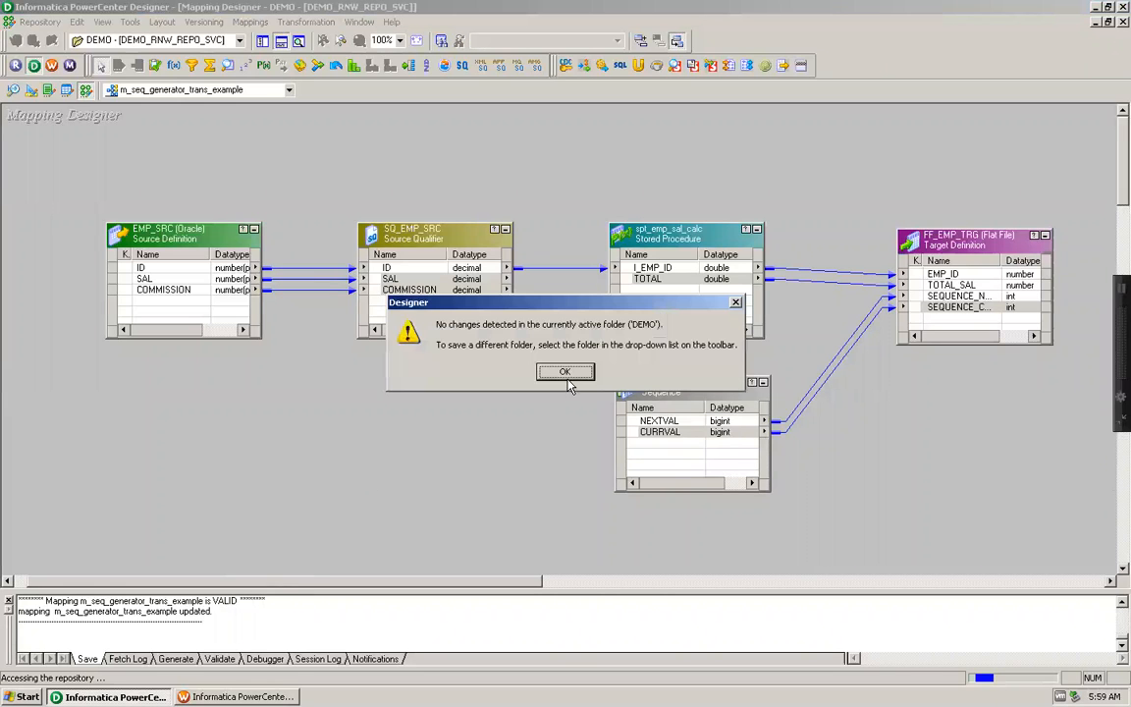
{"action": "left_click", "coordinate": [567, 375]}
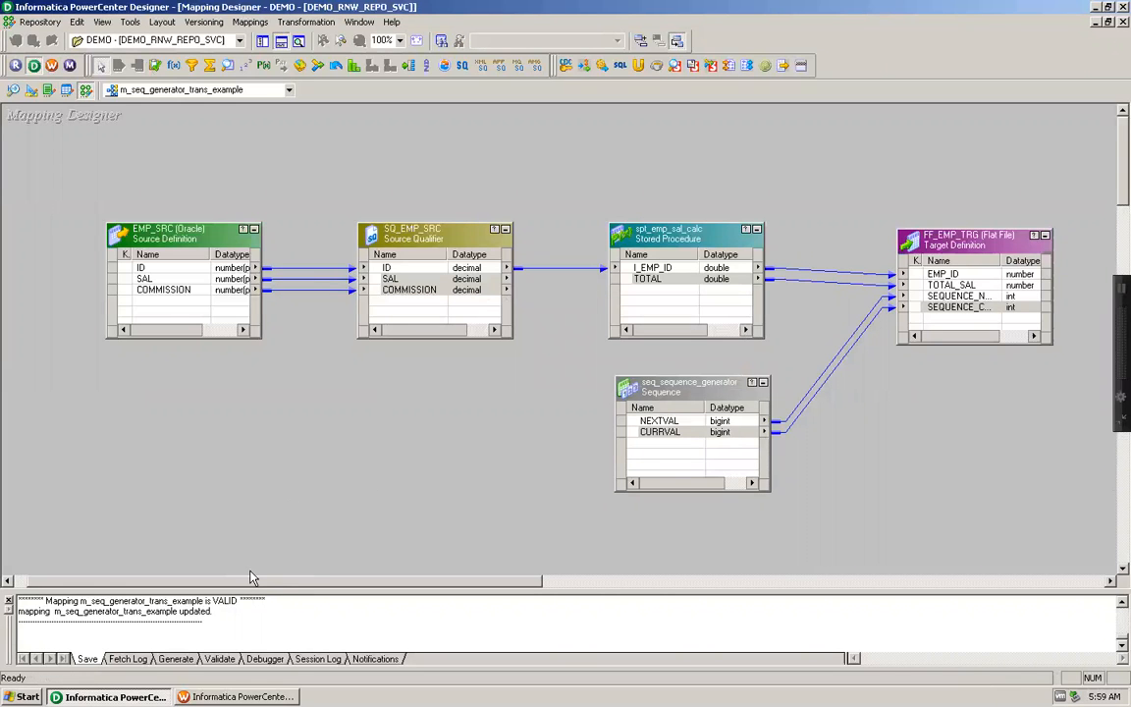
Step: Close Workflow Manager and Designer to clear the desktop
{"action": "left_click", "coordinate": [241, 696]}
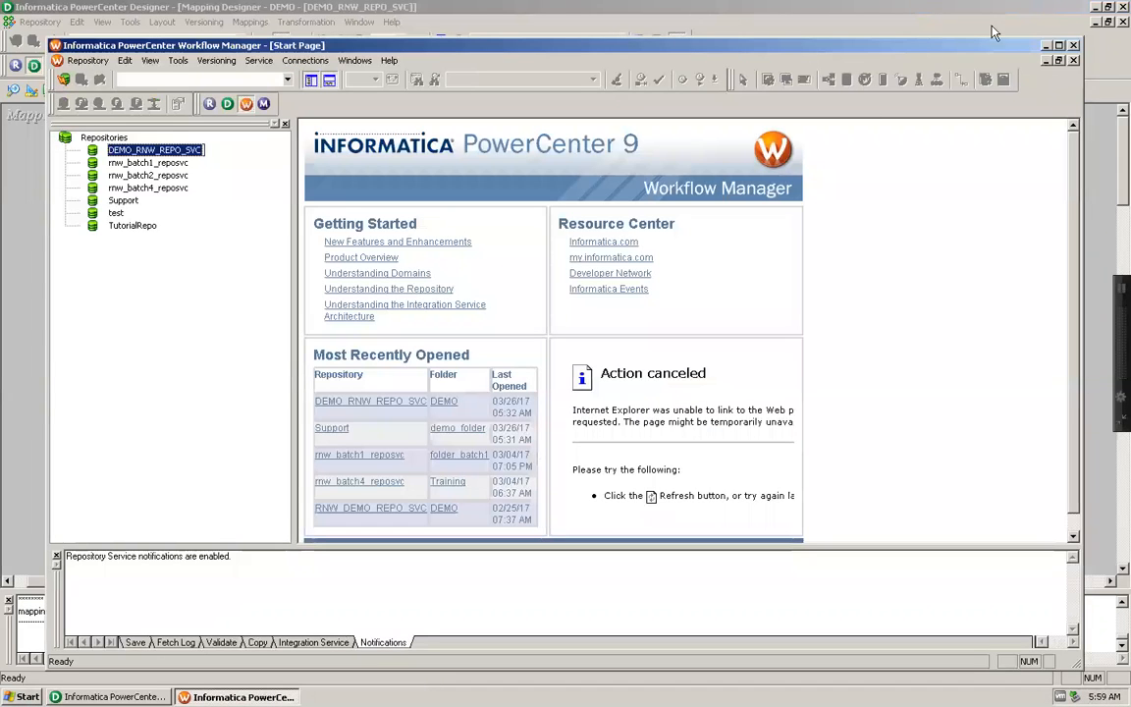
{"action": "left_click", "coordinate": [1074, 45]}
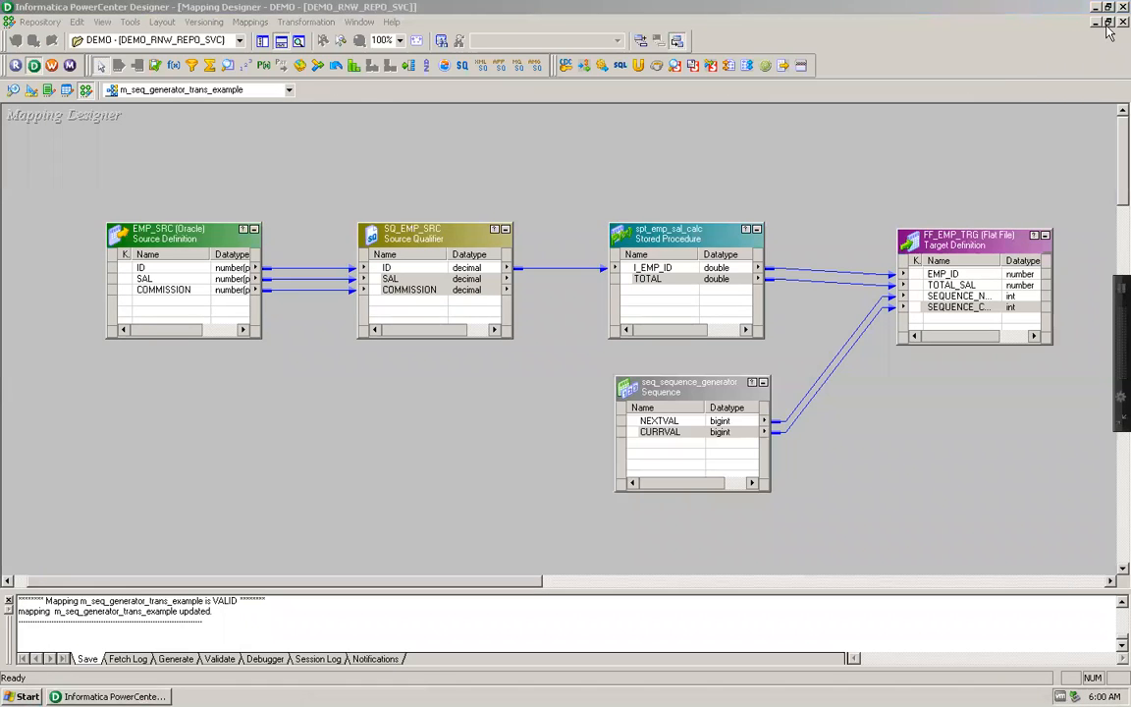
{"action": "left_click", "coordinate": [1106, 24]}
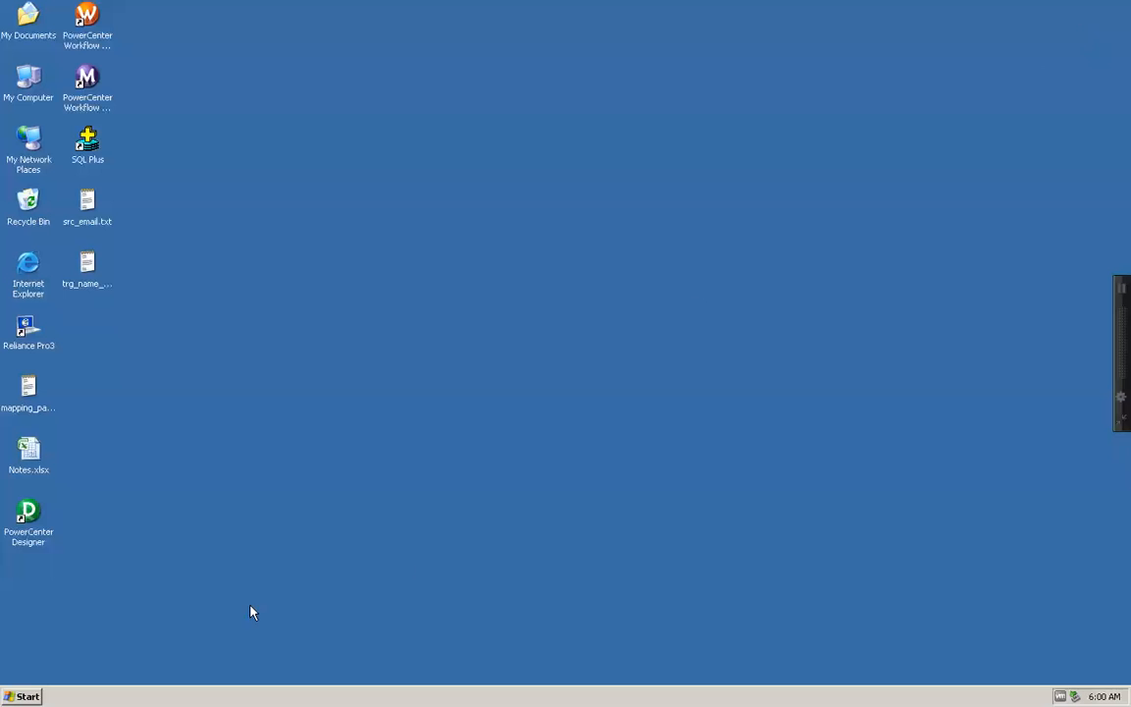
Step: Restart Windows and log back on with the Support account
{"action": "left_click", "coordinate": [22, 697]}
{"action": "left_click", "coordinate": [74, 675]}
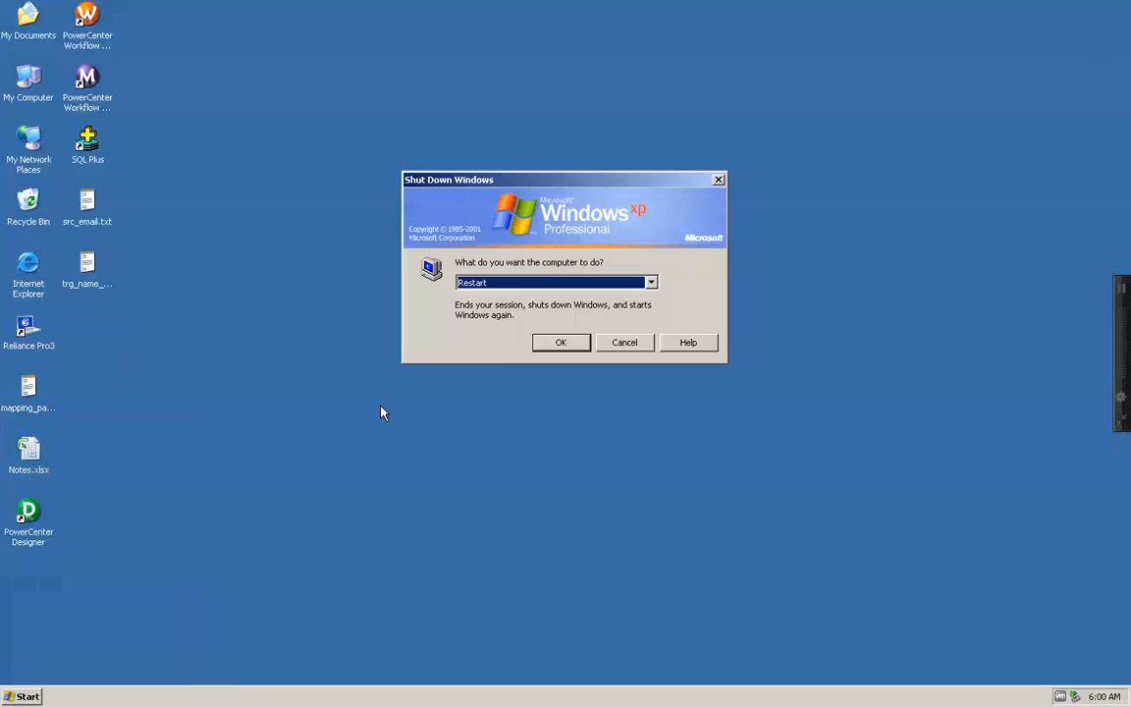
{"action": "left_click", "coordinate": [561, 337]}
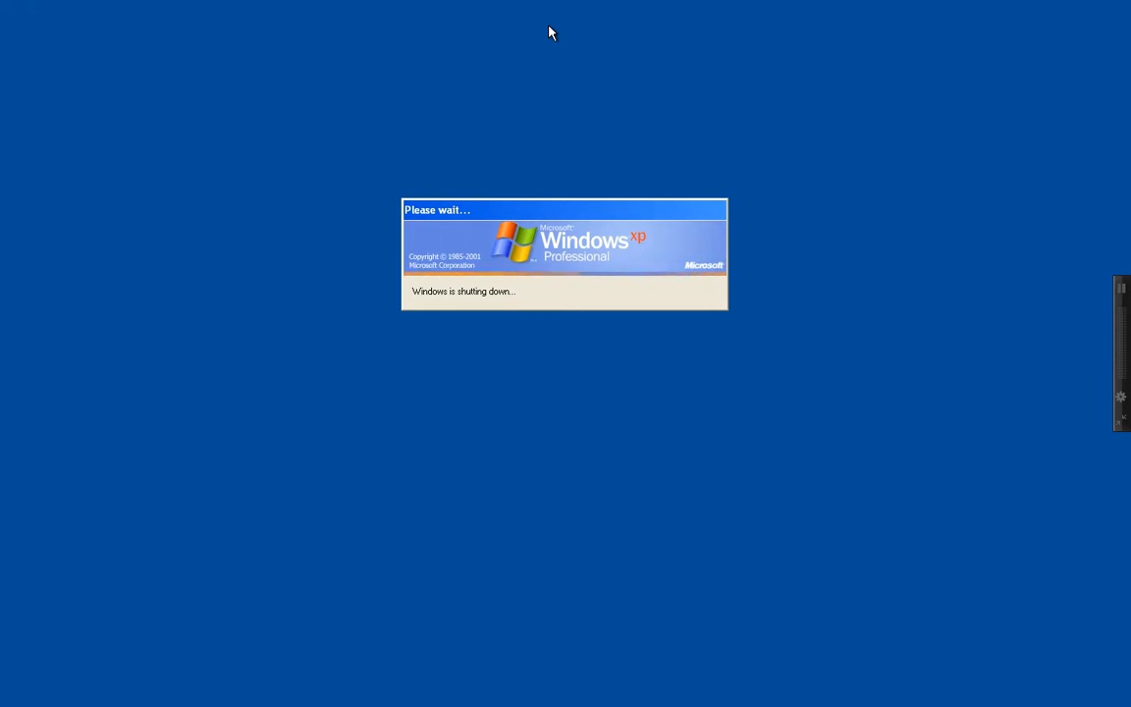
{"action": "mouse_move", "coordinate": [550, 13]}
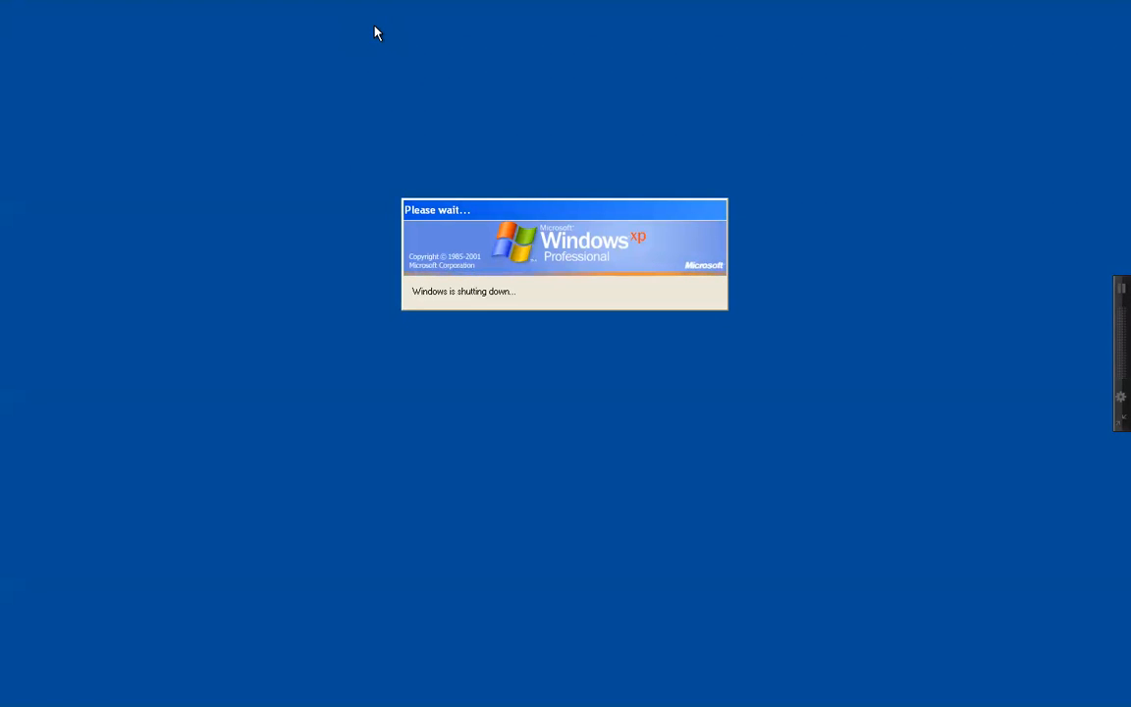
{"action": "mouse_move", "coordinate": [375, 5]}
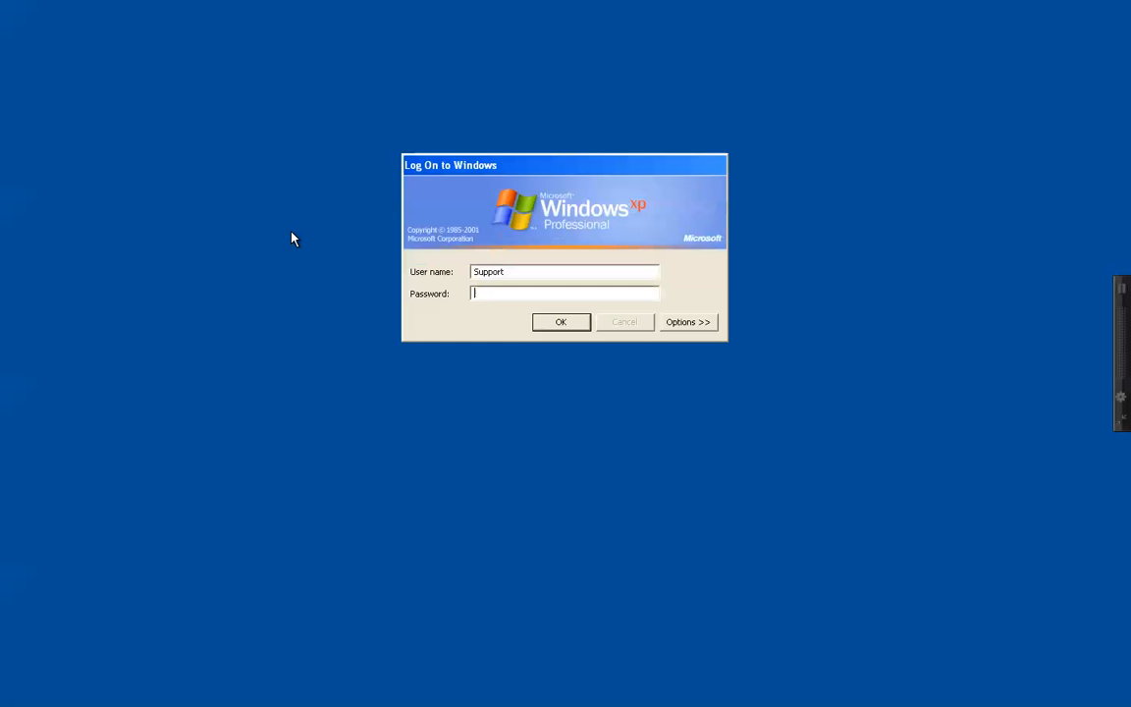
{"action": "left_click", "coordinate": [561, 322]}
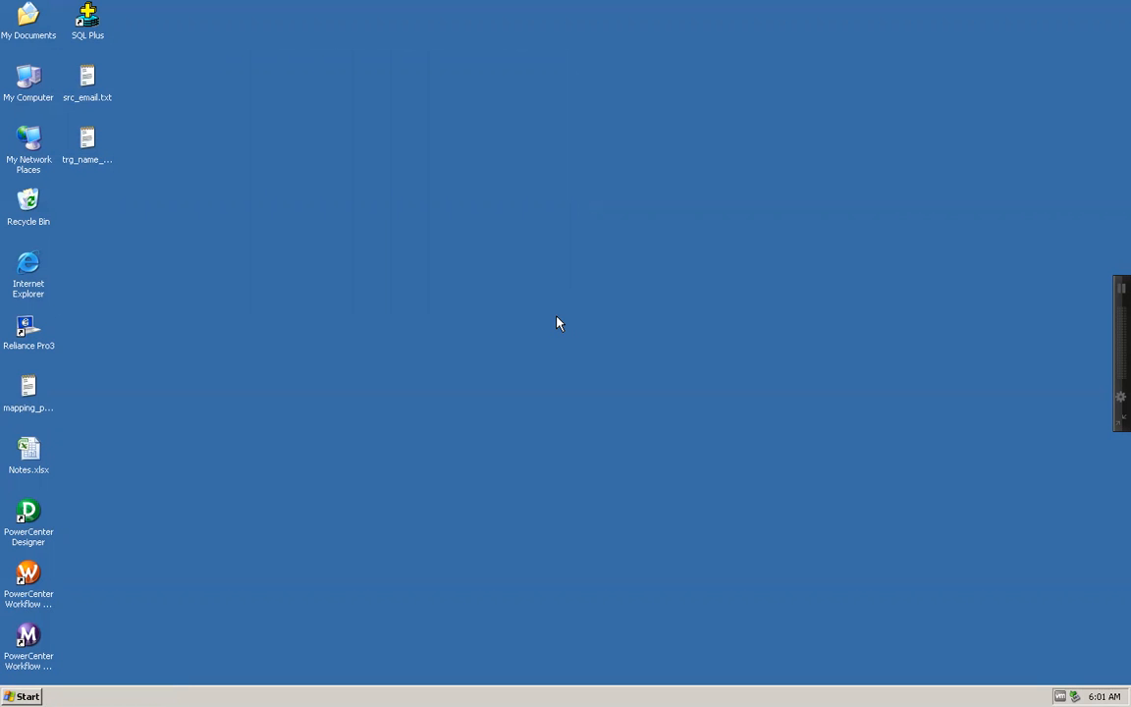
Step: Launch PowerCenter Designer from the installed Informatica 9.1.0 client programs
{"action": "left_click", "coordinate": [18, 696]}
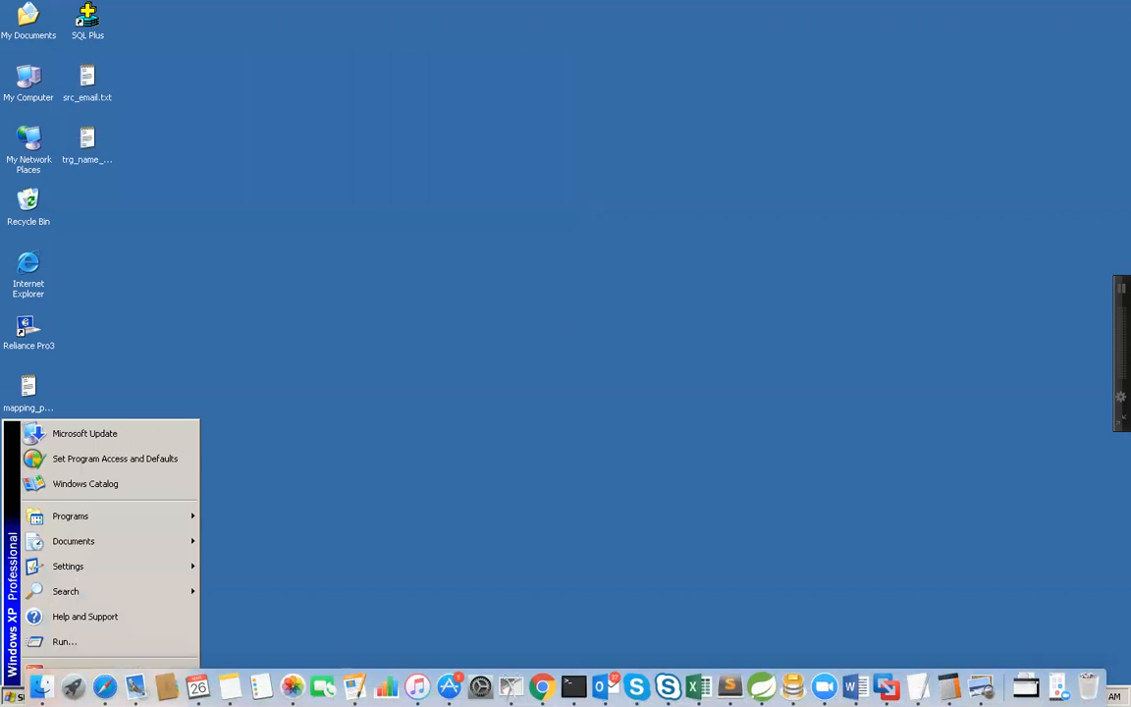
{"action": "mouse_move", "coordinate": [83, 522]}
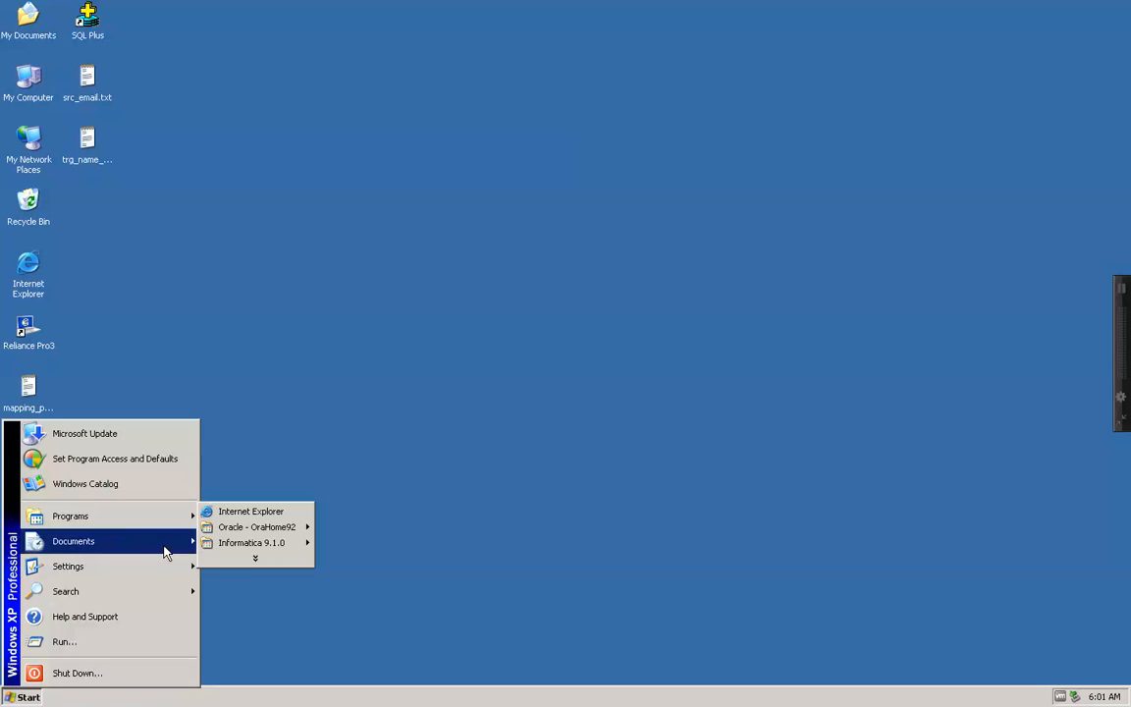
{"action": "mouse_move", "coordinate": [275, 543]}
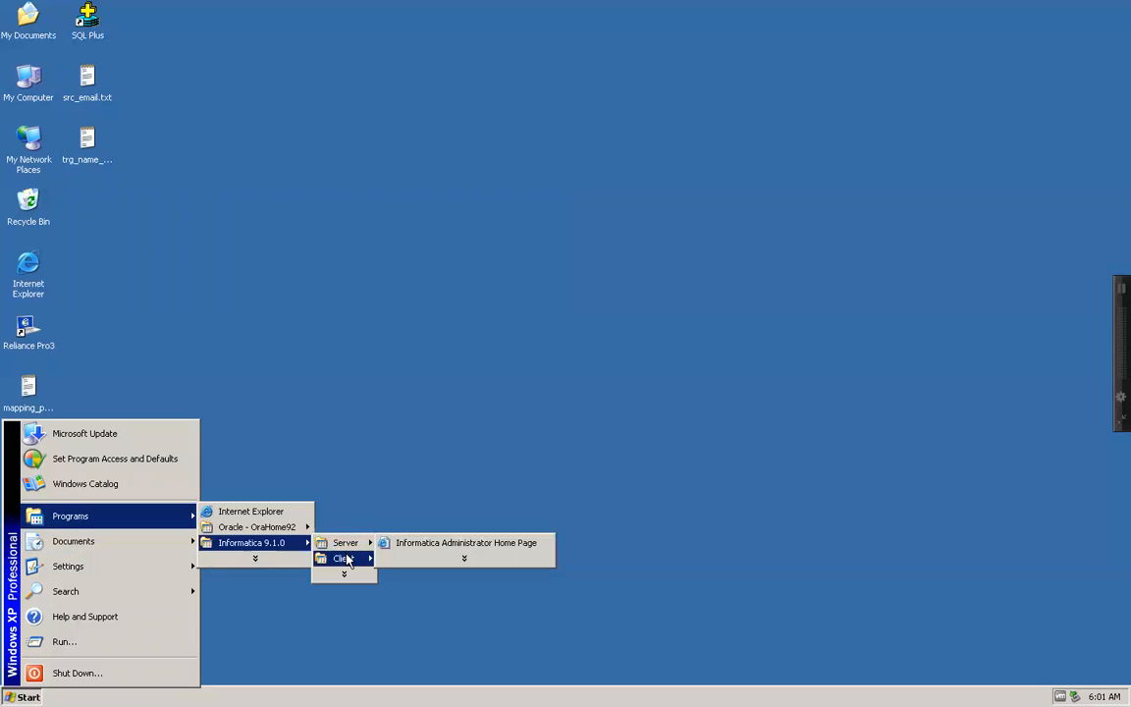
{"action": "mouse_move", "coordinate": [343, 558]}
{"action": "mouse_move", "coordinate": [430, 559]}
{"action": "left_click", "coordinate": [523, 559]}
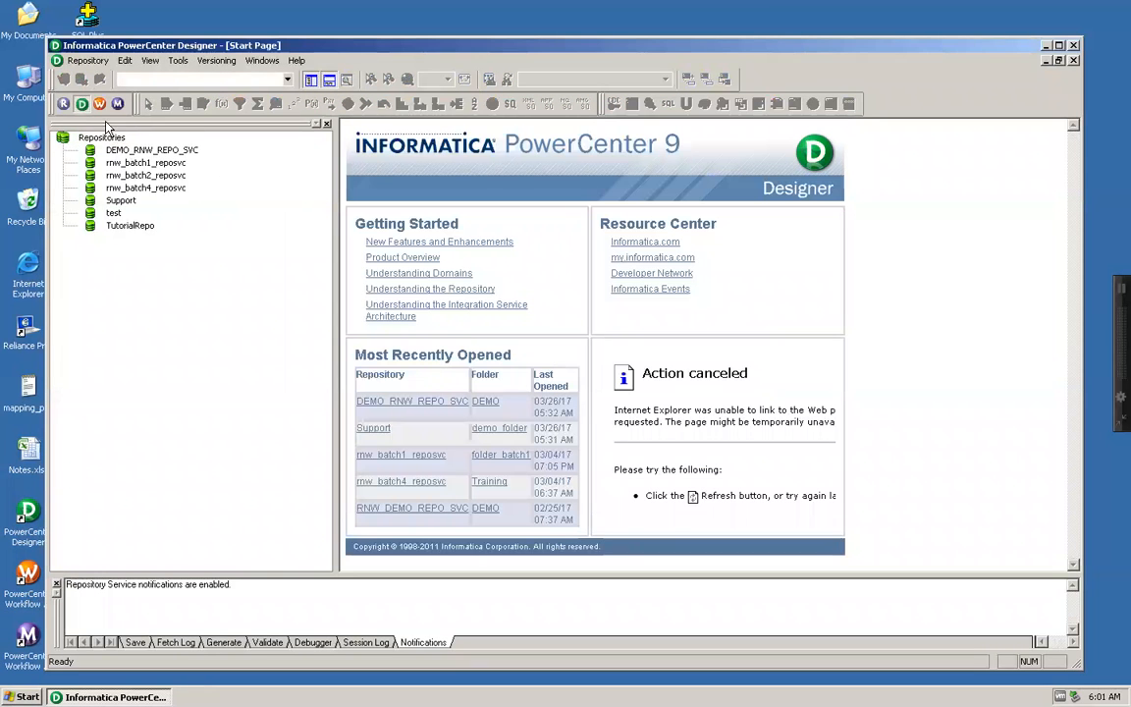
Step: Try twice to connect Designer to DEMO_RNW_REPO_SVC as Administrator with the account password, dismissing each notice
{"action": "double_click", "coordinate": [119, 151]}
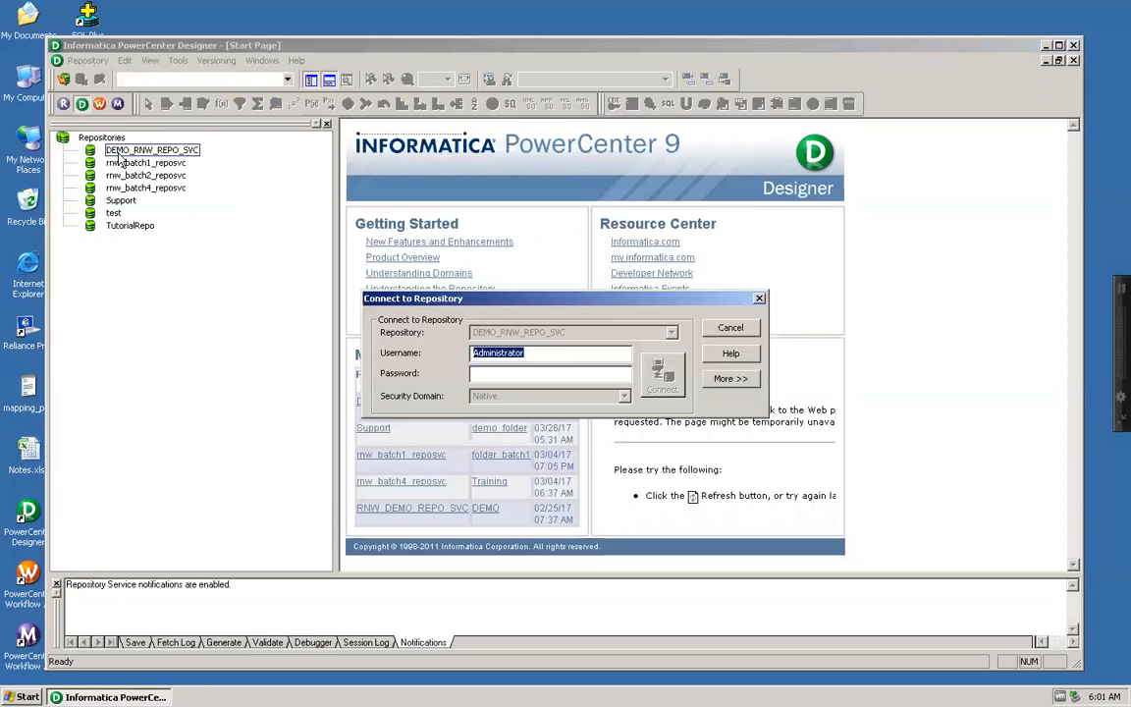
{"action": "type", "text": "Administrator"}
{"action": "key", "text": "Return"}
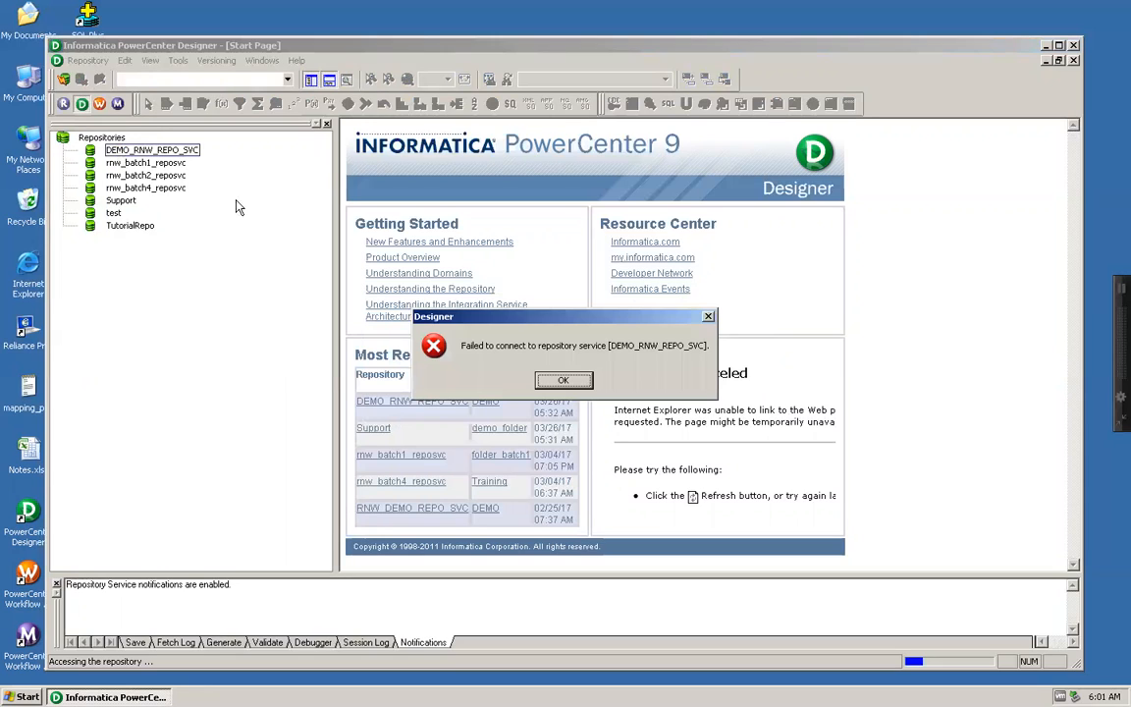
{"action": "left_click", "coordinate": [576, 381]}
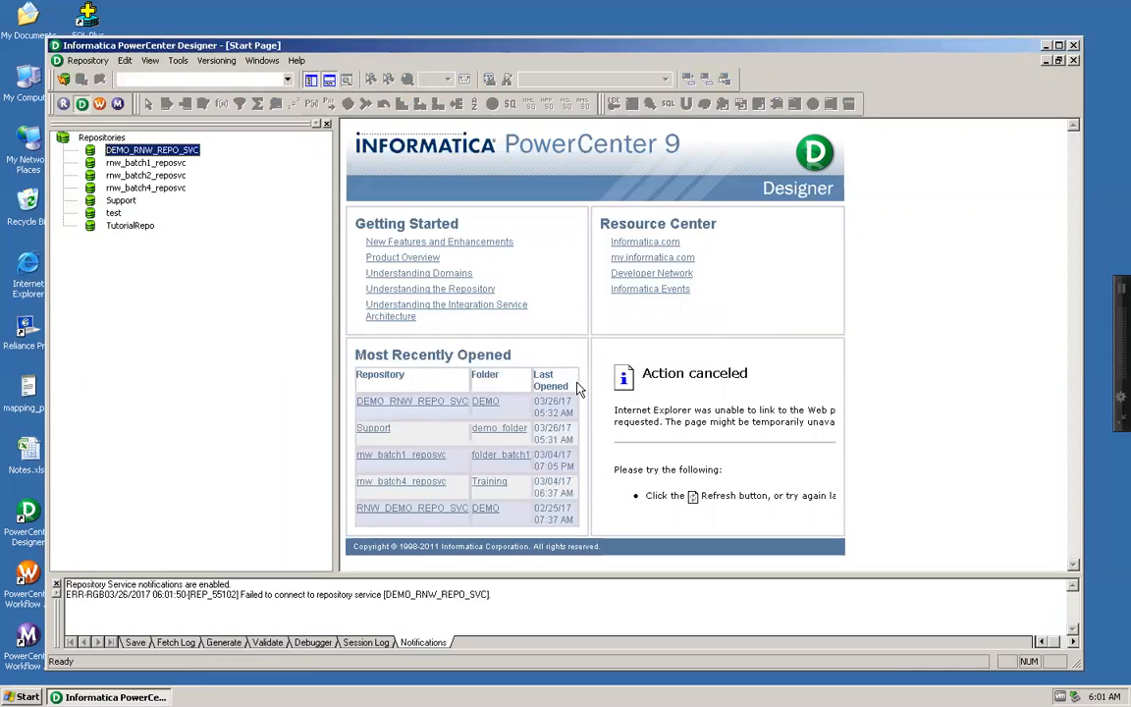
{"action": "double_click", "coordinate": [152, 150]}
{"action": "key", "text": "Tab"}
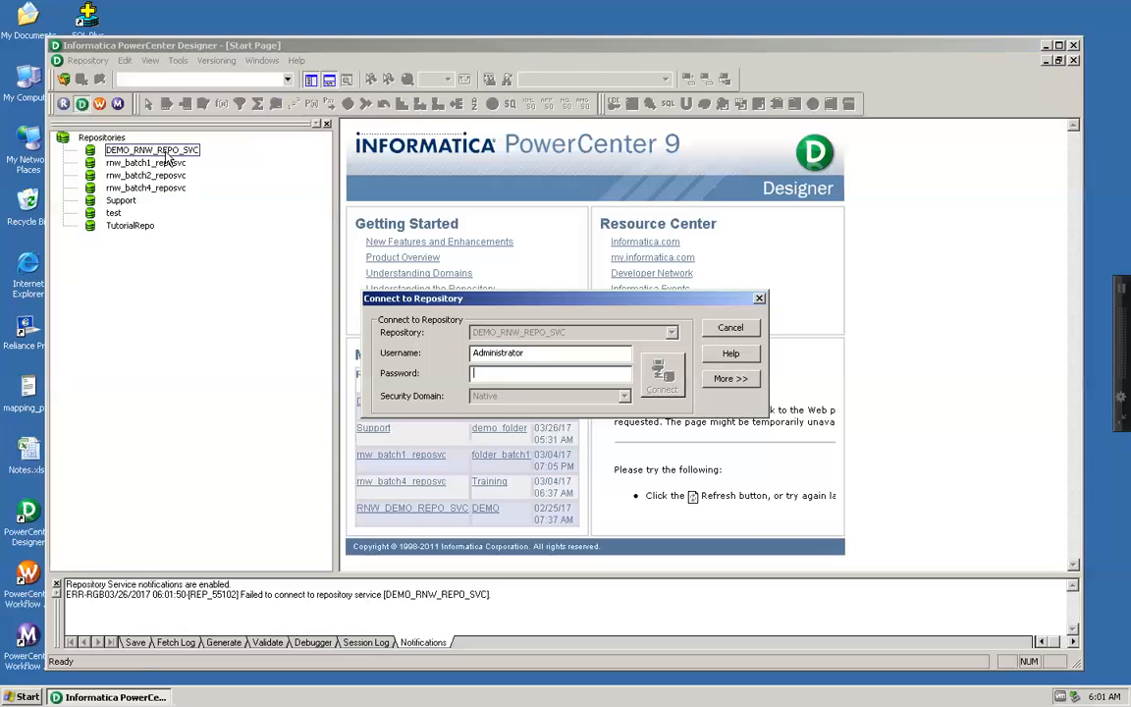
{"action": "type", "text": "*************"}
{"action": "key", "text": "Return"}
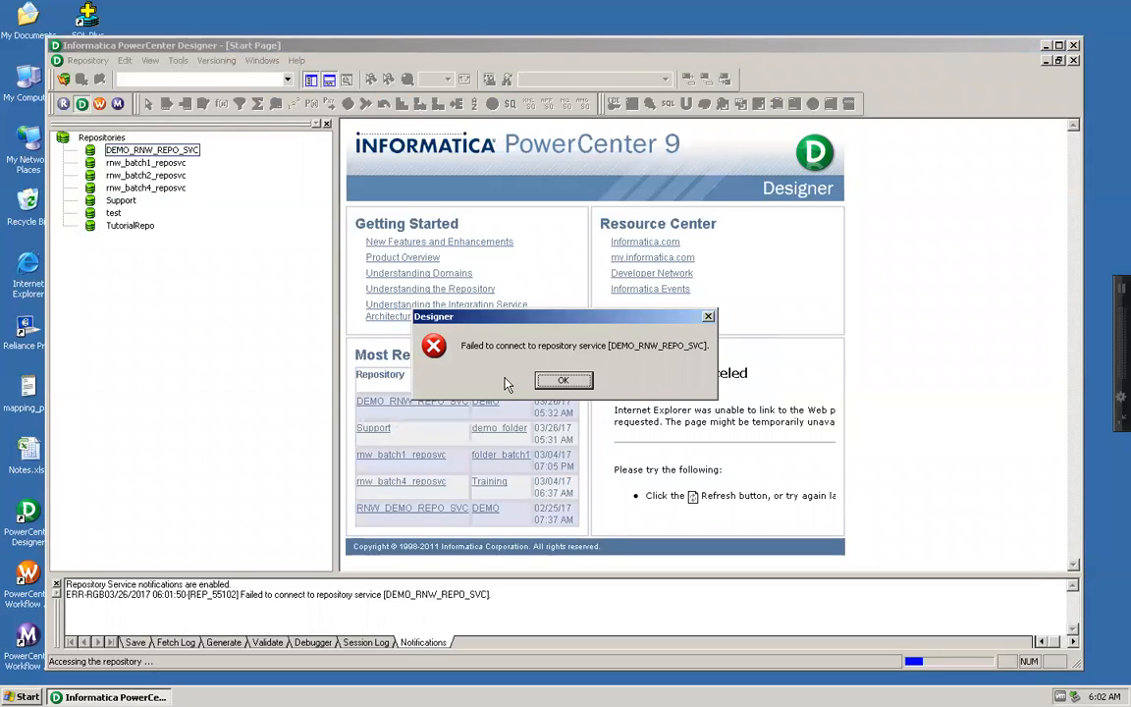
{"action": "left_click", "coordinate": [556, 380]}
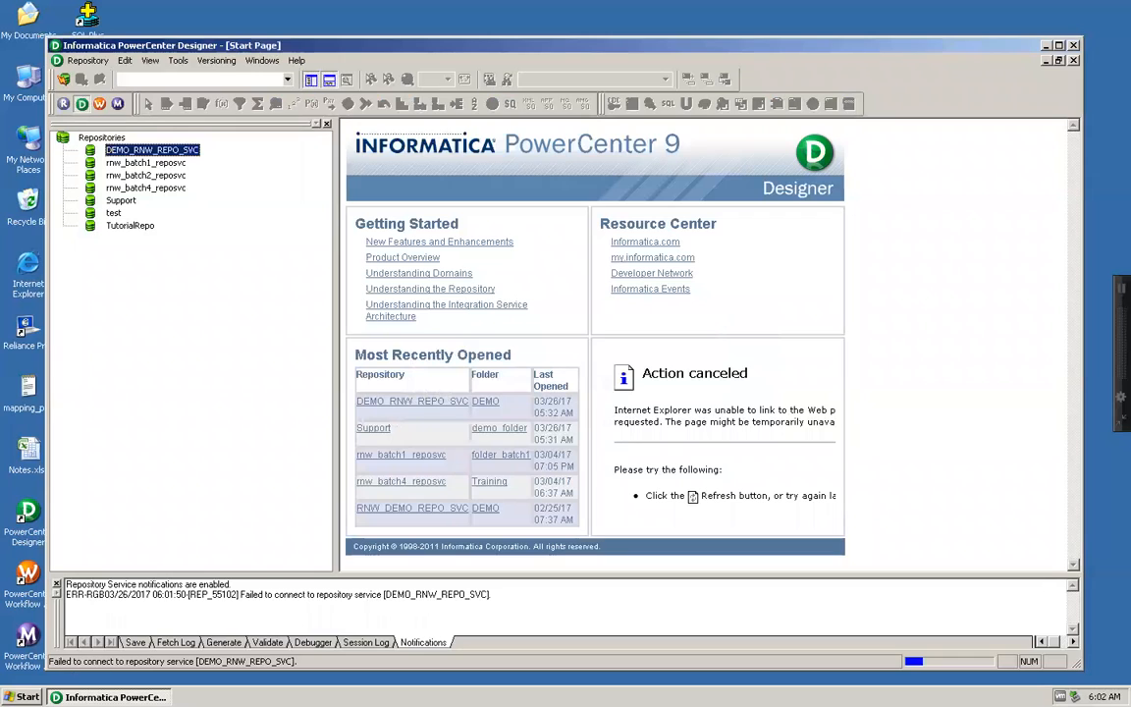
Step: Open the Informatica Administrator home page in Internet Explorer and accept its security certificate
{"action": "left_click", "coordinate": [27, 696]}
{"action": "mouse_move", "coordinate": [131, 517]}
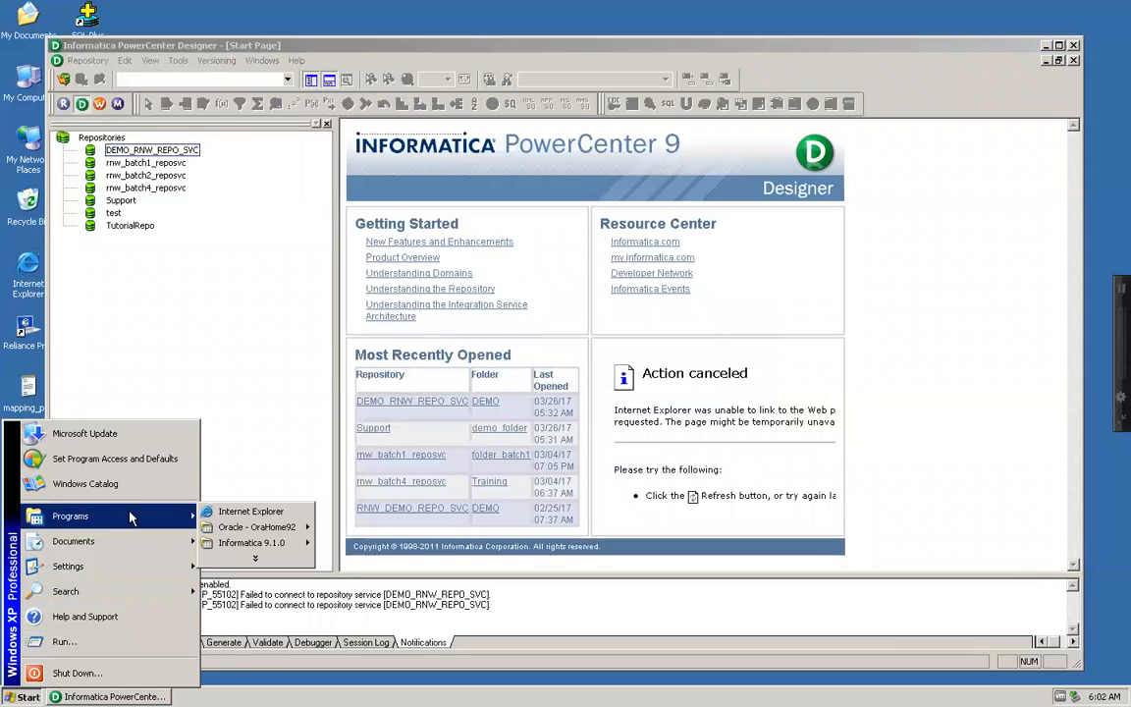
{"action": "mouse_move", "coordinate": [253, 543]}
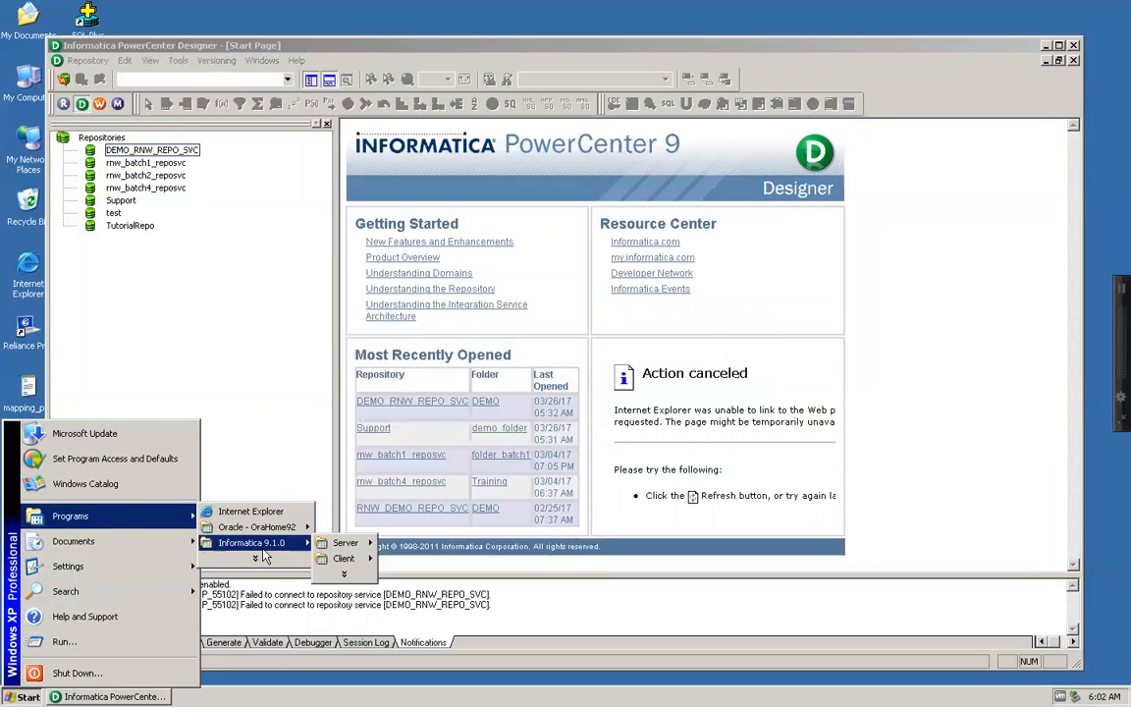
{"action": "mouse_move", "coordinate": [345, 543]}
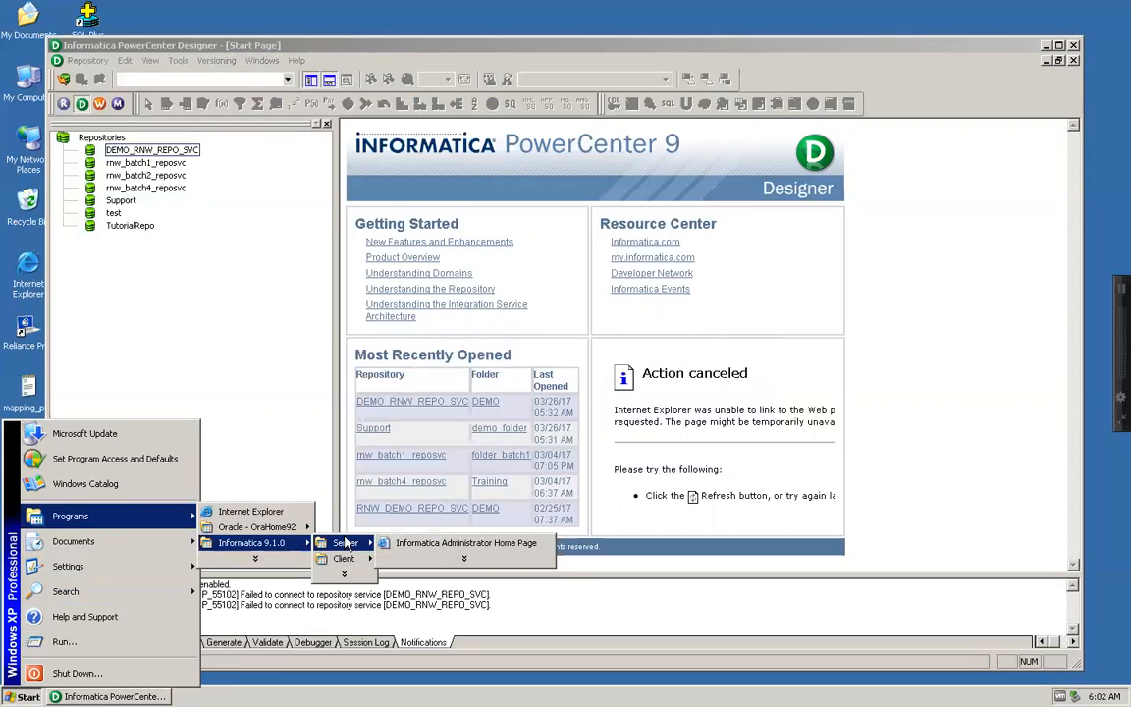
{"action": "left_click", "coordinate": [425, 543]}
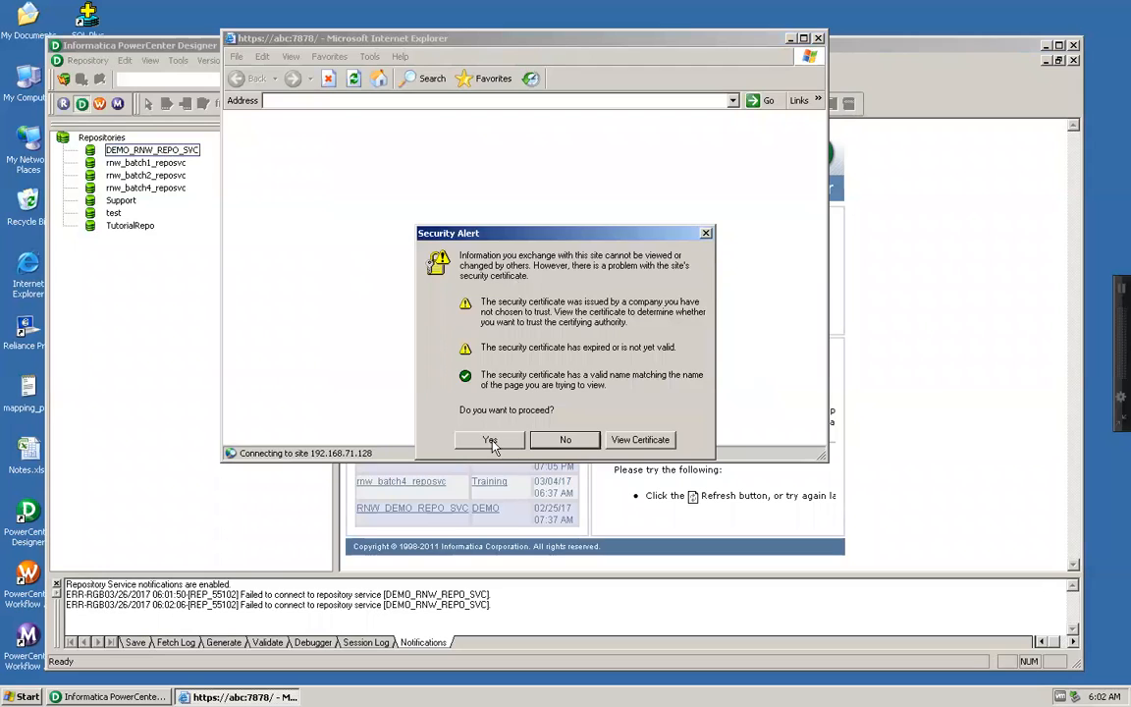
{"action": "left_click", "coordinate": [490, 440]}
Step: Log in to Informatica Administrator with the username Administrator and the account password
{"action": "type", "text": "Administrator"}
{"action": "key", "text": "shift+Left"}
{"action": "key", "text": "shift+Left"}
{"action": "key", "text": "shift+Left"}
{"action": "key", "text": "shift+Left"}
{"action": "key", "text": "shift+Left"}
{"action": "key", "text": "shift+Left"}
{"action": "key", "text": "shift+Left"}
{"action": "key", "text": "shift+Left"}
{"action": "key", "text": "shift+Left"}
{"action": "key", "text": "shift+Left"}
{"action": "key", "text": "shift+Left"}
{"action": "key", "text": "shift+Left"}
{"action": "key", "text": "shift+Left"}
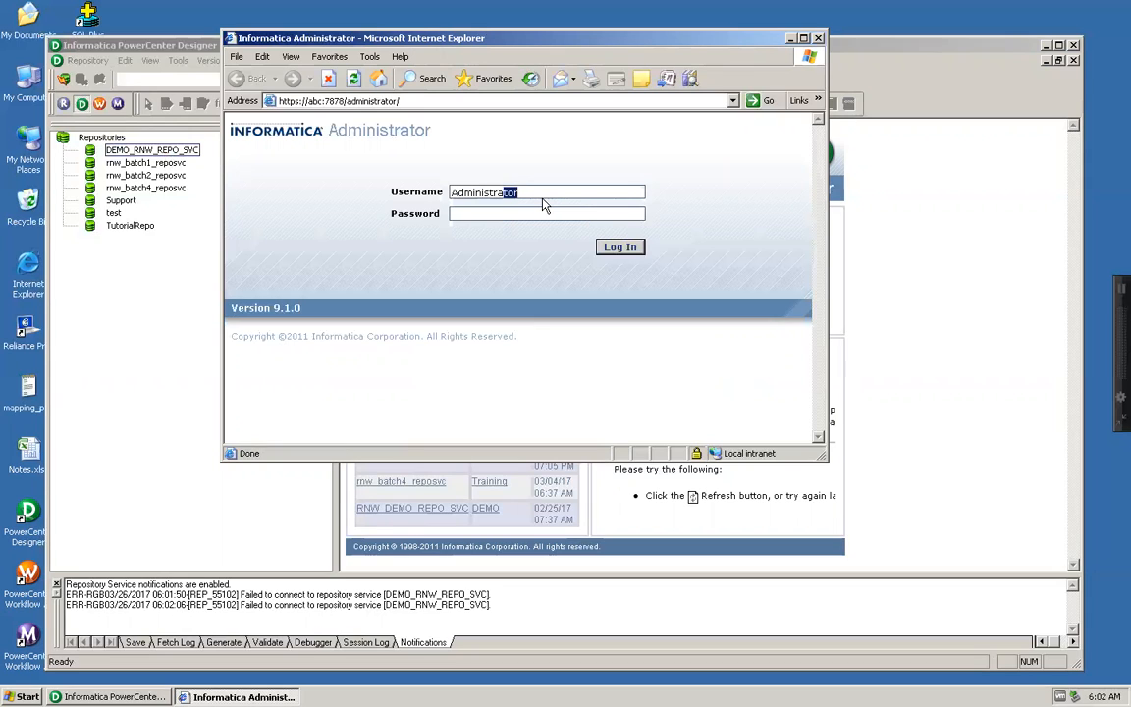
{"action": "key", "text": "ctrl+c"}
{"action": "key", "text": "Tab"}
{"action": "key", "text": "ctrl+v"}
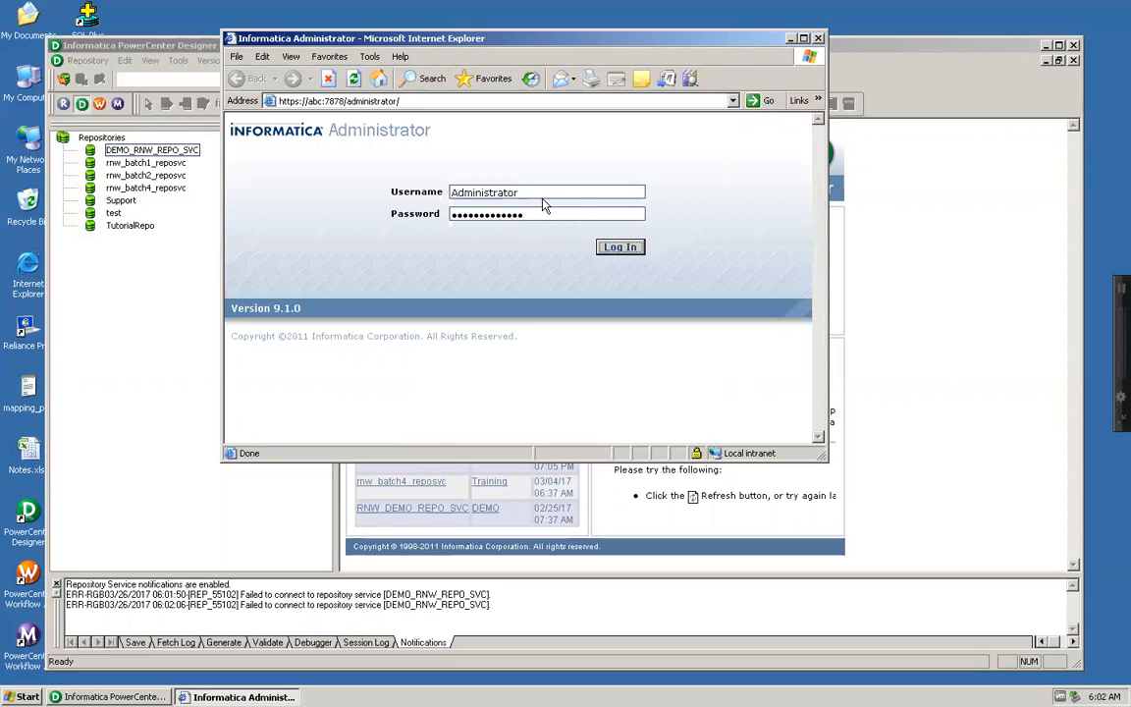
{"action": "key", "text": "Return"}
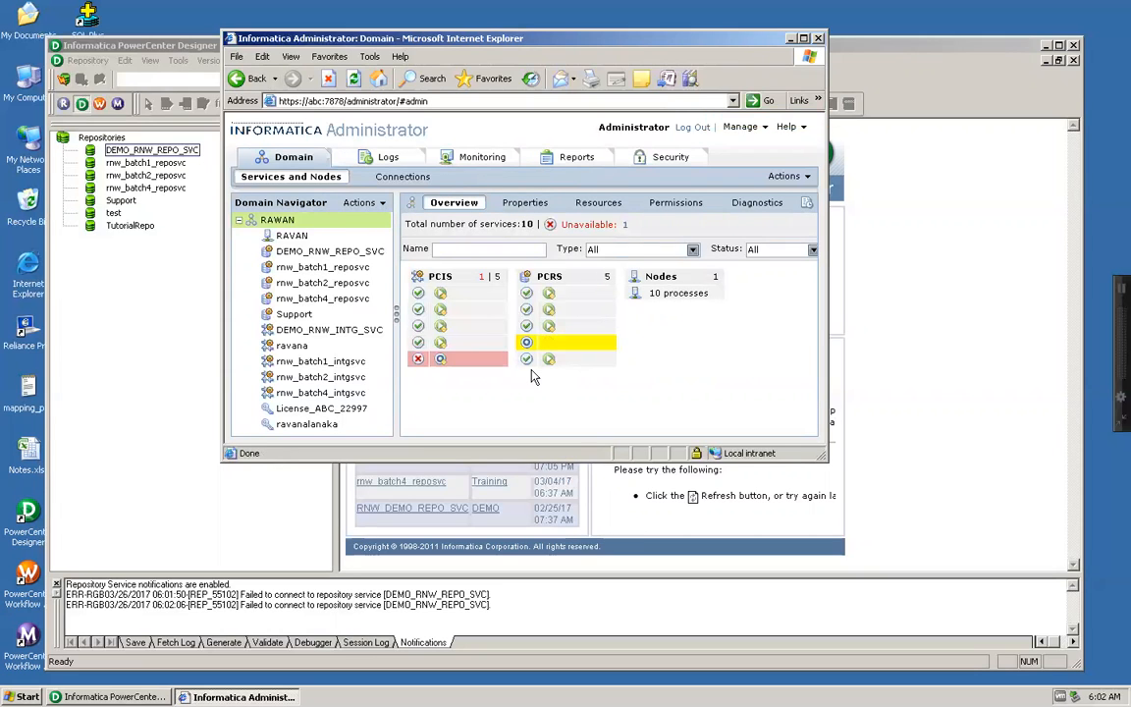
Step: Check the status of the integration and repository services in the RAWAN domain overview
{"action": "left_click", "coordinate": [429, 362]}
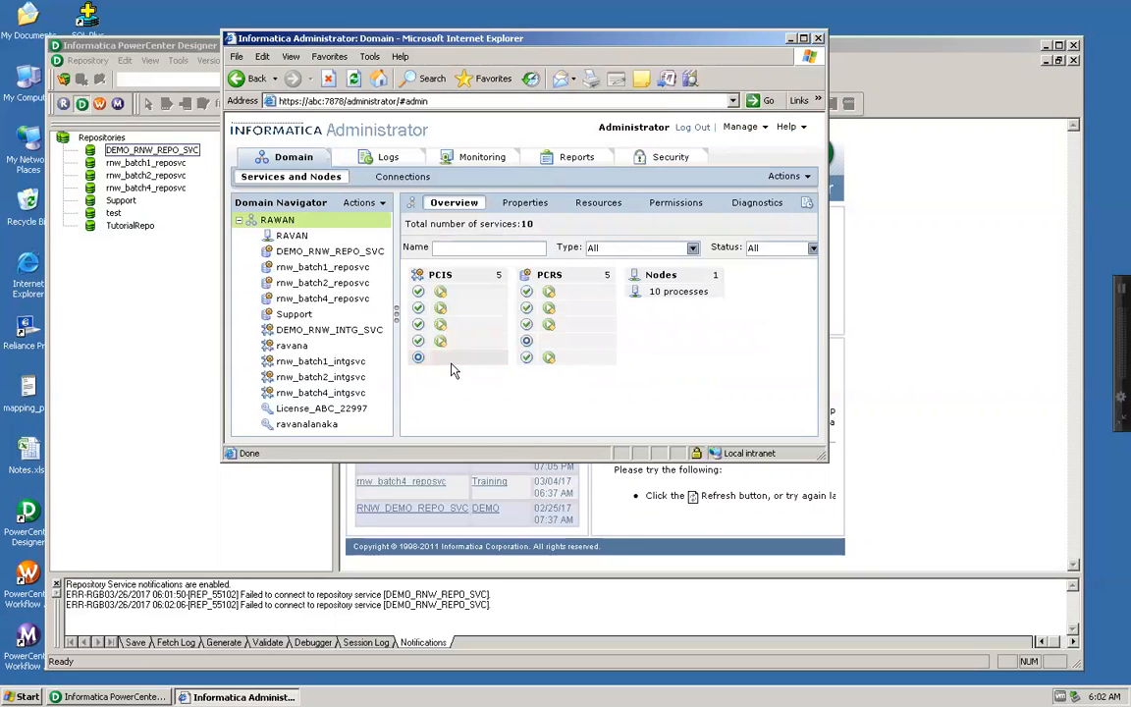
{"action": "mouse_move", "coordinate": [453, 371]}
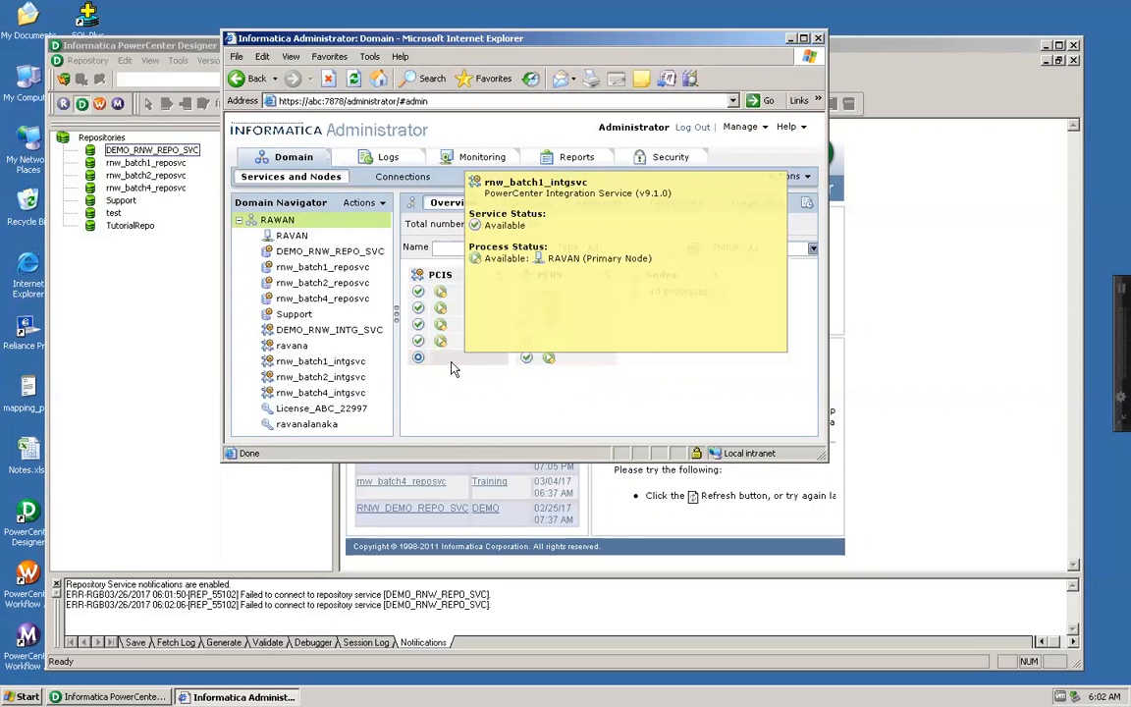
{"action": "mouse_move", "coordinate": [567, 348]}
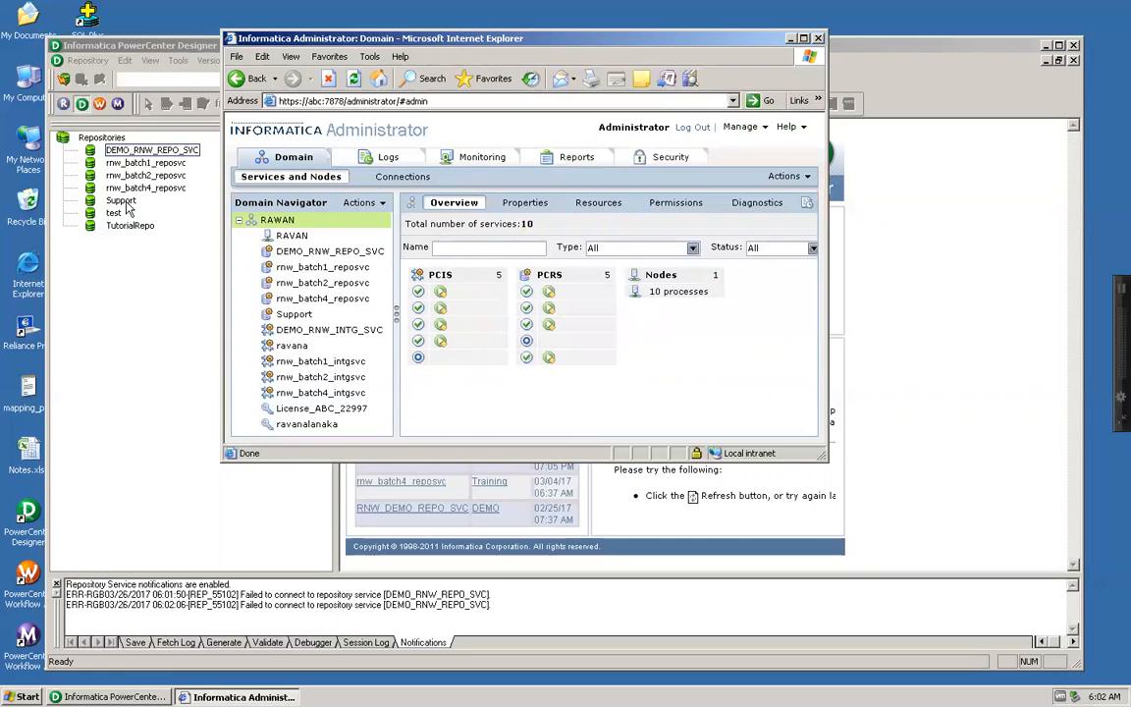
Step: Switch to Designer, connect to DEMO_RNW_REPO_SVC with the Administrator password and open the DEMO folder
{"action": "left_click", "coordinate": [121, 45]}
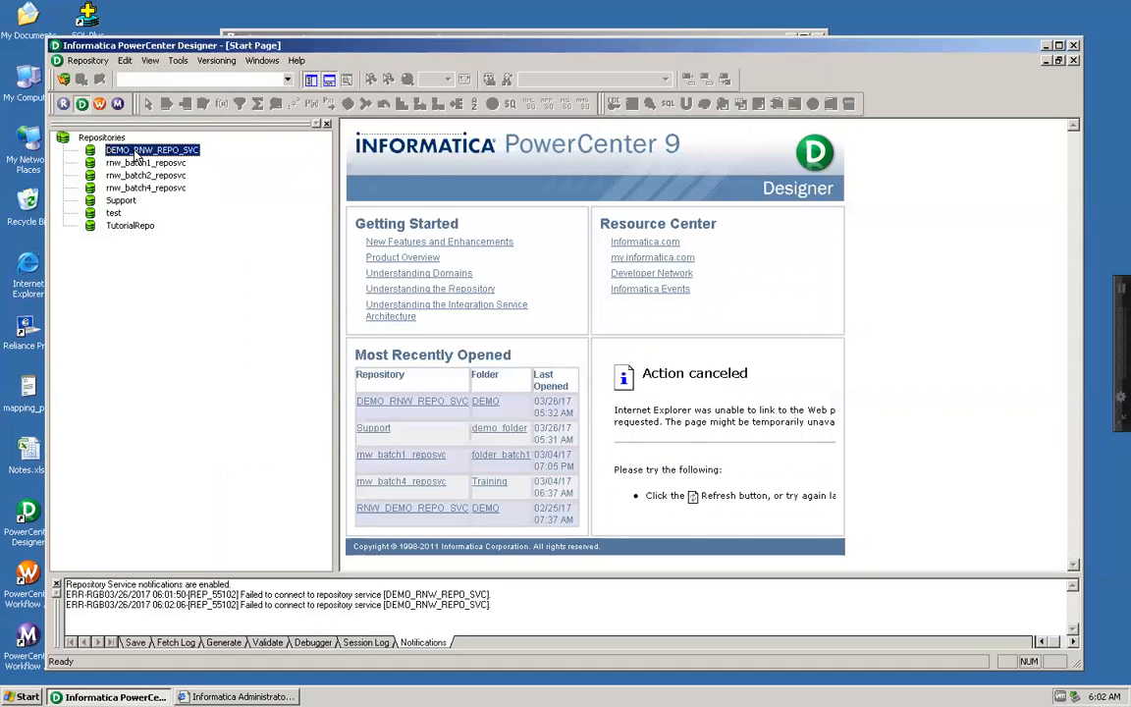
{"action": "double_click", "coordinate": [138, 152]}
{"action": "key", "text": "Tab"}
{"action": "type", "text": "Administrator"}
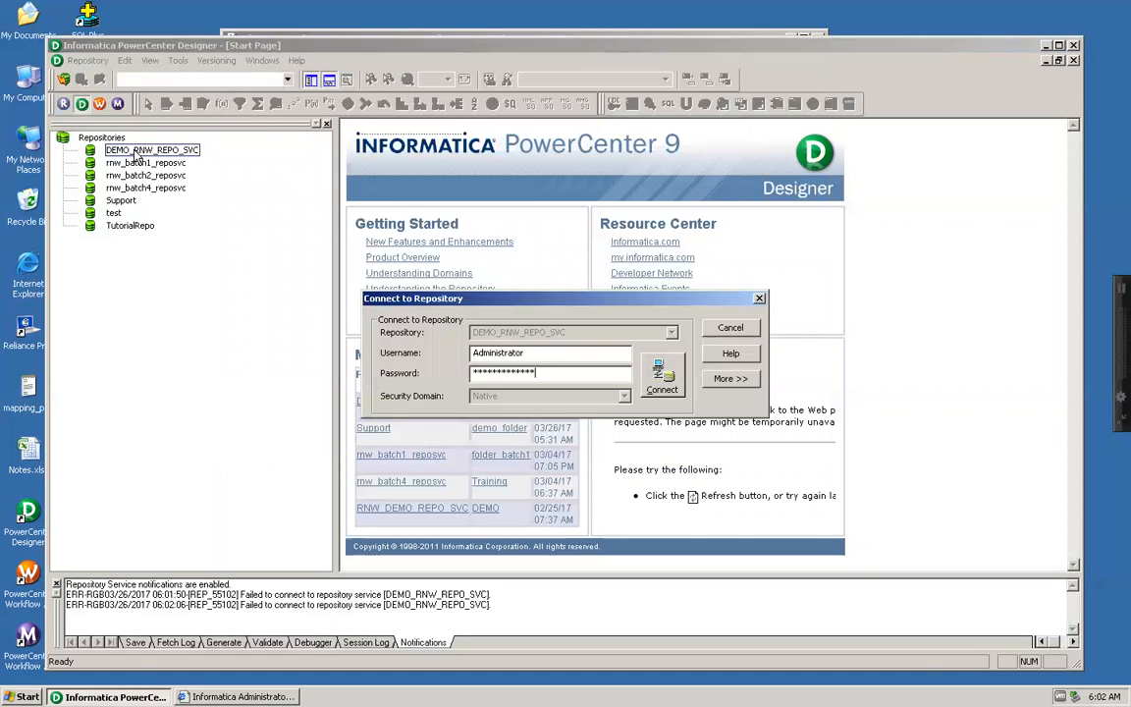
{"action": "key", "text": "Return"}
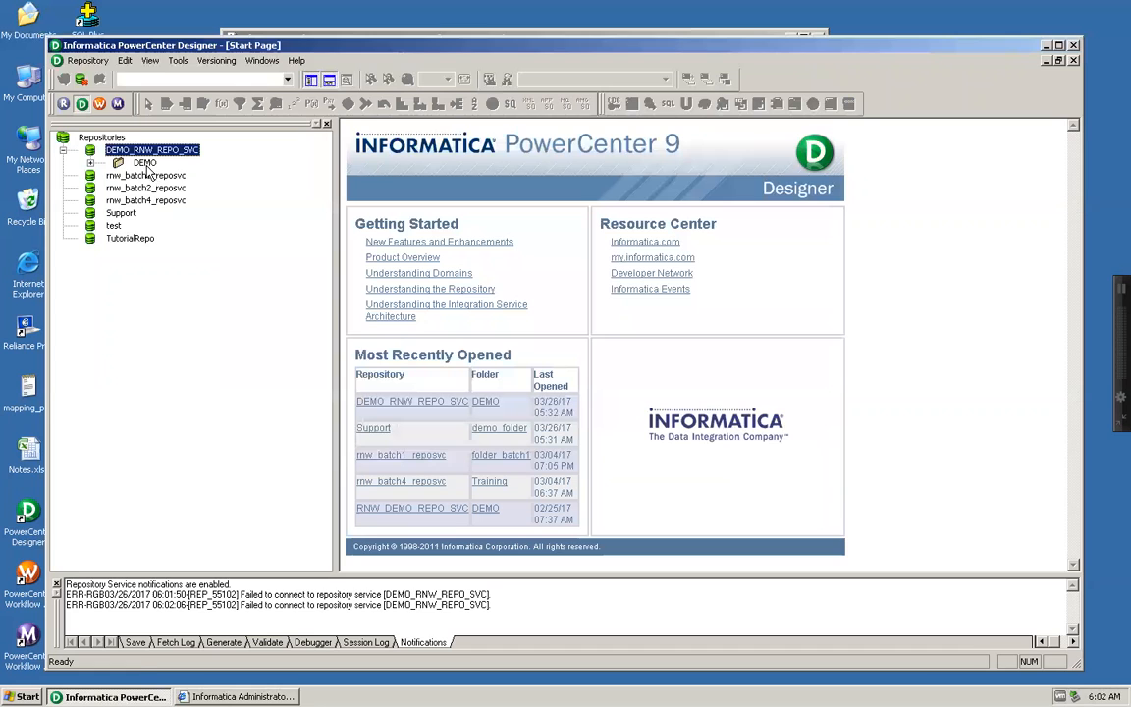
{"action": "double_click", "coordinate": [144, 163]}
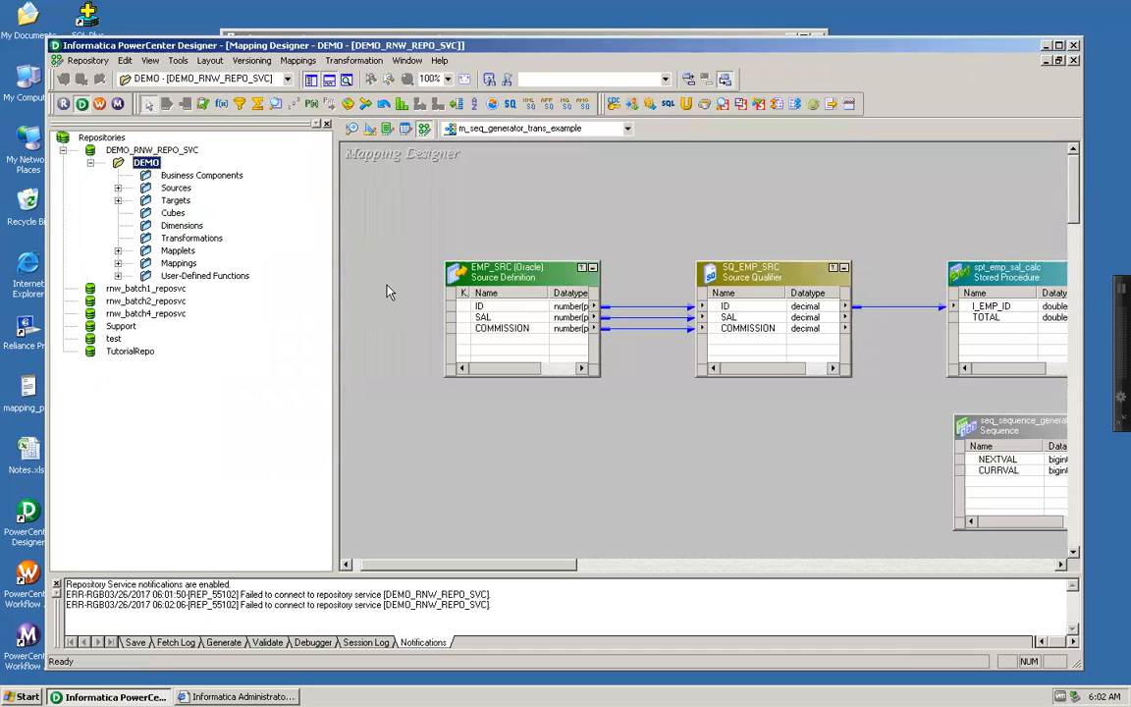
Step: Switch to Workflow Manager and open wf_m_seq_generator_trans_example from the DEMO workflows in the Workflow Designer
{"action": "left_click", "coordinate": [99, 103]}
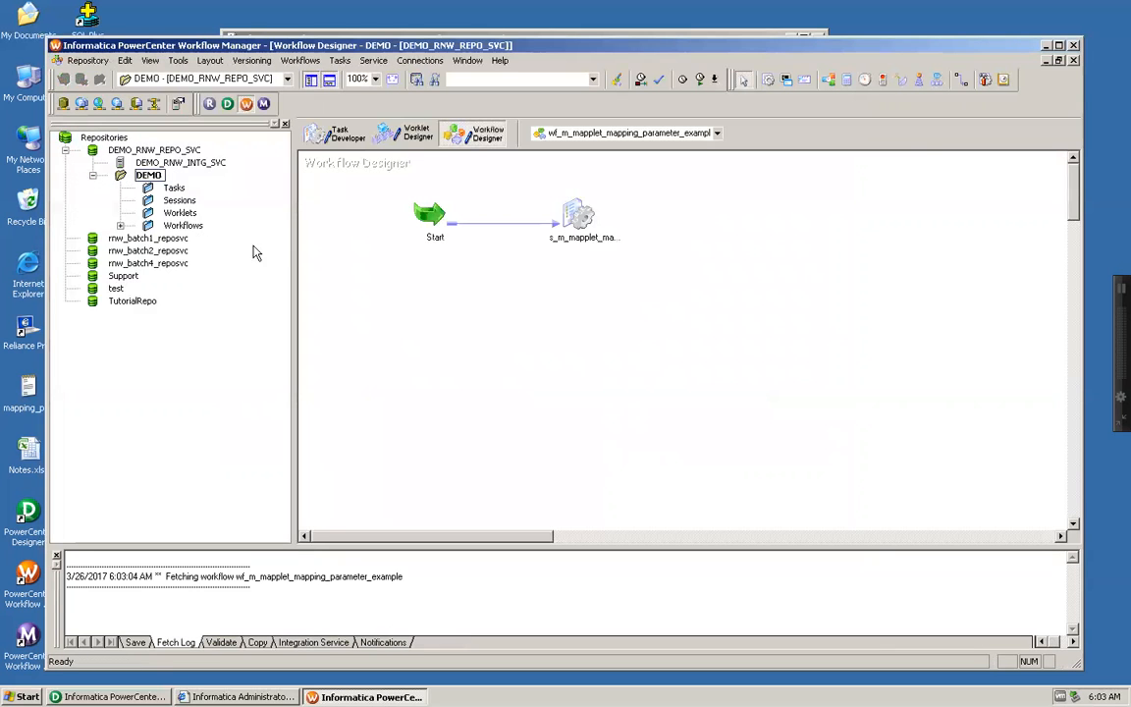
{"action": "double_click", "coordinate": [149, 225]}
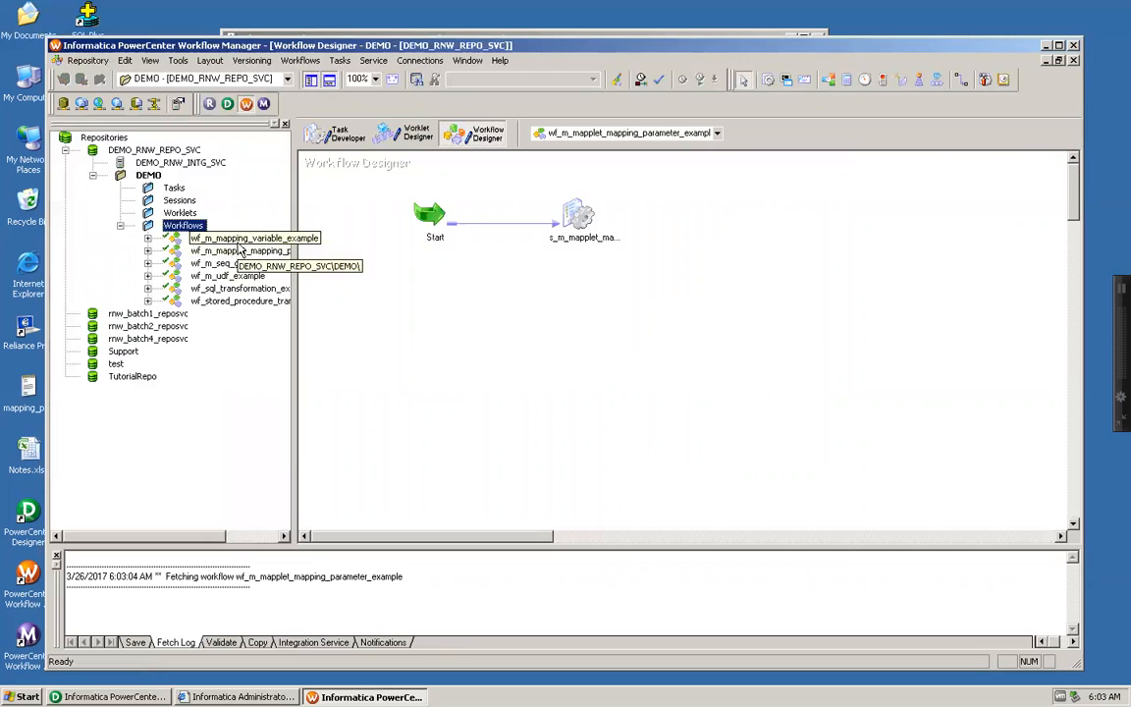
{"action": "left_click", "coordinate": [255, 265]}
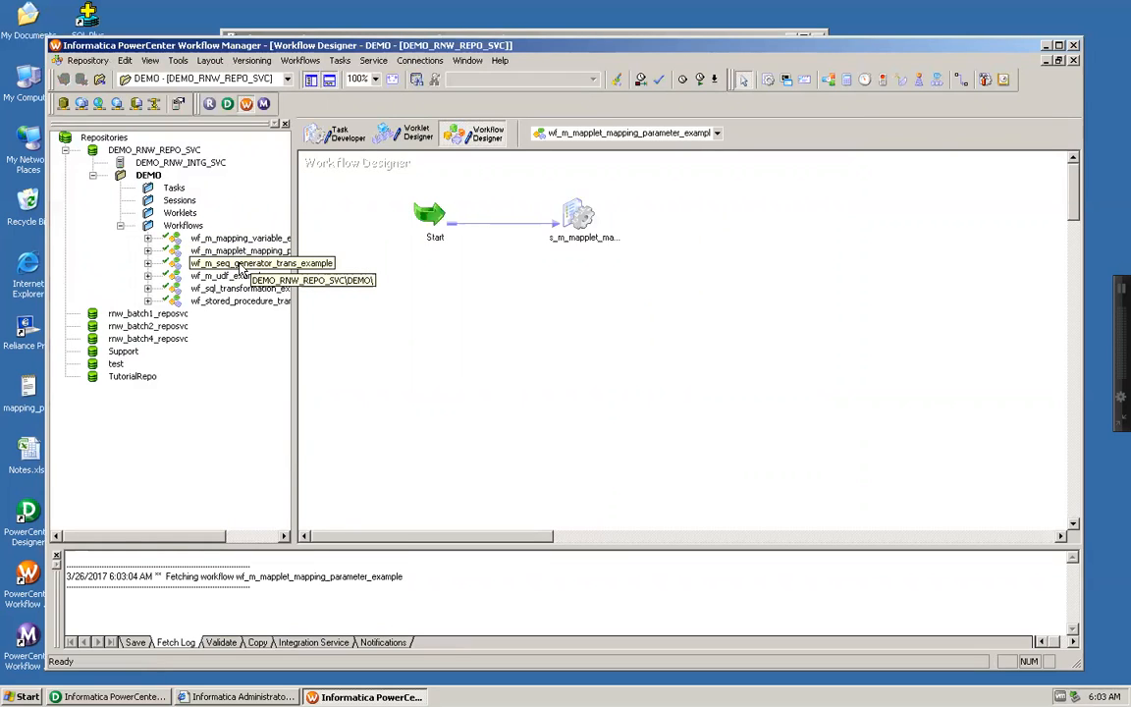
{"action": "left_click_drag", "start_coordinate": [240, 266], "coordinate": [532, 255]}
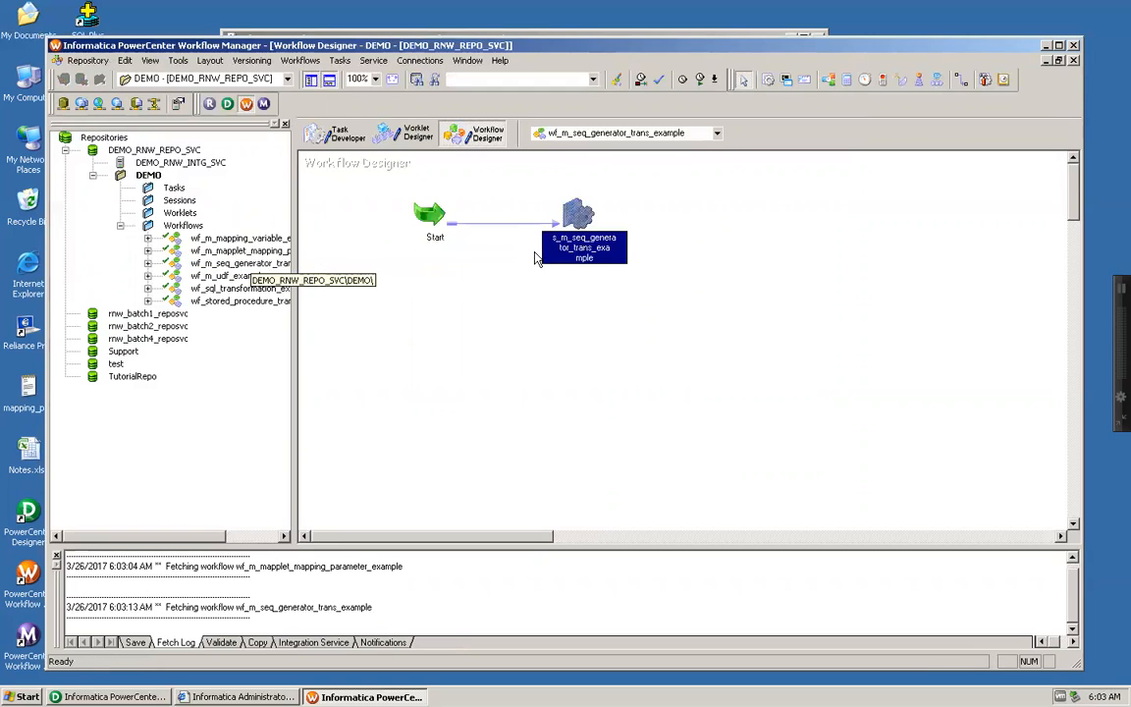
{"action": "mouse_move", "coordinate": [585, 214]}
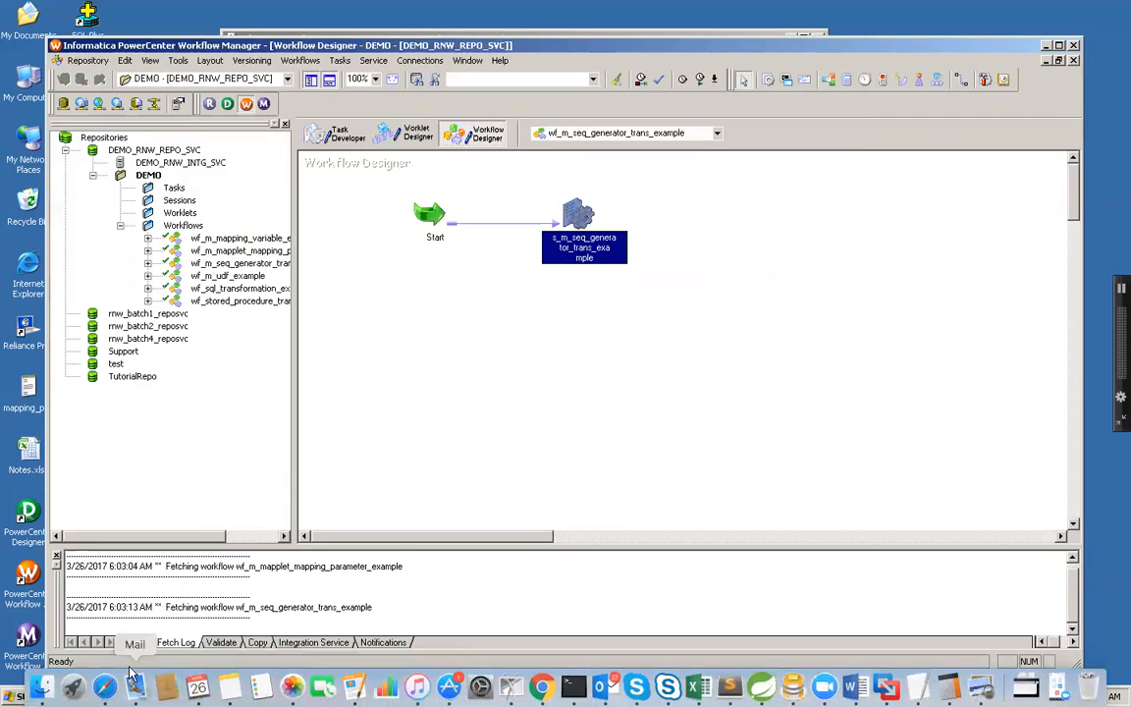
Step: Go back to the mapping in Designer and launch SQLPlus Worksheet from the Oracle - OraHome92 programs
{"action": "left_click", "coordinate": [110, 696]}
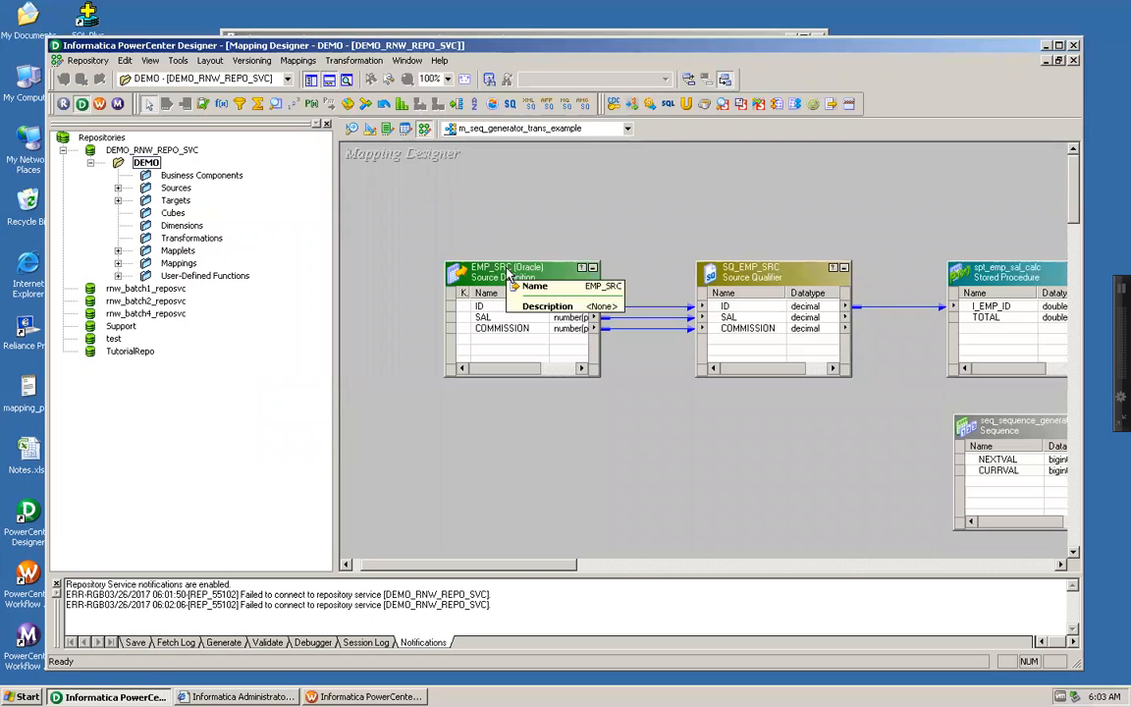
{"action": "left_click", "coordinate": [26, 696]}
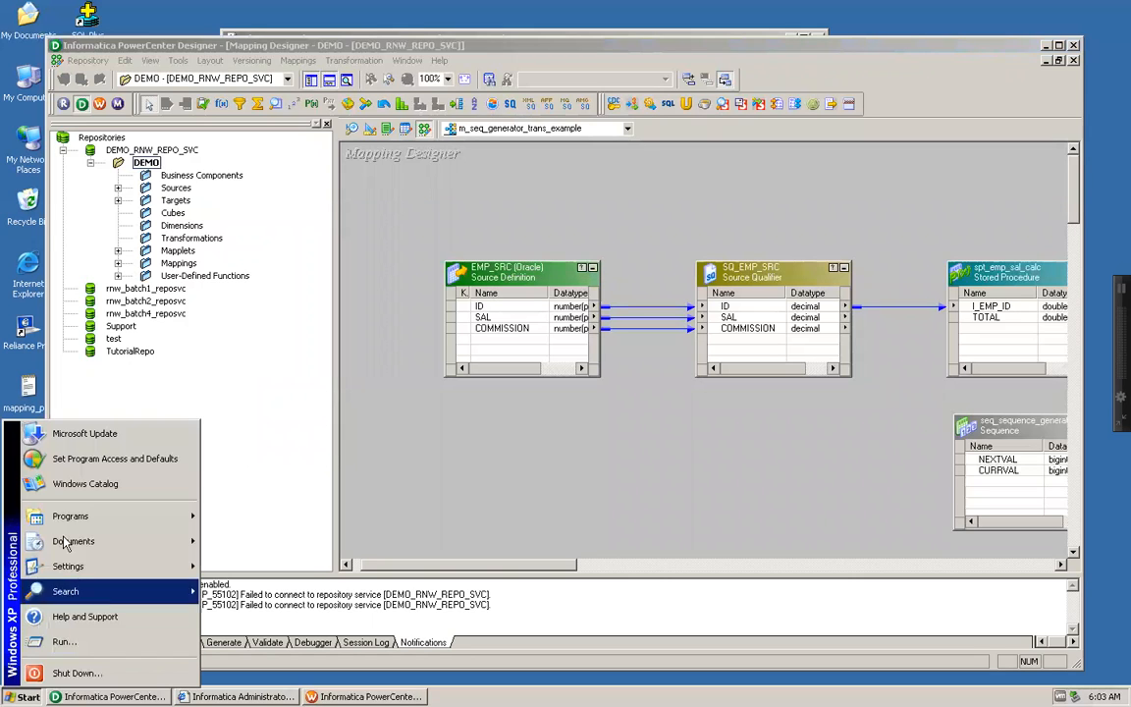
{"action": "mouse_move", "coordinate": [88, 517]}
{"action": "mouse_move", "coordinate": [258, 530]}
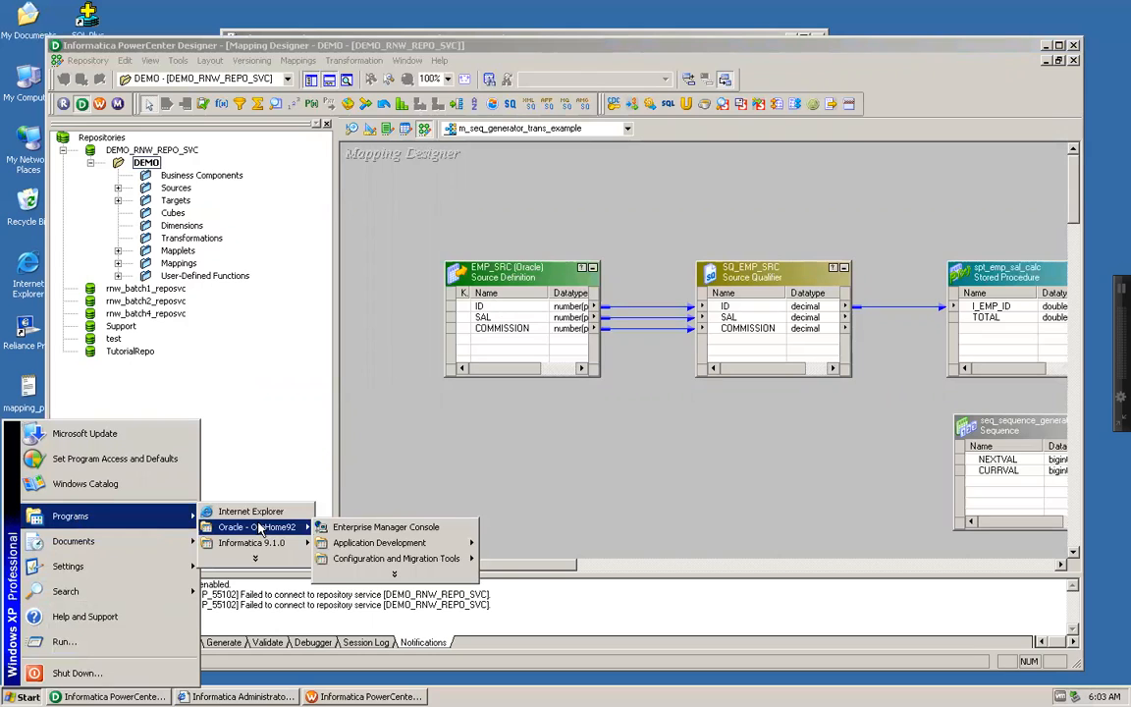
{"action": "mouse_move", "coordinate": [452, 543]}
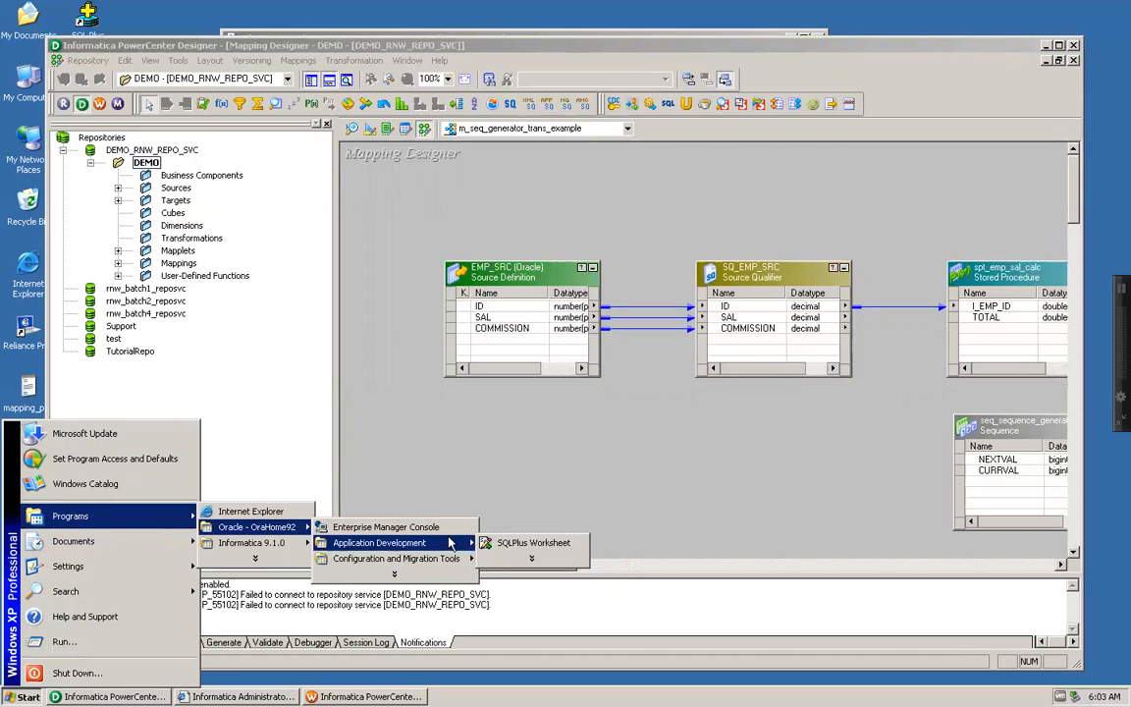
{"action": "left_click", "coordinate": [518, 544]}
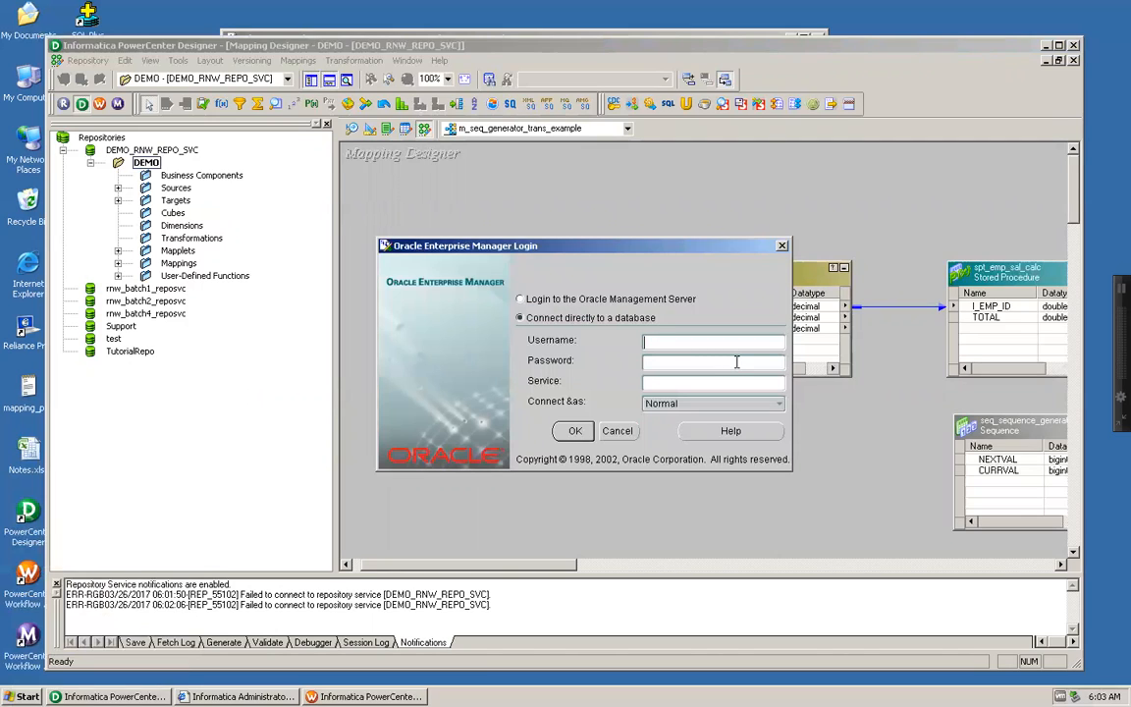
Step: Connect SQLPlus Worksheet directly to the database as demo_rnw_src, entering the password and the service oracle
{"action": "type", "text": "semo_rnw_srcd"}
{"action": "key", "text": "shift+End"}
{"action": "key", "text": "ctrl+c"}
{"action": "key", "text": "Tab"}
{"action": "key", "text": "ctrl+v"}
{"action": "type", "text": "oracle"}
{"action": "key", "text": "Return"}
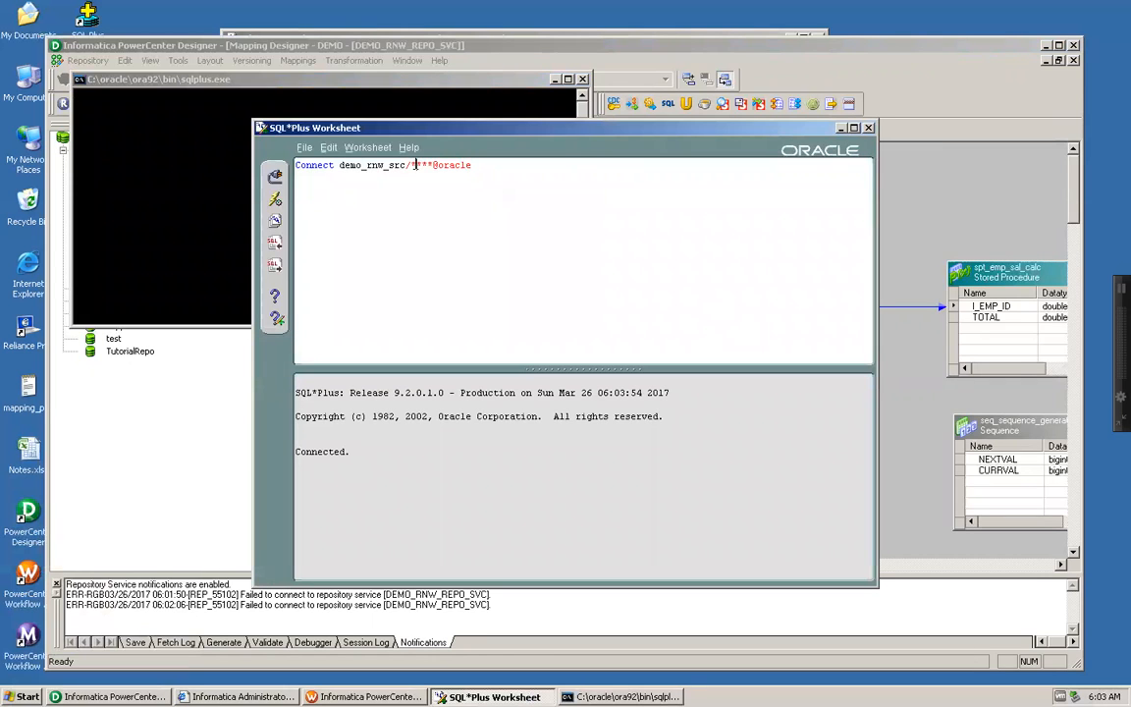
Step: Replace the masked password in the connect line with the account password and run select * from emp_src;
{"action": "left_click_drag", "start_coordinate": [410, 165], "coordinate": [434, 164]}
{"action": "key", "text": "ctrl+v"}
{"action": "type", "text": "select * from emp_src"}
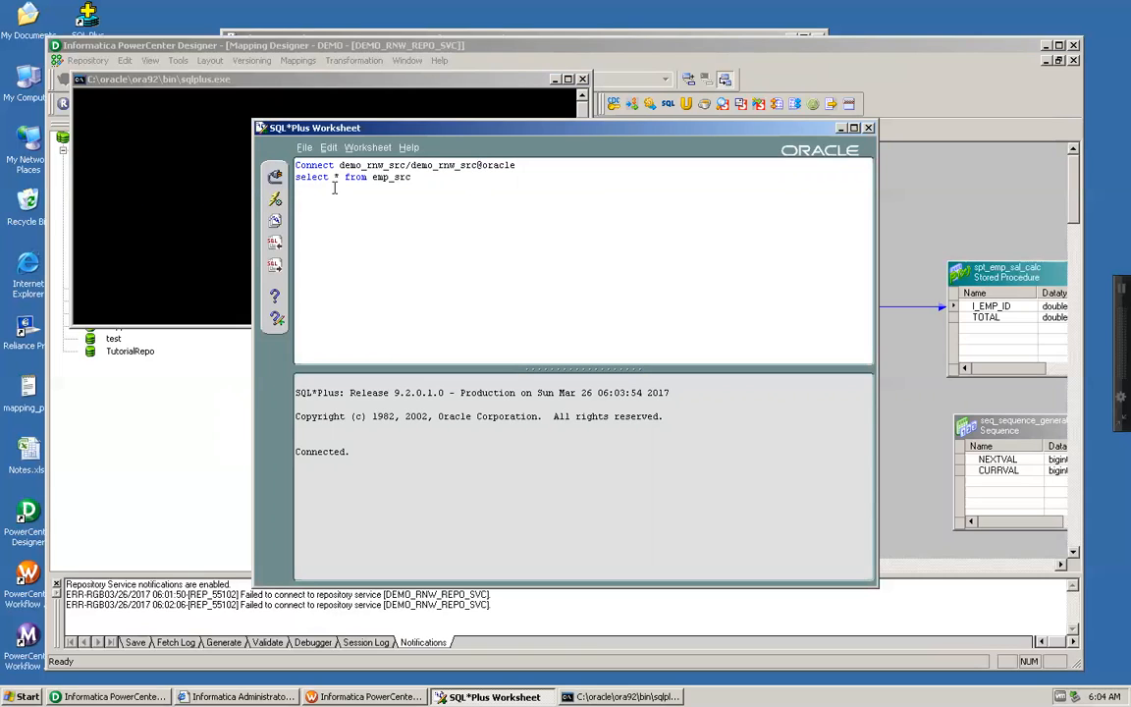
{"action": "left_click", "coordinate": [276, 202]}
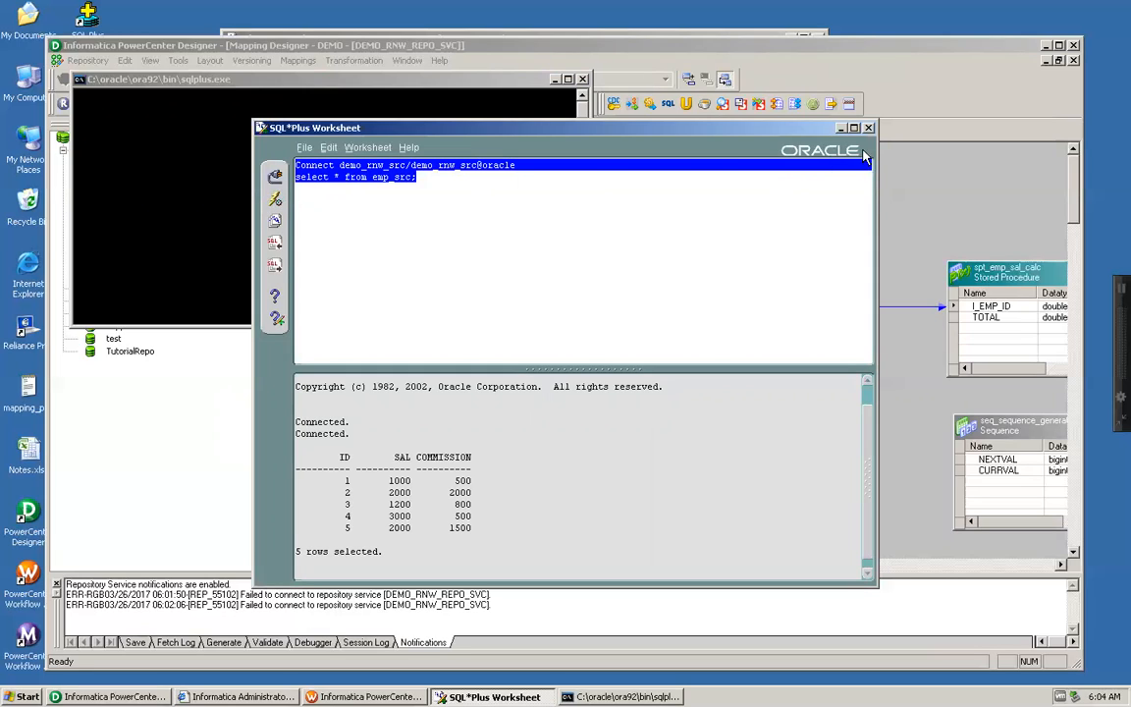
Step: Switch to Workflow Manager and open the SQ_EMP_SRC mapping settings of session s_m_seq_generator_trans_example
{"action": "left_click", "coordinate": [840, 128]}
{"action": "left_click", "coordinate": [554, 80]}
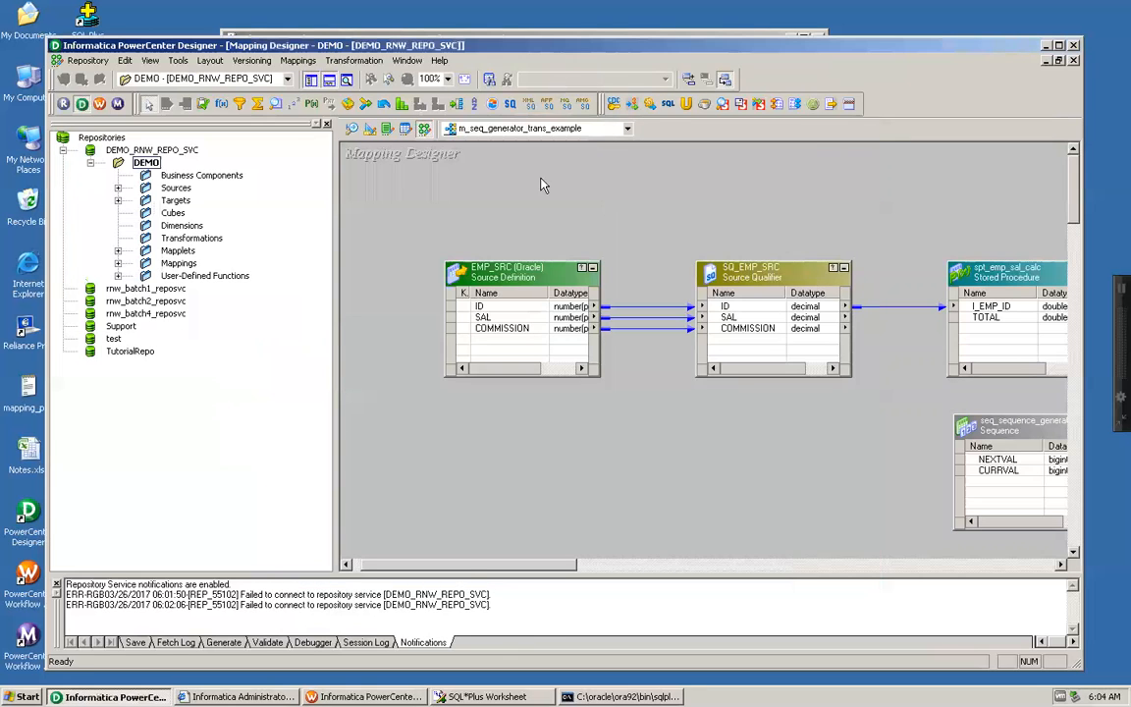
{"action": "left_click", "coordinate": [364, 696]}
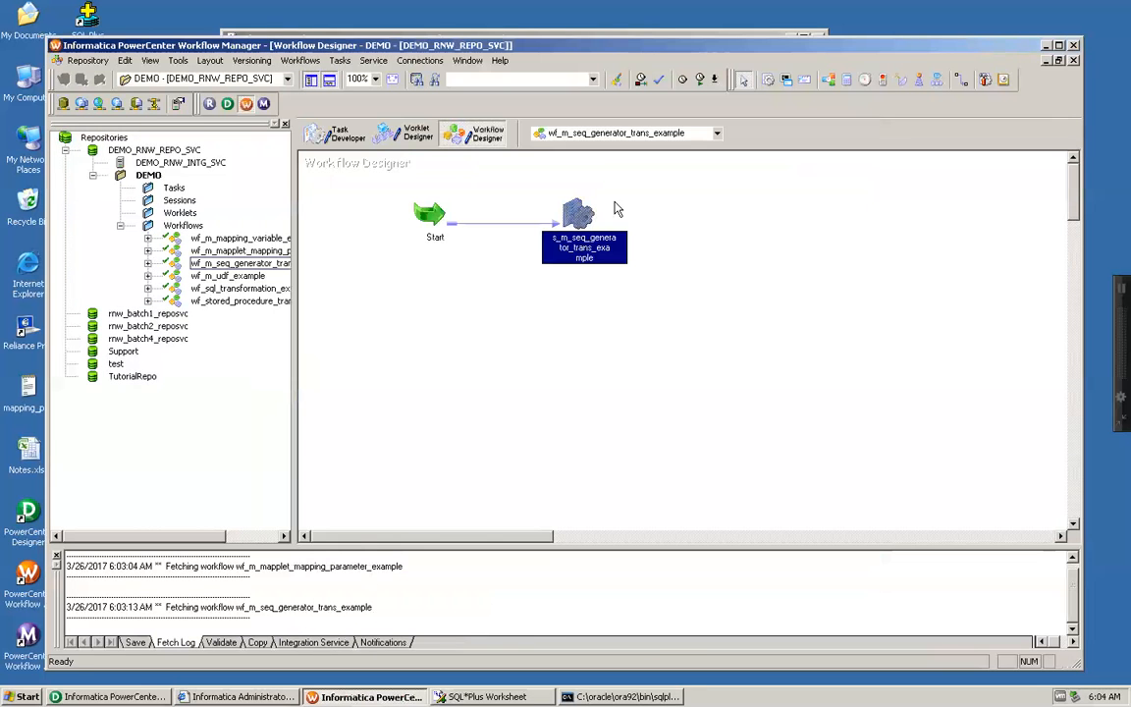
{"action": "double_click", "coordinate": [579, 216]}
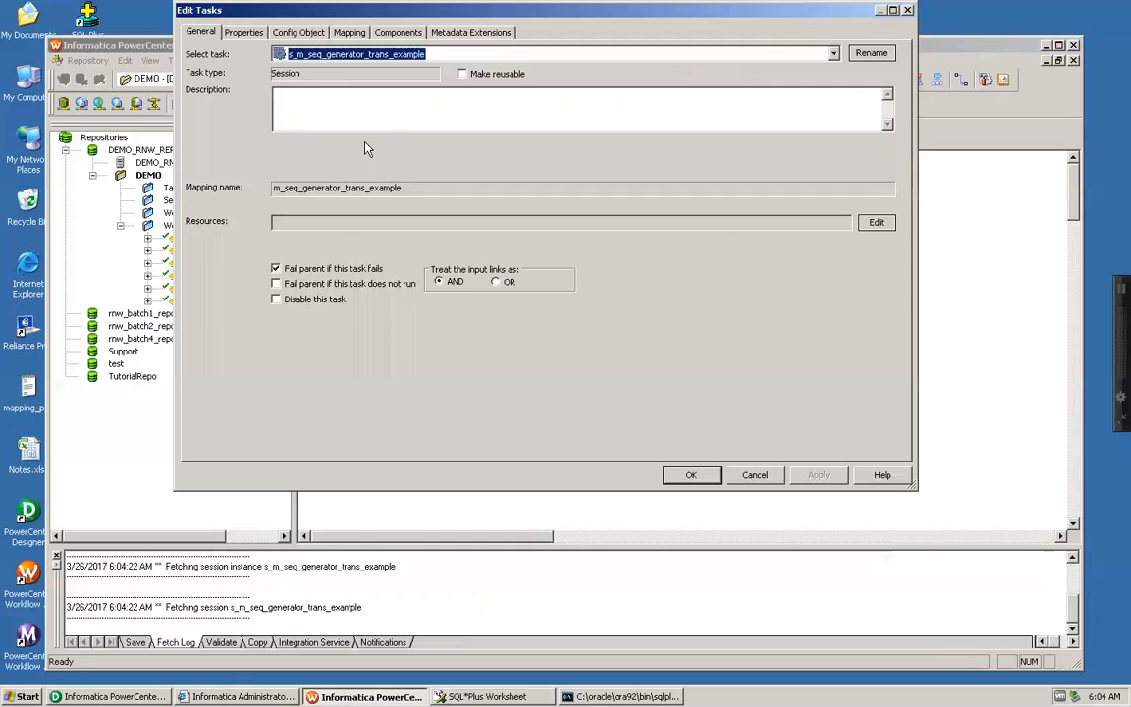
{"action": "left_click", "coordinate": [349, 32]}
{"action": "left_click", "coordinate": [256, 155]}
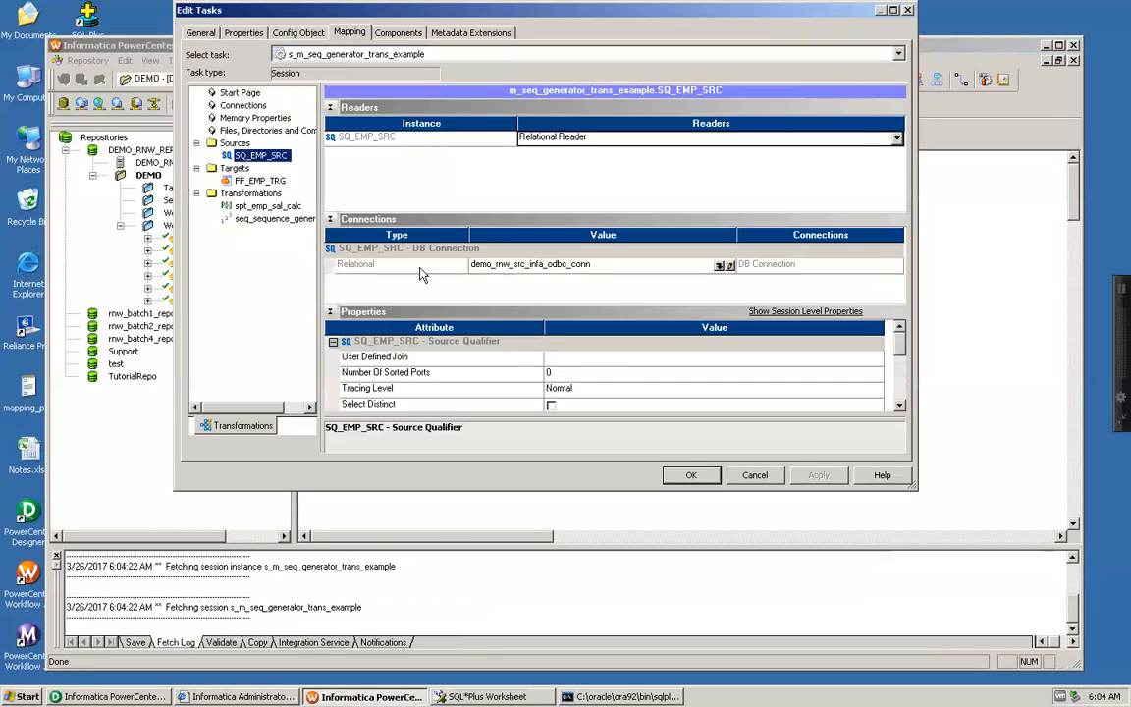
Step: Set the session's $Source connection value to the Oracle connection demo_rnw_src_infa_odbc_conn
{"action": "left_click", "coordinate": [244, 34]}
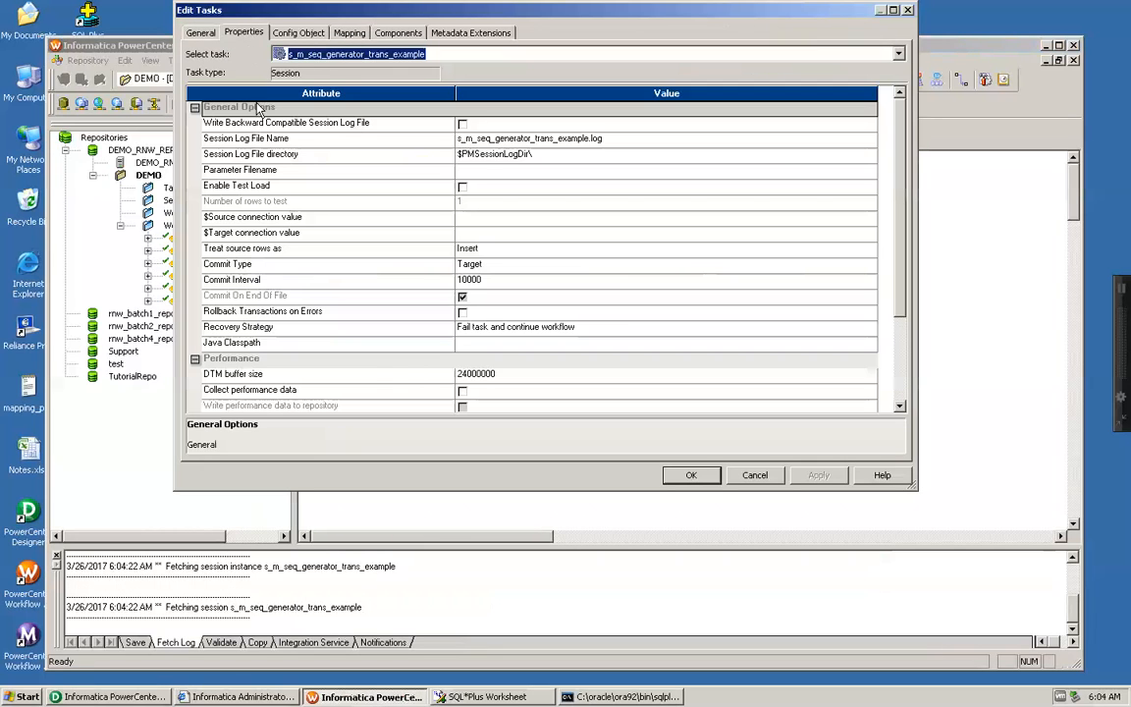
{"action": "left_click", "coordinate": [446, 219]}
{"action": "left_click", "coordinate": [496, 219]}
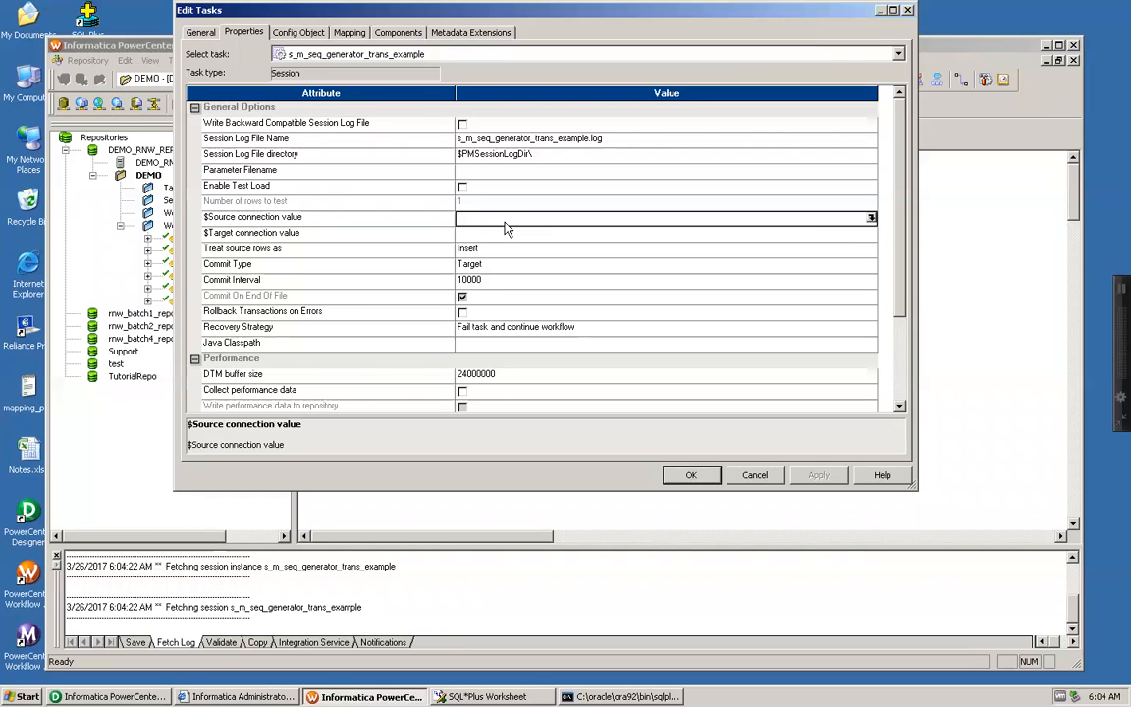
{"action": "left_click", "coordinate": [870, 219]}
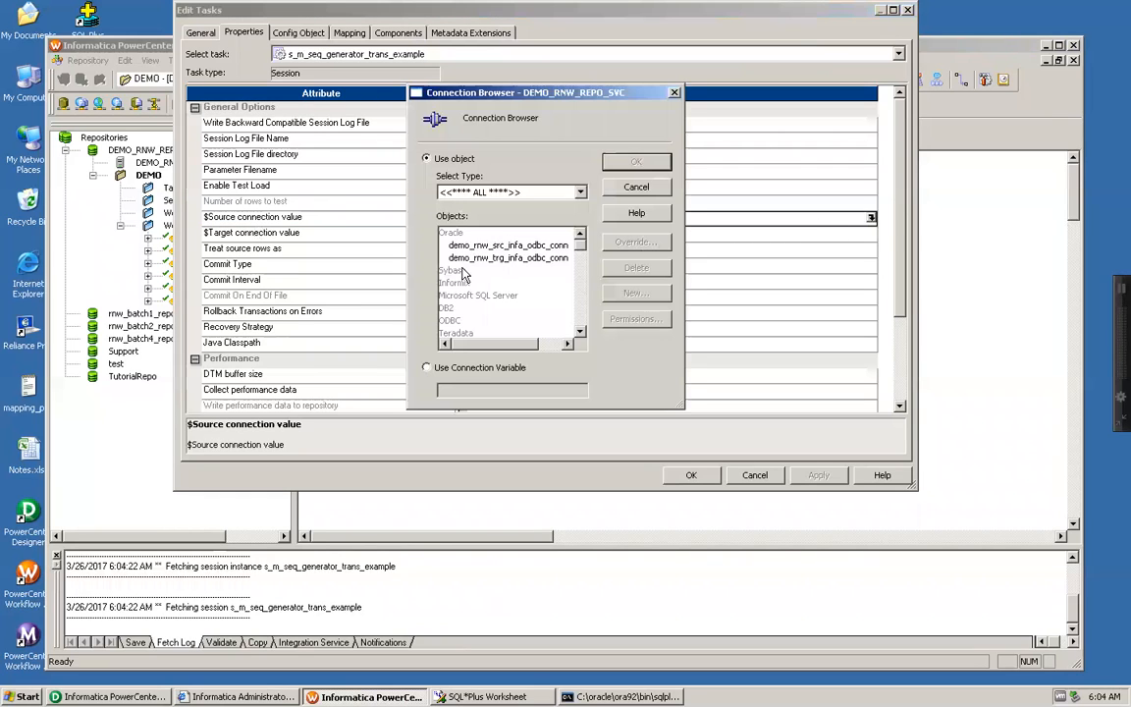
{"action": "left_click", "coordinate": [495, 244]}
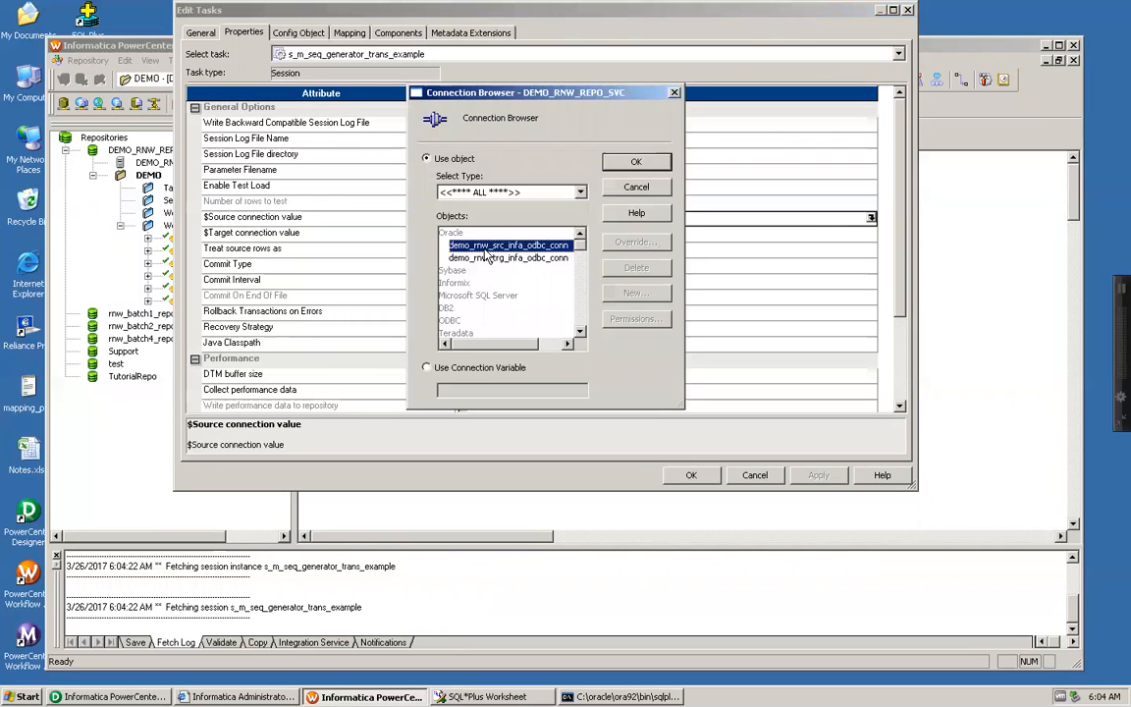
{"action": "left_click", "coordinate": [650, 161]}
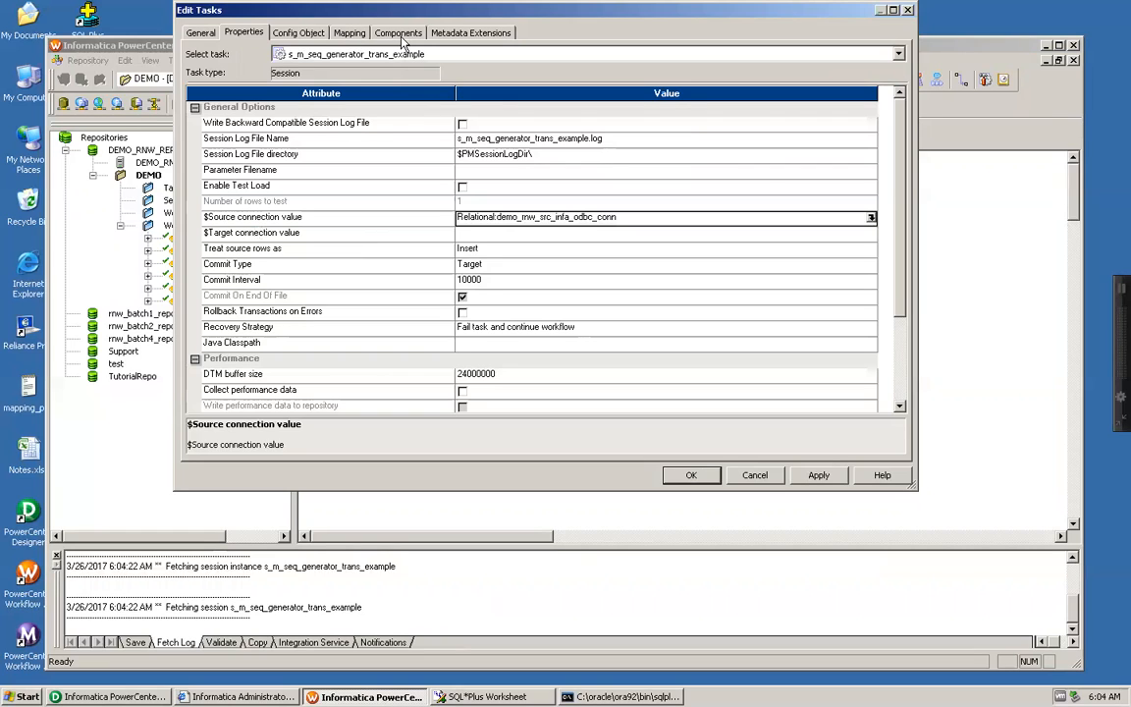
Step: Set the SQ_EMP_SRC relational connection to use the connection variable $Source
{"action": "left_click", "coordinate": [346, 33]}
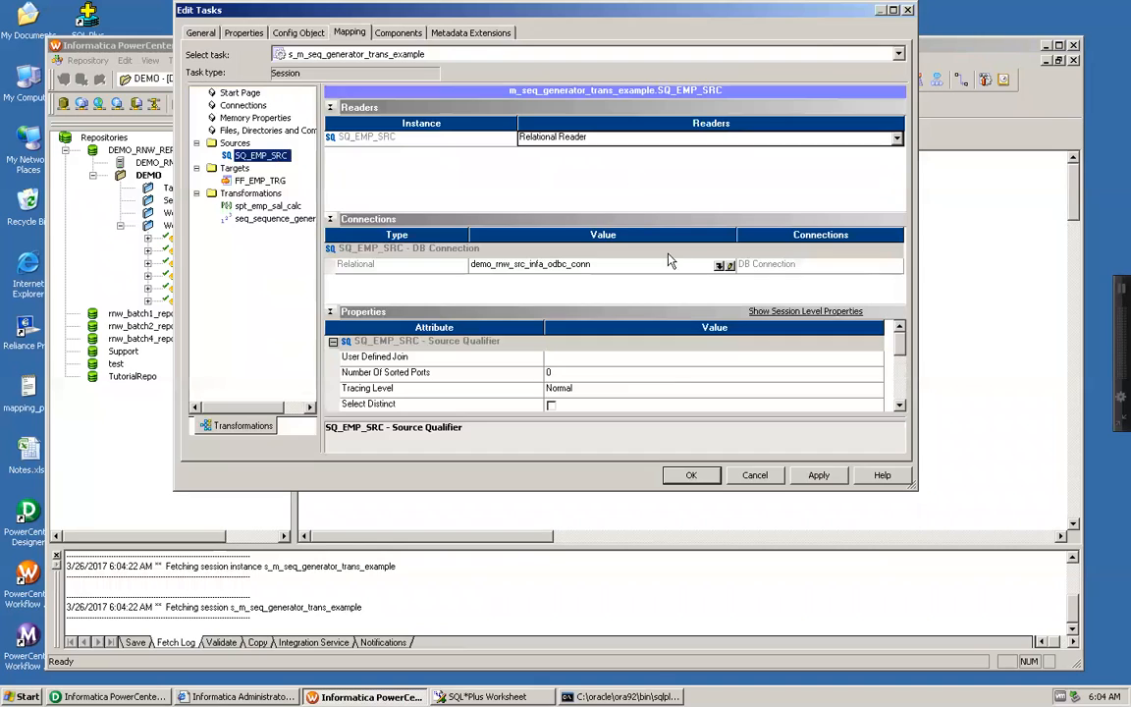
{"action": "left_click", "coordinate": [720, 265]}
{"action": "left_click", "coordinate": [426, 367]}
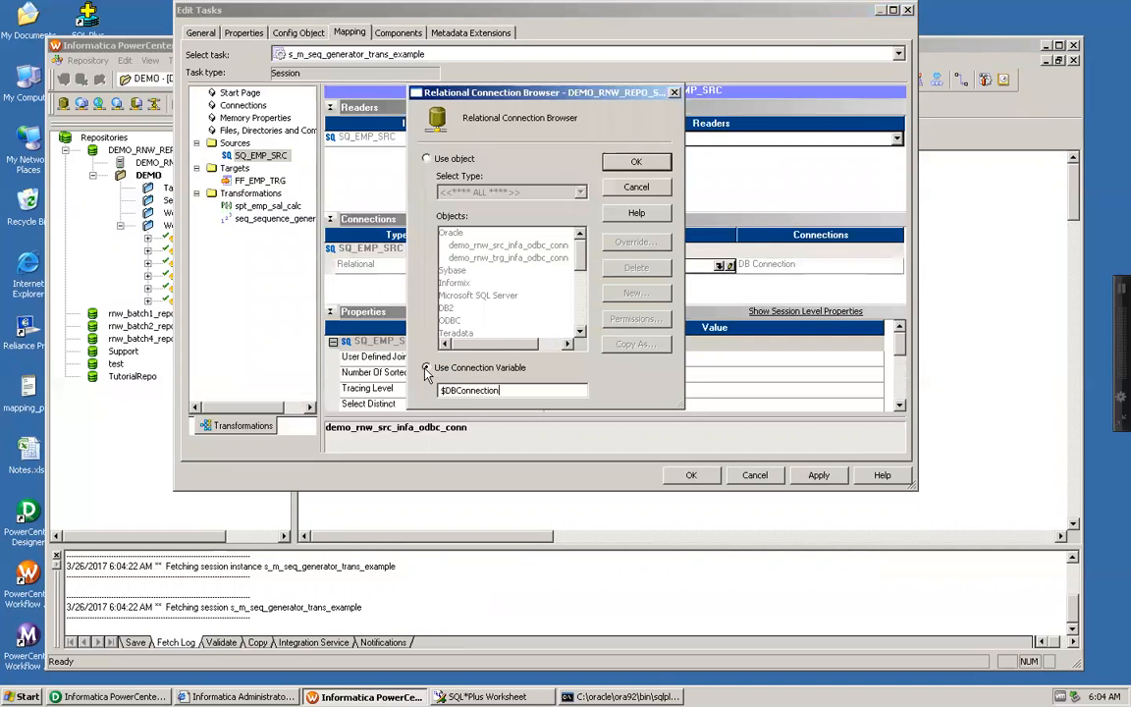
{"action": "left_click_drag", "start_coordinate": [444, 390], "coordinate": [550, 391]}
{"action": "type", "text": "$Sou"}
{"action": "left_click", "coordinate": [646, 166]}
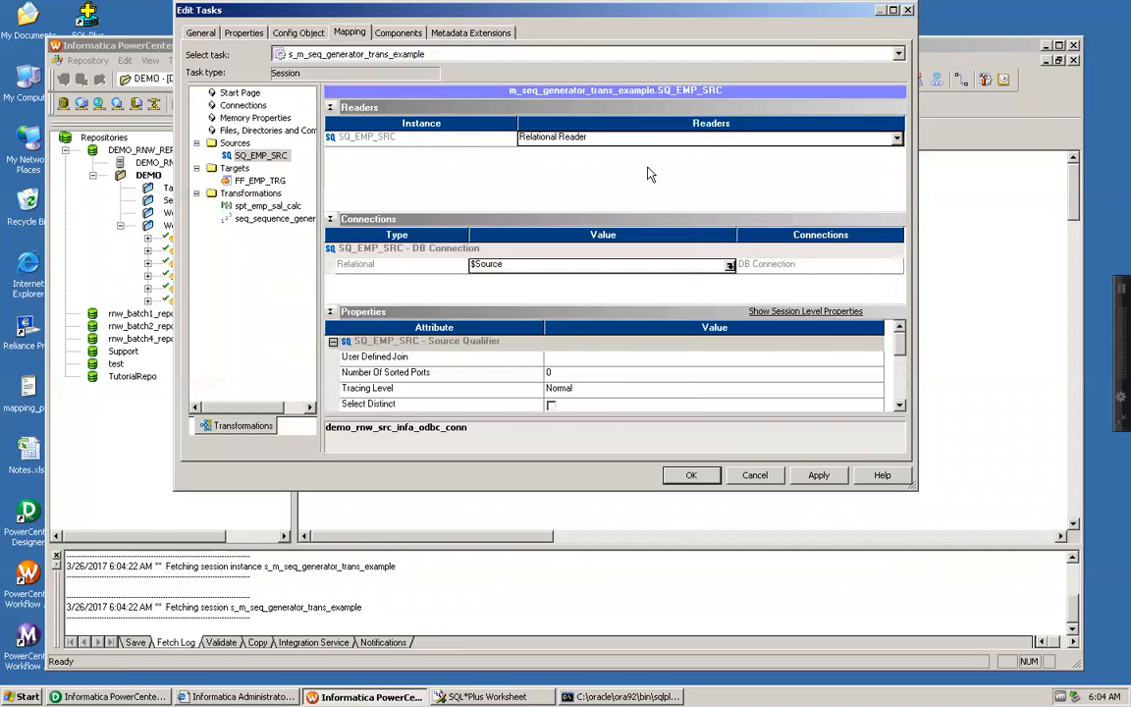
Step: Override the Connection Information of the spt_emp_sal_calc stored procedure with the connection variable $Source
{"action": "left_click", "coordinate": [267, 207]}
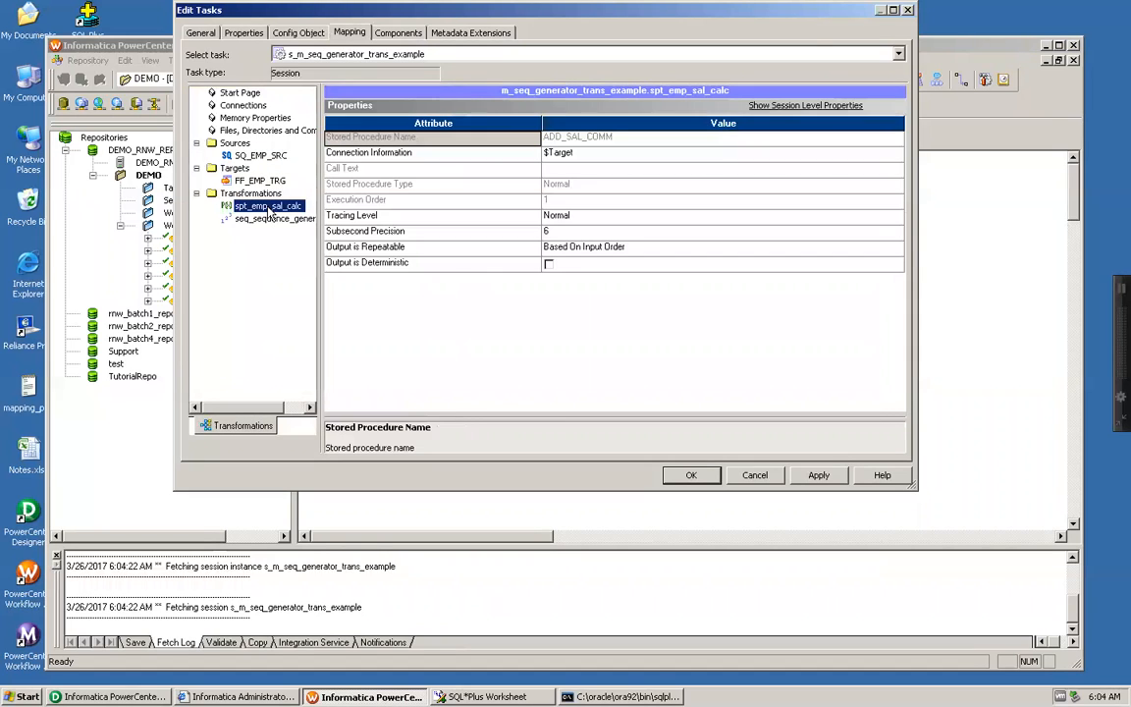
{"action": "left_click", "coordinate": [583, 154]}
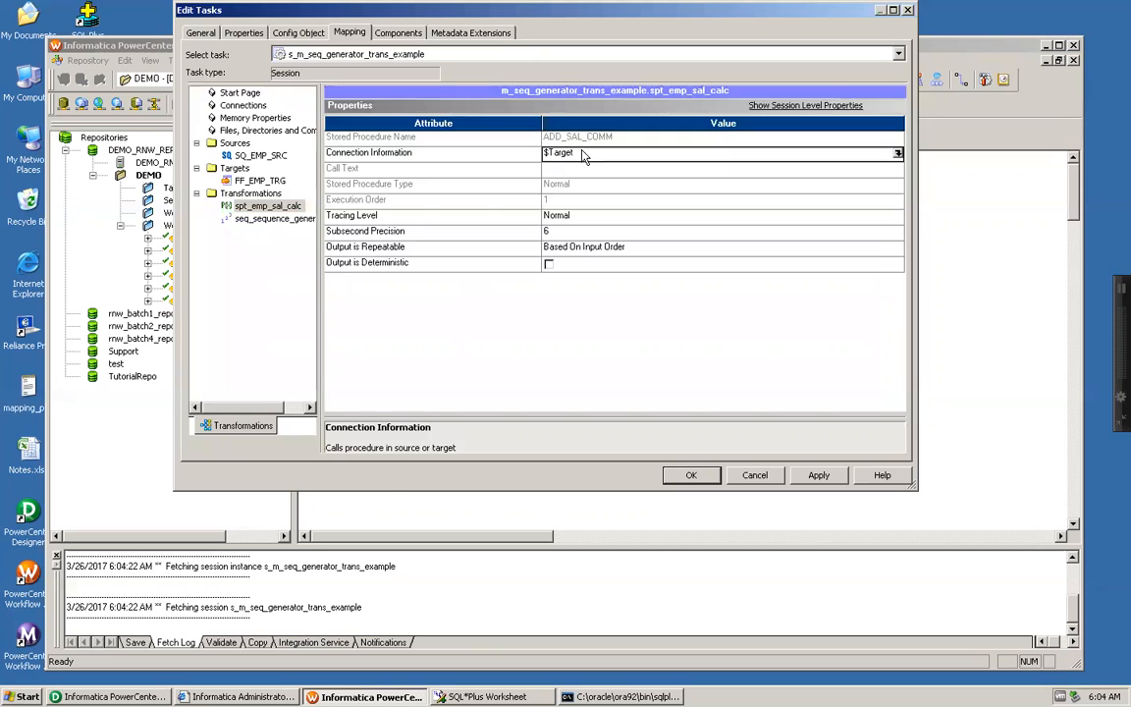
{"action": "left_click", "coordinate": [898, 154]}
{"action": "double_click", "coordinate": [448, 390]}
{"action": "type", "text": "$Source"}
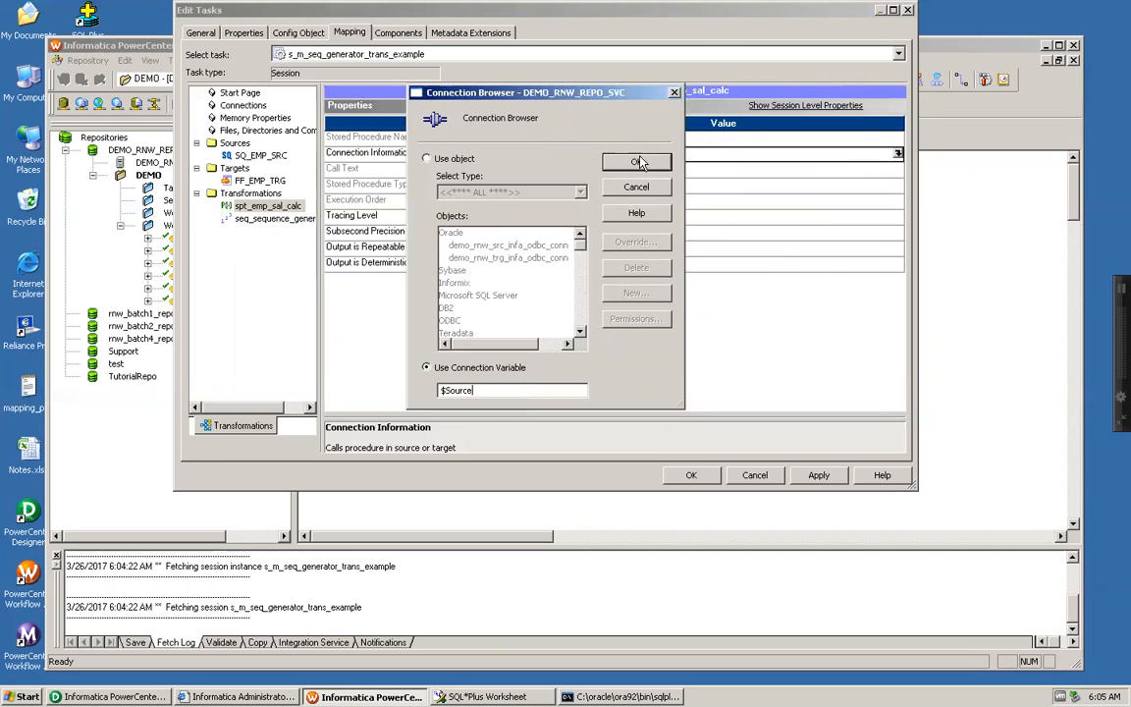
{"action": "left_click", "coordinate": [638, 162]}
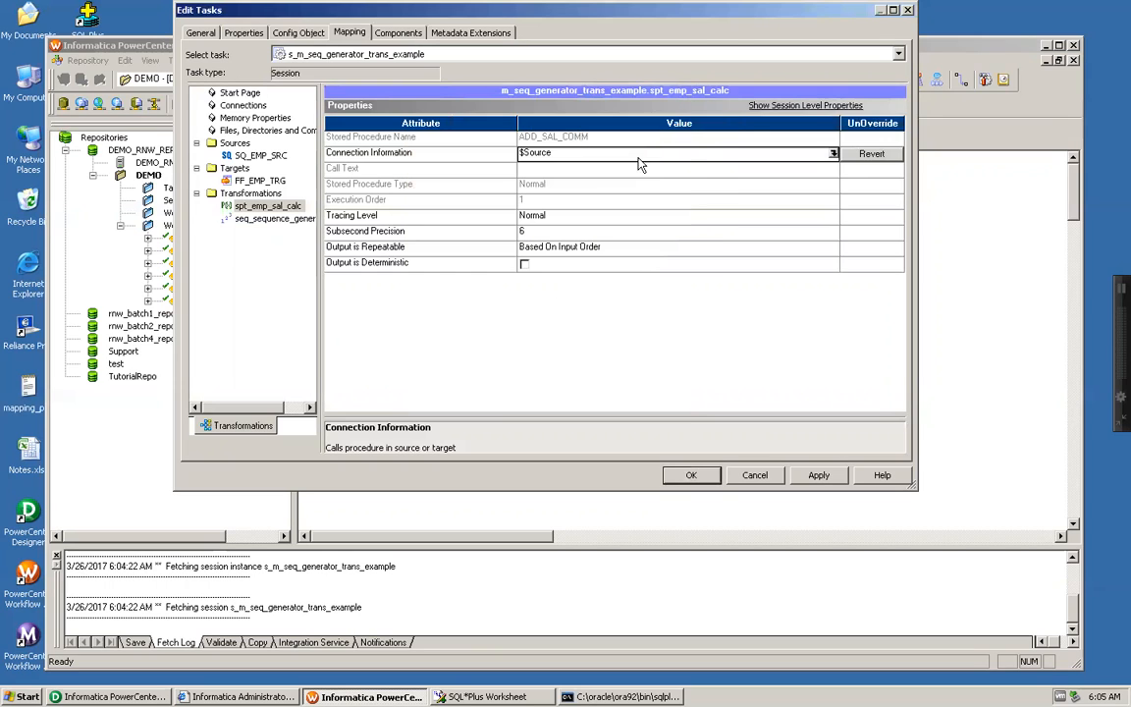
Step: Check the sequence generator's session properties, then apply the session edits and save the workflow
{"action": "left_click", "coordinate": [274, 219]}
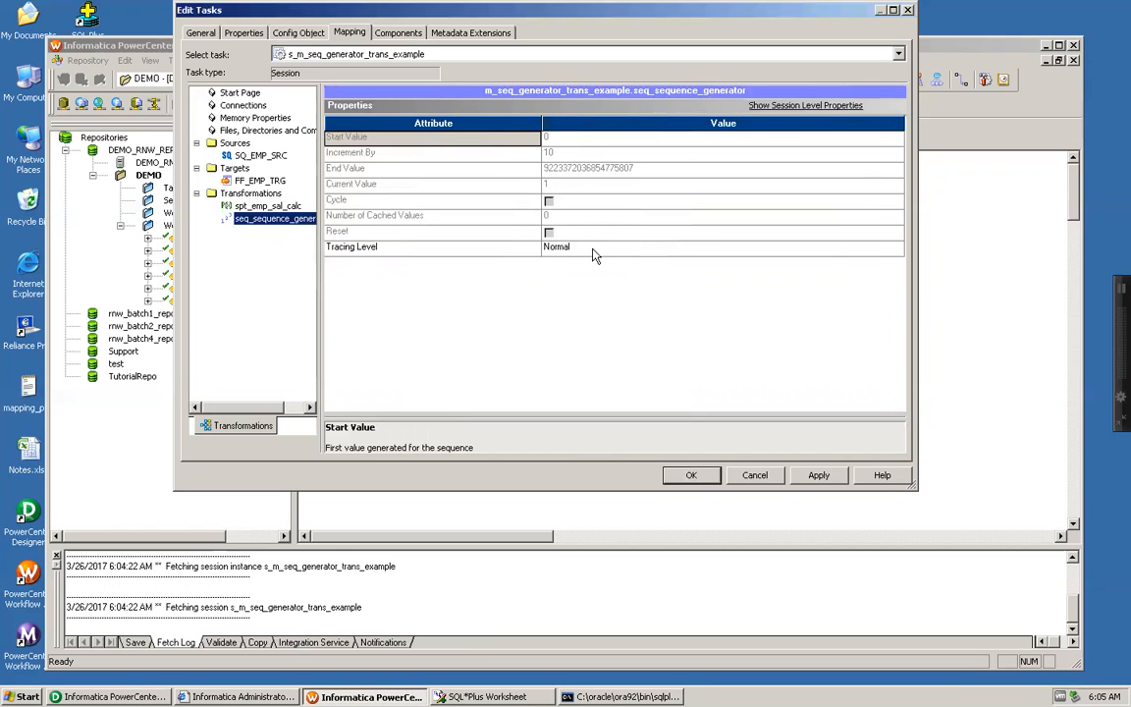
{"action": "left_click", "coordinate": [819, 475]}
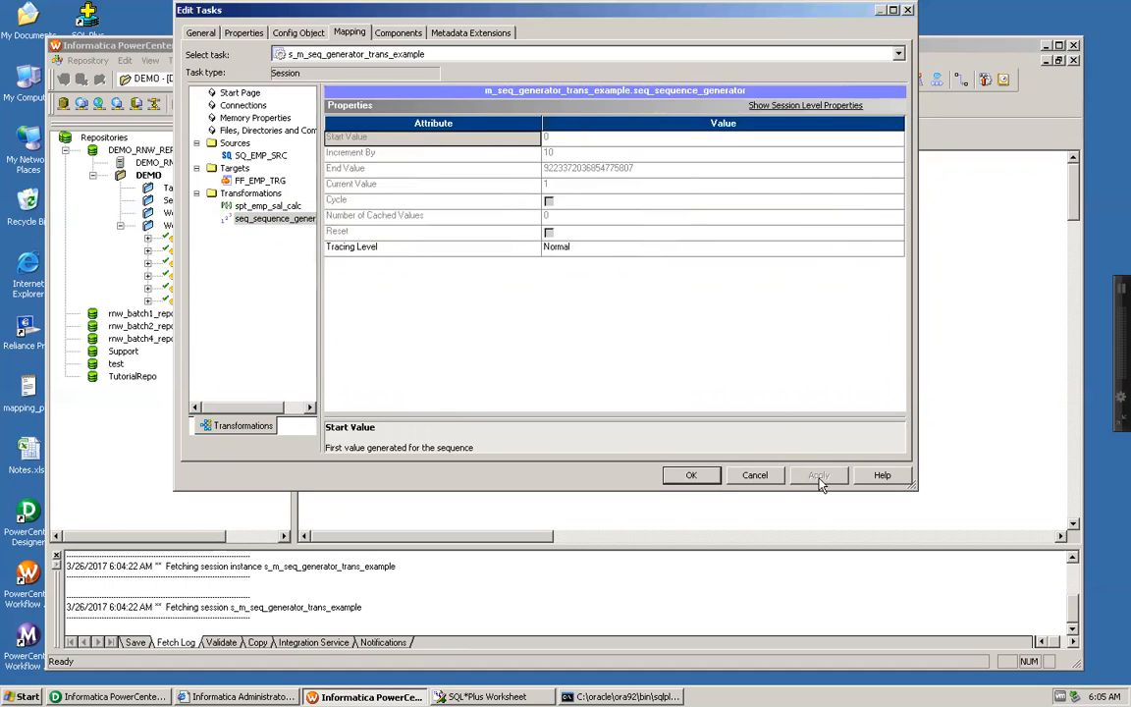
{"action": "left_click", "coordinate": [692, 475]}
{"action": "key", "text": "ctrl+s"}
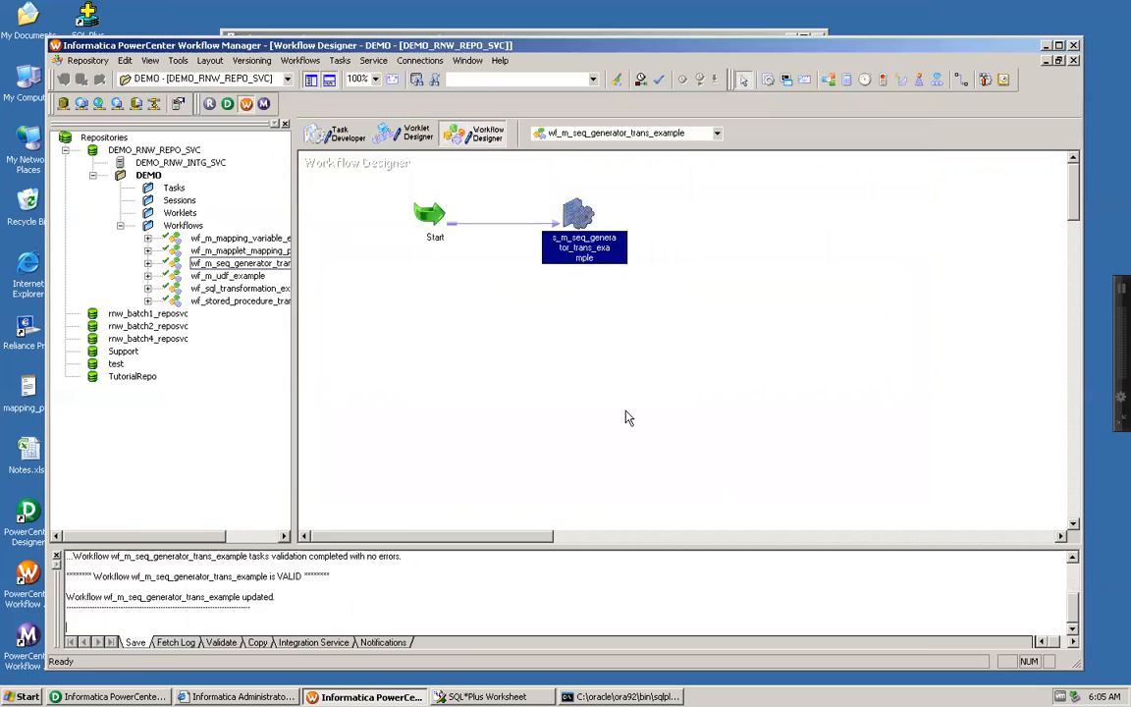
Step: Reopen the session's FF_EMP_TRG target settings and set the output filename to ff_emp_trg.txt
{"action": "double_click", "coordinate": [578, 218]}
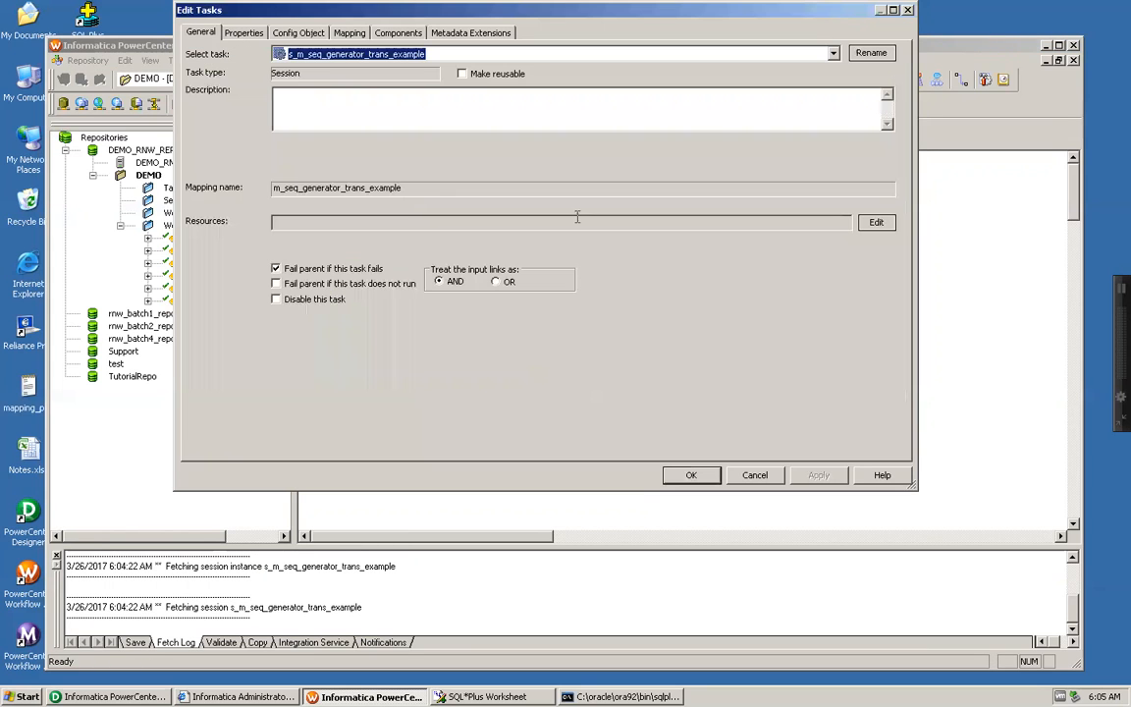
{"action": "left_click", "coordinate": [350, 33]}
{"action": "left_click", "coordinate": [261, 181]}
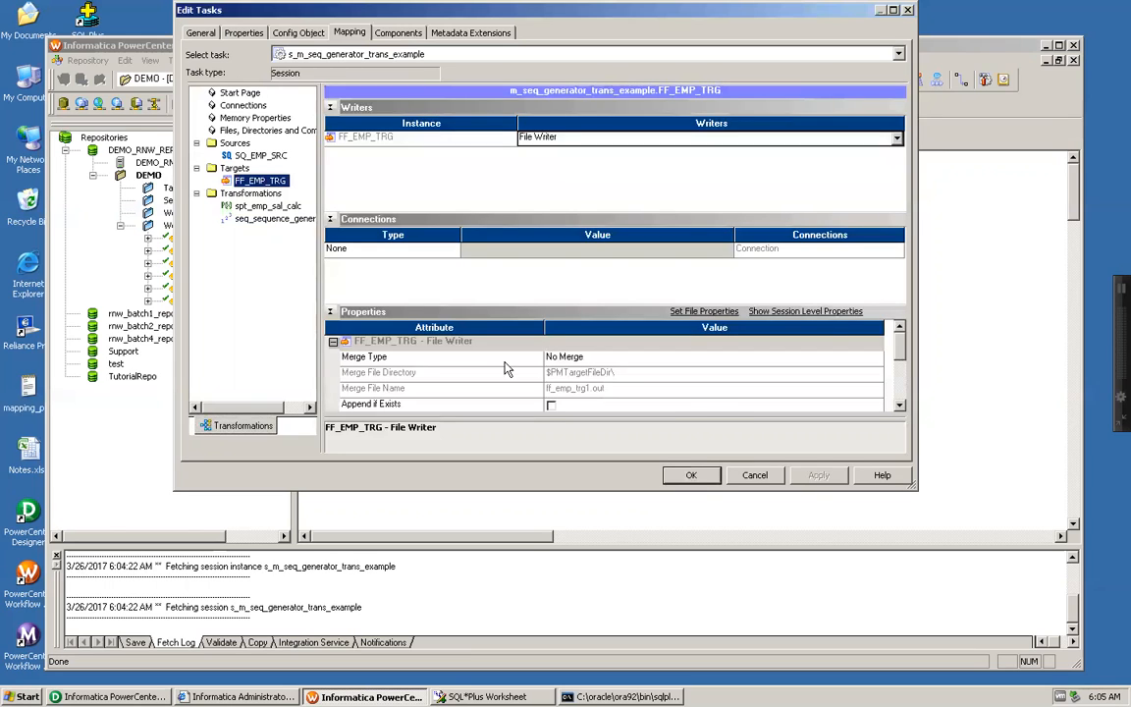
{"action": "left_click", "coordinate": [900, 406]}
{"action": "left_click", "coordinate": [899, 405]}
{"action": "left_click", "coordinate": [900, 406]}
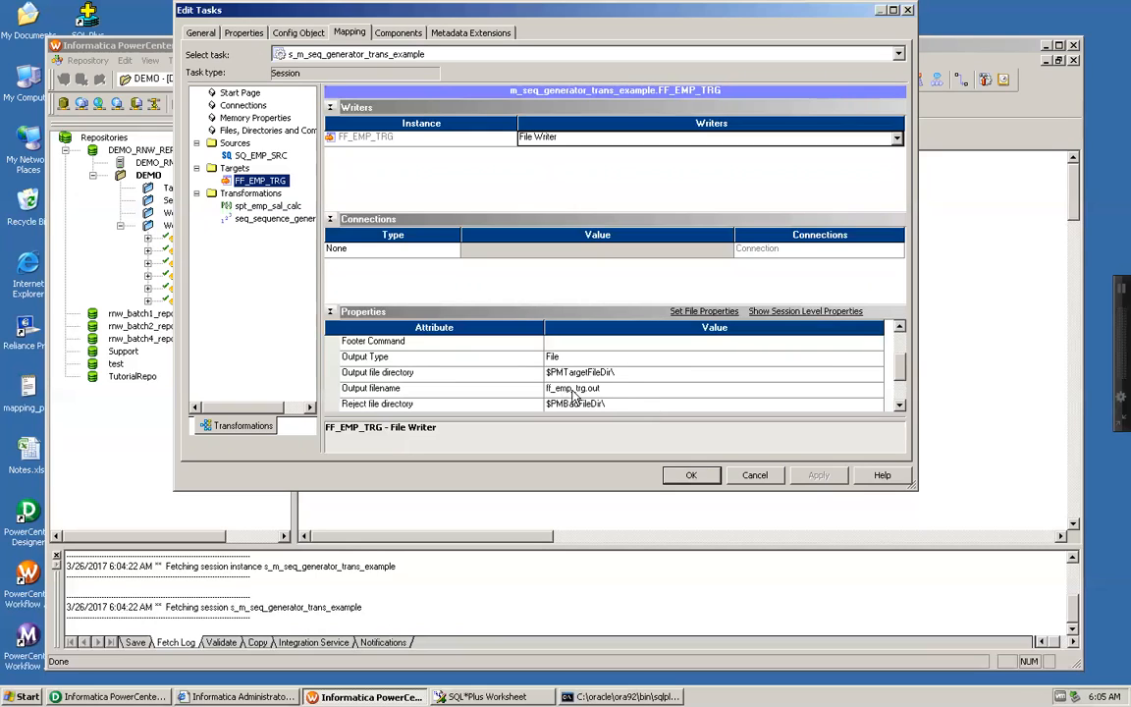
{"action": "left_click", "coordinate": [604, 392]}
{"action": "left_click", "coordinate": [600, 391]}
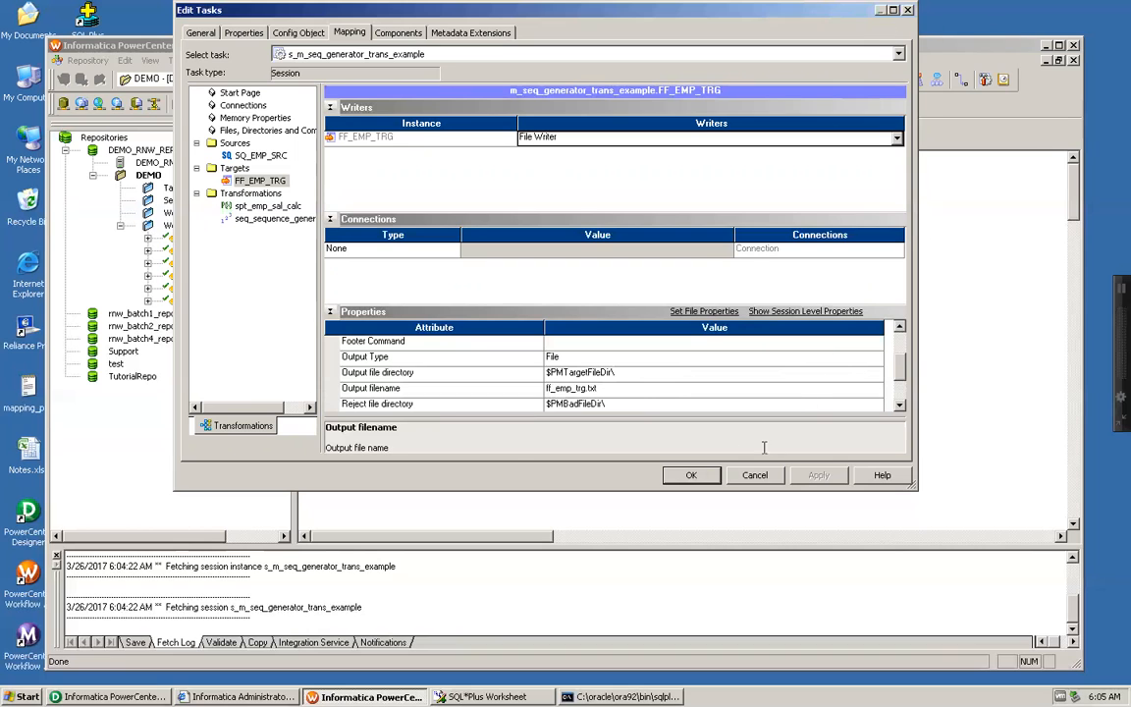
{"action": "left_click", "coordinate": [692, 474]}
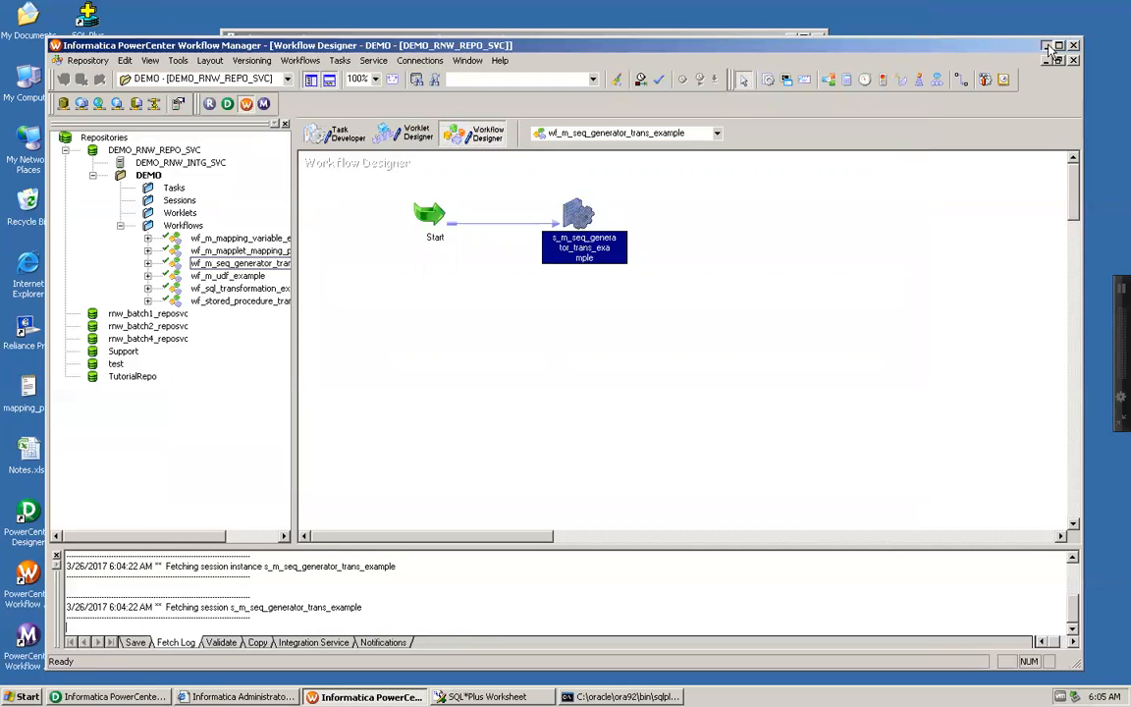
Step: Clear the open windows from view and create a desktop folder named TEMP, closing it after a brief look inside
{"action": "left_click", "coordinate": [1047, 47]}
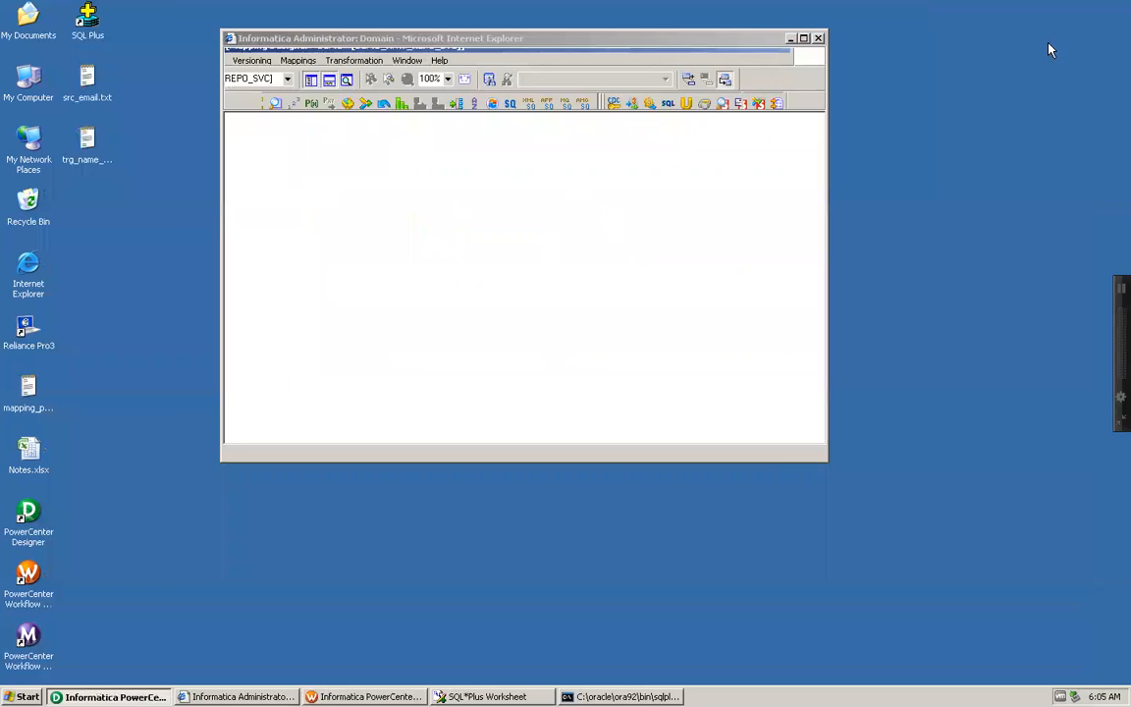
{"action": "left_click", "coordinate": [791, 40]}
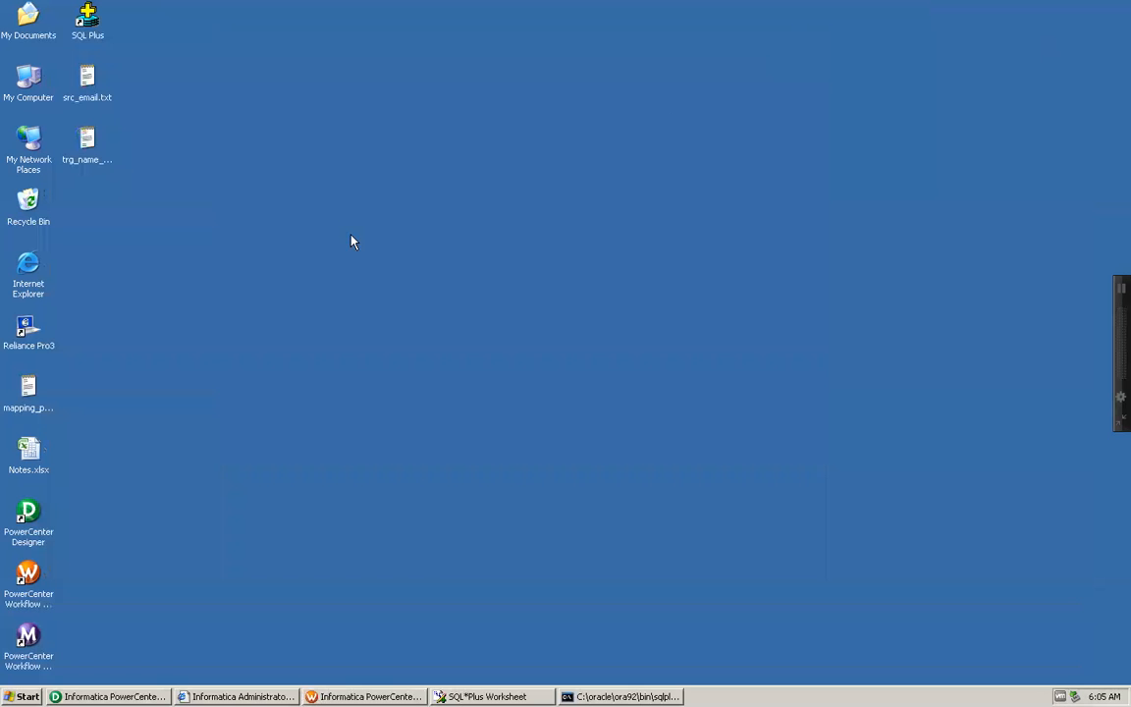
{"action": "right_click", "coordinate": [179, 234]}
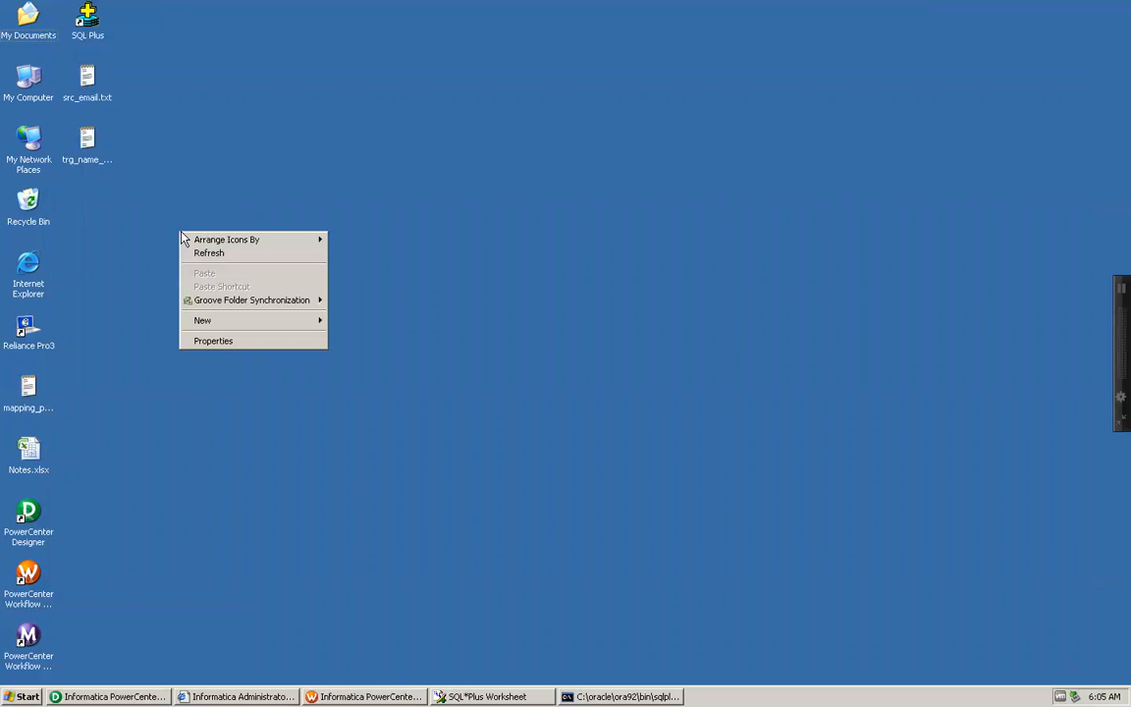
{"action": "mouse_move", "coordinate": [204, 316]}
{"action": "left_click", "coordinate": [351, 322]}
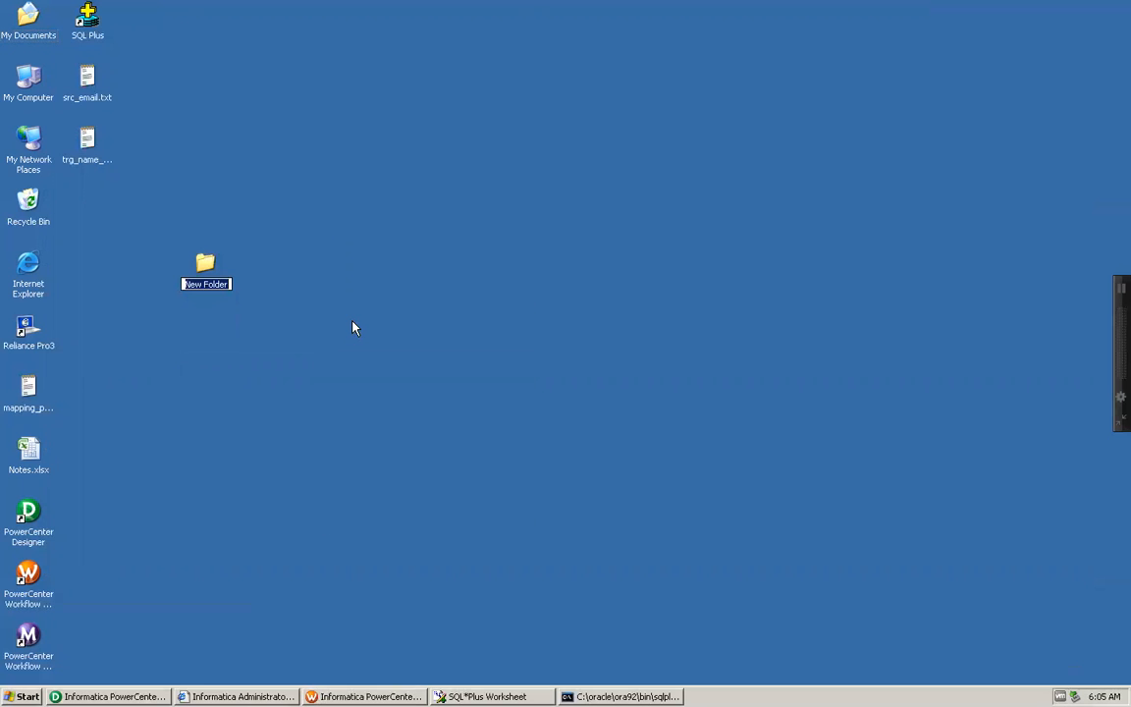
{"action": "type", "text": "TEMP"}
{"action": "key", "text": "Return"}
{"action": "key", "text": "Return"}
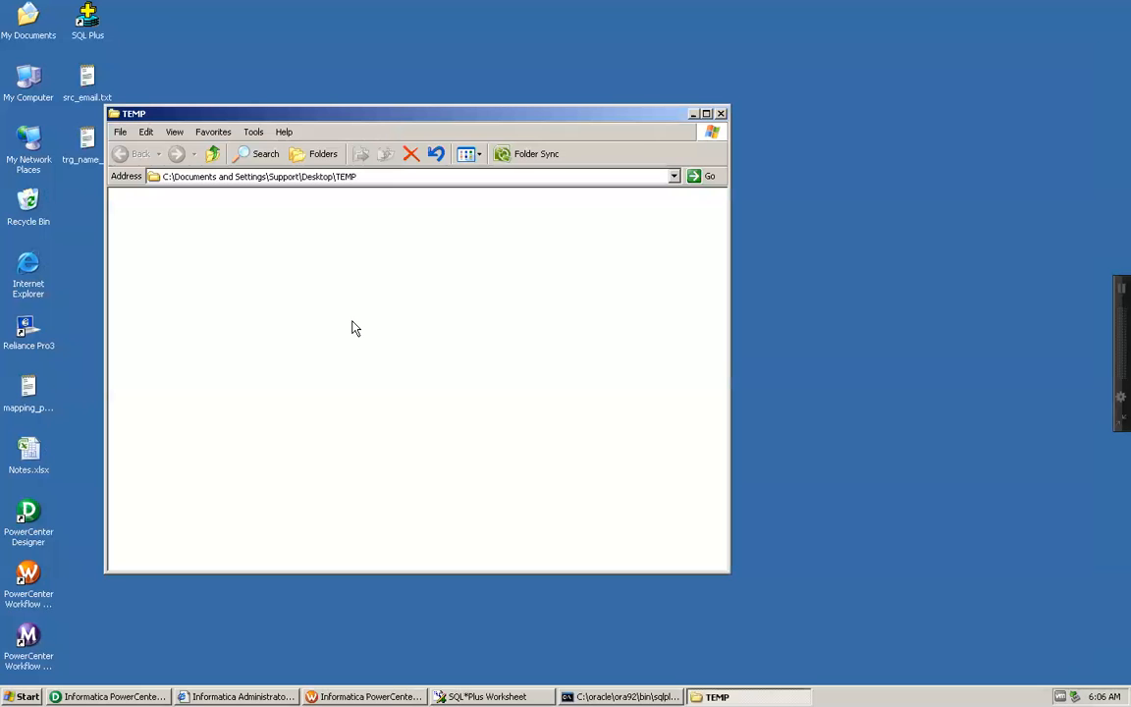
{"action": "left_click", "coordinate": [720, 114]}
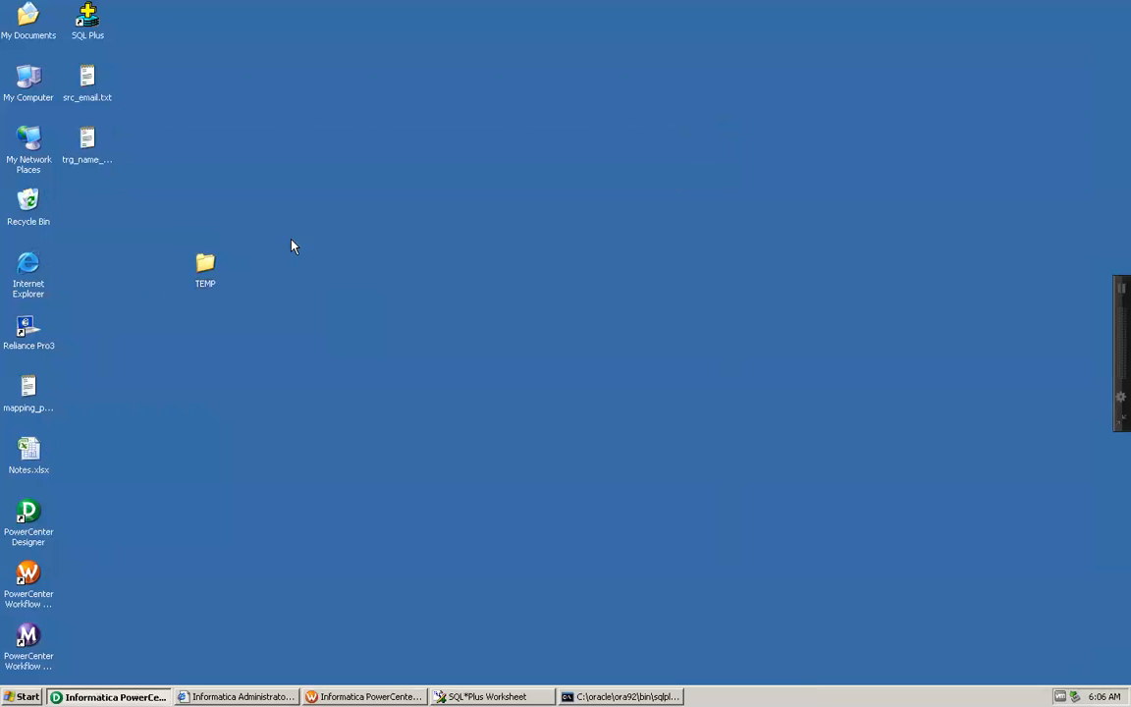
Step: Open the properties of the desktop TEMP folder and copy its location path, C:\Documents and Settings\Support\Desktop
{"action": "left_click", "coordinate": [207, 265]}
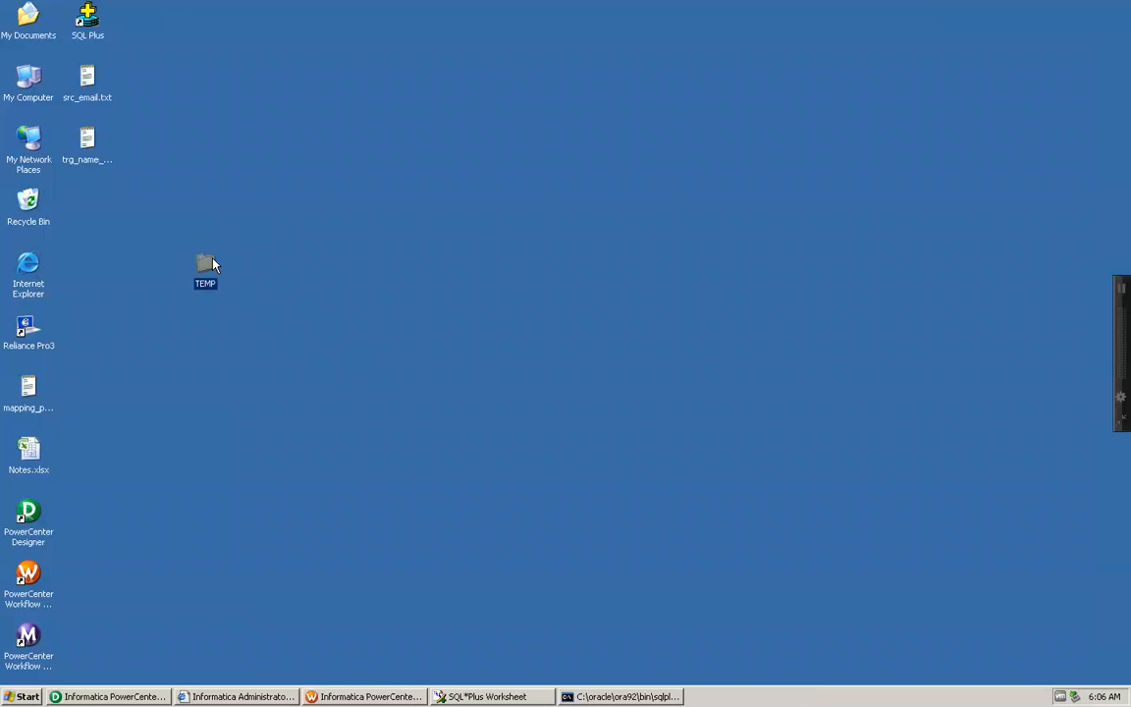
{"action": "right_click", "coordinate": [213, 261]}
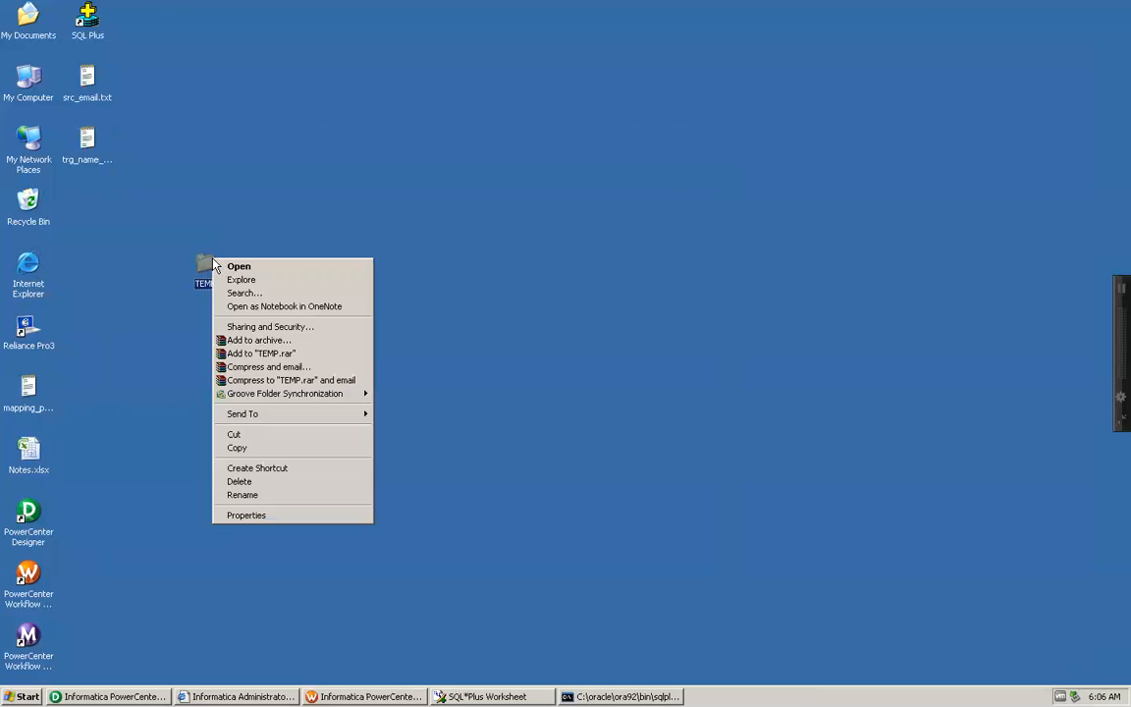
{"action": "left_click", "coordinate": [252, 516]}
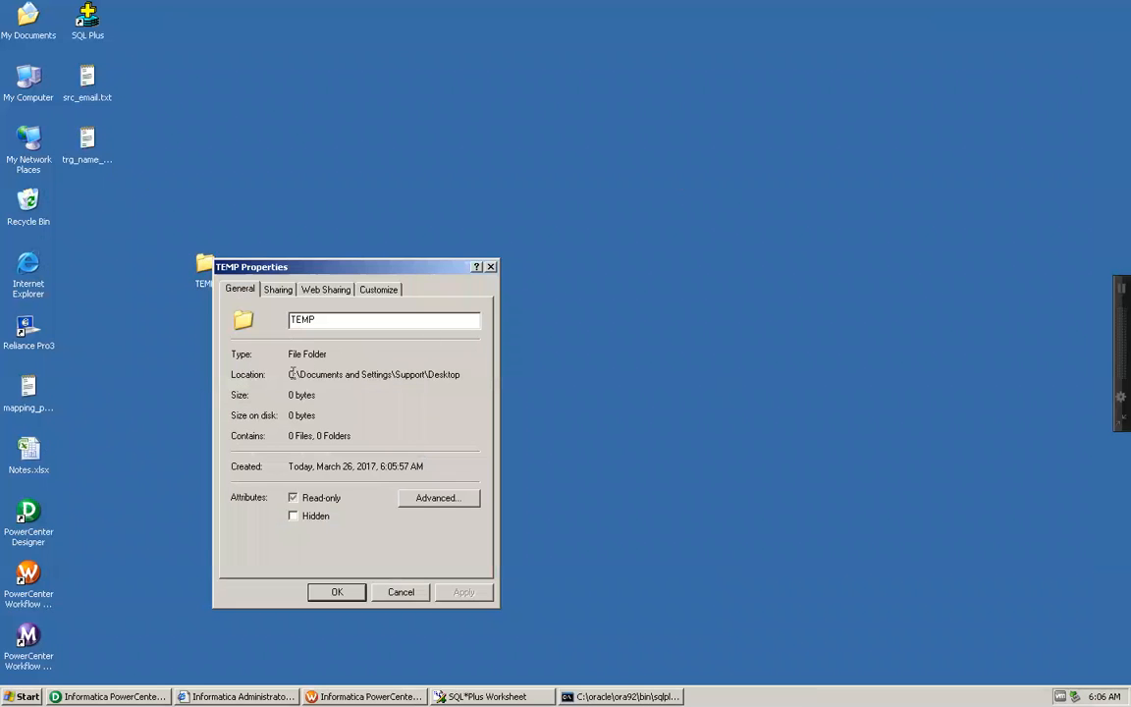
{"action": "left_click_drag", "start_coordinate": [289, 374], "coordinate": [463, 375]}
{"action": "key", "text": "ctrl+c"}
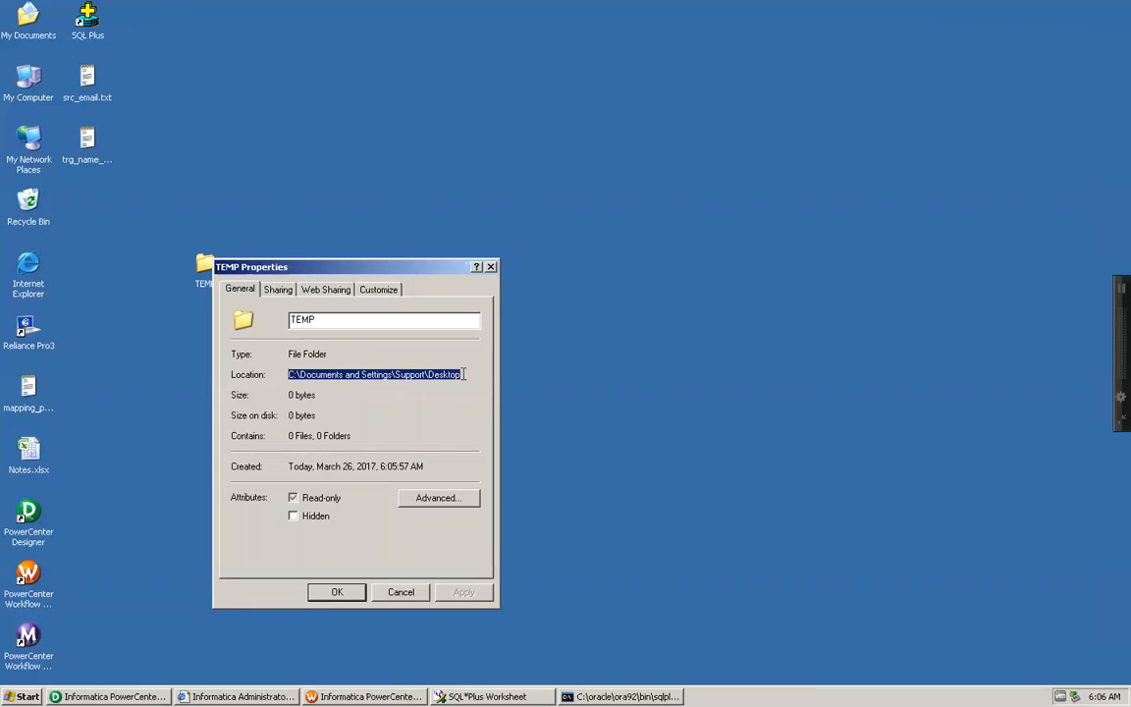
{"action": "left_click", "coordinate": [336, 593]}
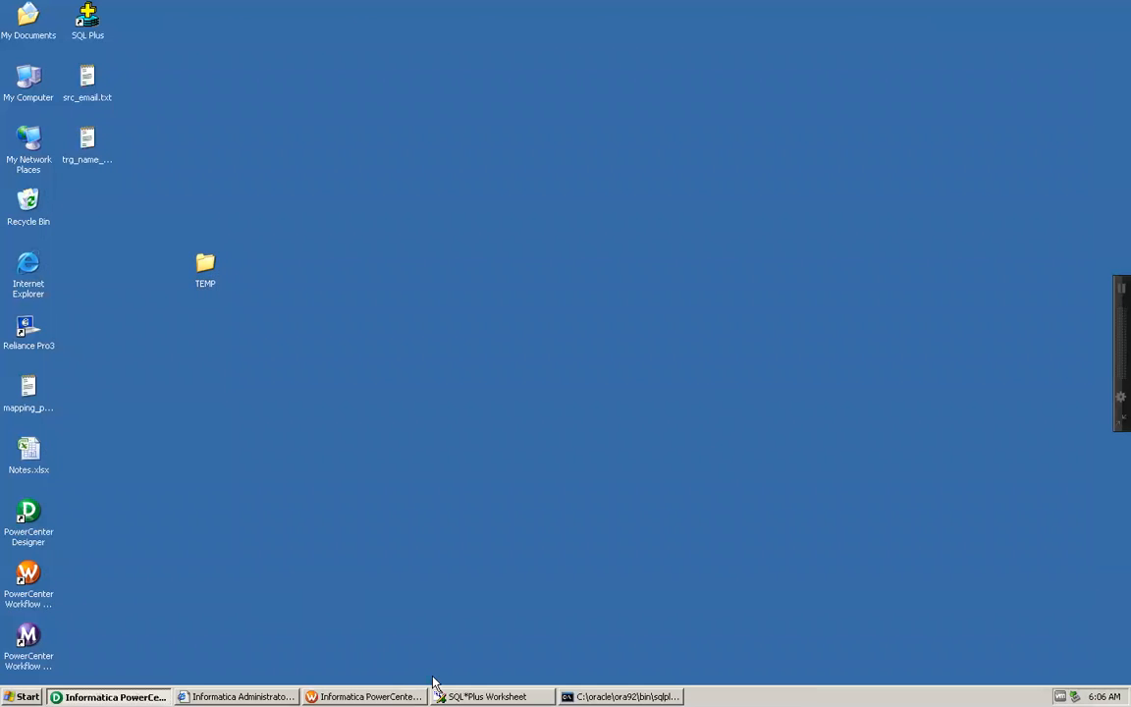
Step: Set the FF_EMP_TRG output file directory in session s_m_seq_generator_trans_example to C:\Documents and Settings\Support\Desktop\ and save the workflow
{"action": "left_click", "coordinate": [364, 696]}
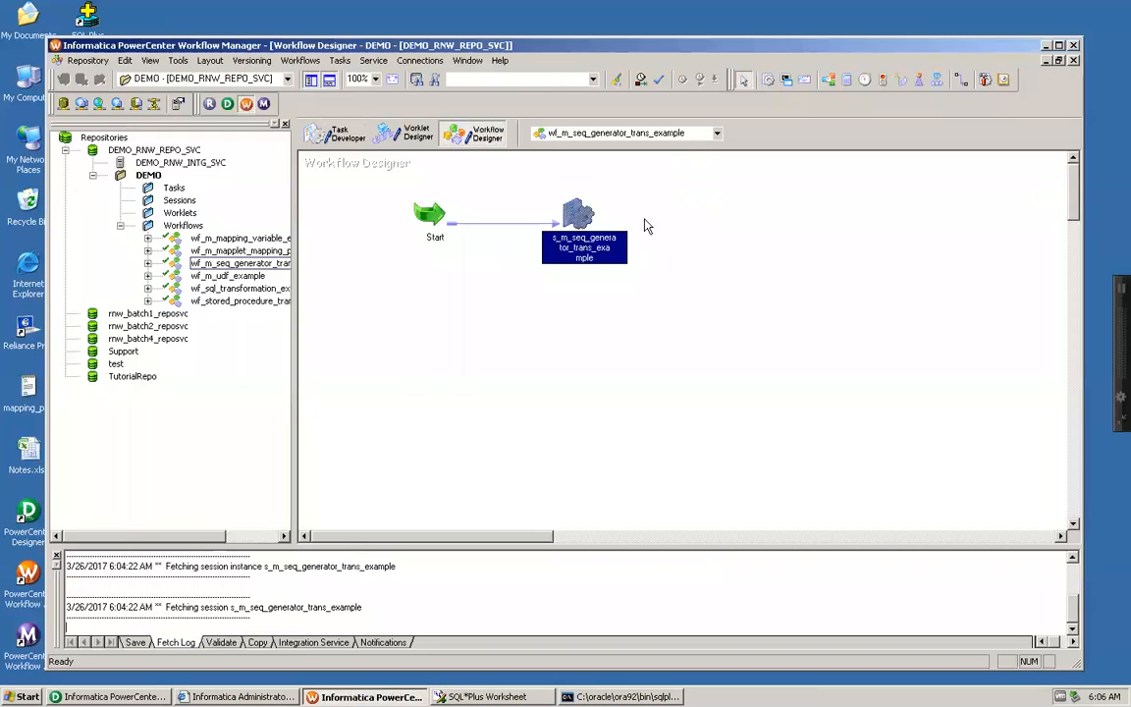
{"action": "double_click", "coordinate": [569, 218]}
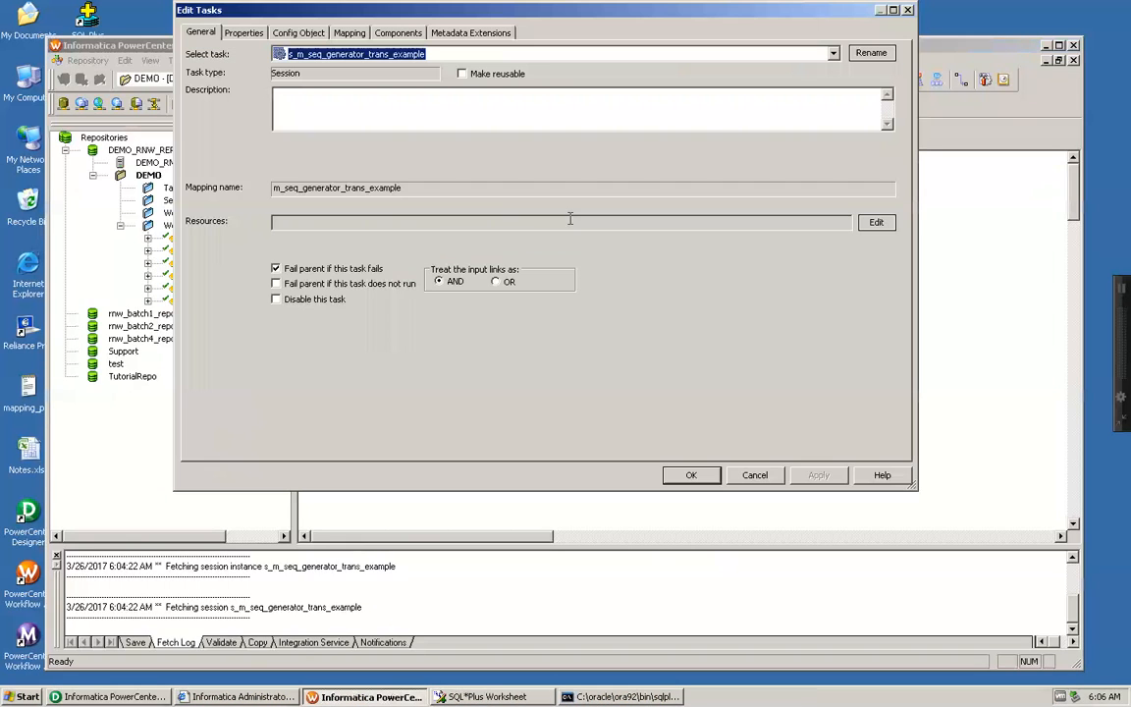
{"action": "left_click", "coordinate": [350, 32]}
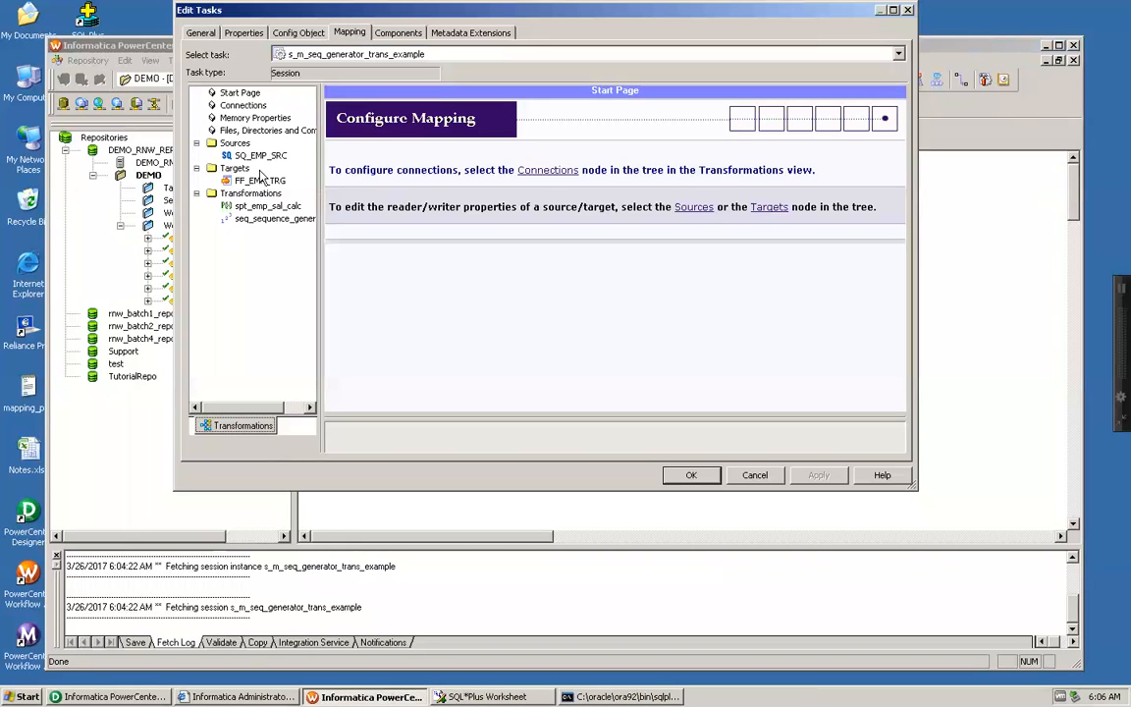
{"action": "left_click", "coordinate": [244, 180]}
{"action": "scroll", "coordinate": [811, 369], "scroll_direction": "down", "scroll_amount": 8}
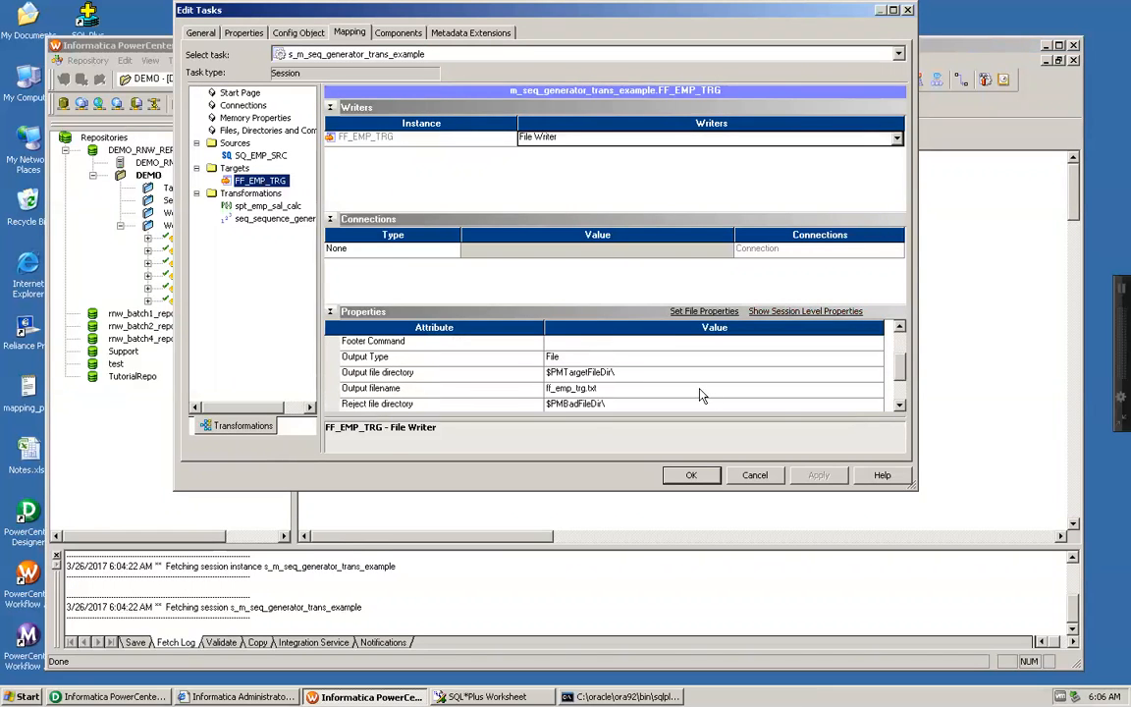
{"action": "left_click", "coordinate": [633, 373]}
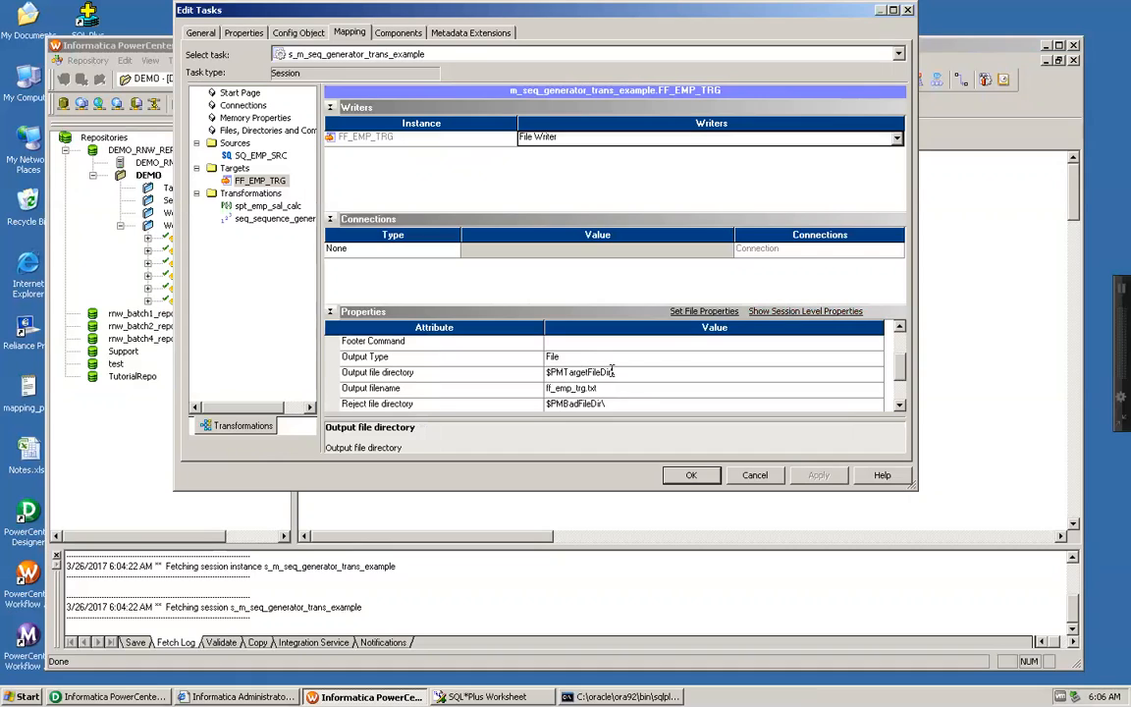
{"action": "left_click_drag", "start_coordinate": [611, 373], "coordinate": [495, 369]}
{"action": "type", "text": "C:\\Documents and Settings\\Support\\Desktop\\"}
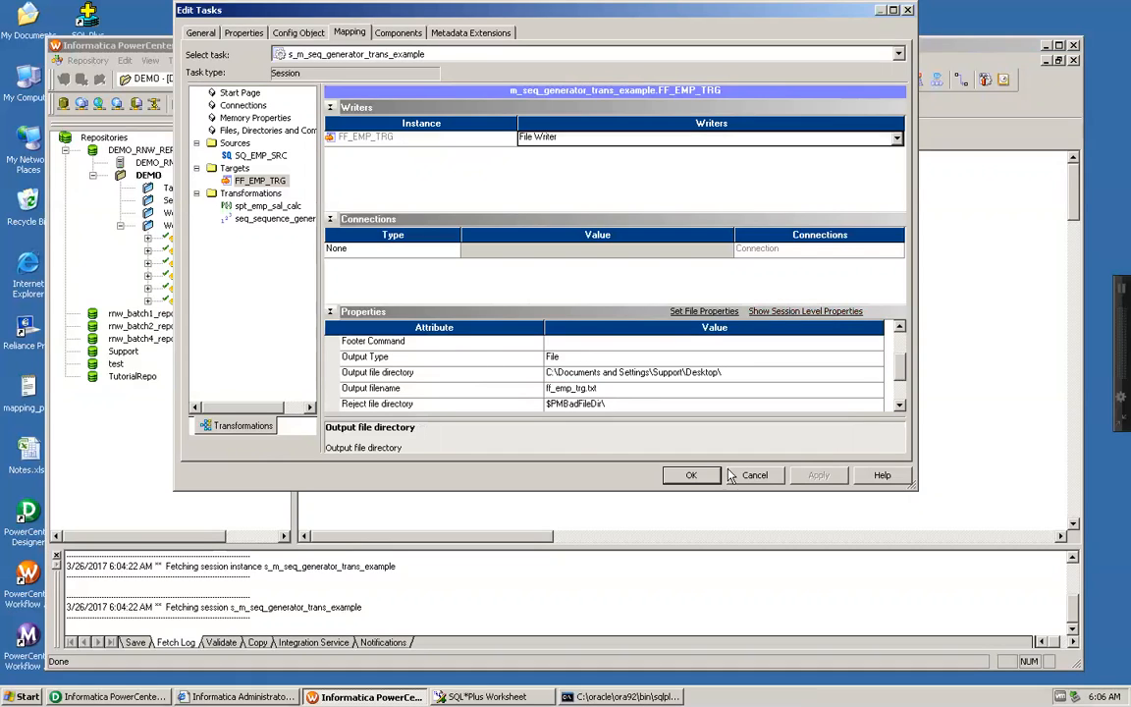
{"action": "left_click", "coordinate": [693, 479]}
{"action": "key", "text": "ctrl+s"}
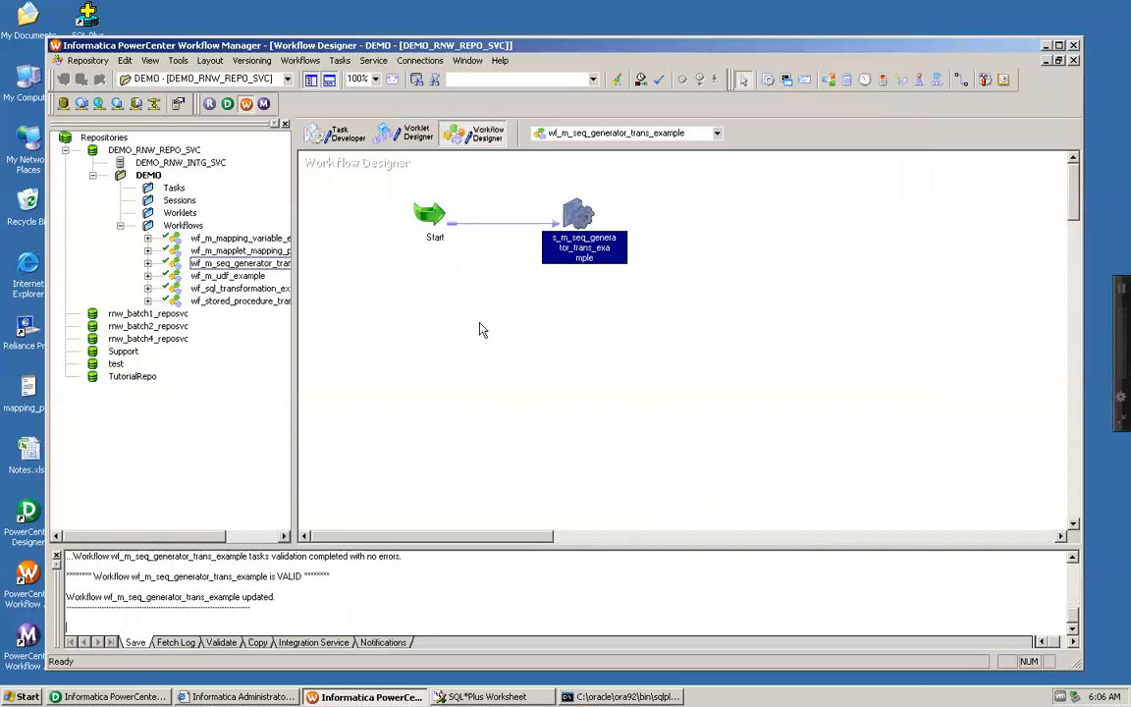
Step: Start the workflow wf_m_seq_generator_trans_example from the Workflow Designer
{"action": "left_click", "coordinate": [453, 322]}
{"action": "right_click", "coordinate": [452, 322]}
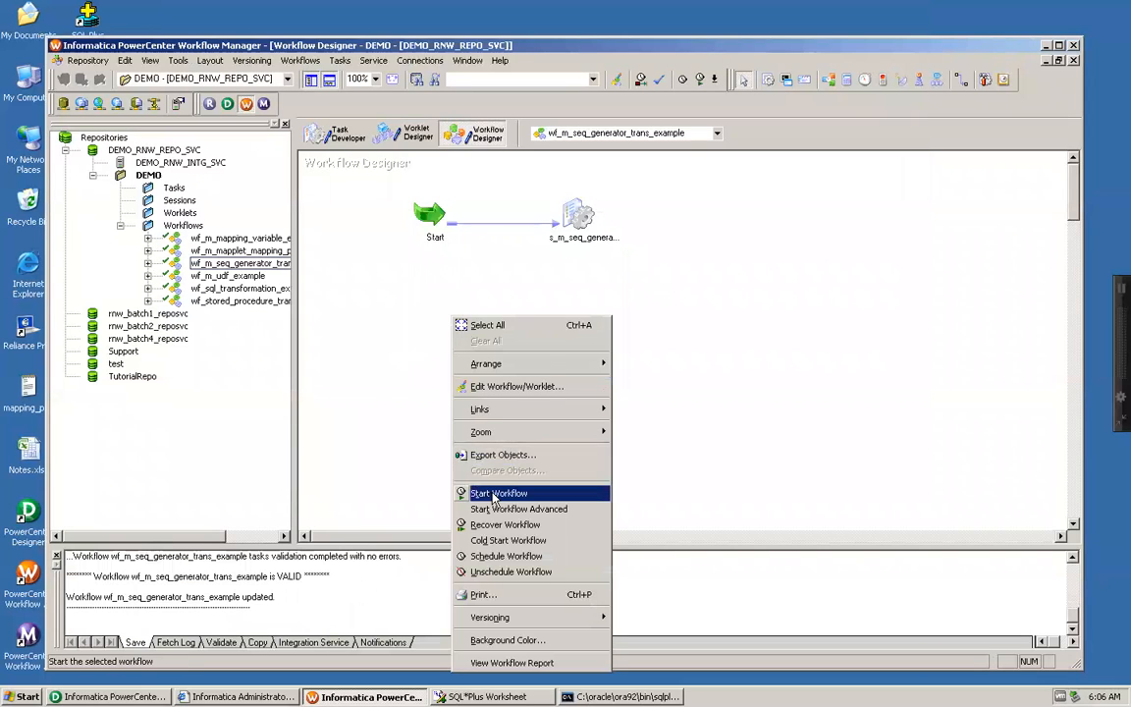
{"action": "left_click", "coordinate": [491, 428]}
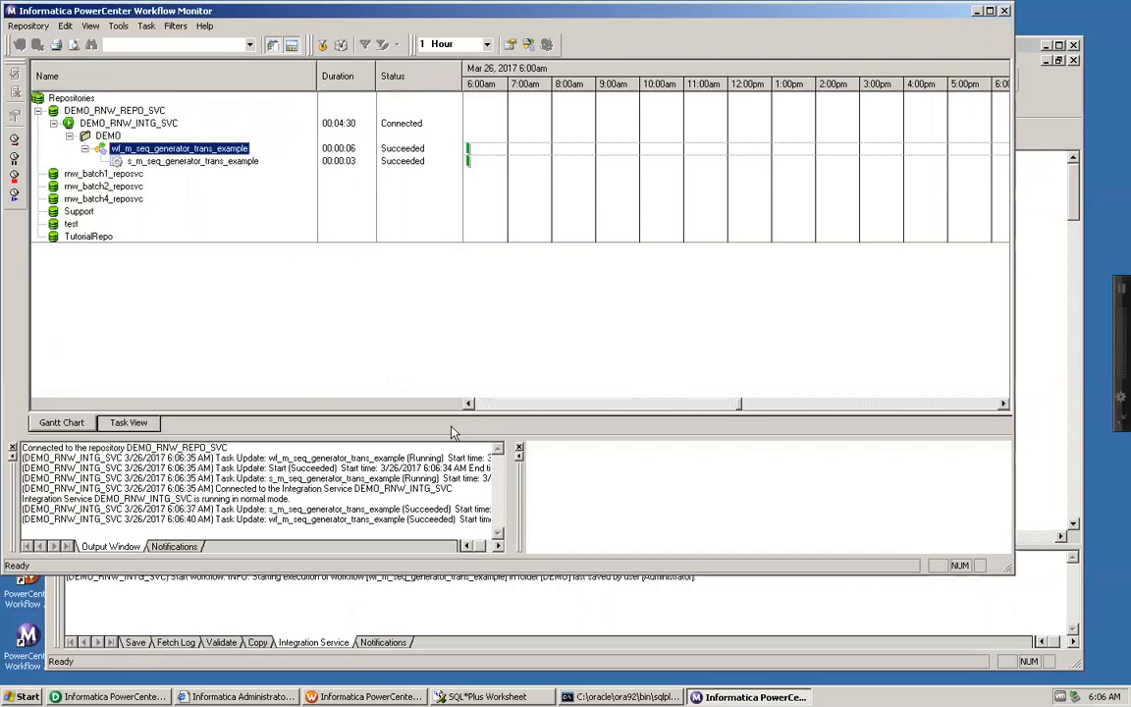
Step: Open the folder C:\Documents and Settings\Support\Desktop, look inside TEMP for the output file, and minimize the folder window
{"action": "left_click", "coordinate": [15, 696]}
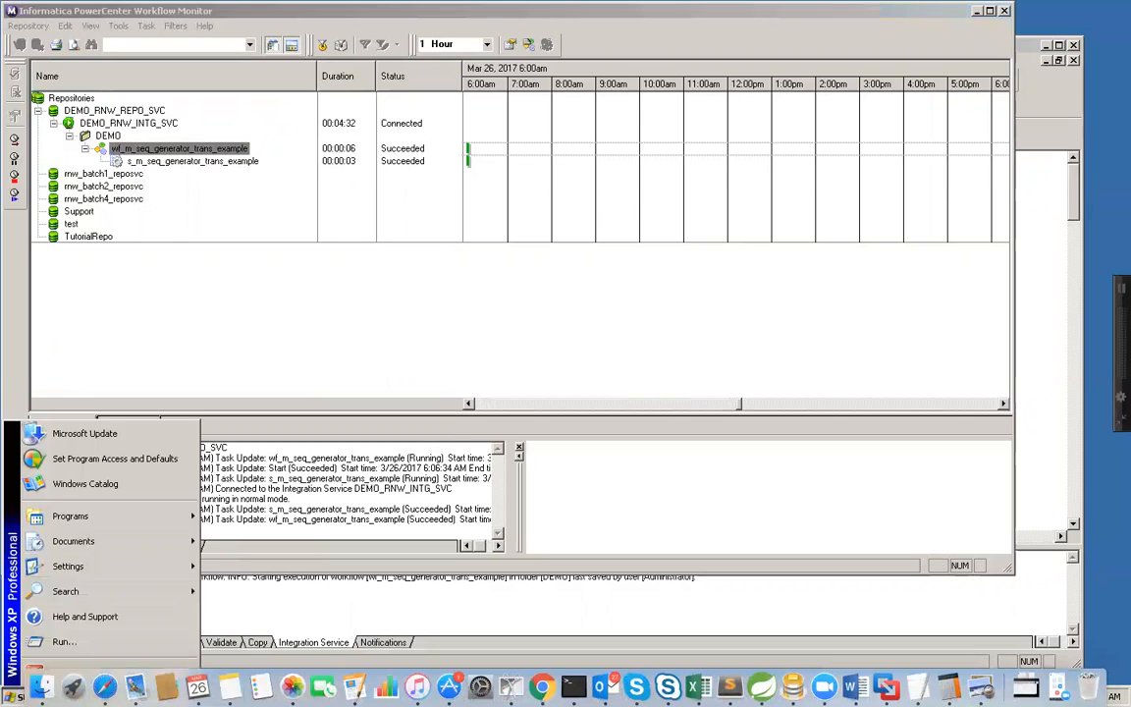
{"action": "left_click", "coordinate": [59, 642]}
{"action": "key", "text": "ctrl+v"}
{"action": "key", "text": "Return"}
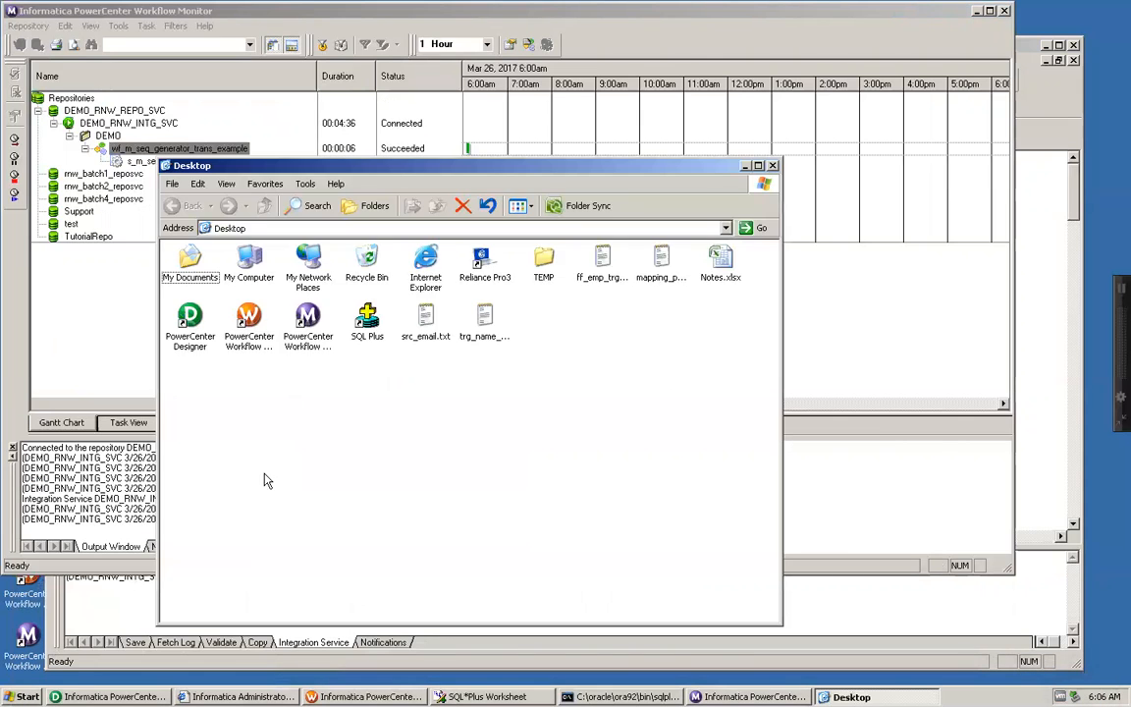
{"action": "double_click", "coordinate": [541, 263]}
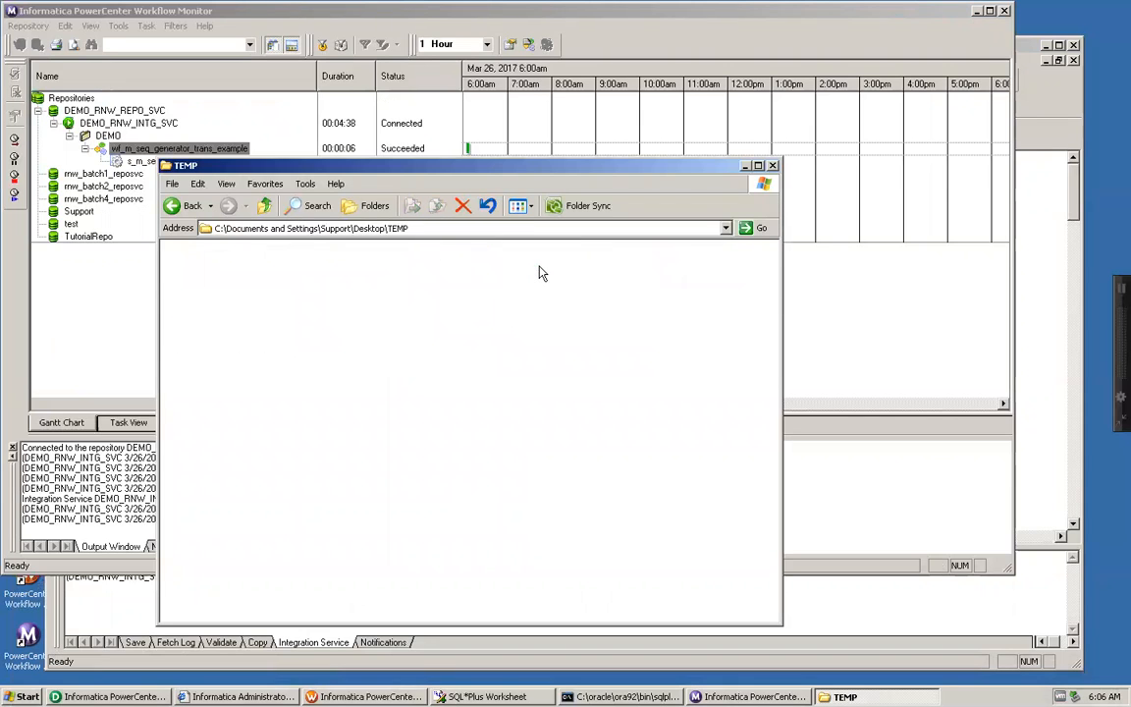
{"action": "left_click", "coordinate": [745, 165]}
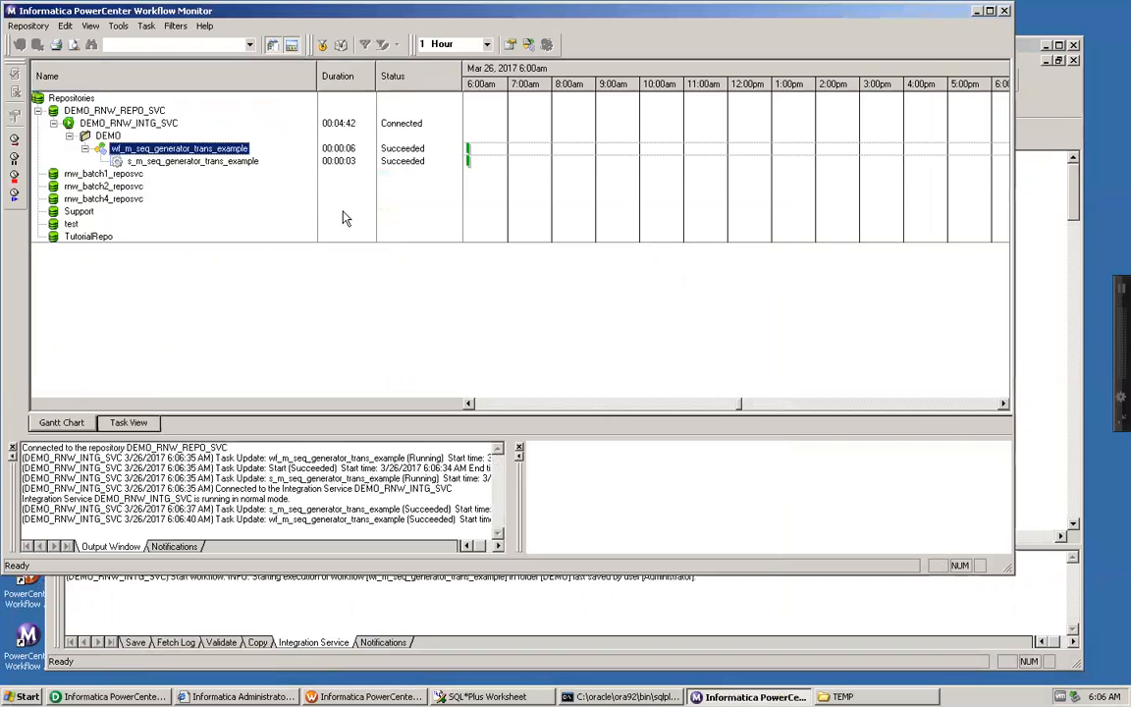
Step: Open the session log of s_m_seq_generator_trans_example full screen and read through to the FF_EMP_TRG load summary
{"action": "left_click", "coordinate": [229, 162]}
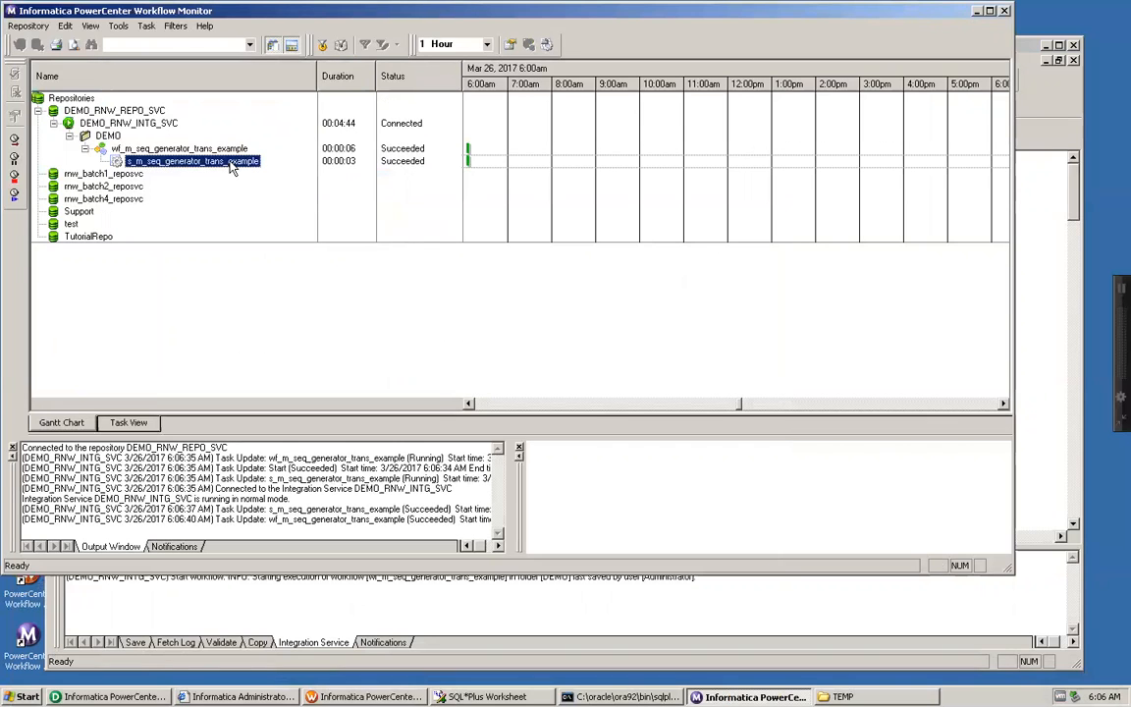
{"action": "right_click", "coordinate": [229, 165]}
{"action": "left_click", "coordinate": [241, 299]}
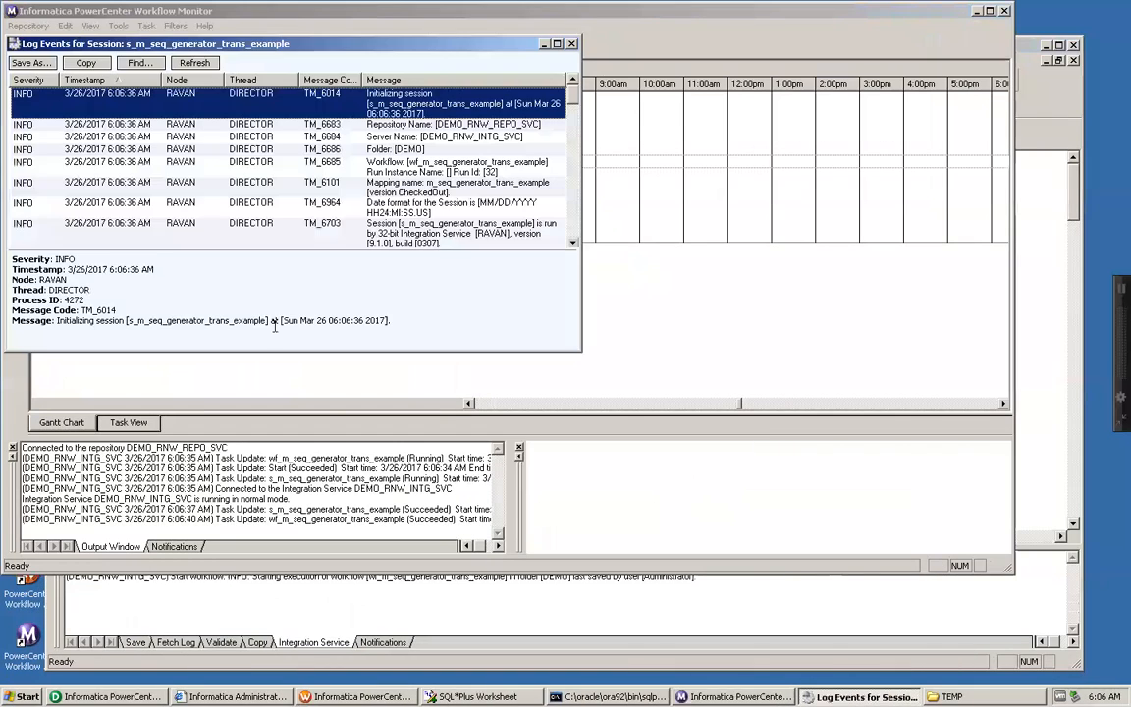
{"action": "double_click", "coordinate": [314, 44]}
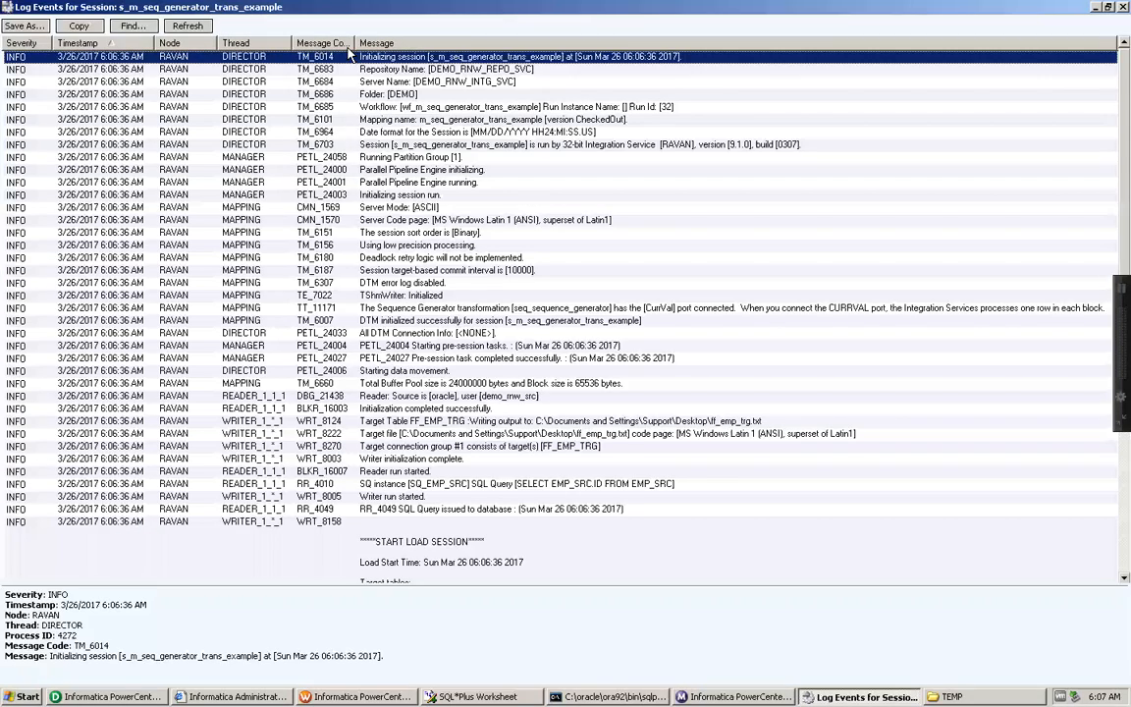
{"action": "key", "text": "Down"}
{"action": "key", "text": "Down"}
{"action": "key", "text": "Down"}
{"action": "key", "text": "Down"}
{"action": "key", "text": "Down"}
{"action": "key", "text": "Down"}
{"action": "key", "text": "Down"}
{"action": "key", "text": "Down"}
{"action": "key", "text": "Down"}
{"action": "key", "text": "Down"}
{"action": "key", "text": "Down"}
{"action": "key", "text": "Down"}
{"action": "key", "text": "Down"}
{"action": "key", "text": "Down"}
{"action": "key", "text": "Down"}
{"action": "key", "text": "Down"}
{"action": "key", "text": "Down"}
{"action": "key", "text": "Down"}
{"action": "key", "text": "Down"}
{"action": "key", "text": "Down"}
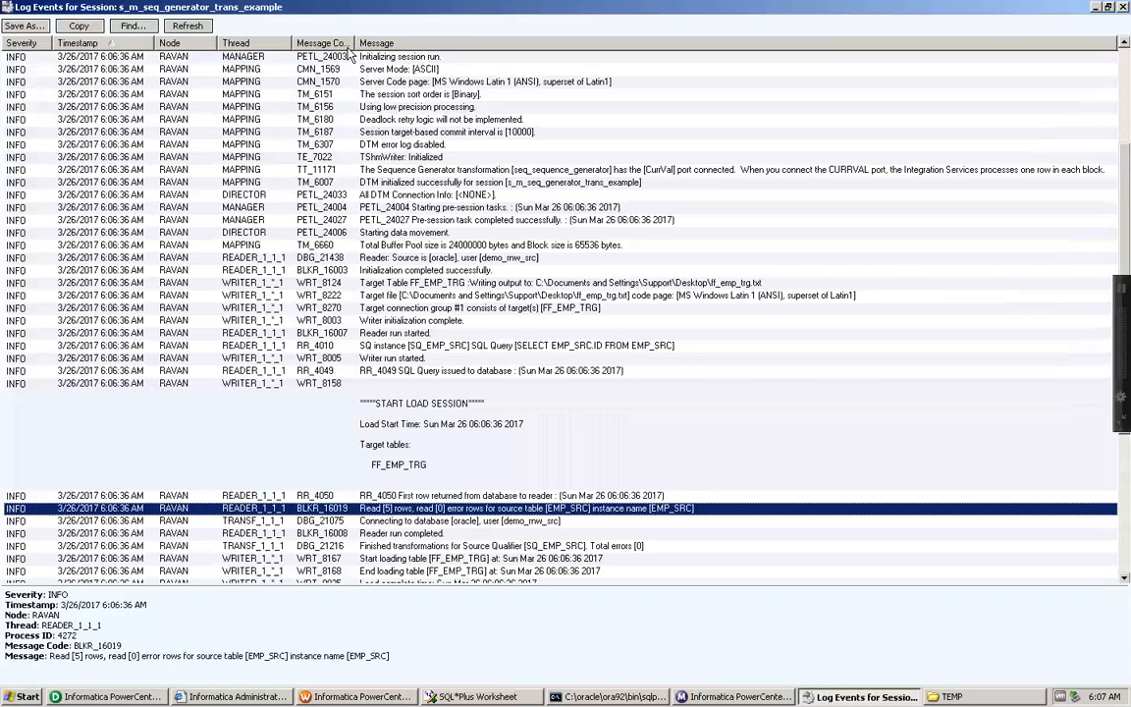
{"action": "key", "text": "Down"}
{"action": "key", "text": "Down"}
{"action": "key", "text": "Down"}
{"action": "key", "text": "Down"}
{"action": "key", "text": "Down"}
{"action": "key", "text": "Down"}
{"action": "key", "text": "Down"}
{"action": "key", "text": "Down"}
{"action": "key", "text": "Down"}
{"action": "key", "text": "Down"}
{"action": "key", "text": "Down"}
{"action": "key", "text": "Down"}
{"action": "key", "text": "Down"}
{"action": "key", "text": "Down"}
{"action": "key", "text": "Down"}
{"action": "key", "text": "Down"}
{"action": "key", "text": "Down"}
{"action": "key", "text": "Down"}
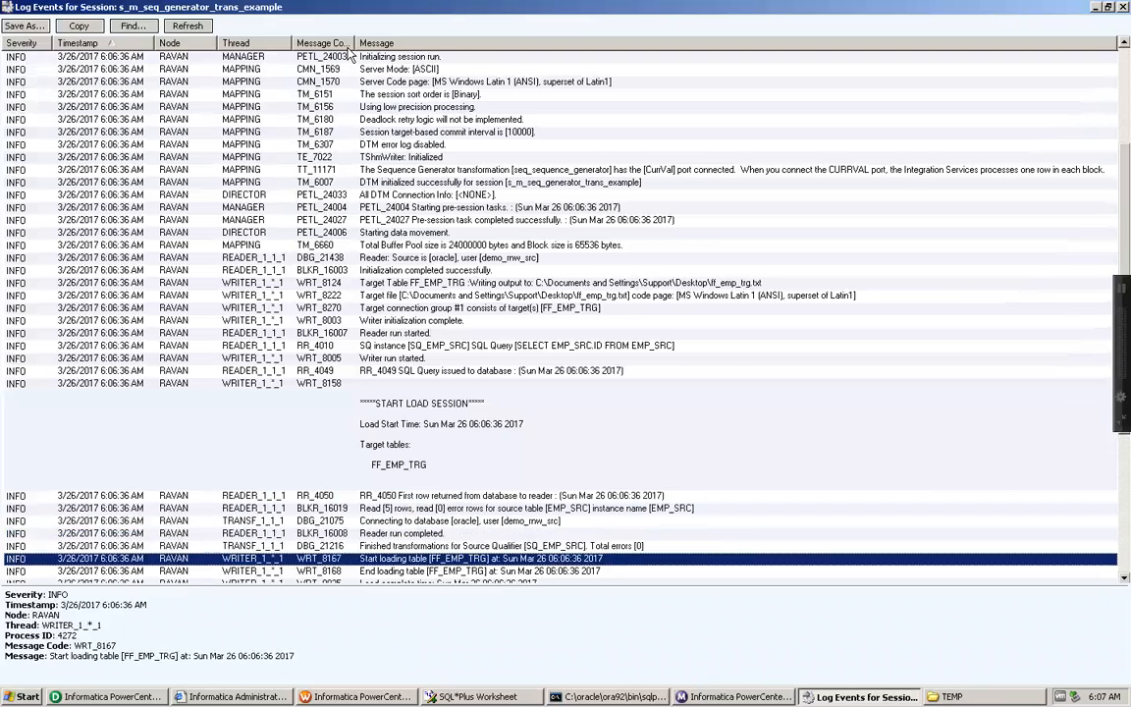
{"action": "key", "text": "Down"}
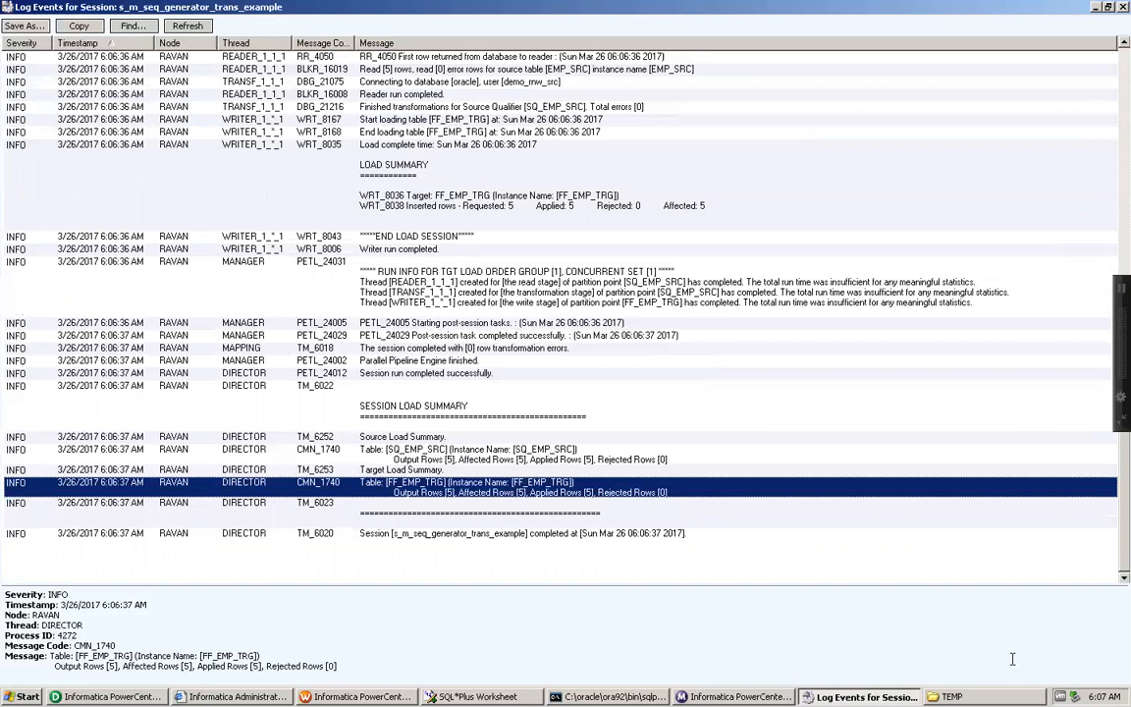
Step: Recheck and close the TEMP folder, then reopen the session's FF_EMP_TRG target settings to review the output file directory
{"action": "left_click", "coordinate": [955, 697]}
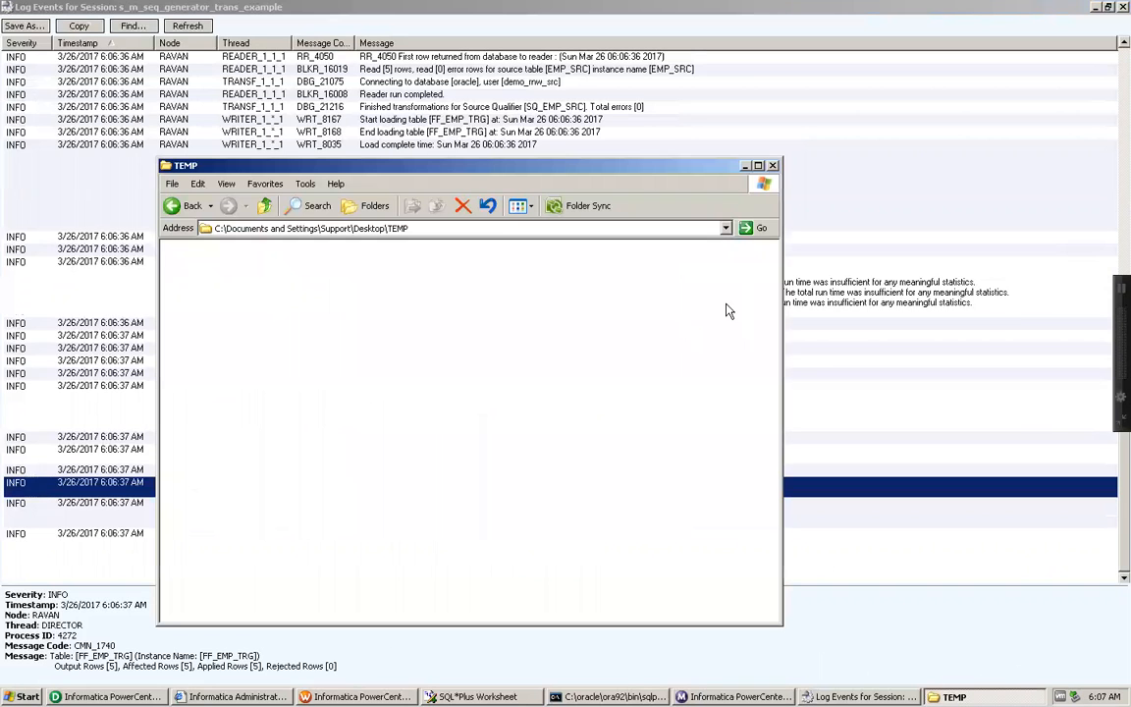
{"action": "left_click", "coordinate": [772, 166]}
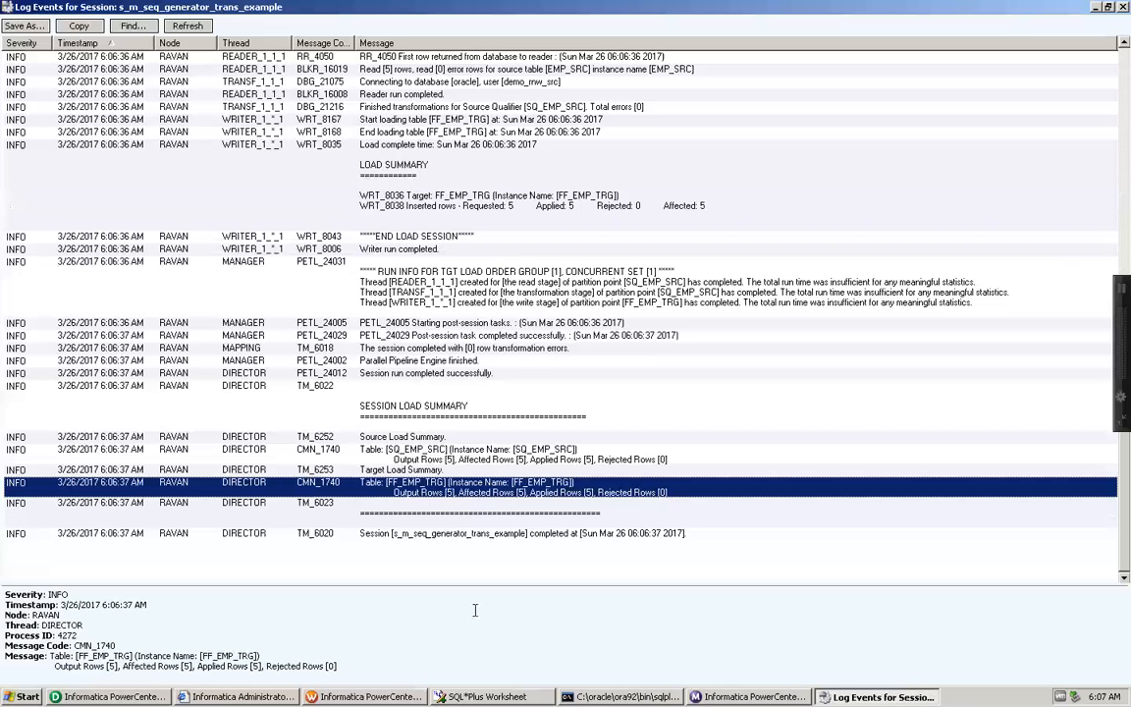
{"action": "left_click", "coordinate": [365, 697]}
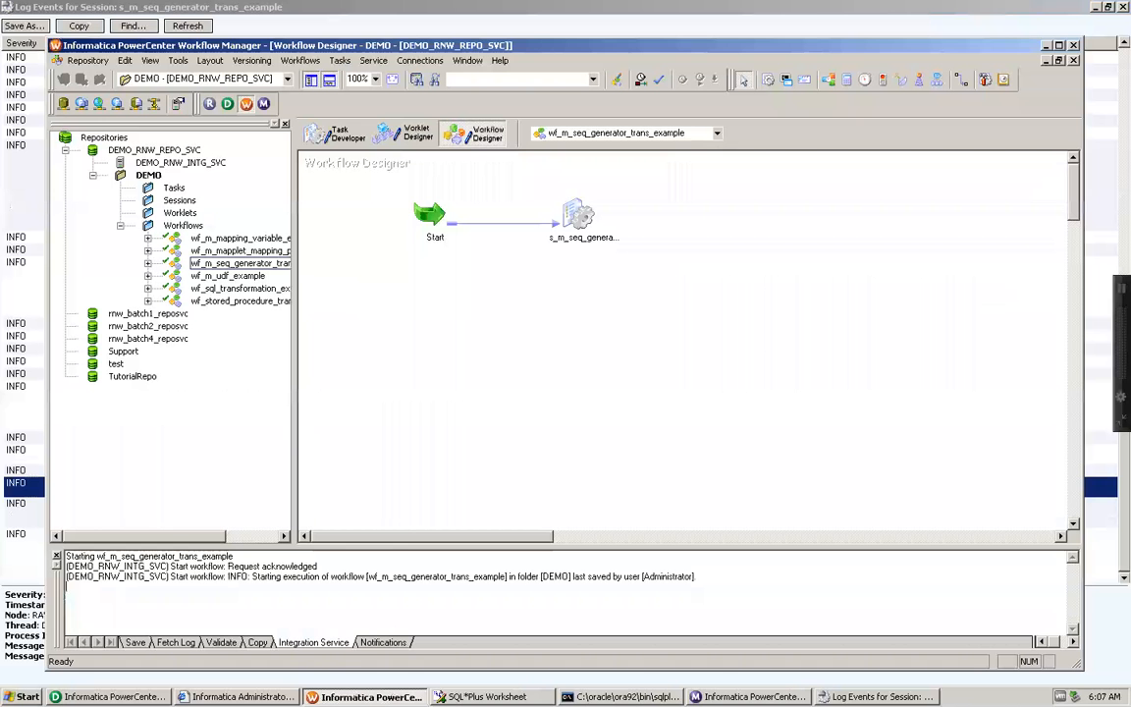
{"action": "double_click", "coordinate": [580, 215]}
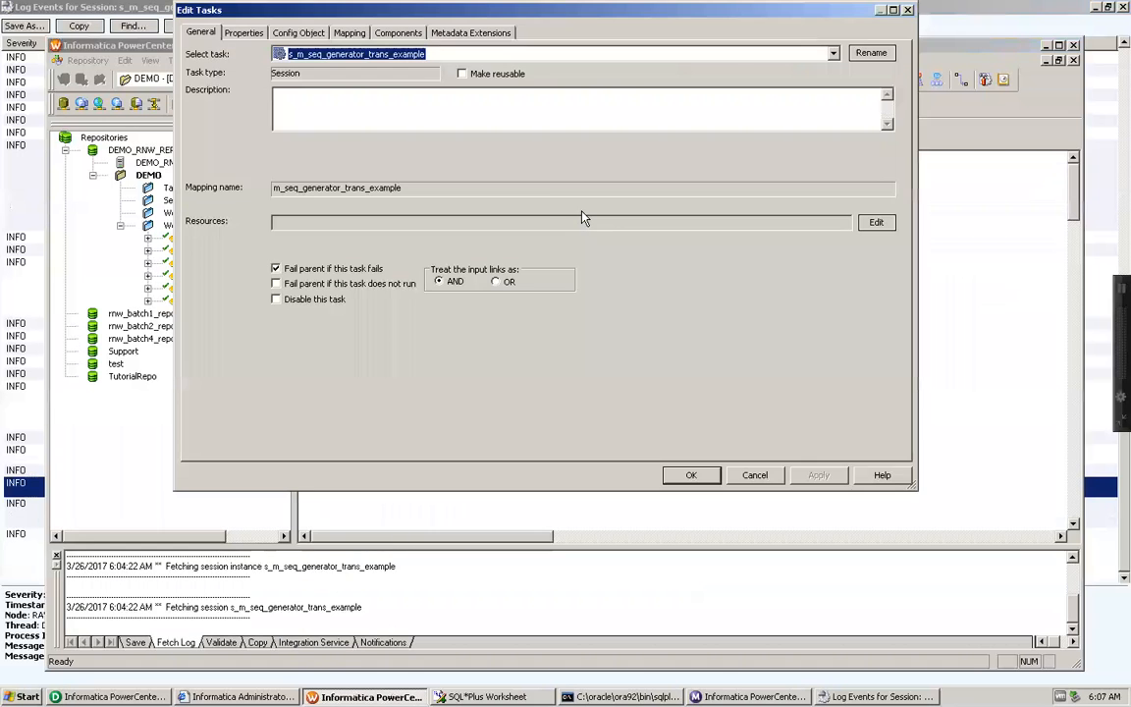
{"action": "left_click", "coordinate": [336, 33]}
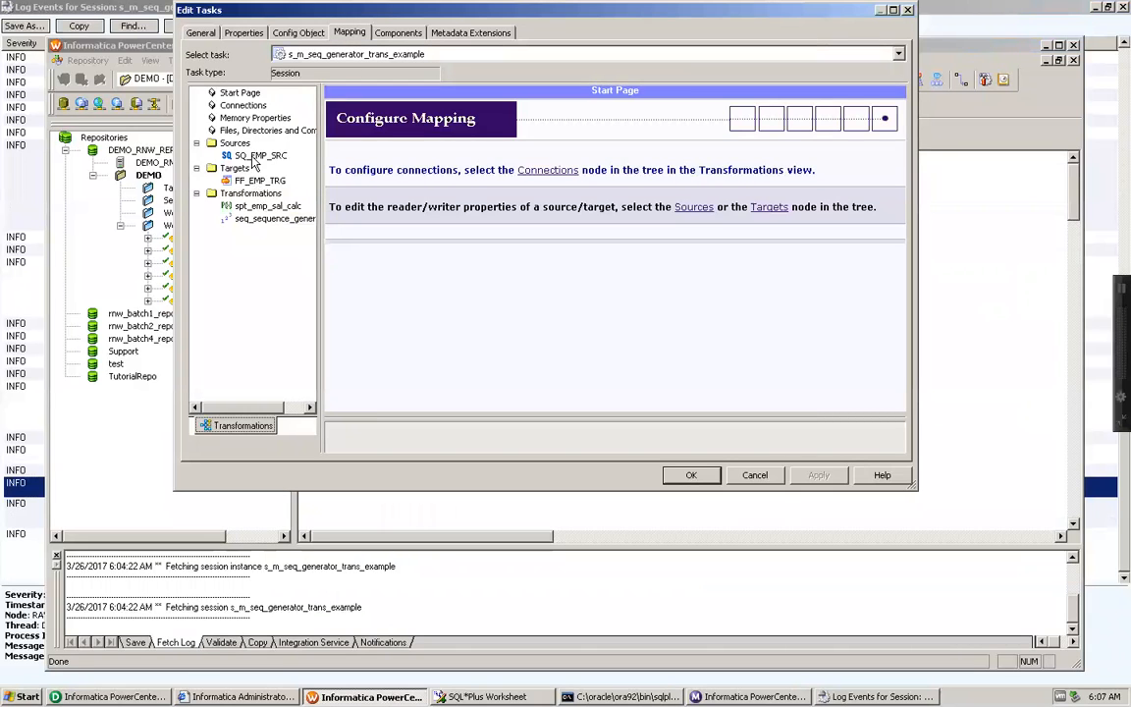
{"action": "left_click", "coordinate": [229, 179]}
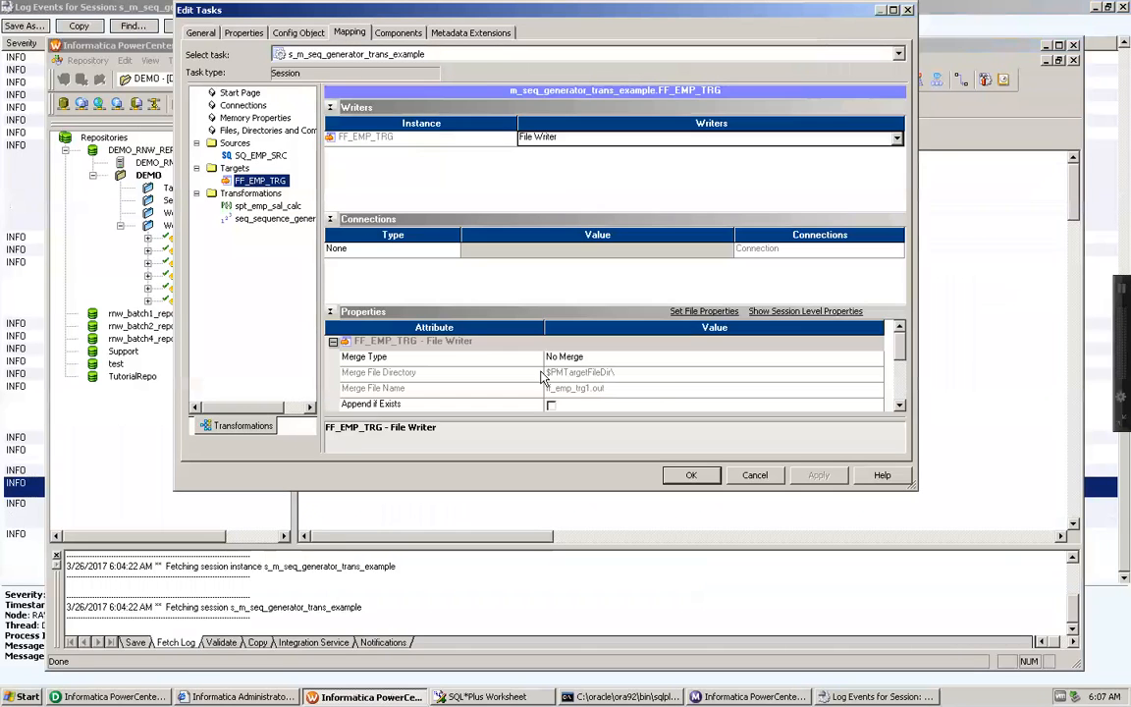
{"action": "left_click", "coordinate": [900, 395]}
{"action": "left_click", "coordinate": [900, 396]}
{"action": "left_click", "coordinate": [900, 396]}
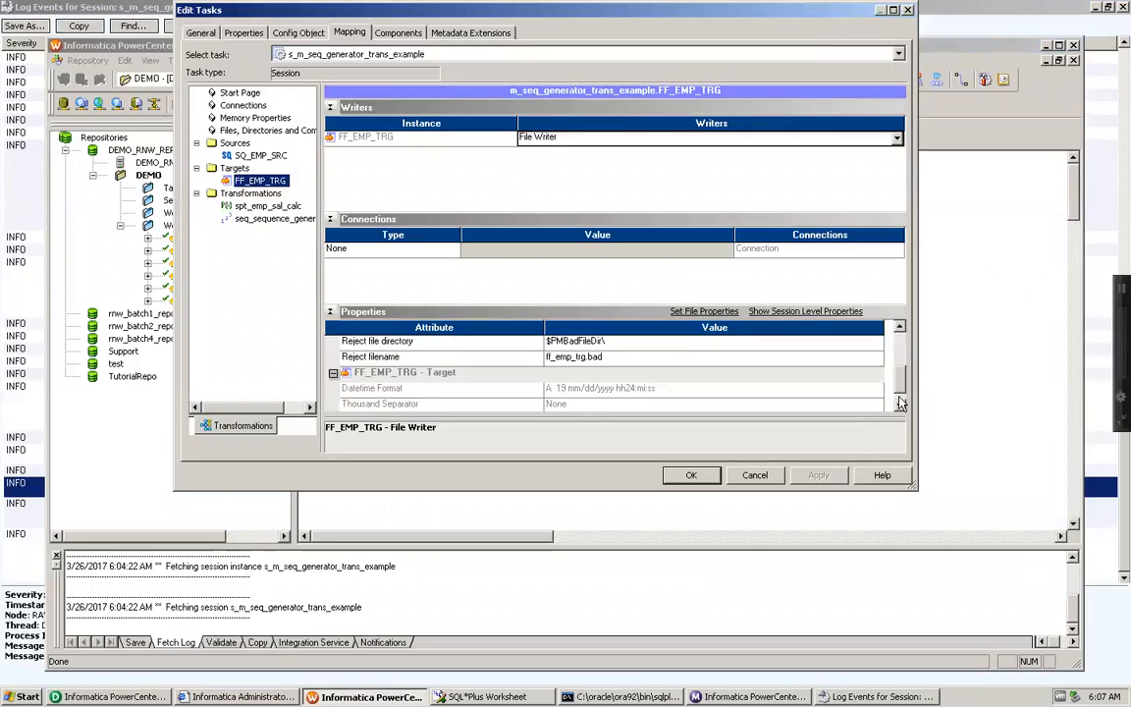
{"action": "left_click", "coordinate": [899, 329]}
{"action": "left_click", "coordinate": [899, 329]}
{"action": "left_click", "coordinate": [900, 329]}
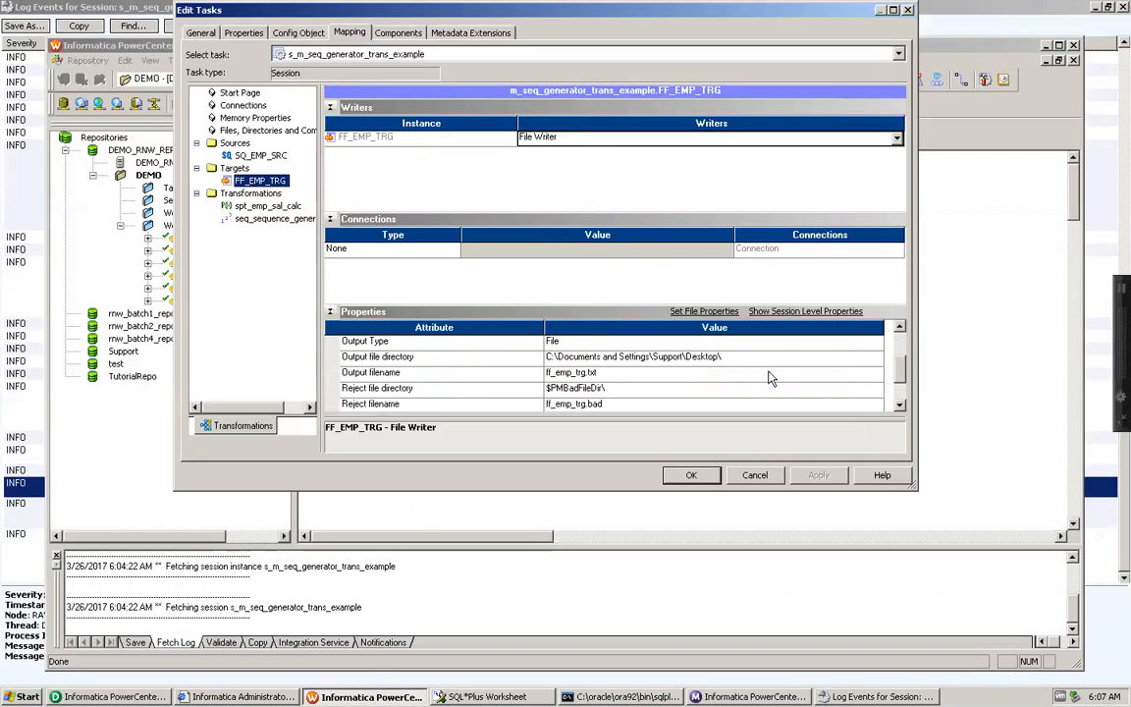
{"action": "left_click", "coordinate": [713, 358]}
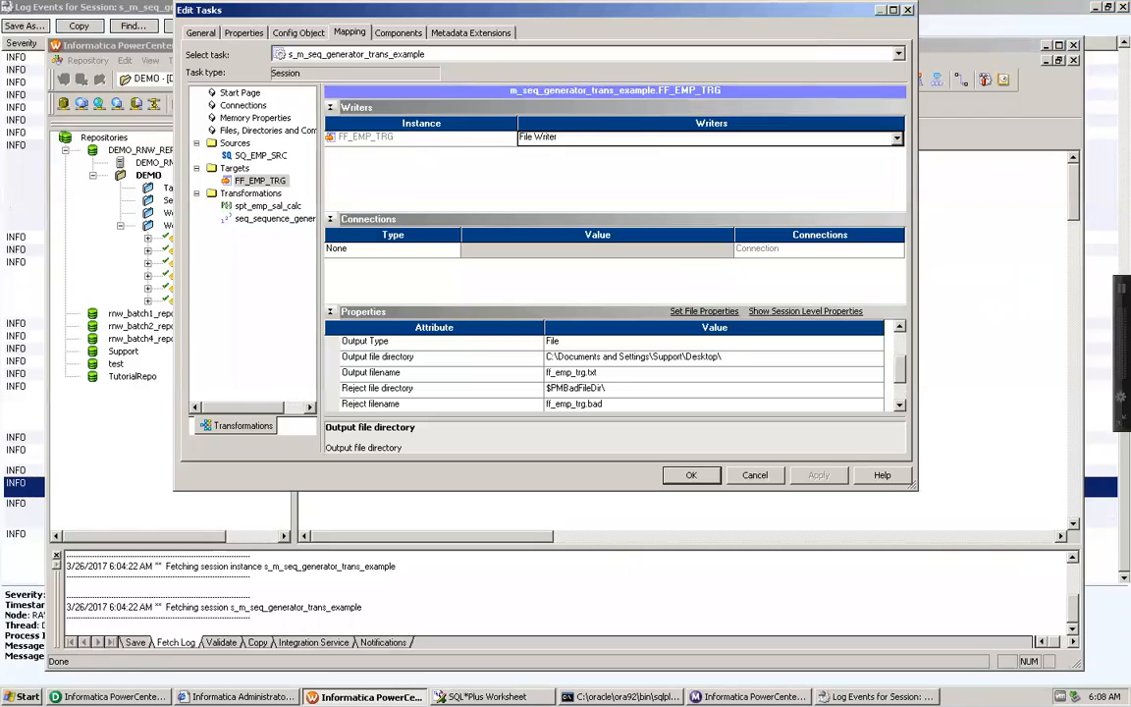
Step: Open the Informatica installation folder C:\Informatica\9.1.0 to browse its contents
{"action": "key", "text": "super"}
{"action": "left_click", "coordinate": [60, 644]}
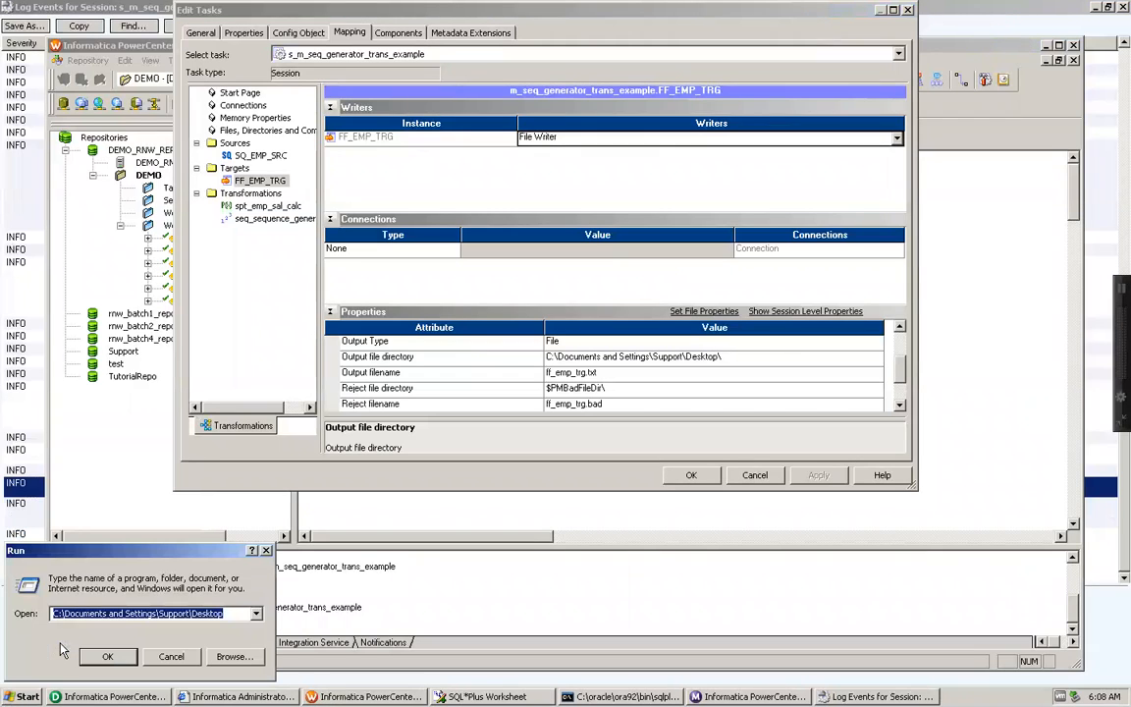
{"action": "type", "text": "c:\\in"}
{"action": "key", "text": "Down"}
{"action": "key", "text": "Return"}
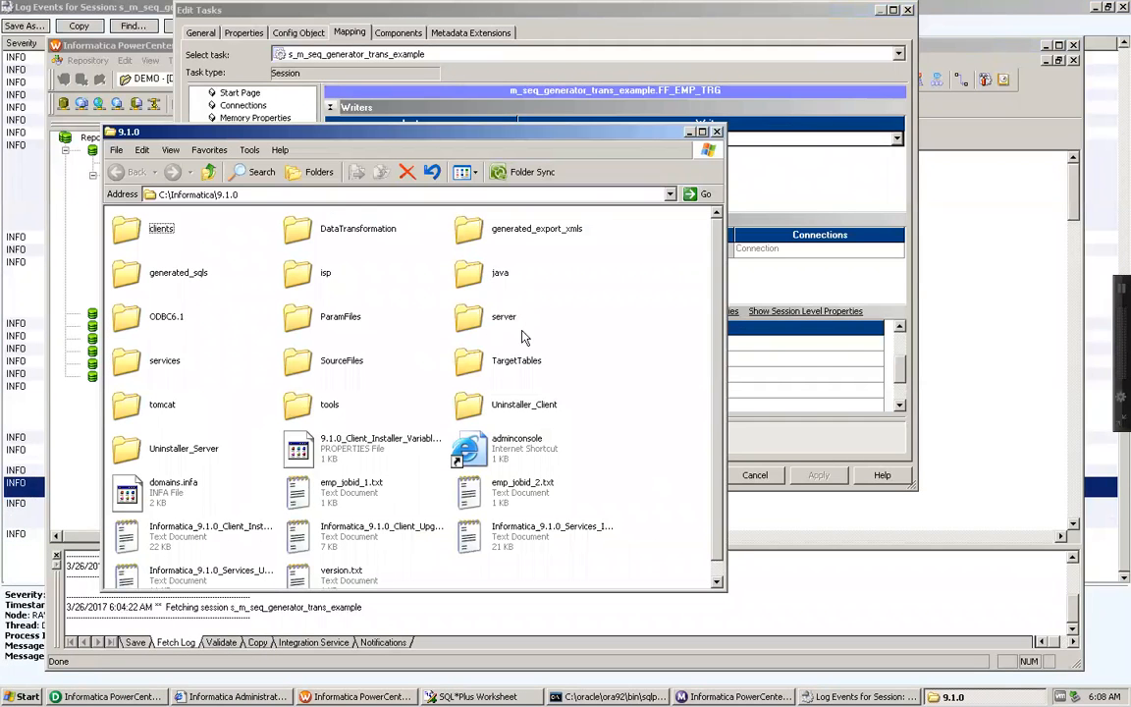
Step: Set the FF_EMP_TRG output file directory to C:\Informatica\9.1.0\TargetTables\, copying the path from the TargetTables folder
{"action": "double_click", "coordinate": [495, 370]}
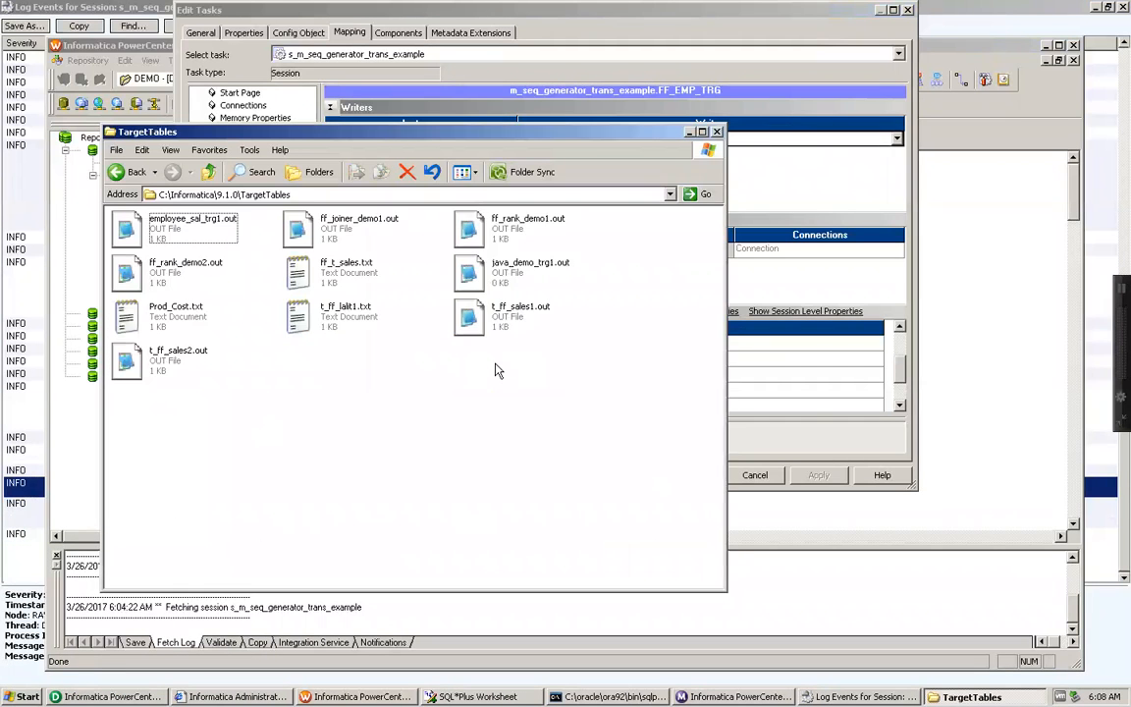
{"action": "left_click", "coordinate": [328, 194]}
{"action": "key", "text": "ctrl+c"}
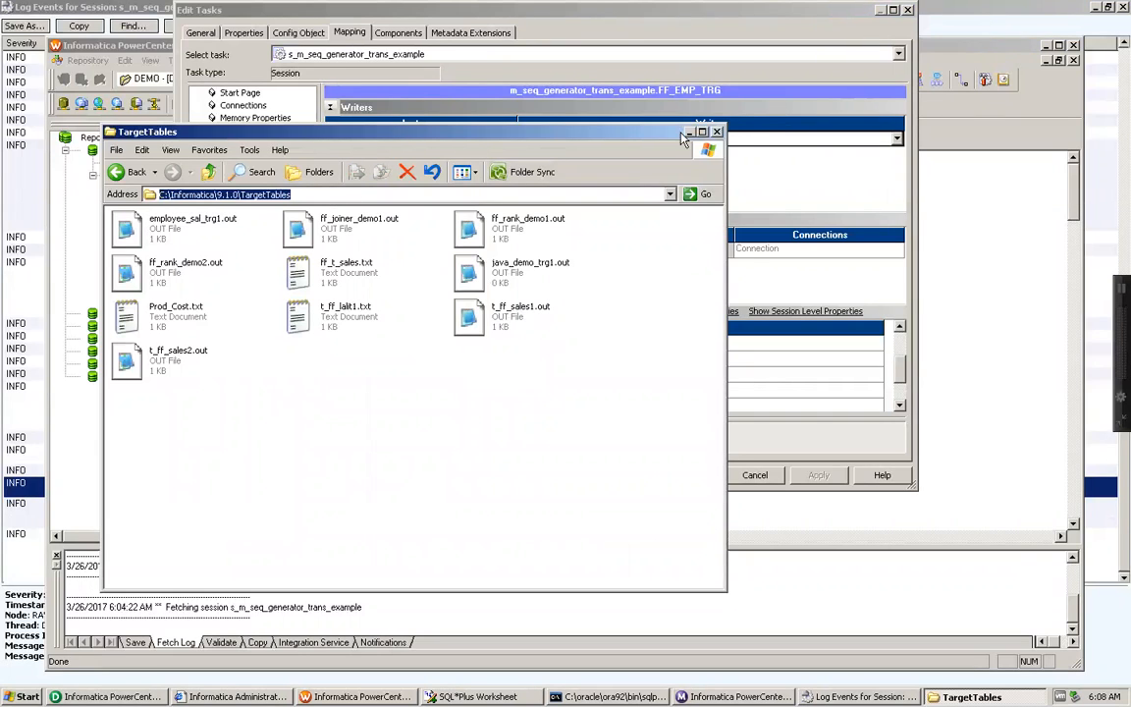
{"action": "left_click", "coordinate": [616, 121]}
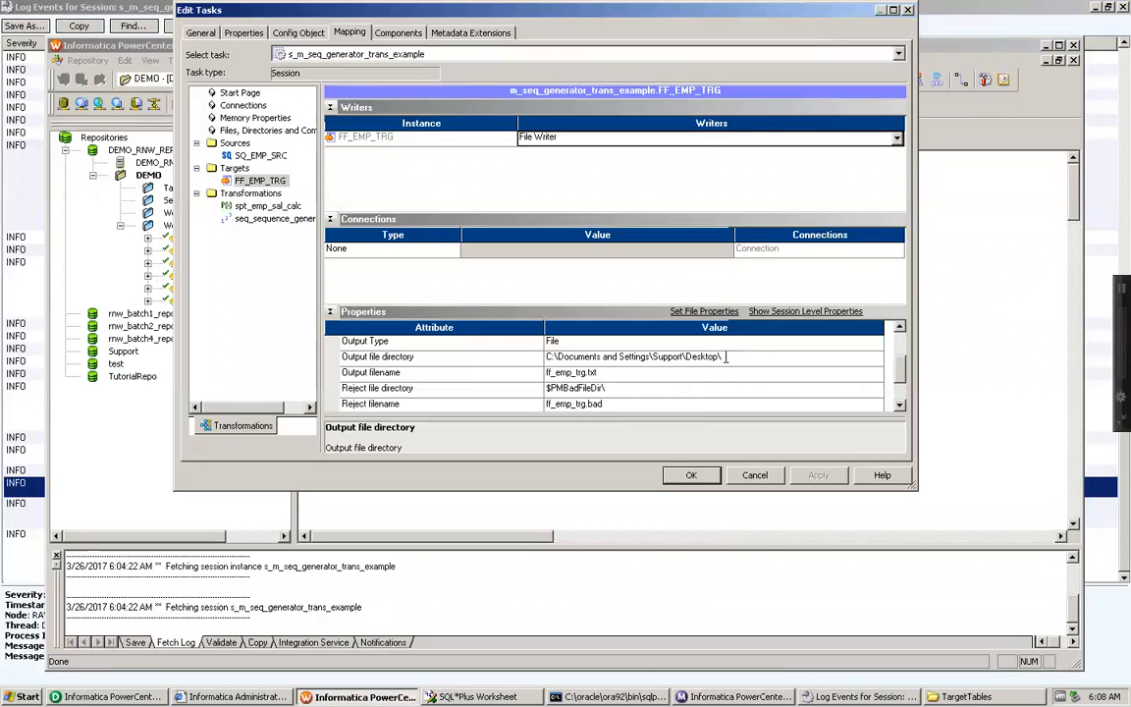
{"action": "left_click_drag", "start_coordinate": [718, 357], "coordinate": [547, 358]}
{"action": "key", "text": "ctrl+v"}
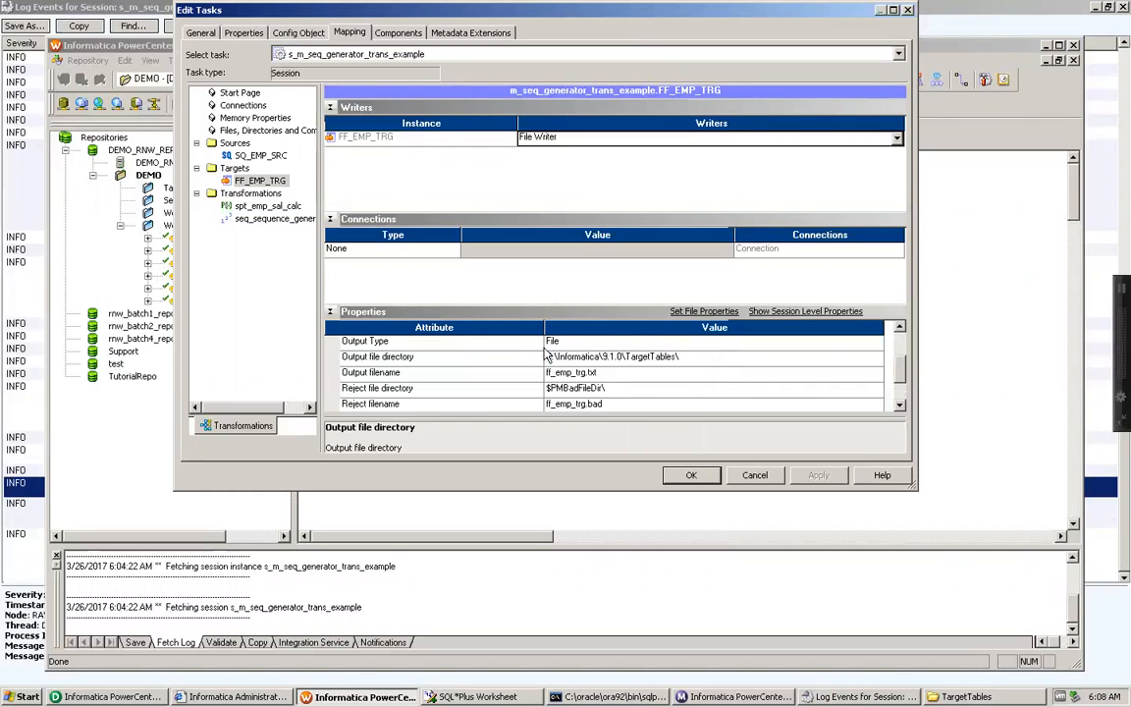
Step: Rename the target's output file to ff_emp_trg_seq_generator_trans.txt, apply the session changes and save the workflow
{"action": "left_click", "coordinate": [589, 374]}
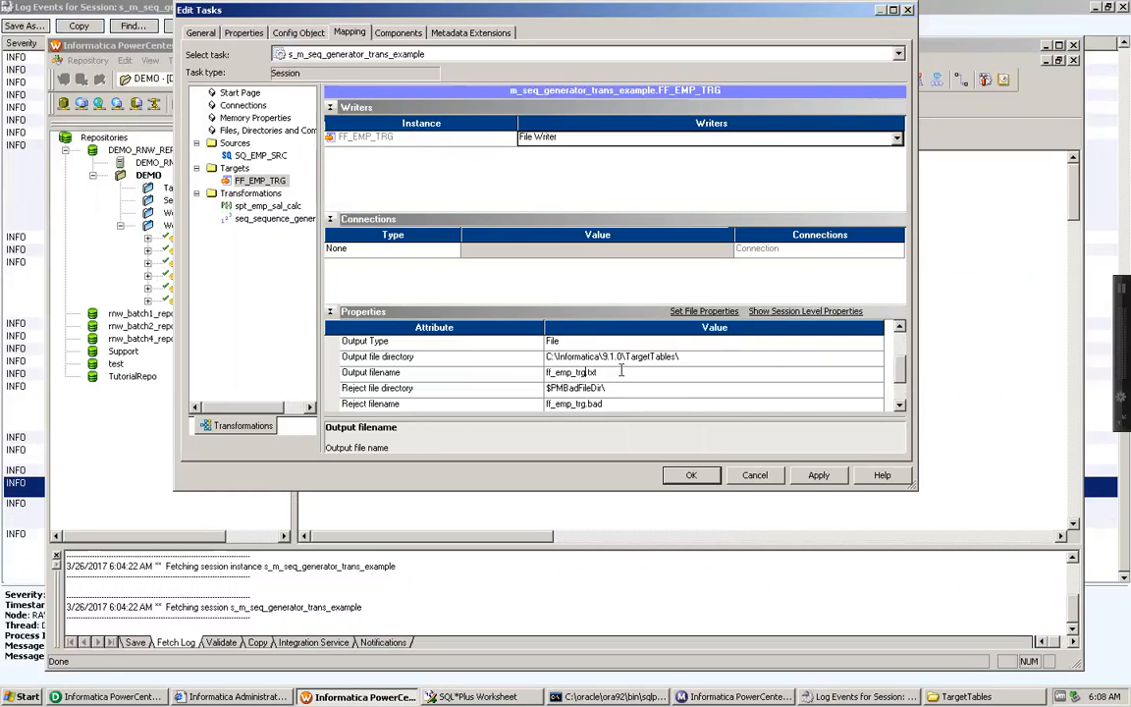
{"action": "type", "text": "_se"}
{"action": "type", "text": "q_generaltor_trans"}
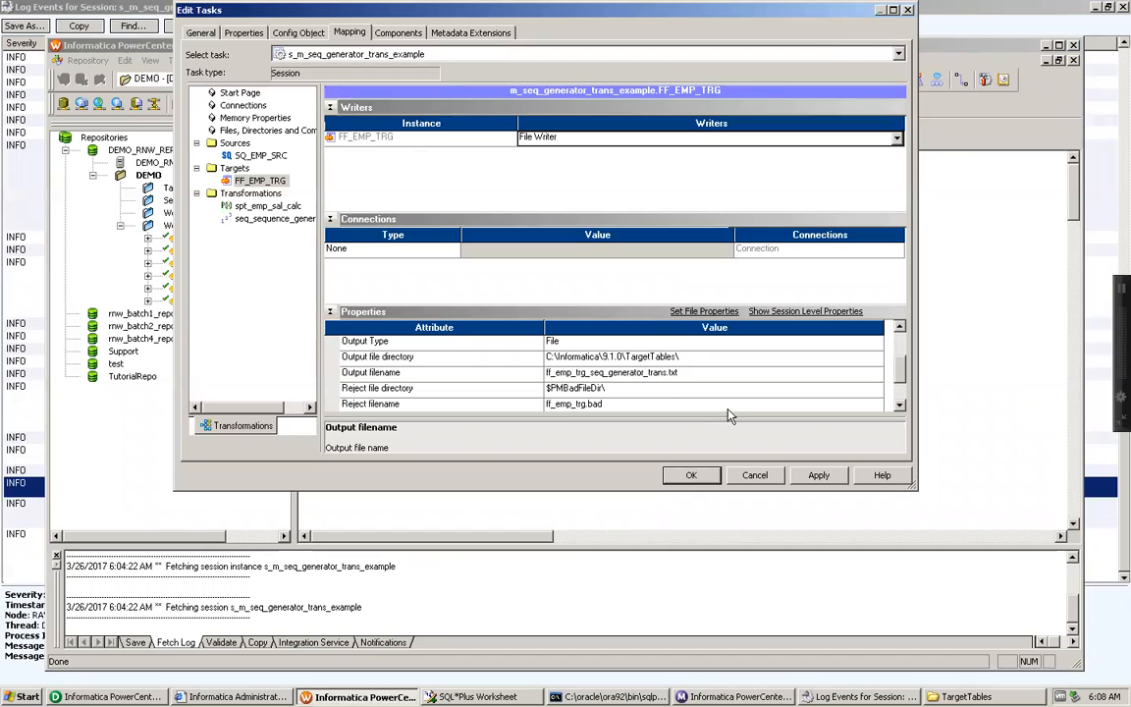
{"action": "left_click", "coordinate": [819, 475]}
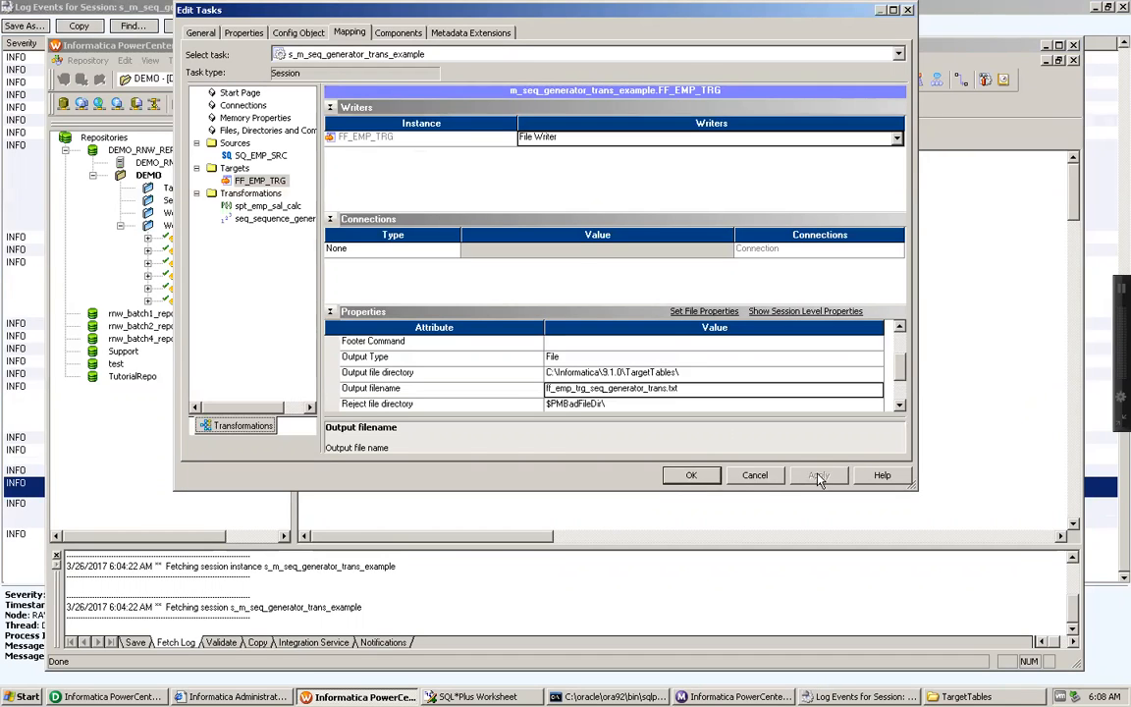
{"action": "left_click", "coordinate": [692, 475]}
{"action": "key", "text": "ctrl+s"}
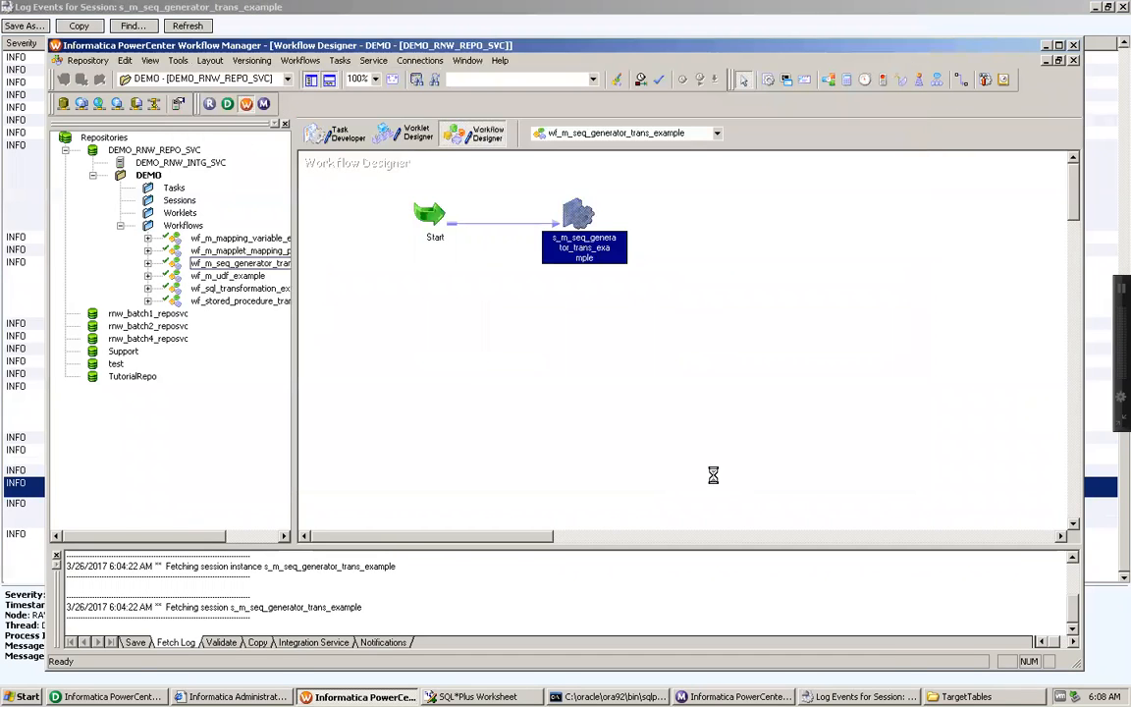
Step: Close the session log and restart the workflow from the s_m_seq_generator_trans_example task in the Workflow Monitor
{"action": "left_click", "coordinate": [860, 696]}
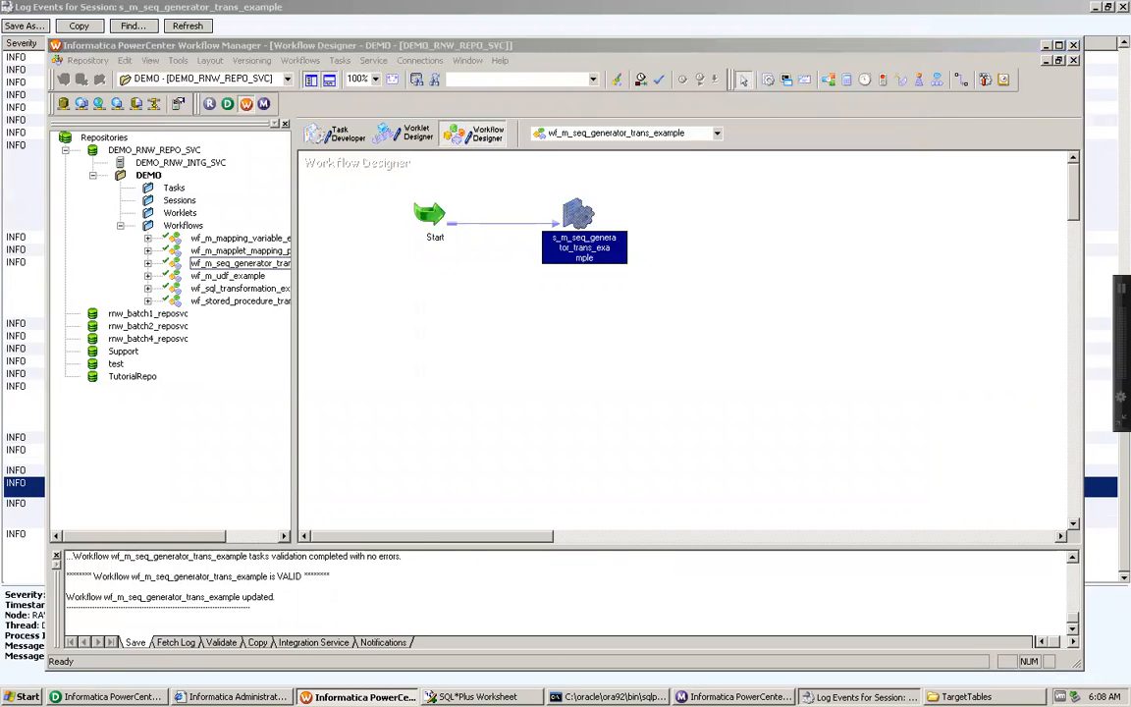
{"action": "left_click", "coordinate": [1123, 7]}
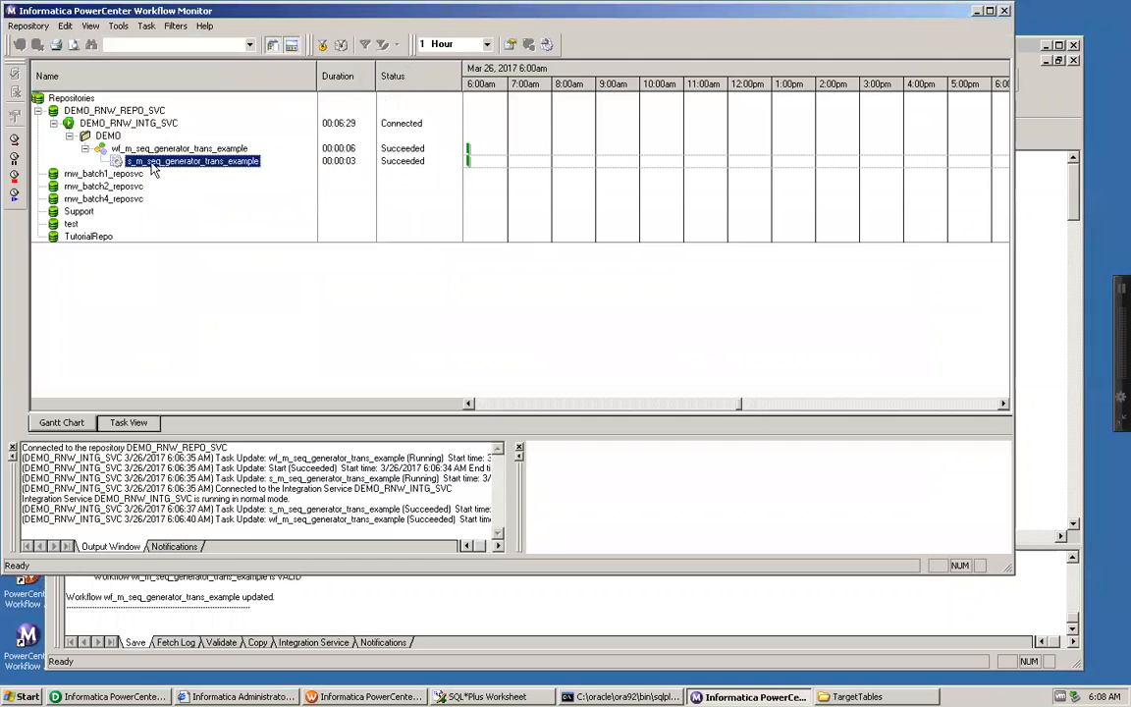
{"action": "right_click", "coordinate": [152, 167]}
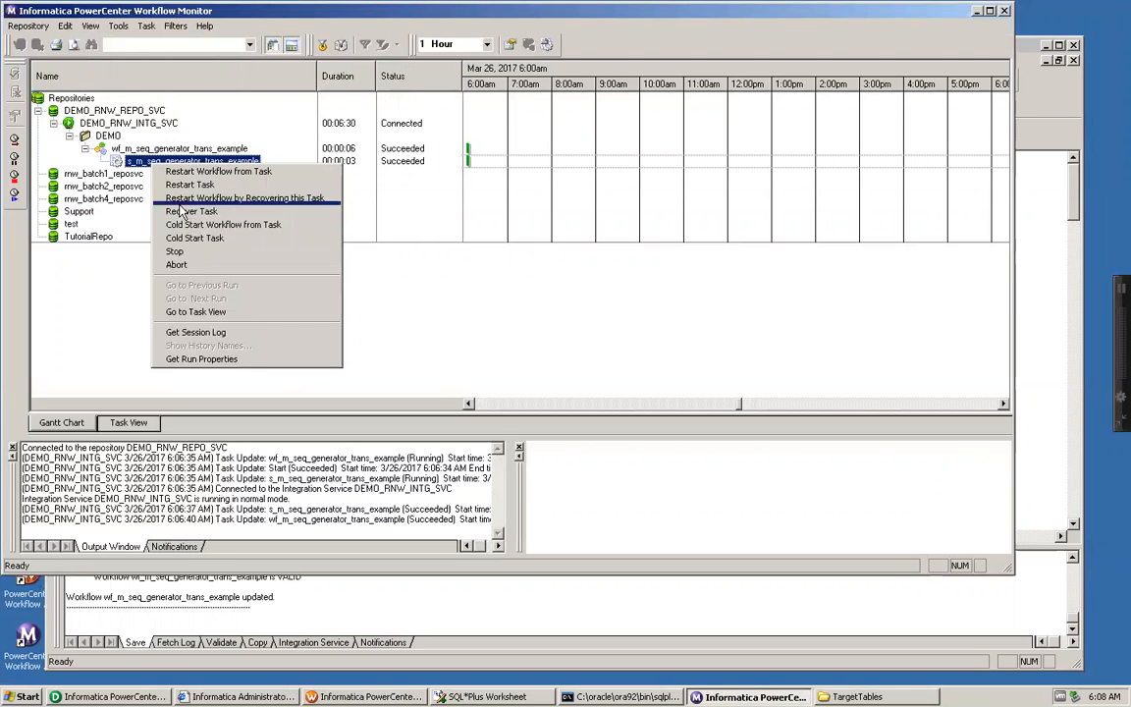
{"action": "left_click", "coordinate": [189, 172]}
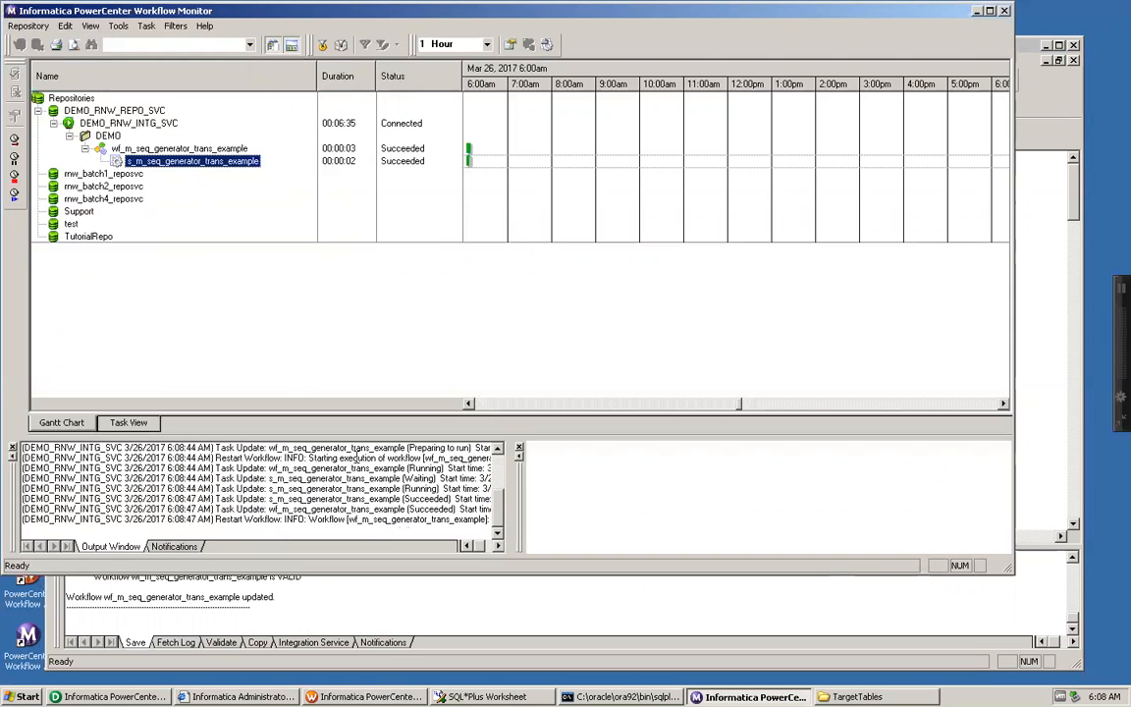
Step: Open ff_emp_trg_seq_generator_trans.txt from the TargetTables folder and examine the CURRVAL and NEXTVAL values in its first row
{"action": "left_click", "coordinate": [864, 696]}
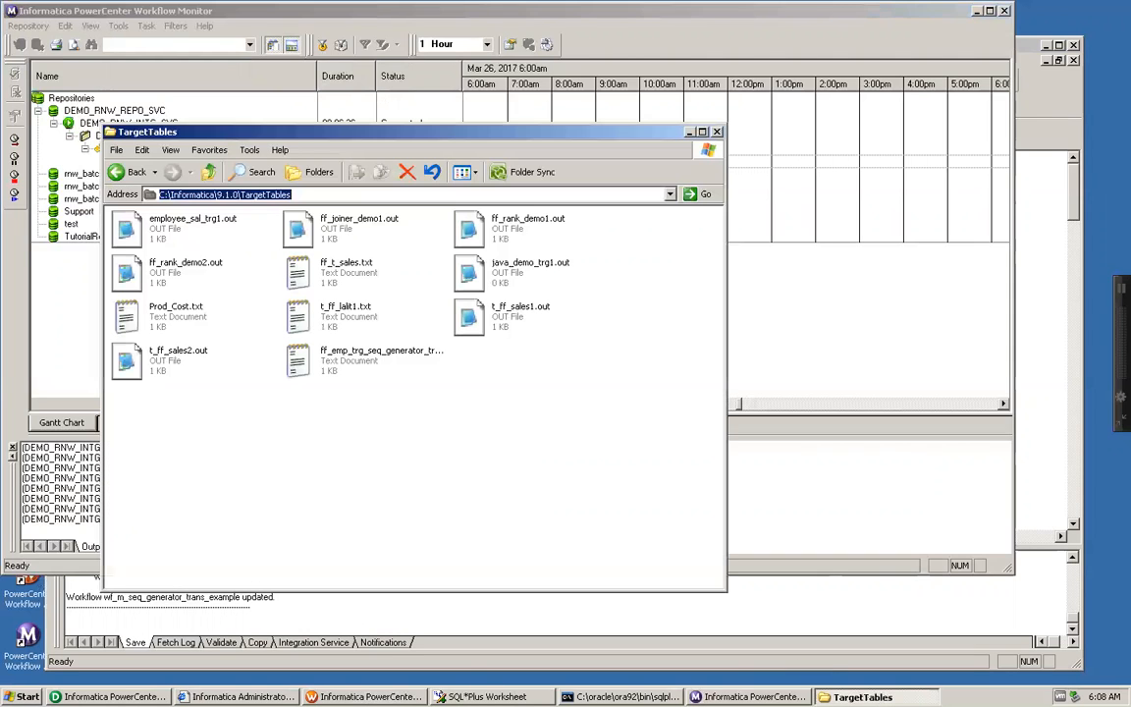
{"action": "left_click", "coordinate": [351, 368]}
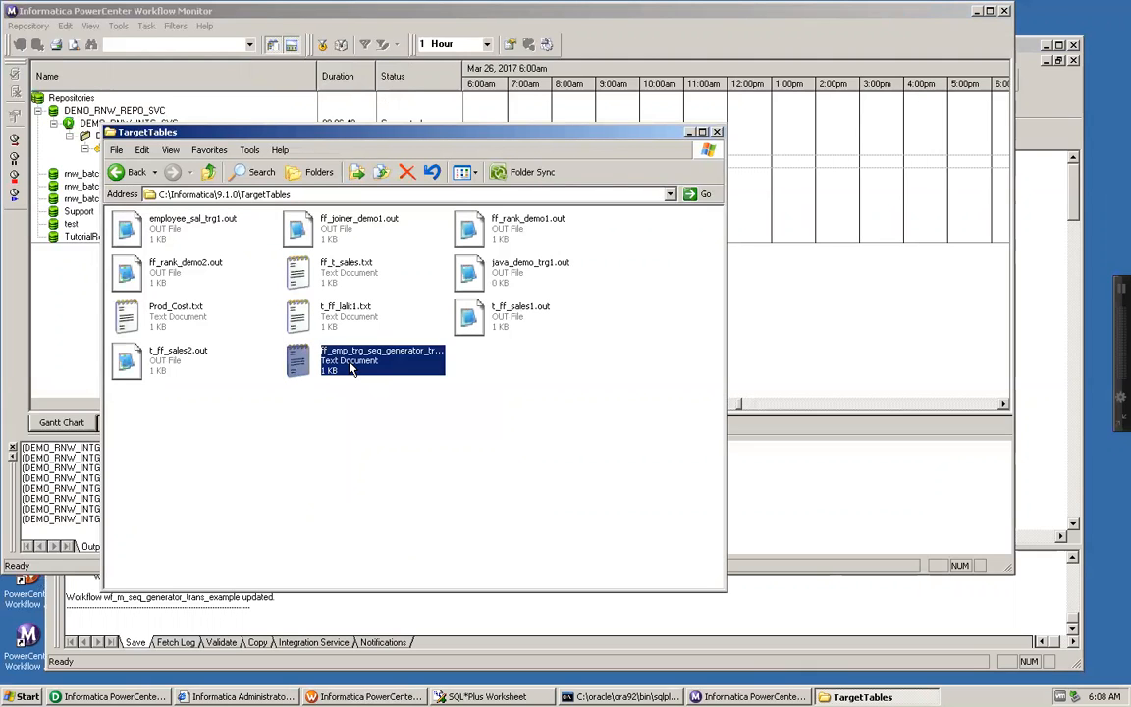
{"action": "left_click_drag", "start_coordinate": [503, 140], "coordinate": [714, 209]}
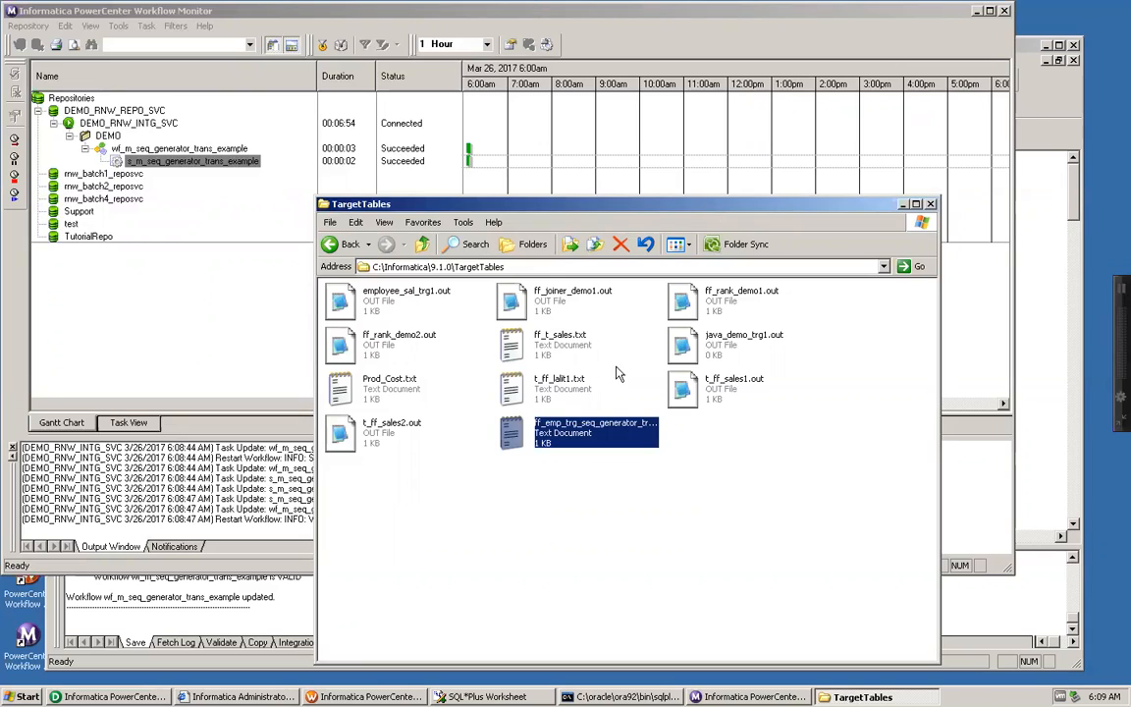
{"action": "double_click", "coordinate": [586, 432]}
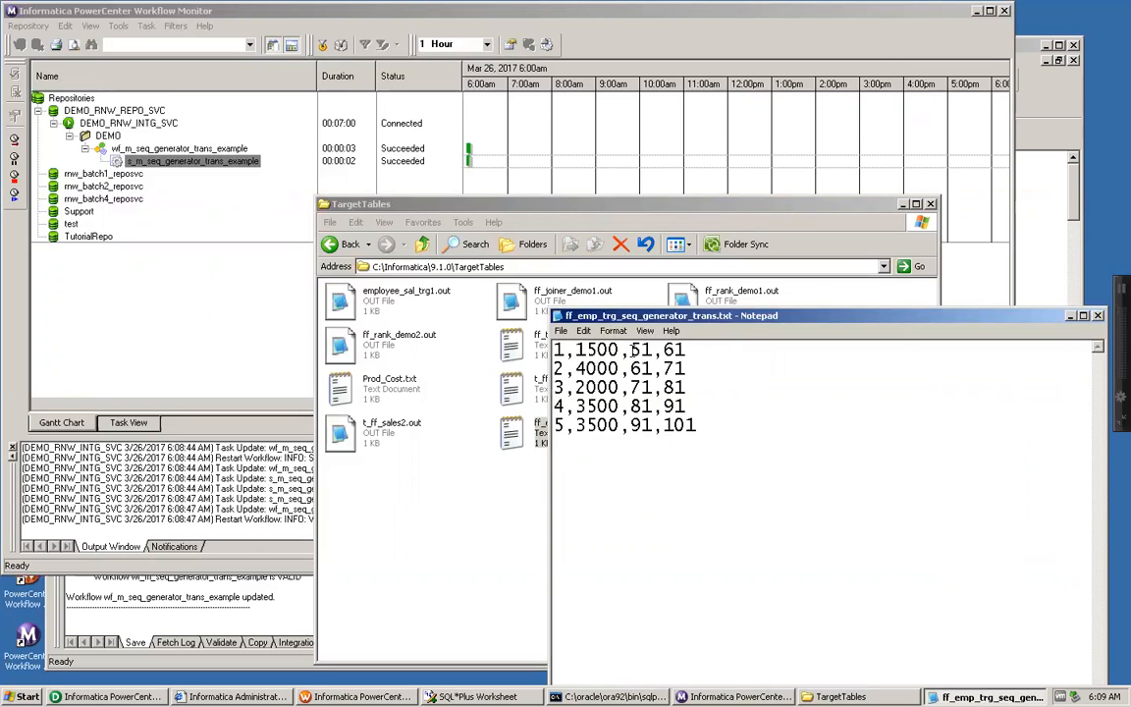
{"action": "left_click_drag", "start_coordinate": [633, 351], "coordinate": [685, 350]}
{"action": "left_click", "coordinate": [648, 350]}
{"action": "double_click", "coordinate": [641, 349]}
Step: Switch to the Designer, review the seq_sequence_generator transformation's properties, and close them without changes
{"action": "left_click", "coordinate": [110, 696]}
{"action": "double_click", "coordinate": [982, 425]}
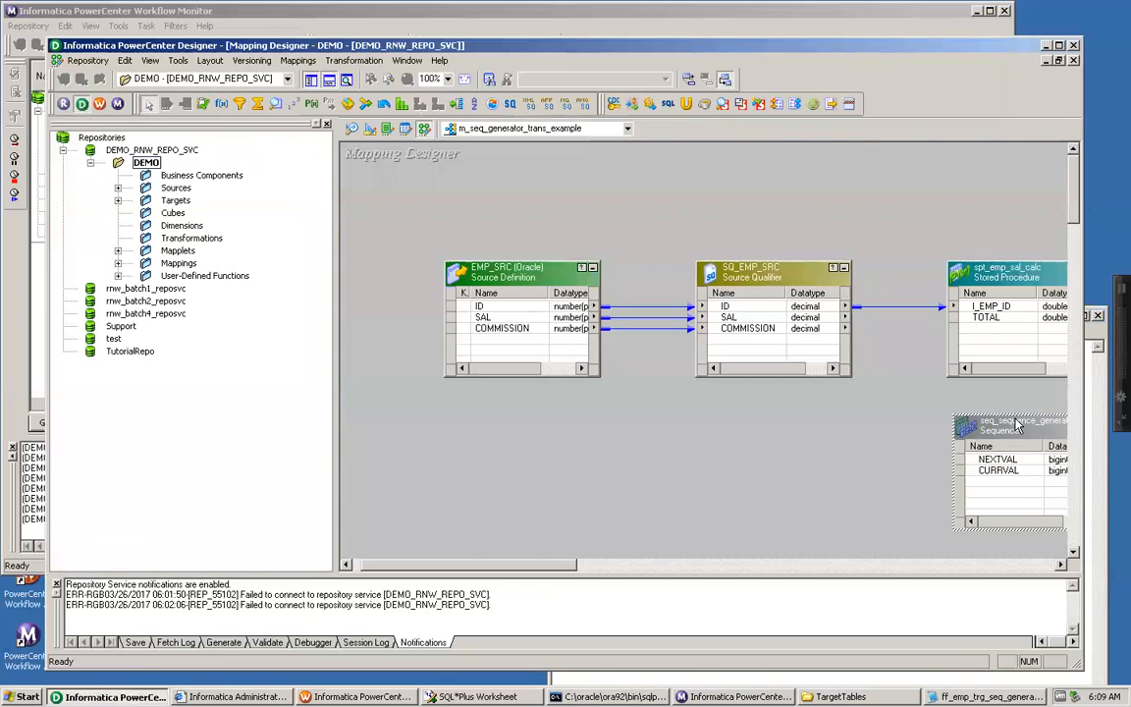
{"action": "left_click", "coordinate": [387, 86]}
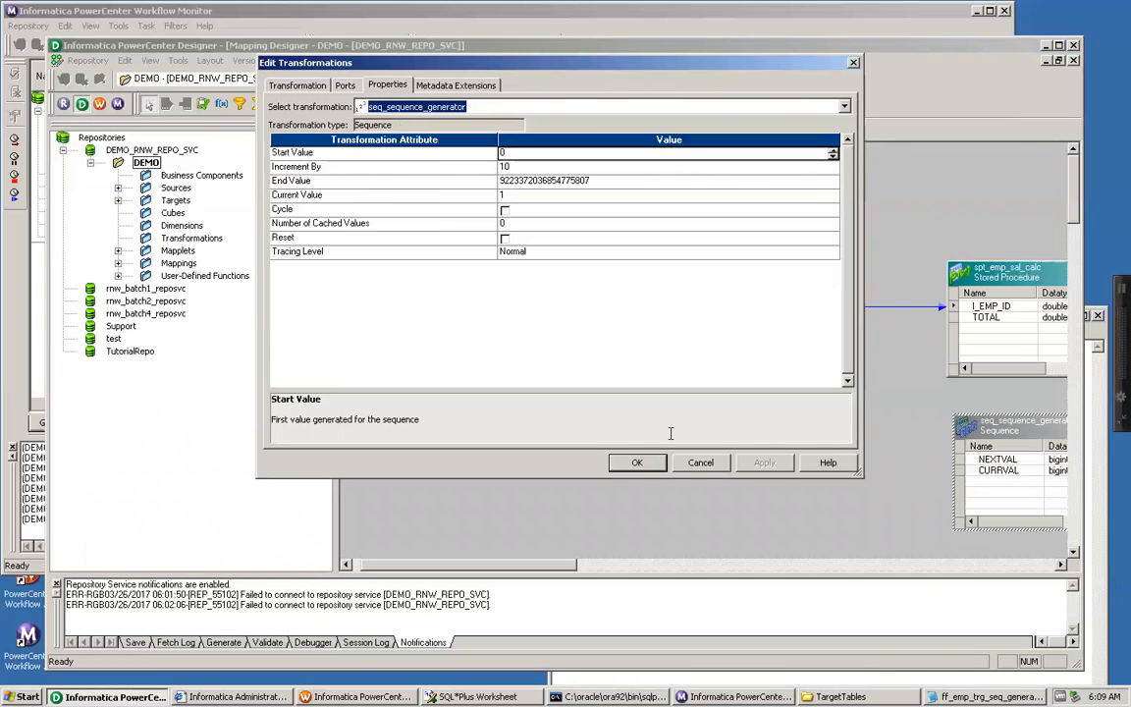
{"action": "left_click", "coordinate": [701, 463]}
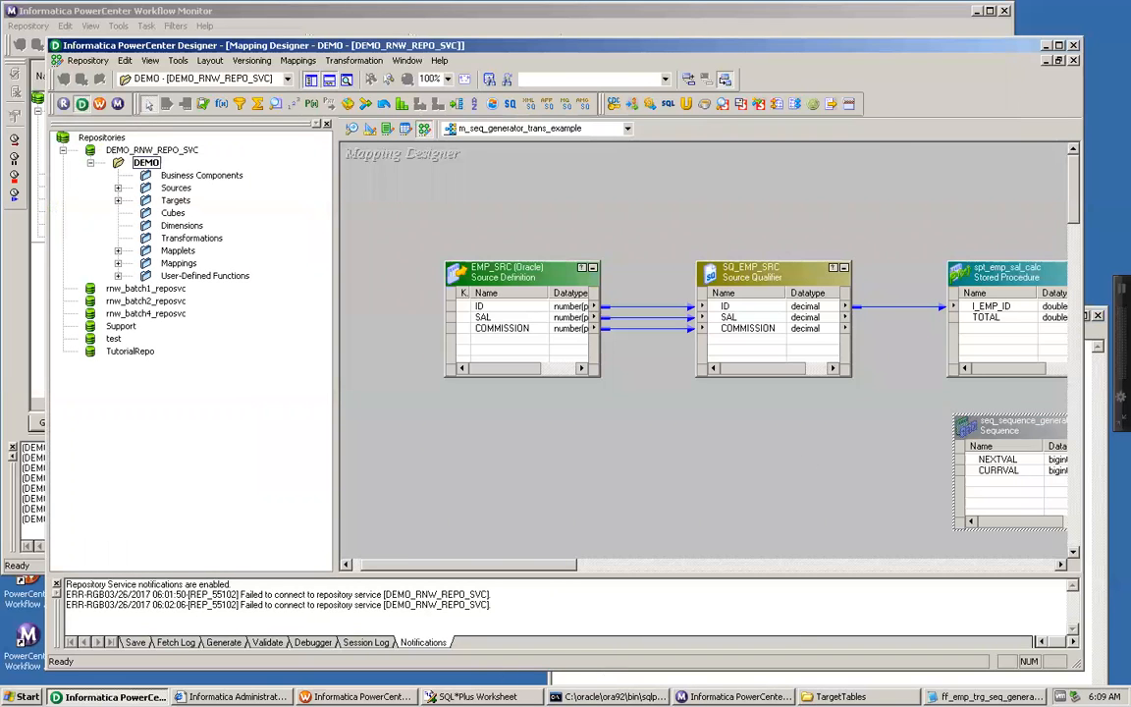
Step: Switch to the Workflow Manager, review the session's seq_sequence_generator properties in its mapping settings, and cancel out
{"action": "left_click", "coordinate": [374, 696]}
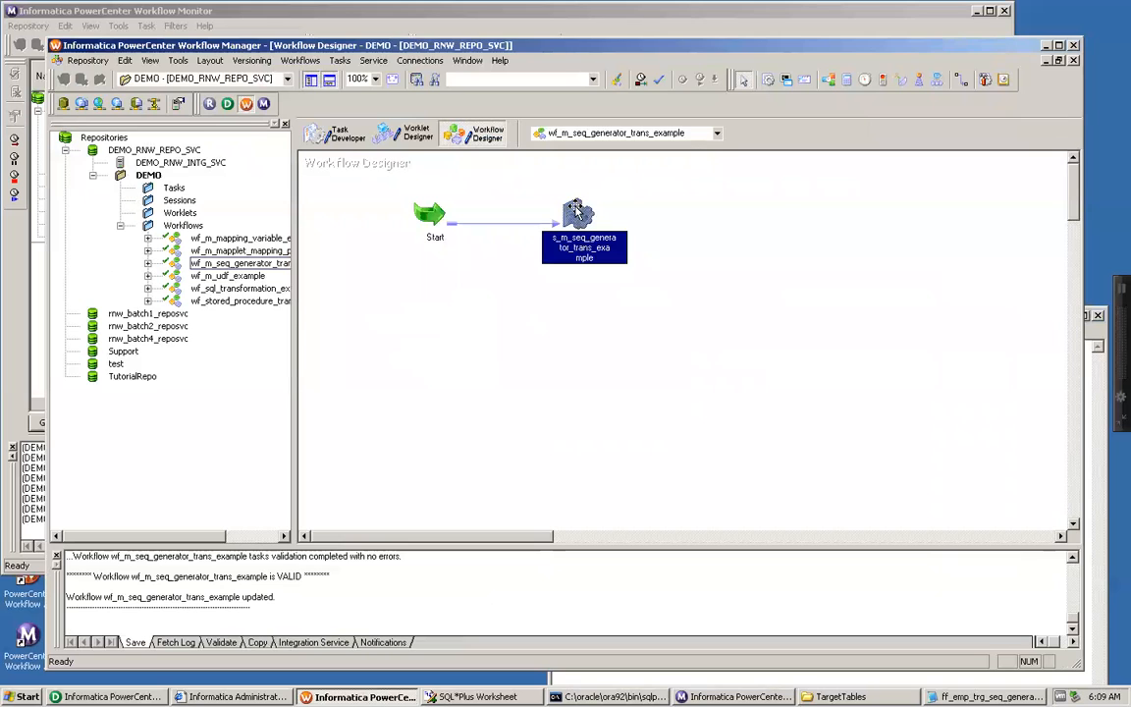
{"action": "double_click", "coordinate": [577, 209]}
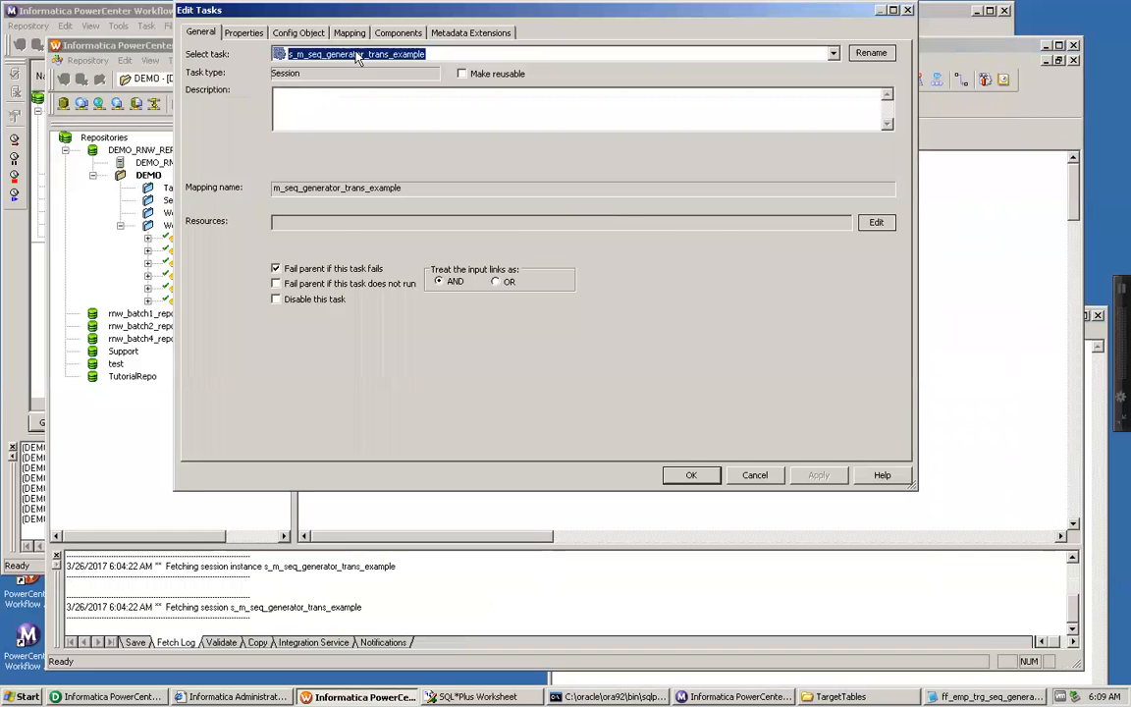
{"action": "left_click", "coordinate": [350, 33]}
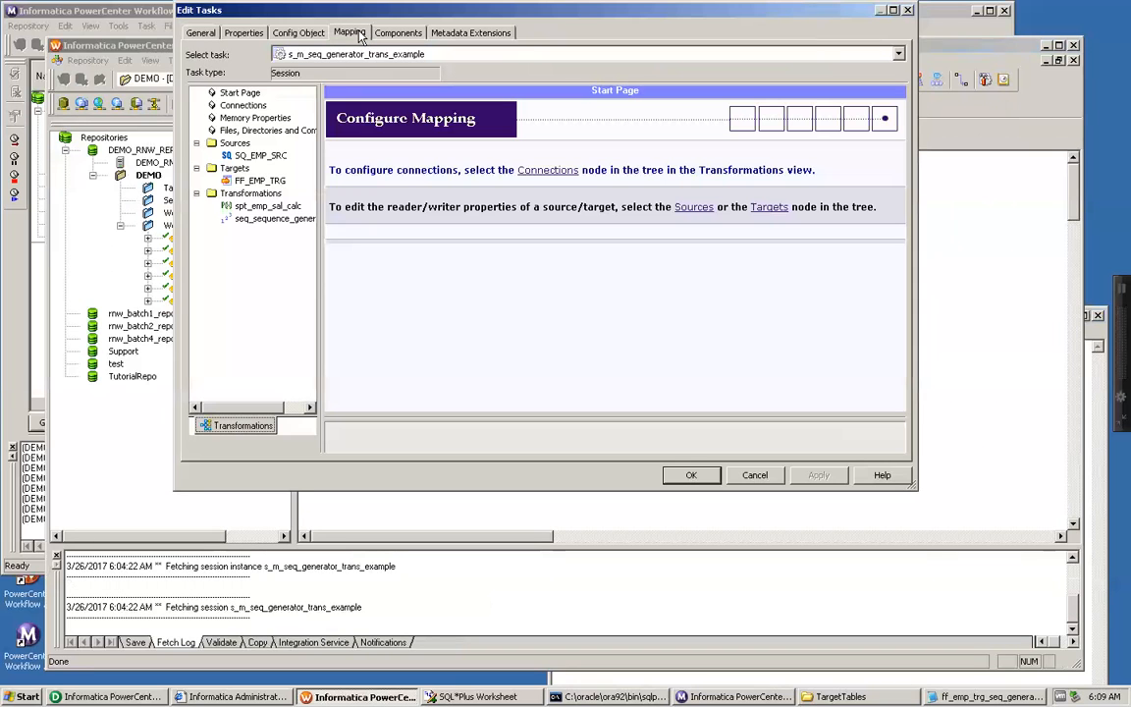
{"action": "left_click", "coordinate": [257, 219]}
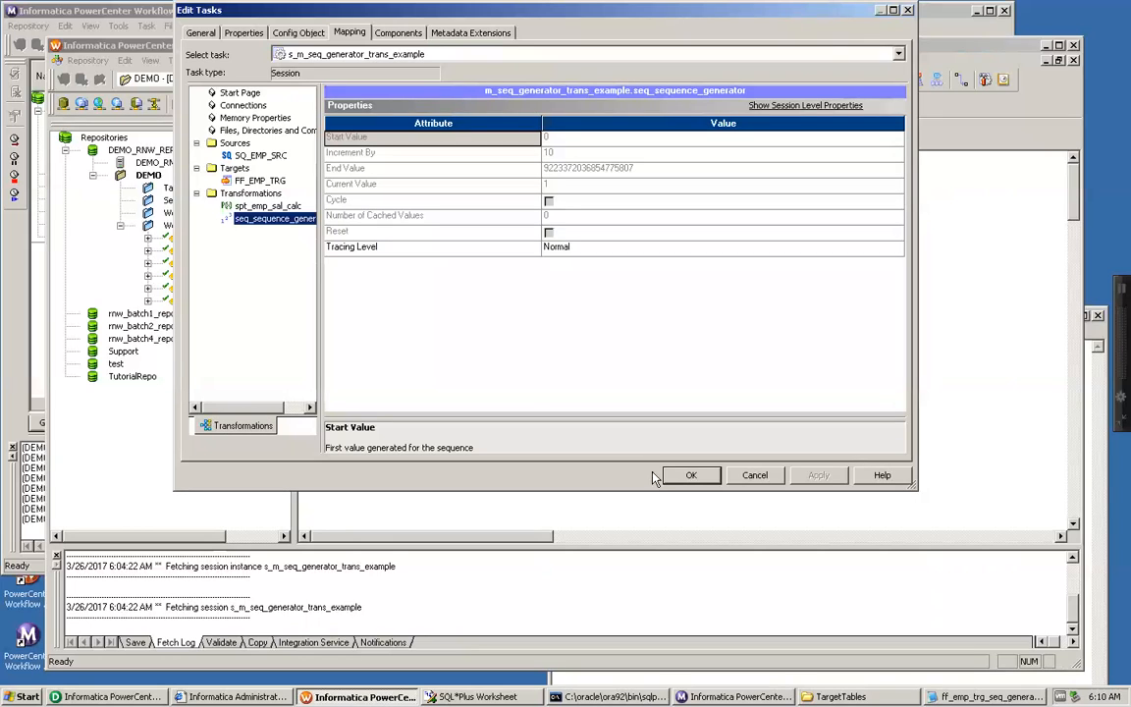
{"action": "left_click", "coordinate": [758, 475]}
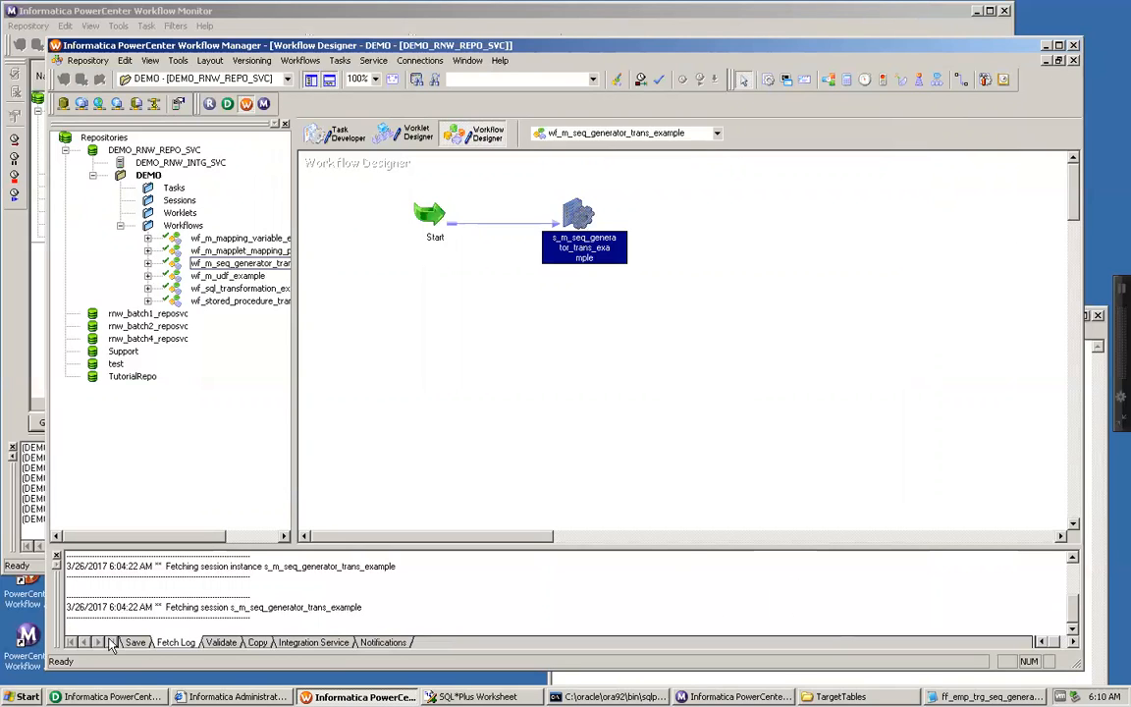
Step: Close and relaunch the Designer from the Workflow Manager, maximize it, and reopen the seq_sequence_generator transformation's properties
{"action": "left_click", "coordinate": [108, 696]}
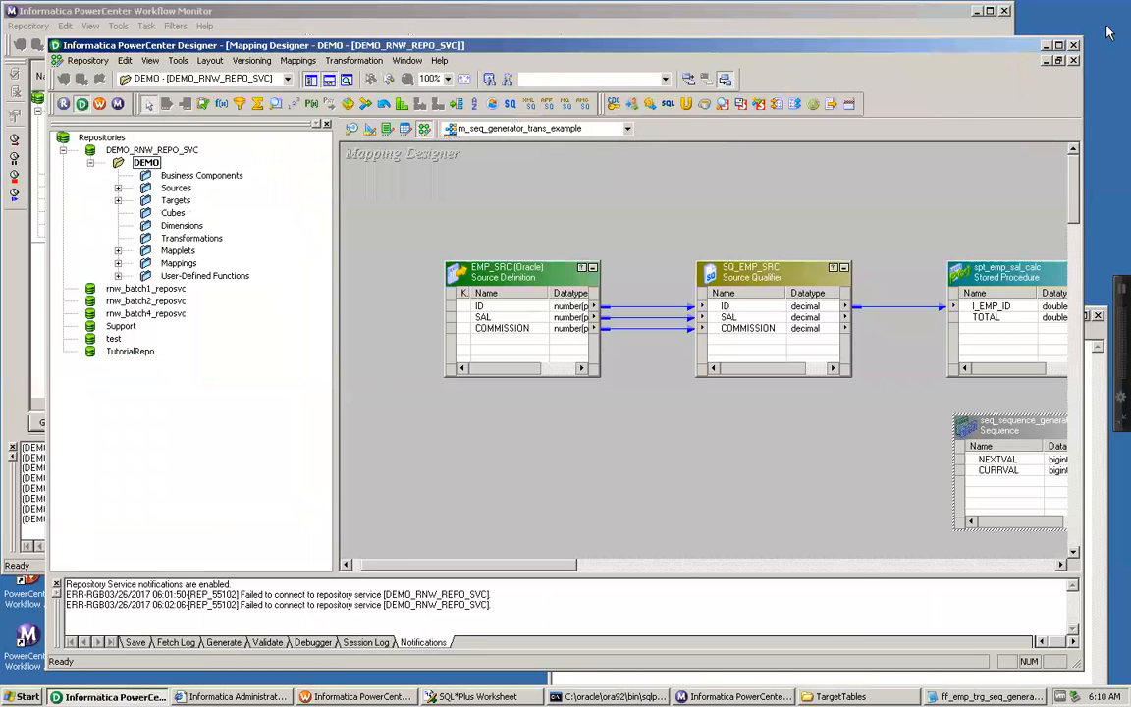
{"action": "left_click", "coordinate": [1075, 45]}
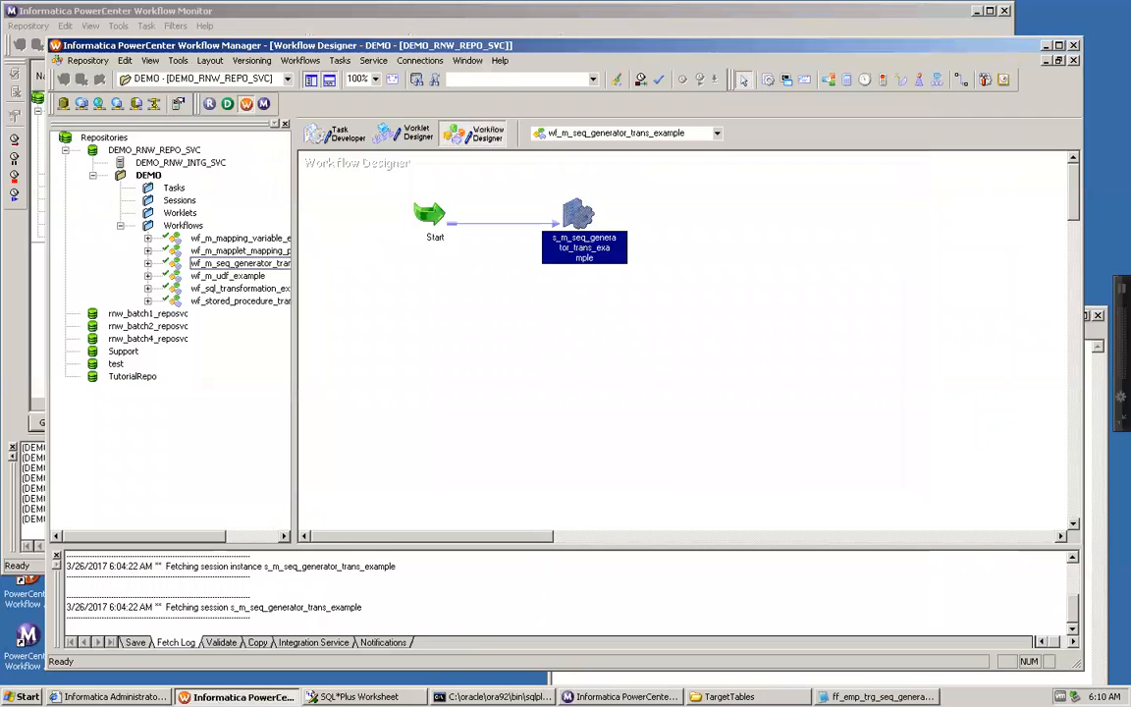
{"action": "left_click", "coordinate": [231, 104]}
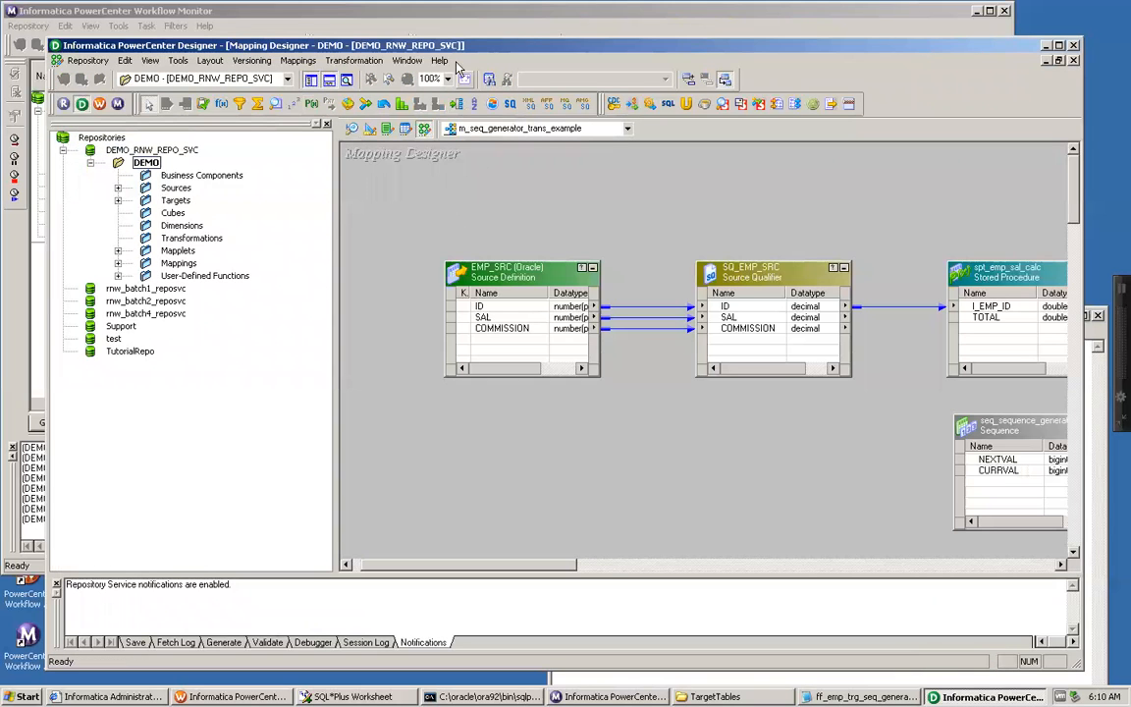
{"action": "double_click", "coordinate": [411, 44]}
{"action": "left_click", "coordinate": [981, 396]}
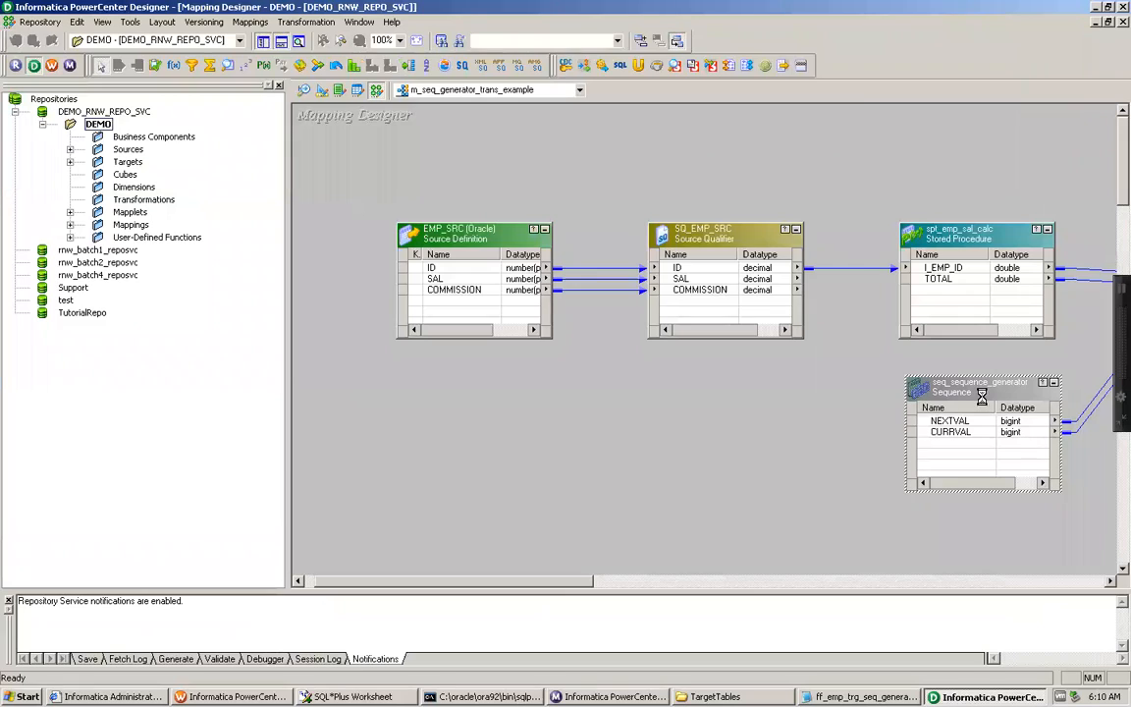
{"action": "double_click", "coordinate": [982, 395]}
{"action": "left_click", "coordinate": [389, 85]}
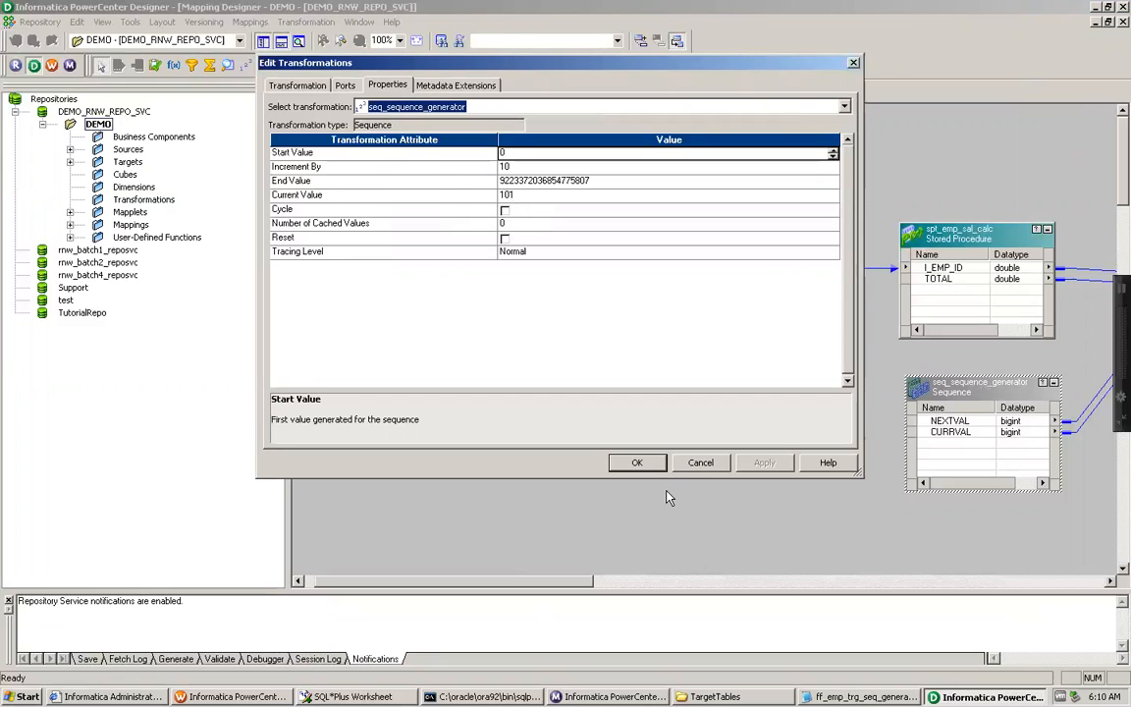
Step: Compare the transformation's Current Value with the last row of ff_emp_trg_seq_generator_trans.txt, placing the Notepad window beside the properties
{"action": "left_click", "coordinate": [864, 696]}
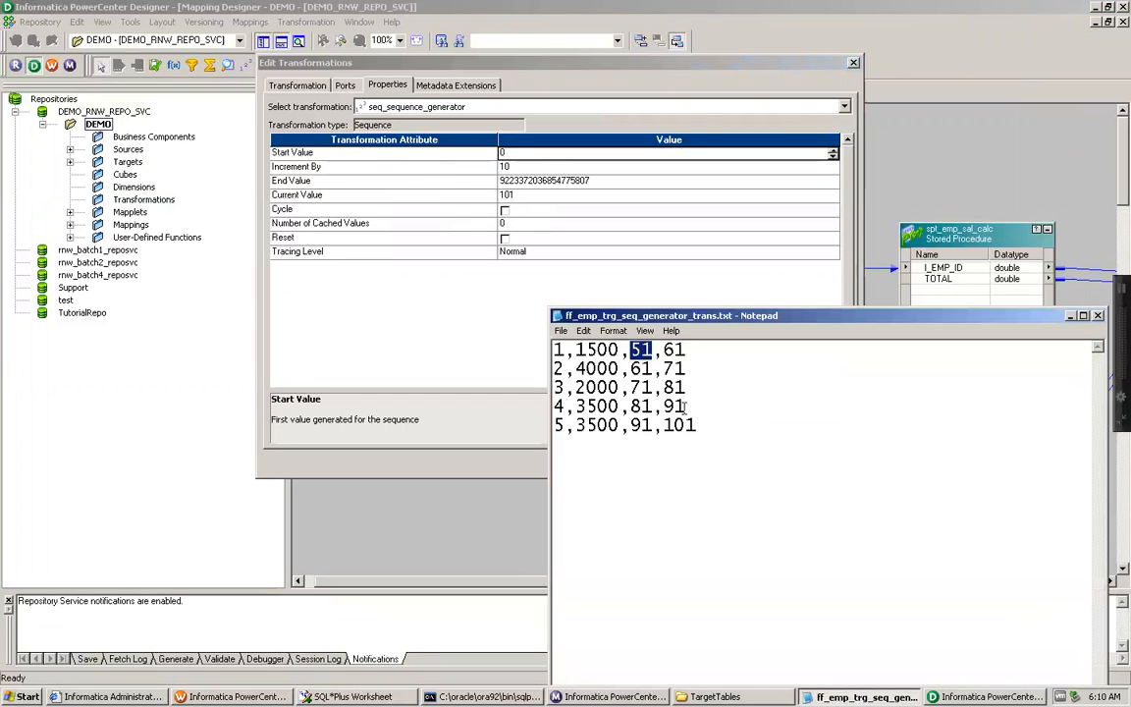
{"action": "left_click_drag", "start_coordinate": [664, 426], "coordinate": [693, 425]}
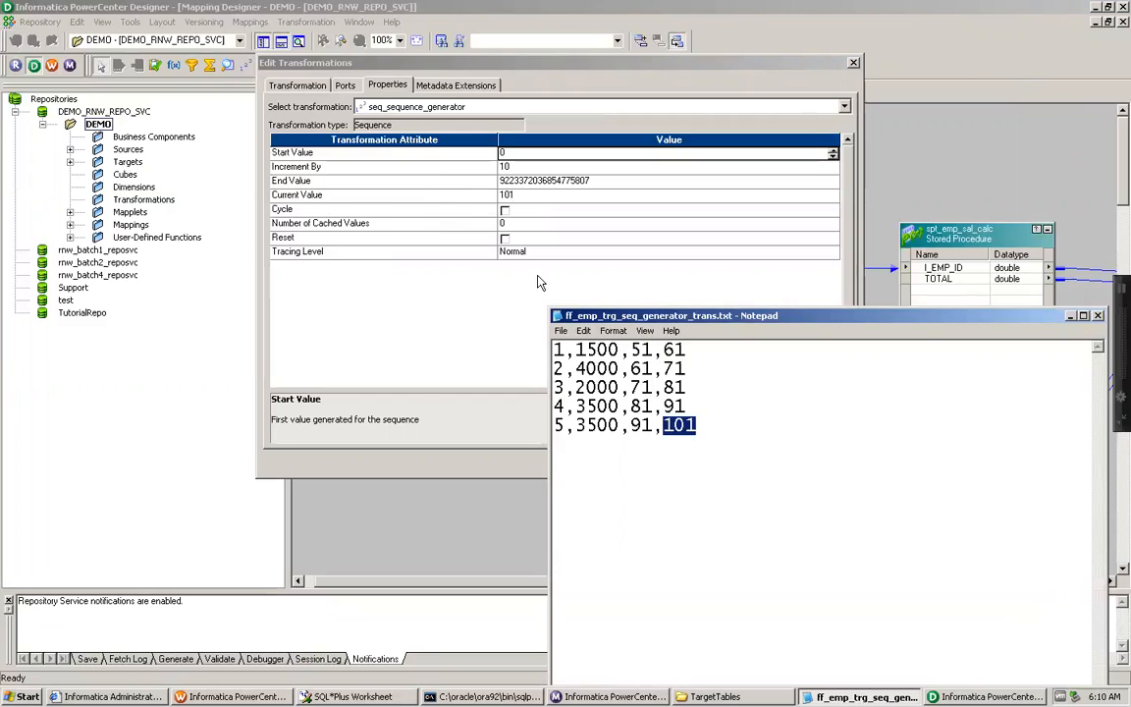
{"action": "left_click", "coordinate": [358, 197]}
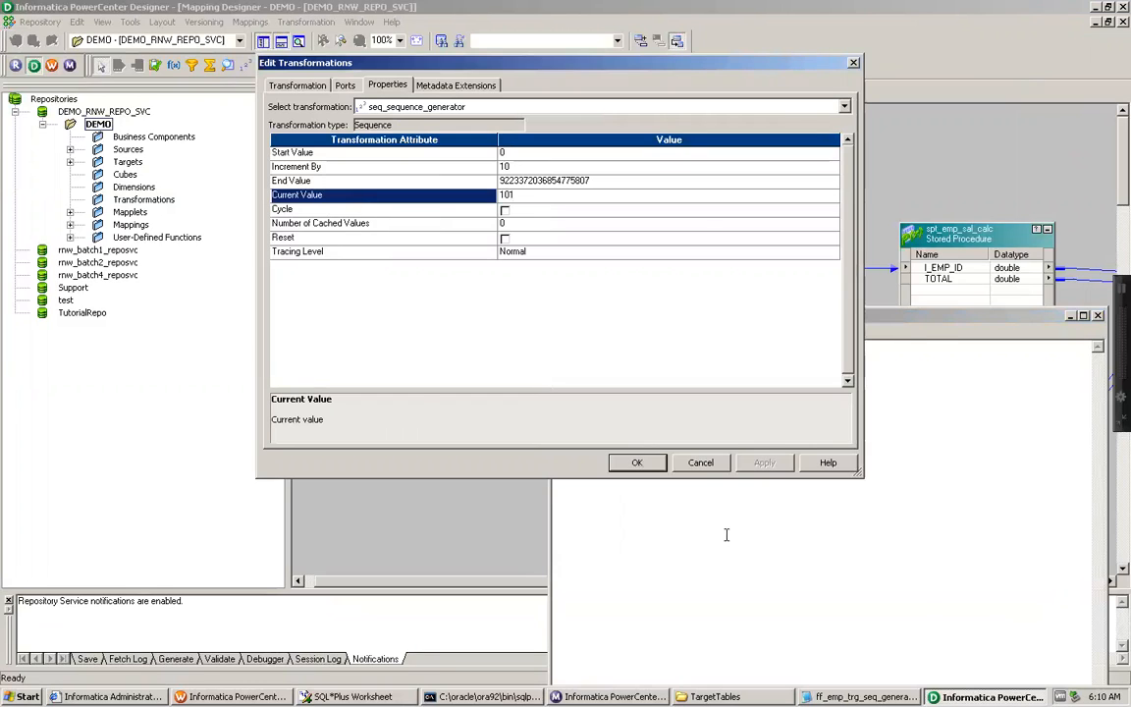
{"action": "key", "text": "alt+Tab"}
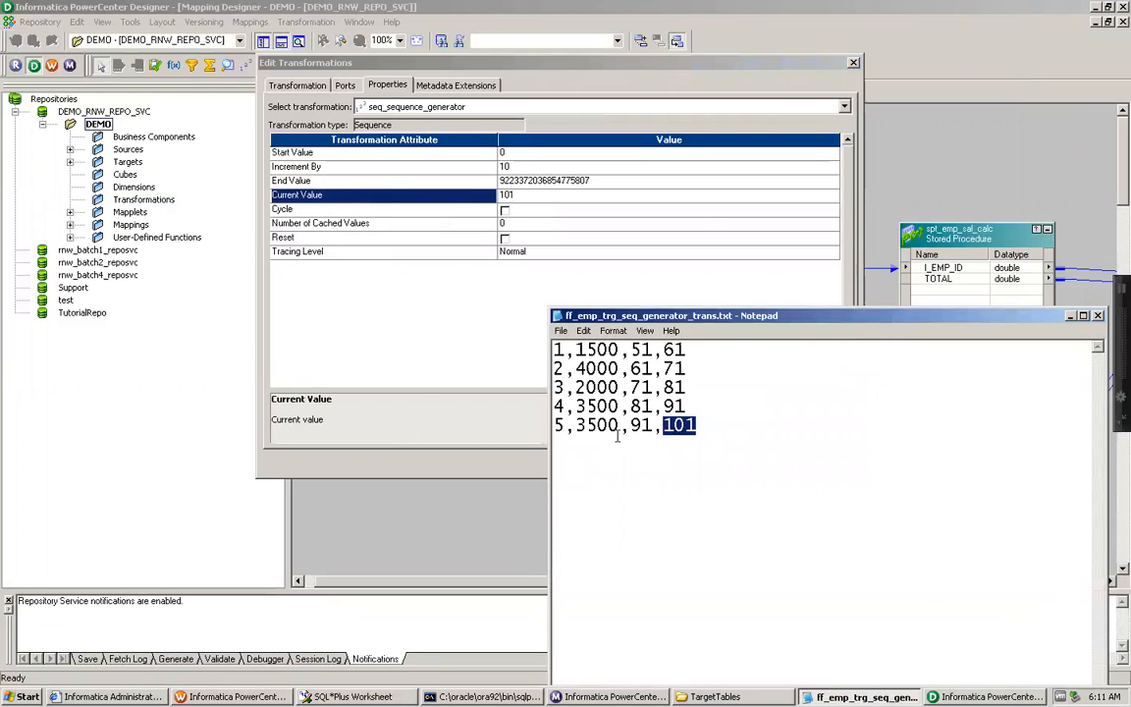
{"action": "double_click", "coordinate": [643, 425]}
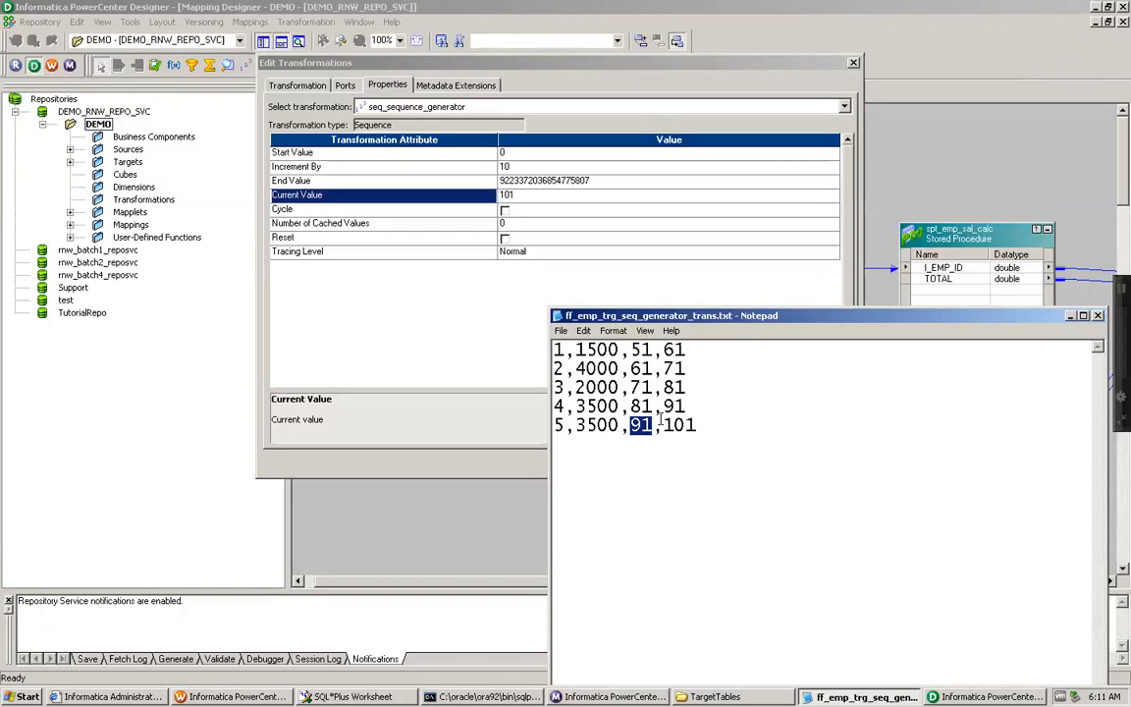
{"action": "left_click_drag", "start_coordinate": [930, 326], "coordinate": [920, 187]}
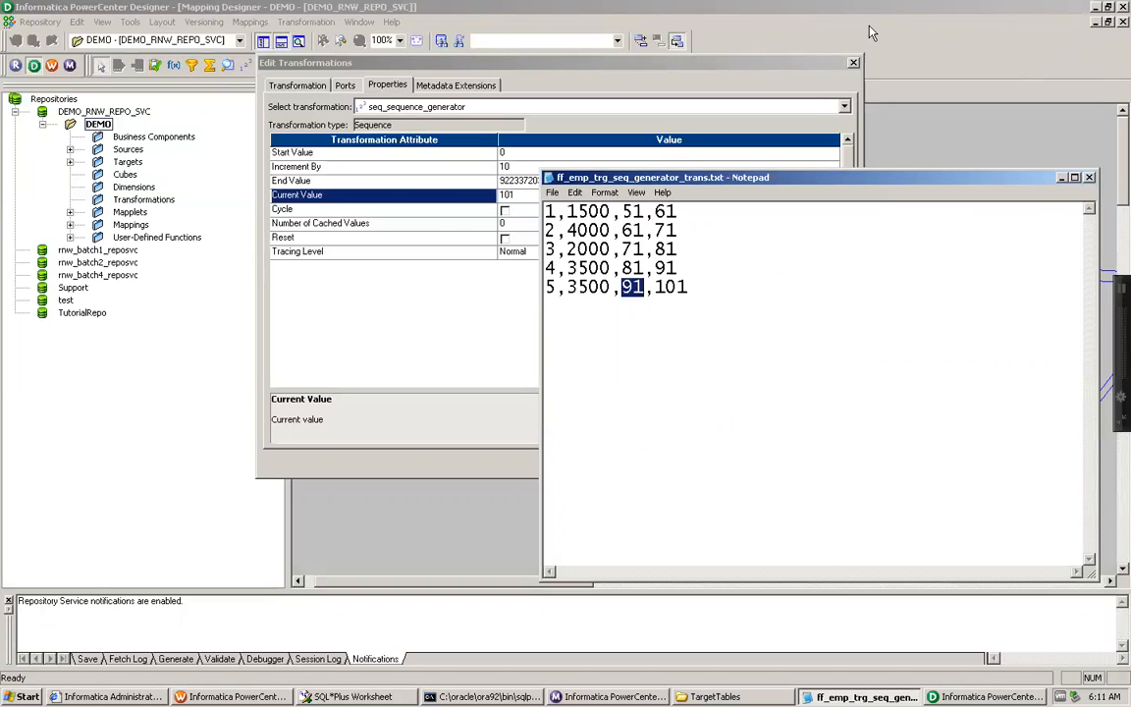
Step: Take the Informatica-9.1 virtual machine out of full screen in VMware Fusion
{"action": "mouse_move", "coordinate": [783, 8]}
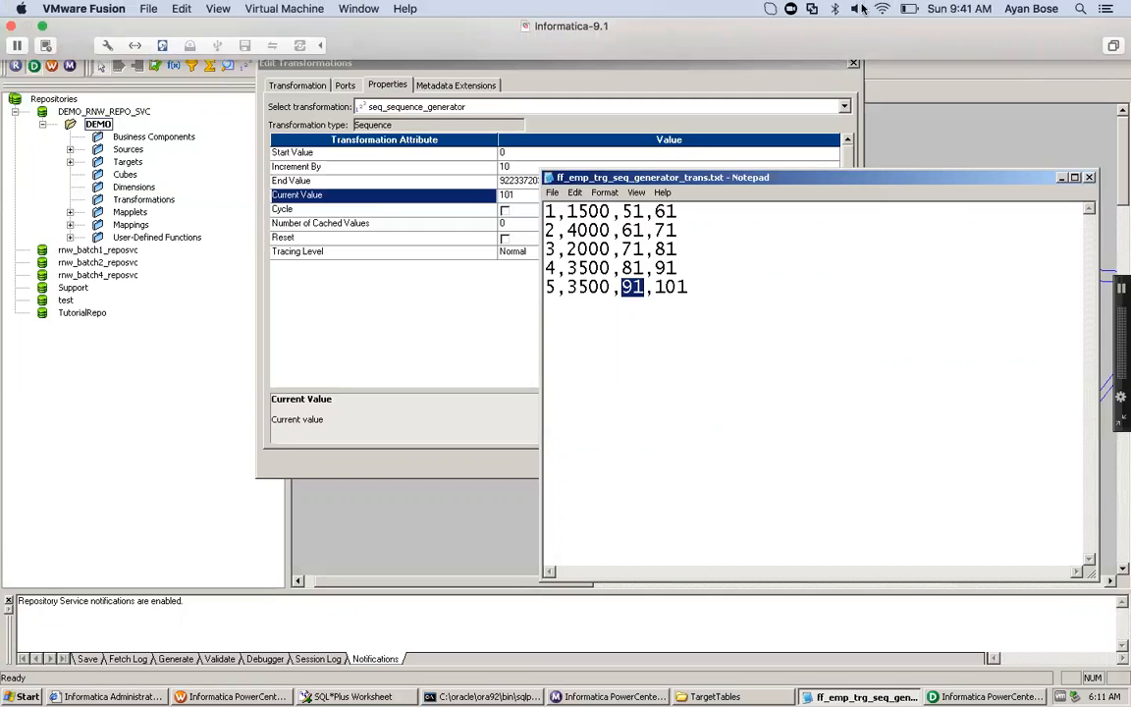
{"action": "left_click", "coordinate": [179, 10]}
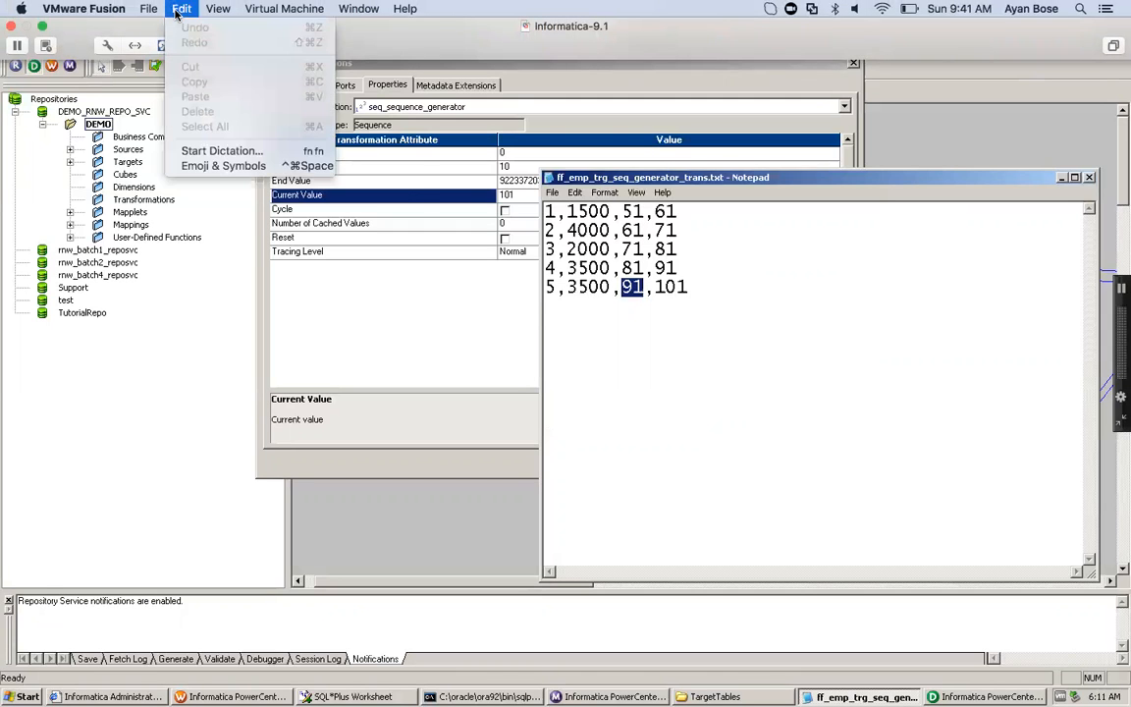
{"action": "mouse_move", "coordinate": [216, 10]}
{"action": "left_click", "coordinate": [229, 30]}
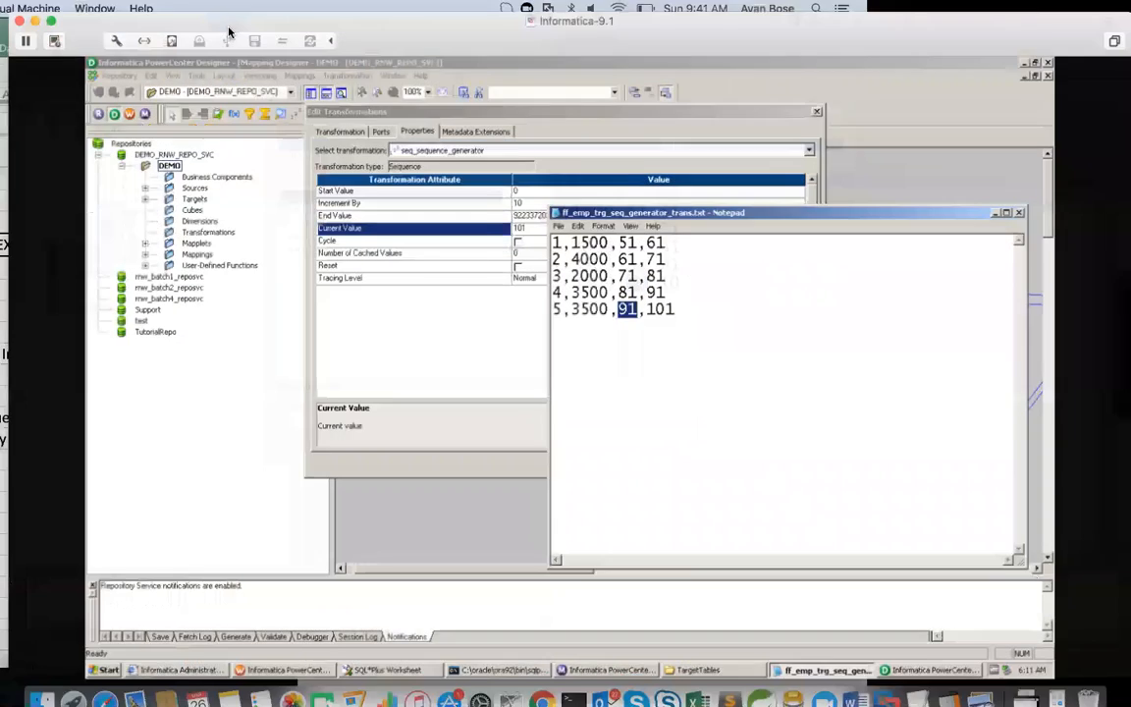